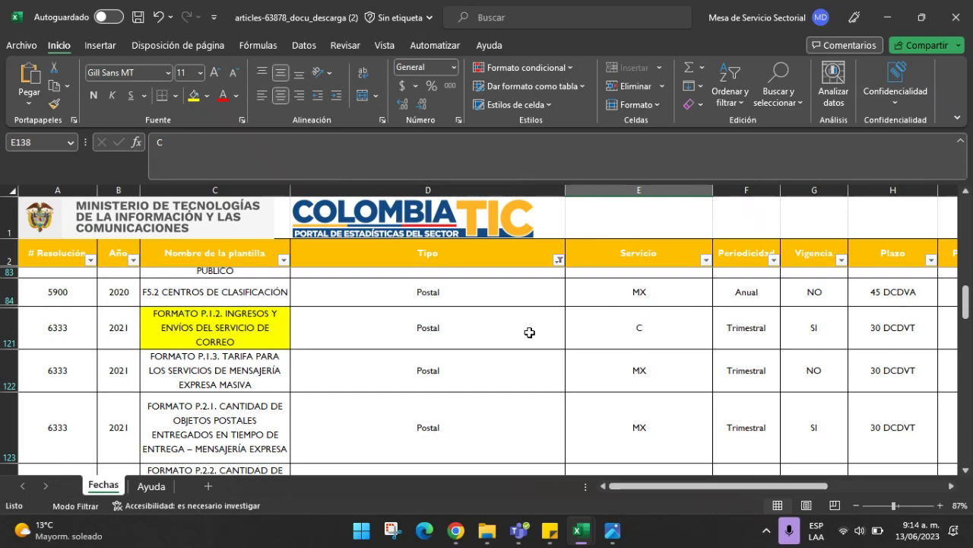
- Switch to Chrome and look over the news on the HECAA portal's home page
click(456, 530)
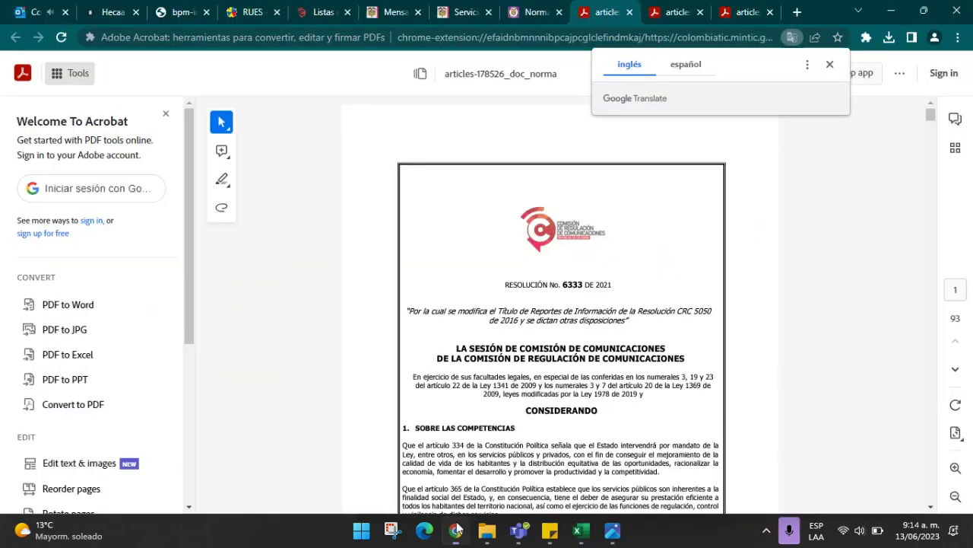
click(79, 19)
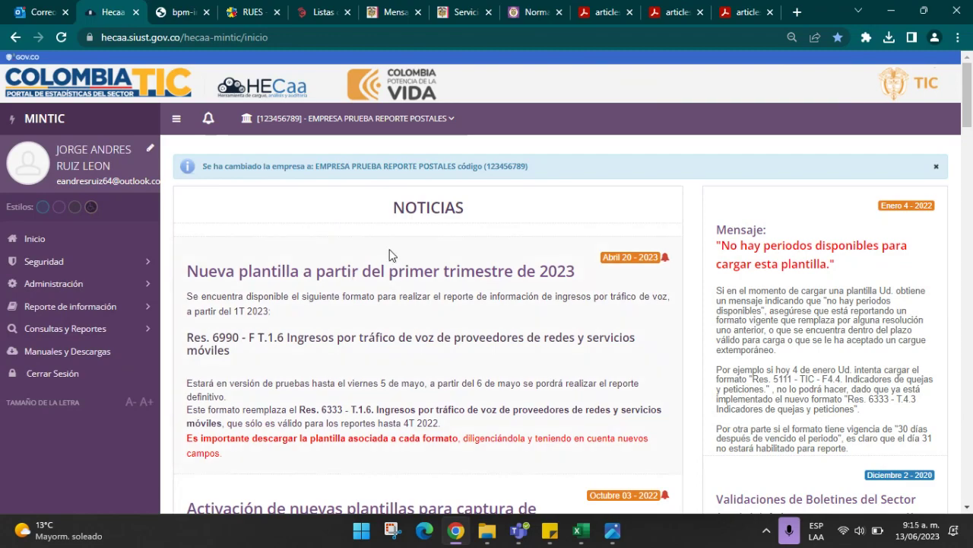
scroll(394, 251, down, 5)
scroll(396, 232, up, 5)
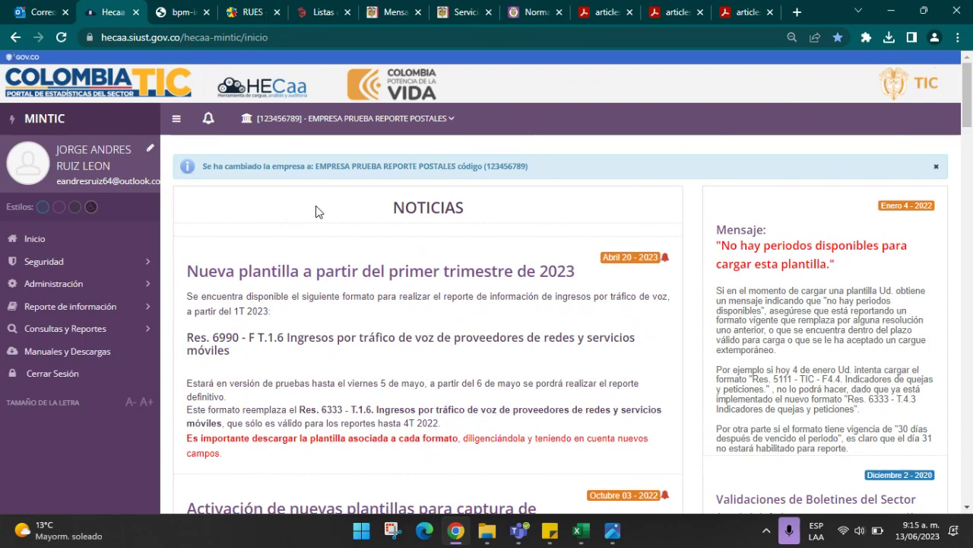
- Review the JET BOX S.A.S. record in the postal operator lookup, highlighting its registered service
click(182, 19)
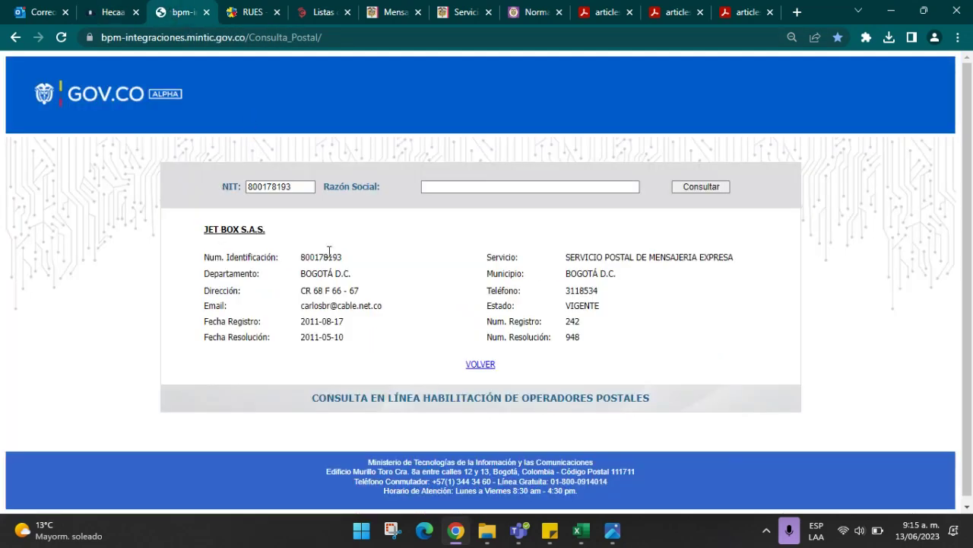
scroll(255, 241, down, 1)
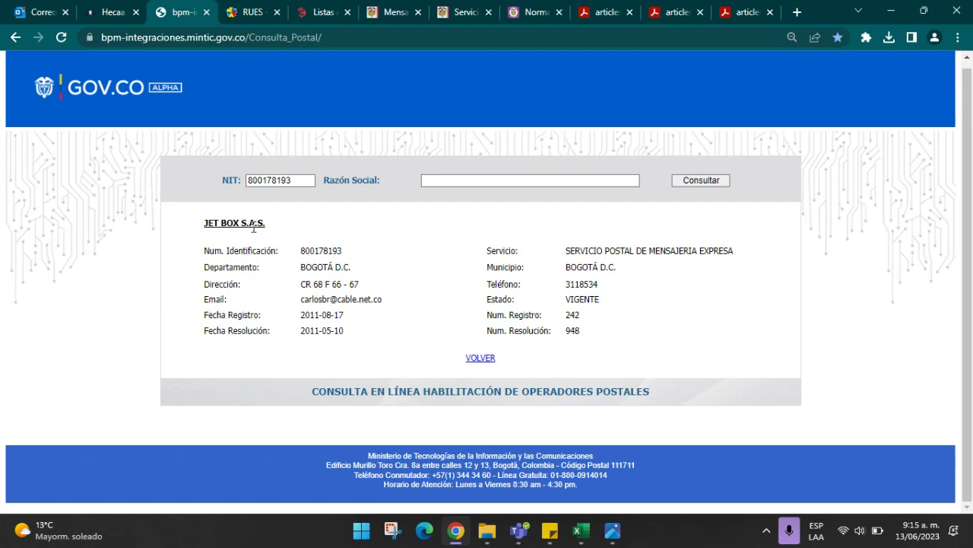
click(257, 184)
drag(575, 250, 716, 251)
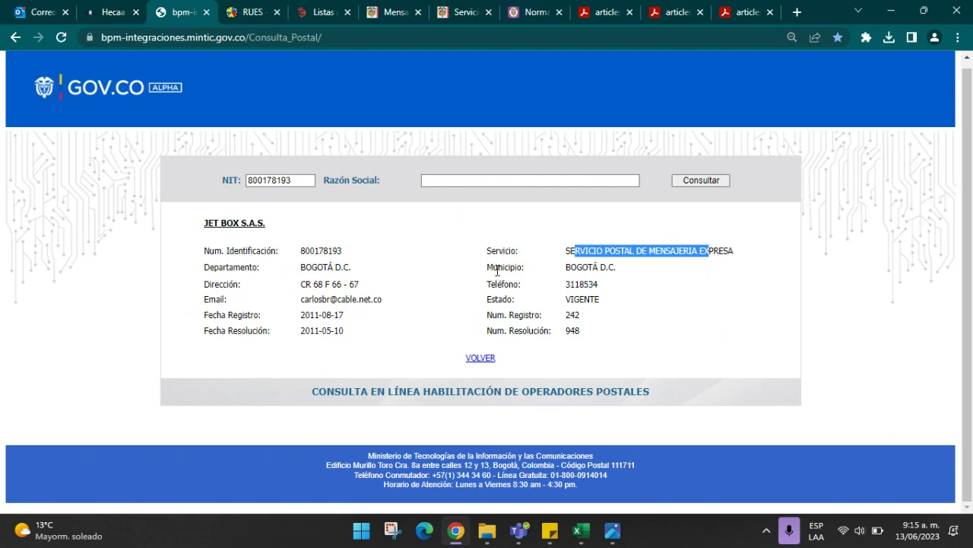
- Read the MinTIC Servicios Postales FAQ, covering the definitions of Servicio de Correo and Servicio de Mensajeria Expresa
click(459, 14)
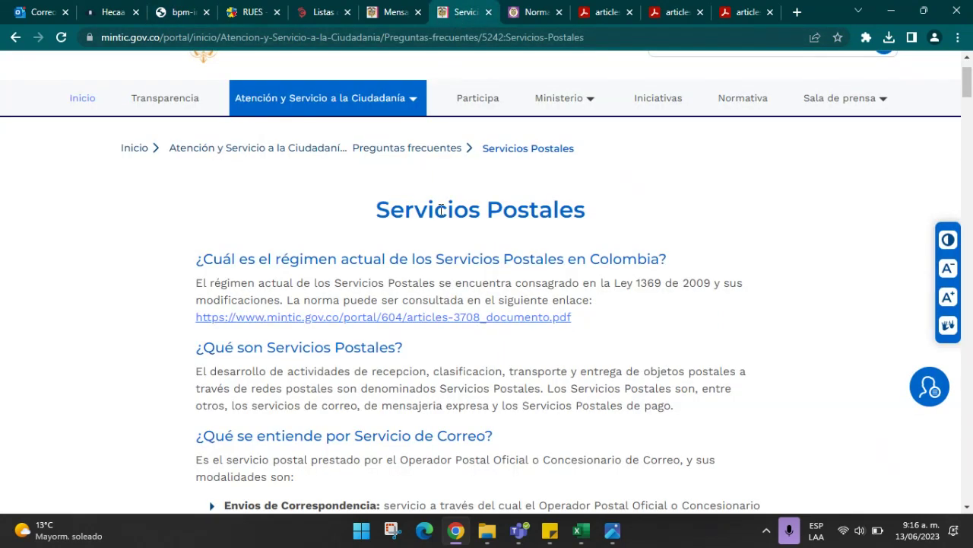
scroll(441, 211, up, 1)
scroll(479, 265, down, 1)
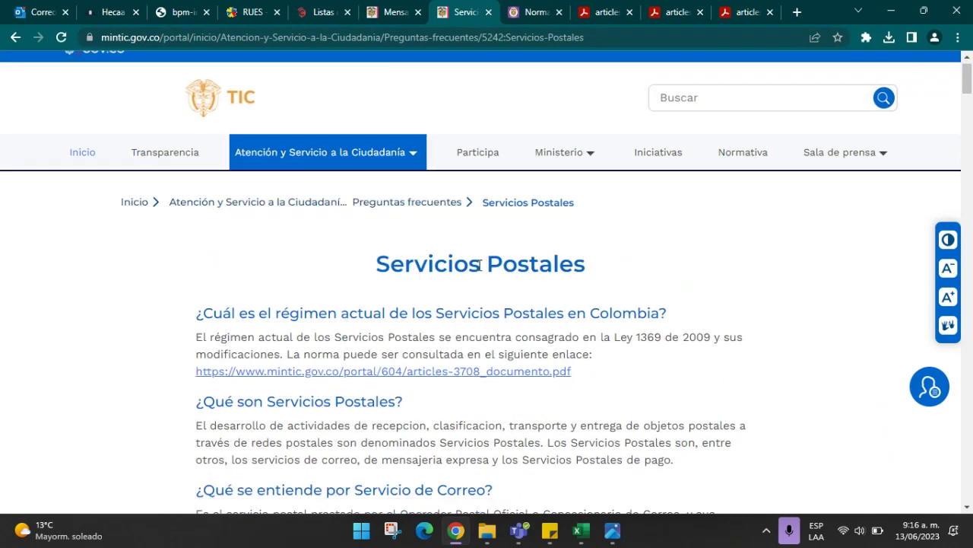
scroll(671, 279, down, 1)
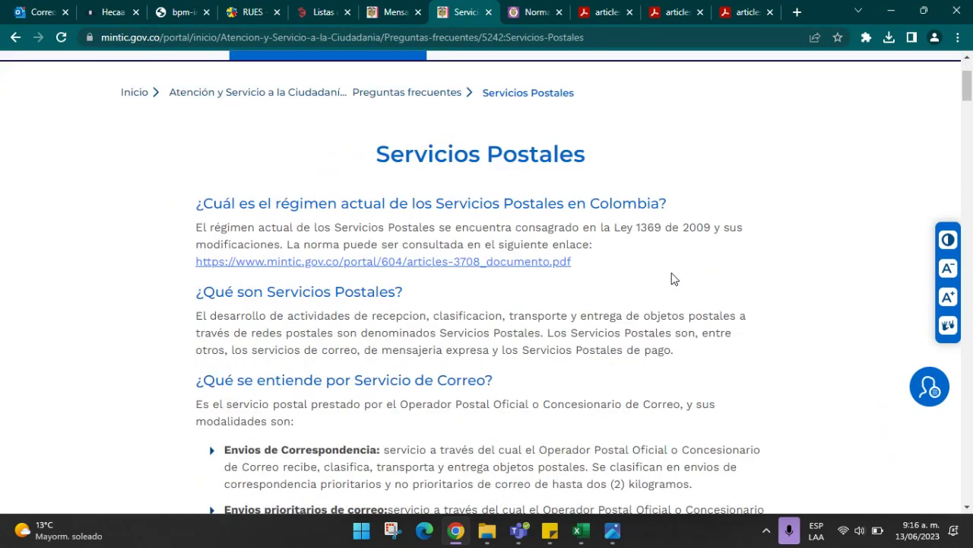
scroll(672, 279, down, 2)
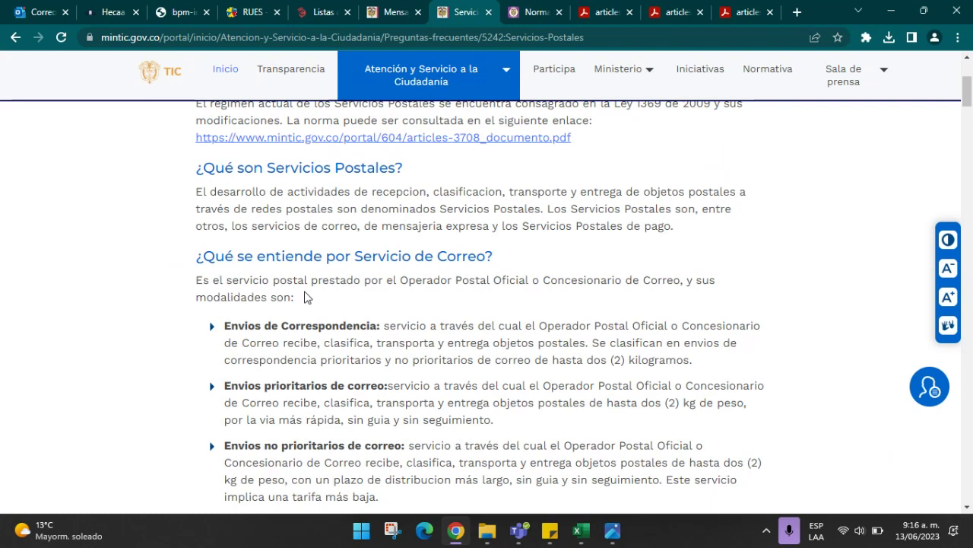
scroll(304, 297, down, 1)
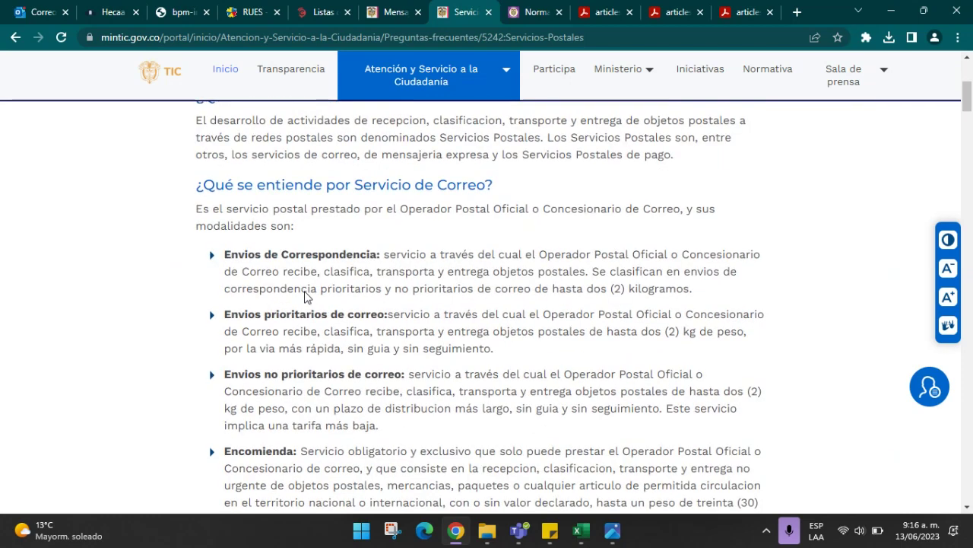
scroll(340, 242, down, 5)
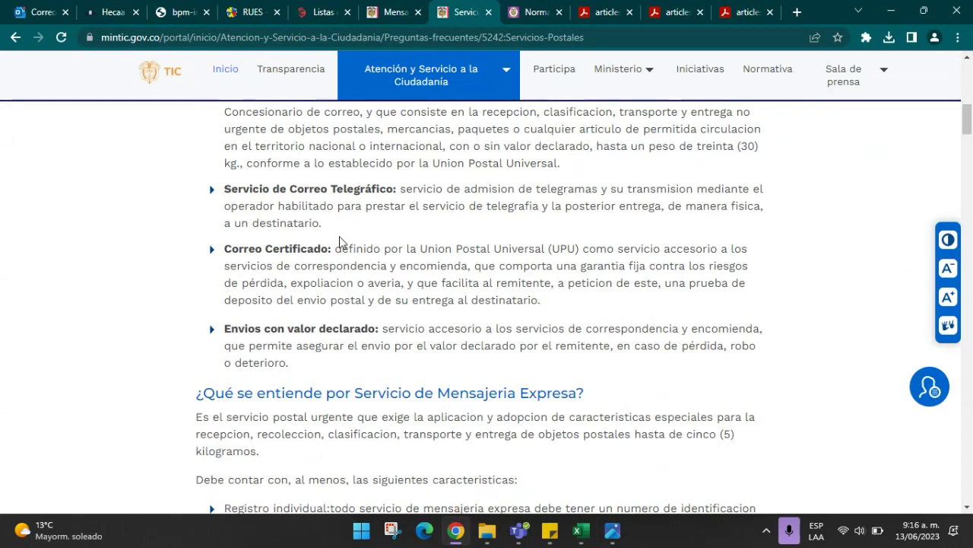
scroll(340, 242, down, 1)
scroll(340, 242, up, 4)
scroll(340, 242, down, 6)
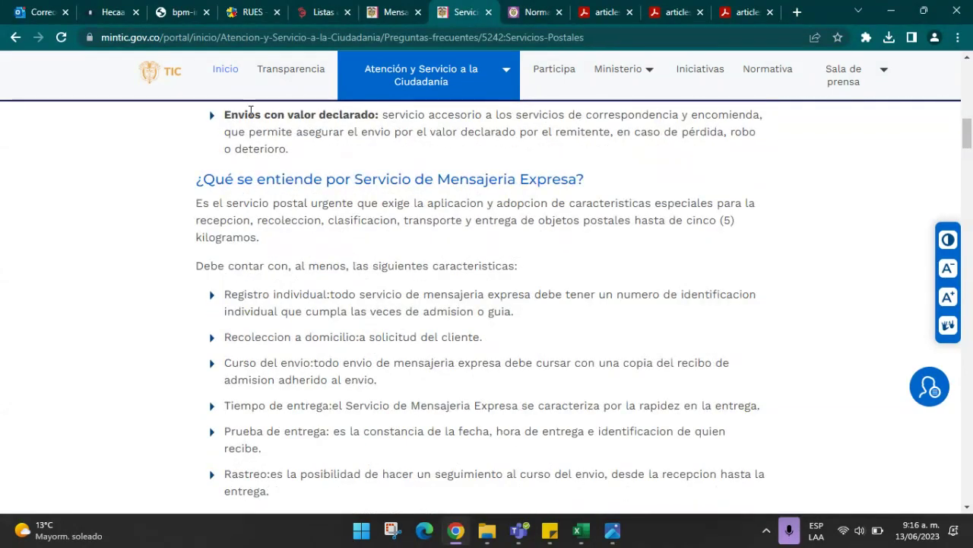
- Revisit the operator lookup and HECAA pages, and search Google for "siust" in a new browser tab
click(193, 13)
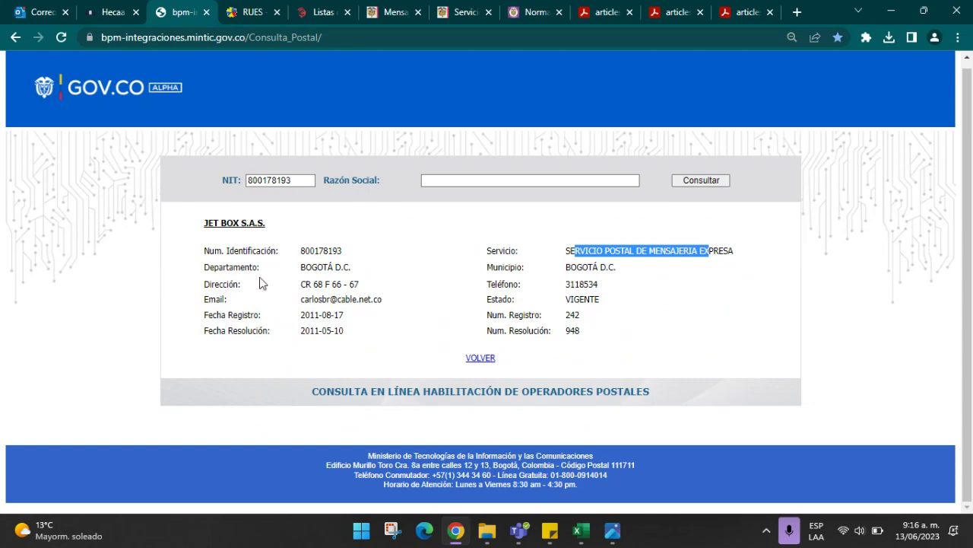
key(ctrl+shift+Tab)
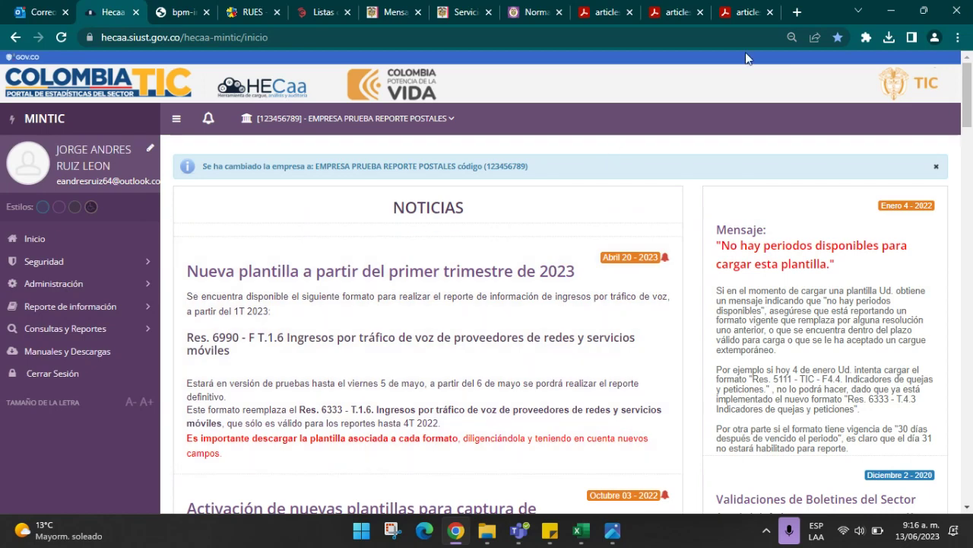
click(796, 12)
click(688, 38)
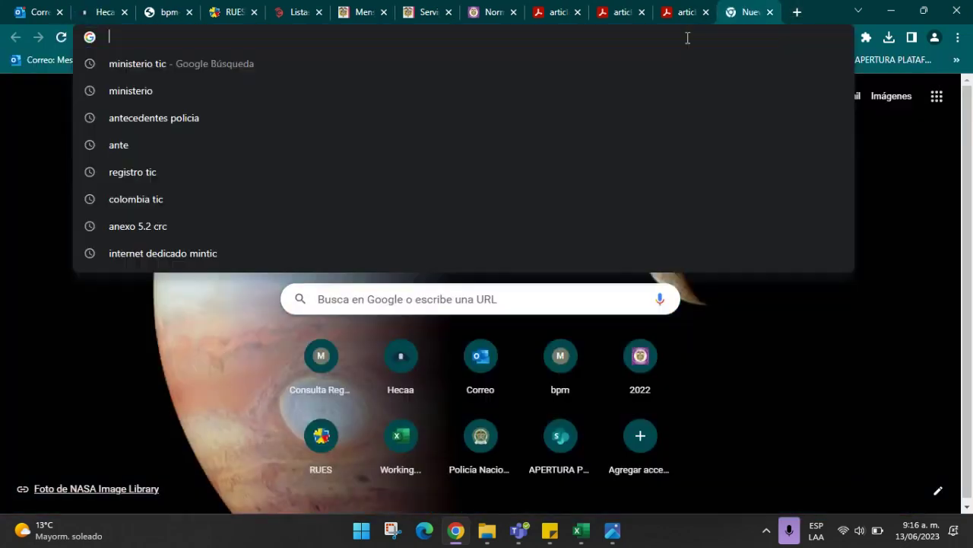
text(siust.gov.co)
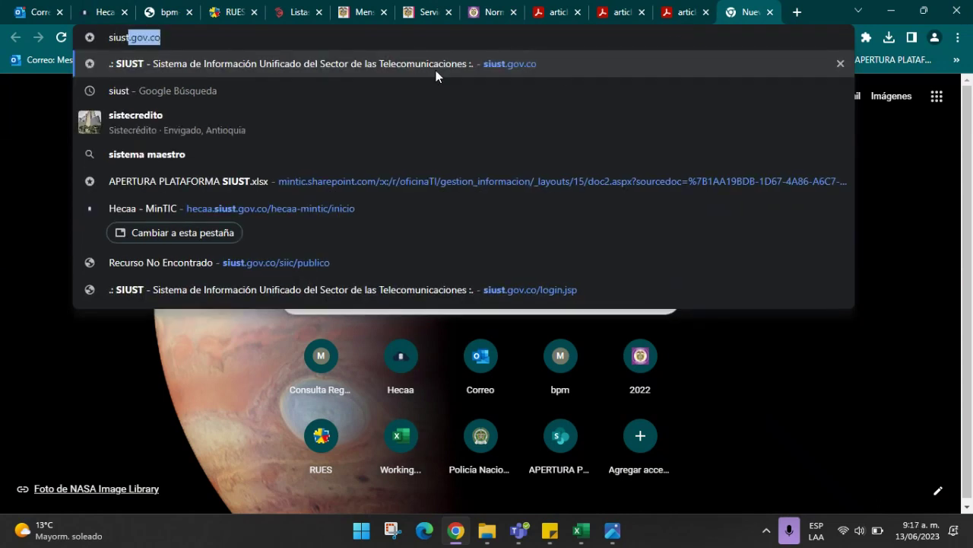
click(210, 89)
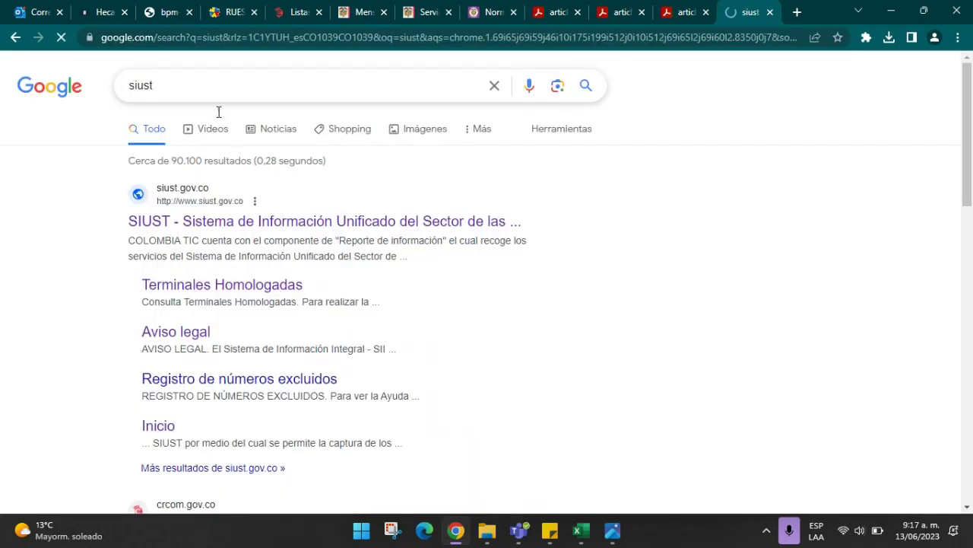
click(174, 86)
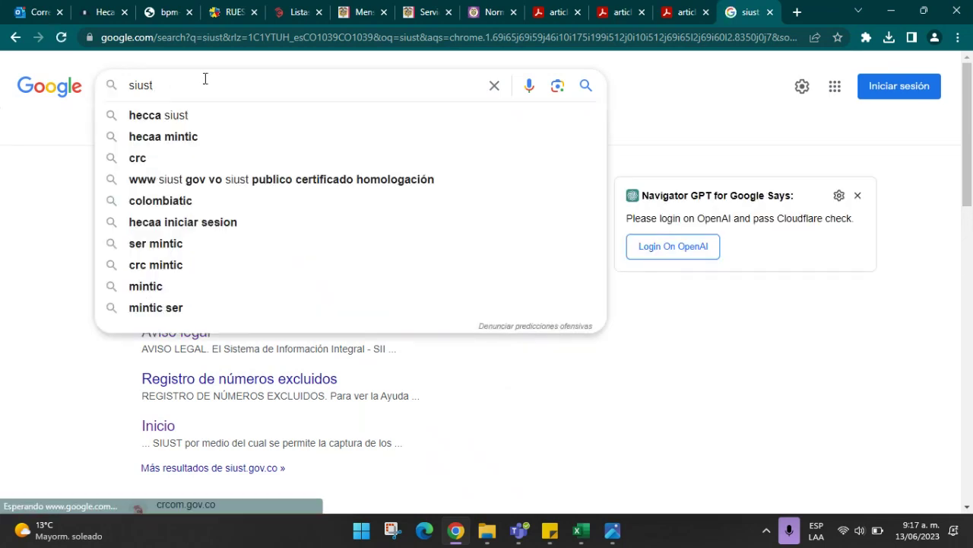
click(74, 170)
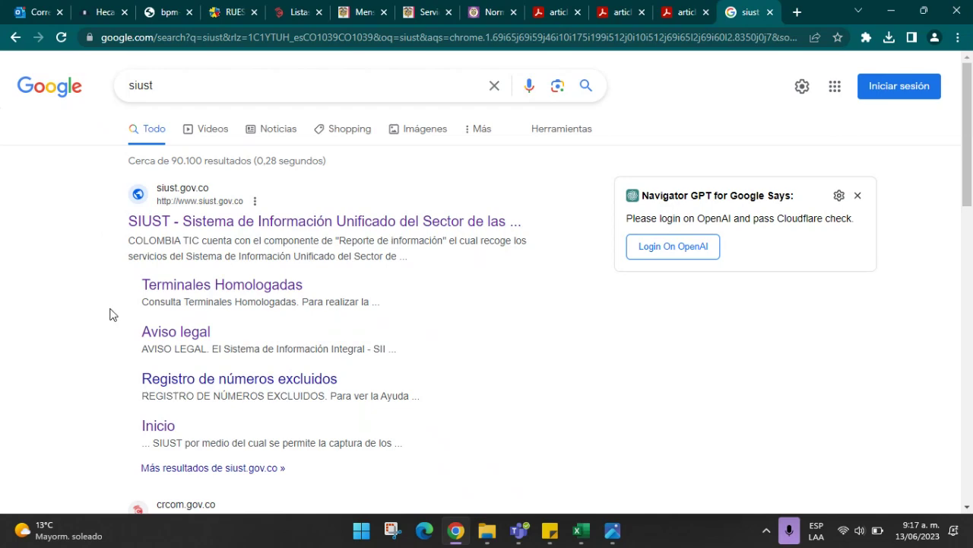
- Open the SIUST website from the search results and dismiss its legal notice
scroll(108, 314, down, 1)
scroll(109, 315, up, 1)
click(335, 222)
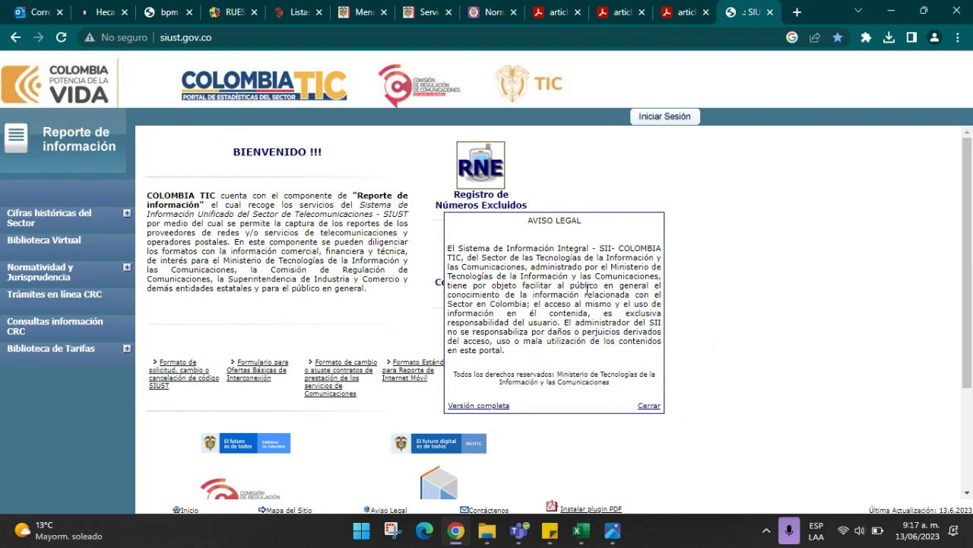
click(646, 408)
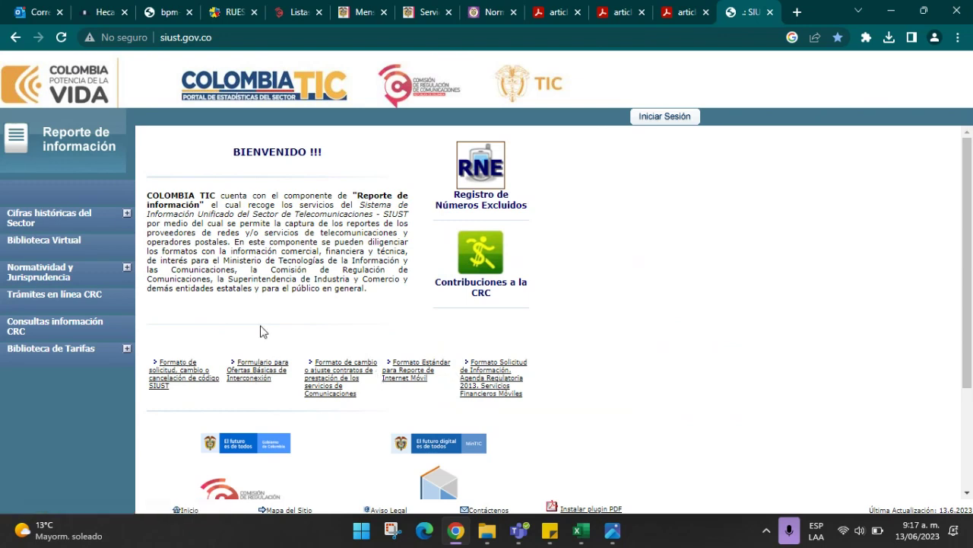
- Open the SIUST code request, change or cancellation format entry and download FormatoAsignacionCodigosOperadores.xls
click(170, 369)
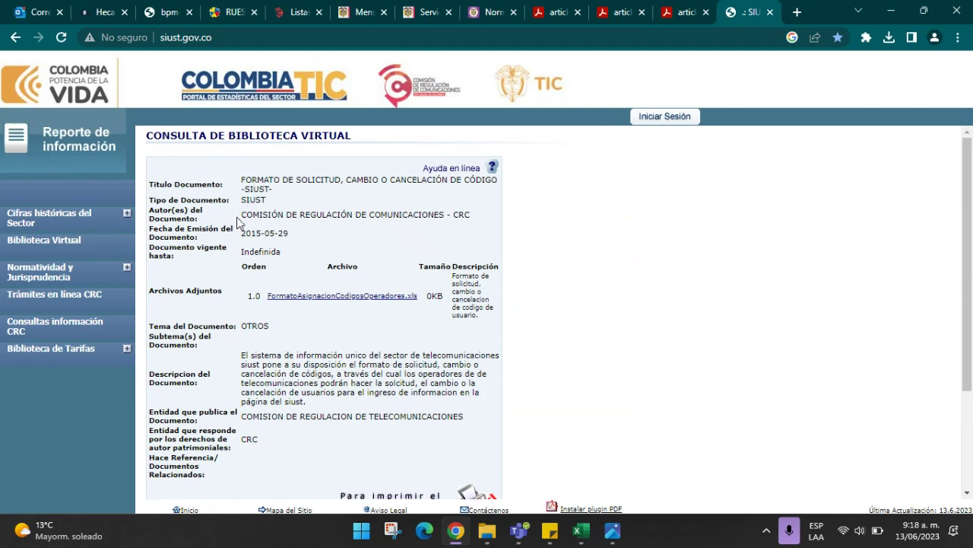
drag(234, 216, 294, 215)
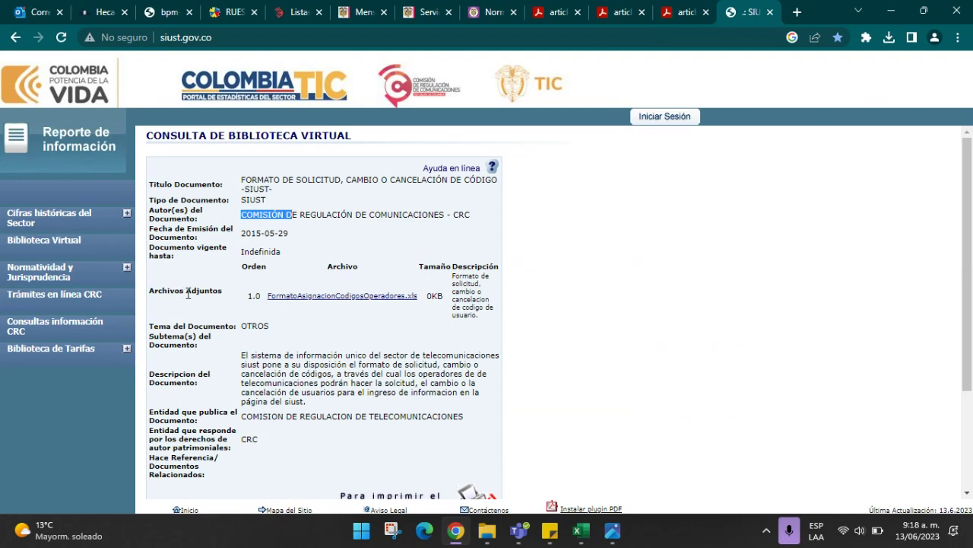
click(332, 297)
- Open the downloaded FormatoAsignacionCodigosOperadores workbook in Excel and enable editing
click(888, 40)
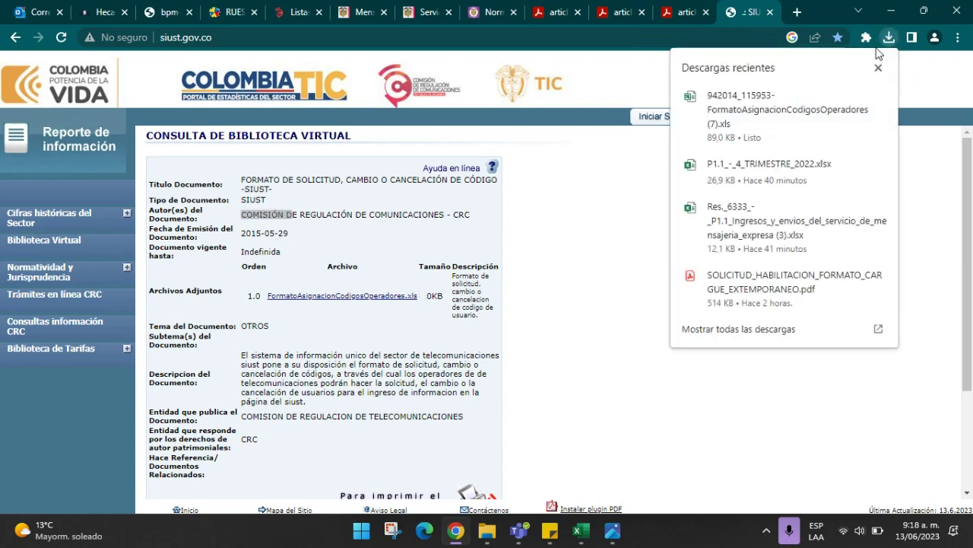
click(716, 117)
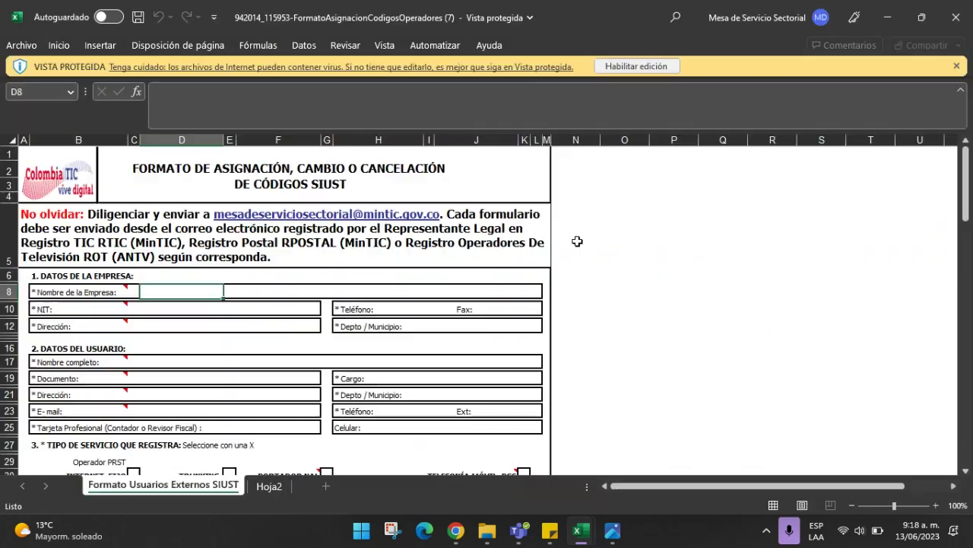
click(635, 68)
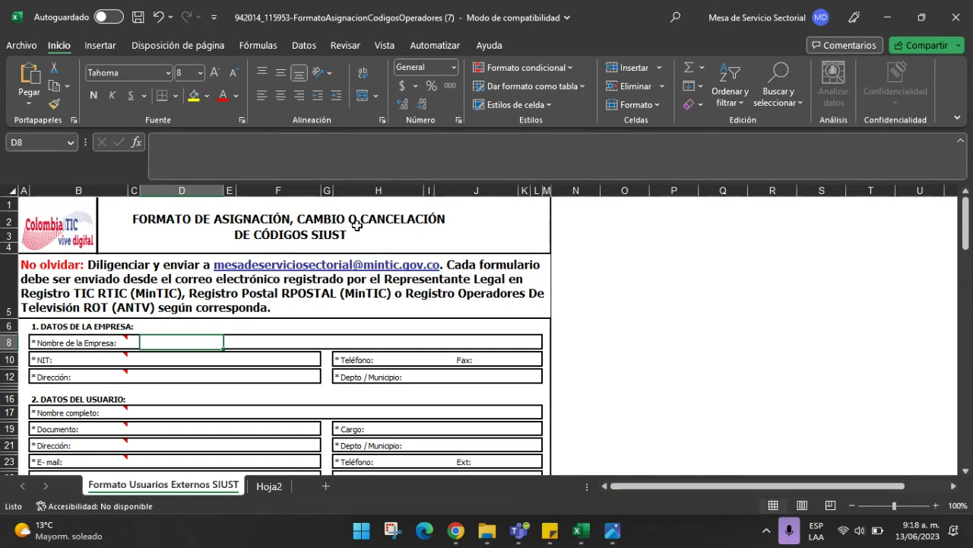
- Review the submission instructions at the head of the SIUST code form and decline the incoming call
scroll(357, 224, down, 1)
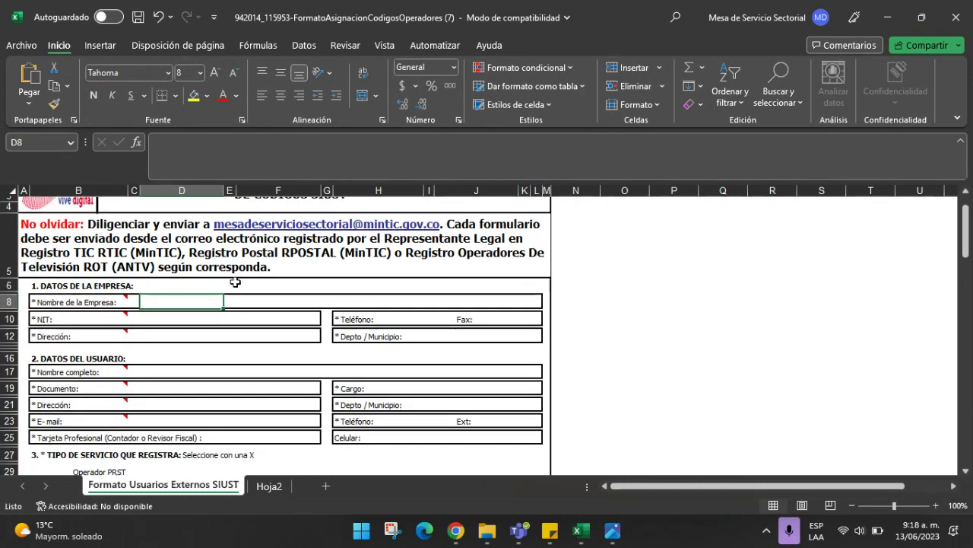
scroll(232, 282, up, 1)
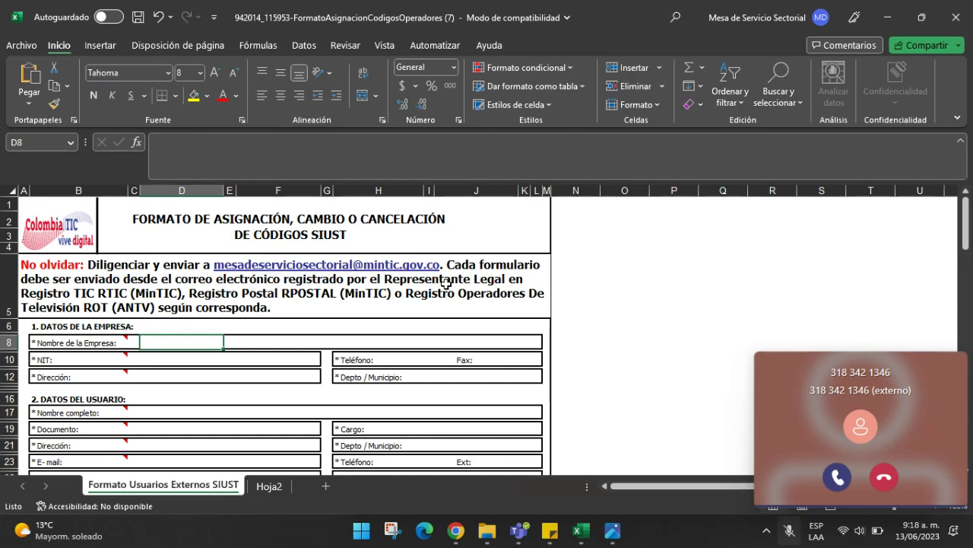
click(883, 476)
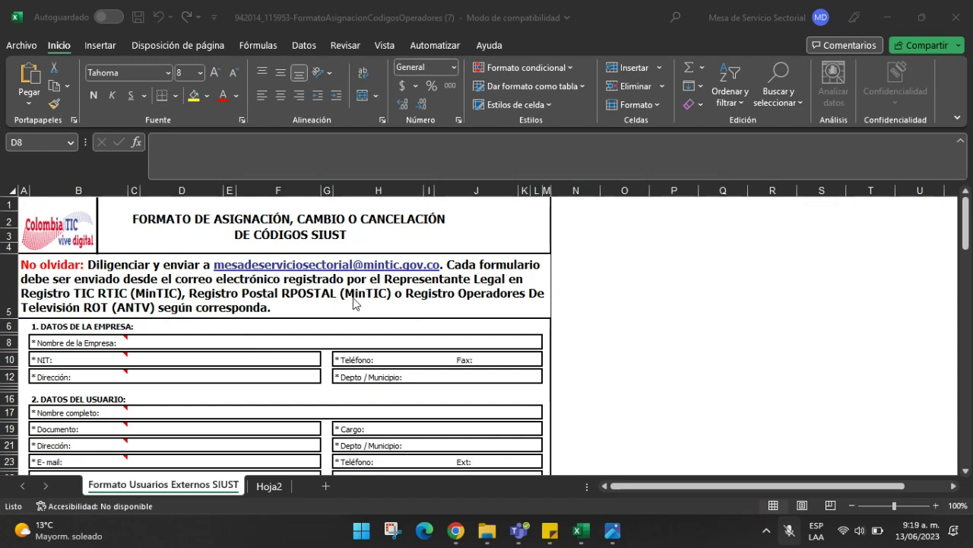
- Go through the company data fields in section 1: company name, NIT, address, phone, fax and department/municipality
scroll(353, 304, down, 1)
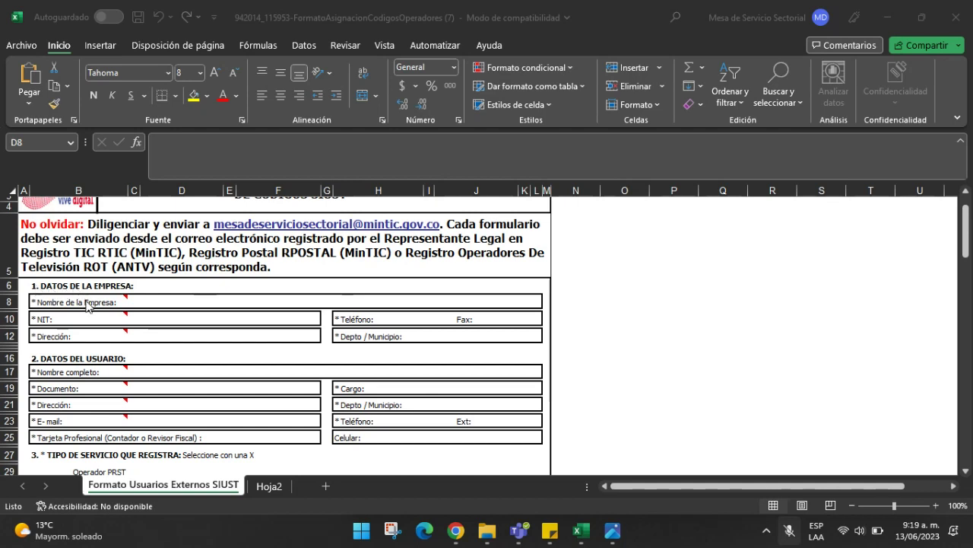
click(175, 303)
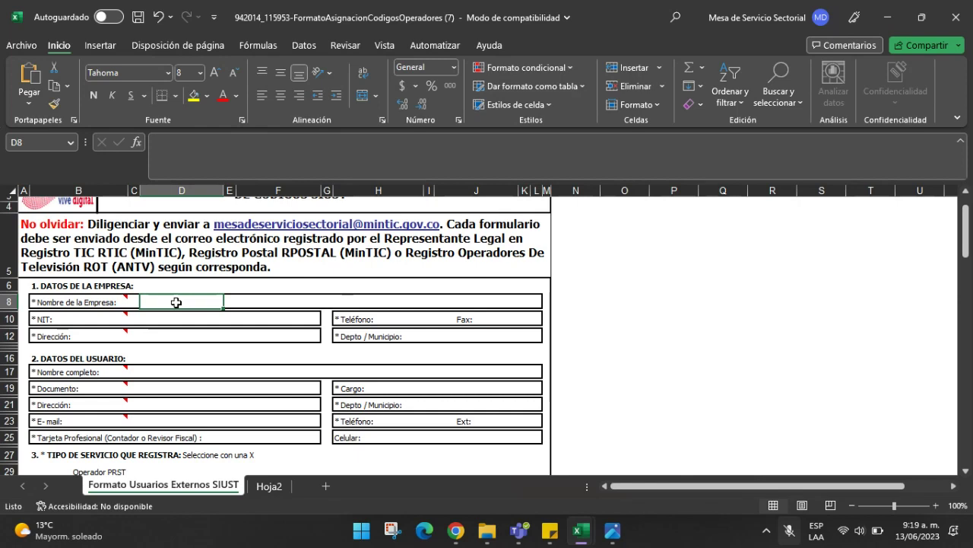
click(164, 320)
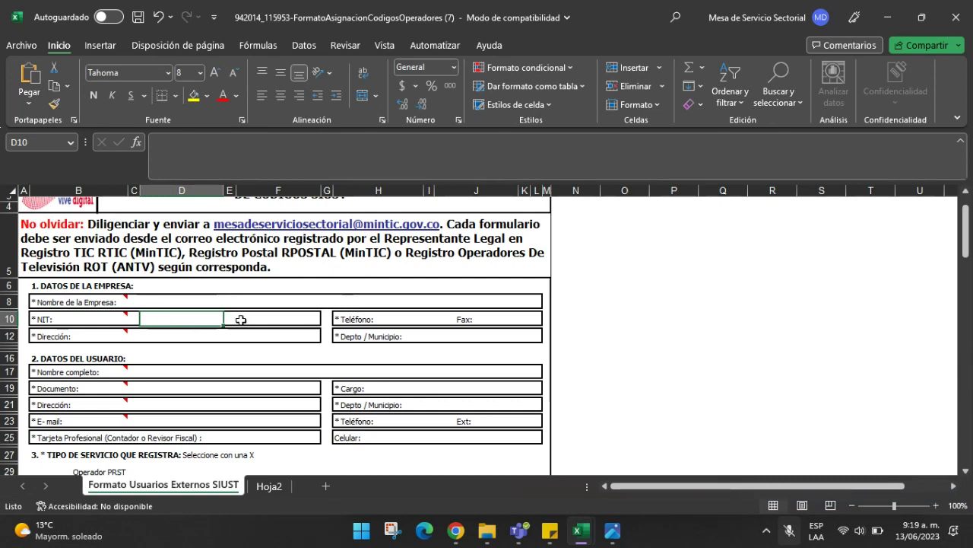
click(164, 337)
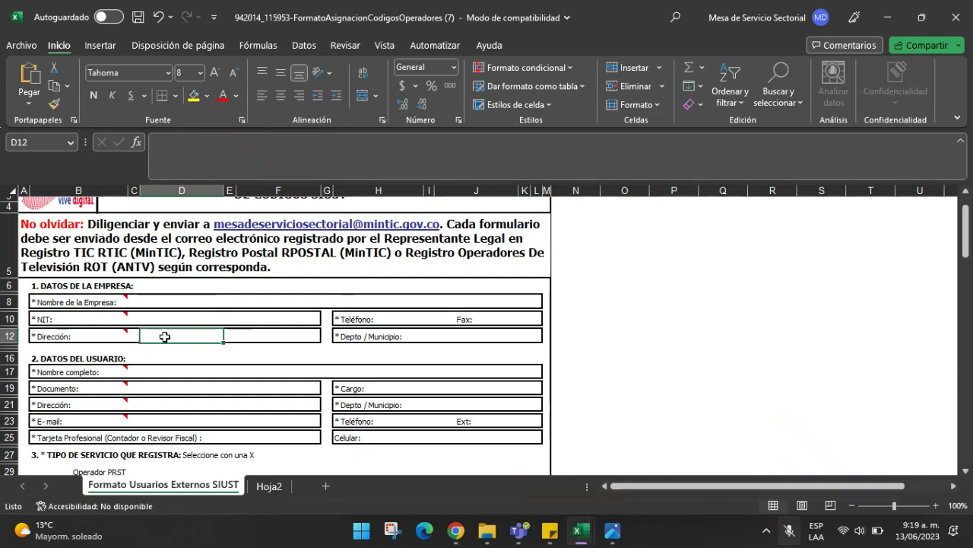
click(403, 320)
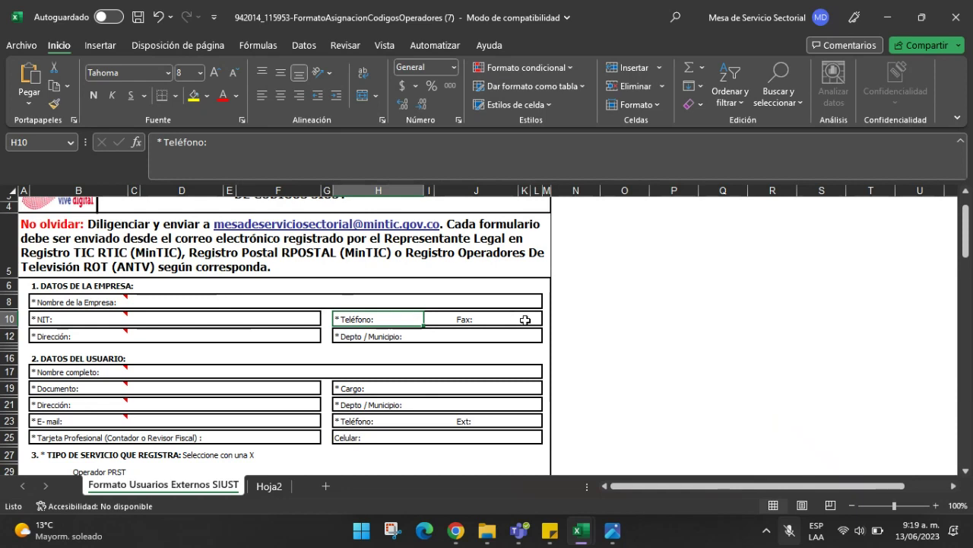
click(525, 321)
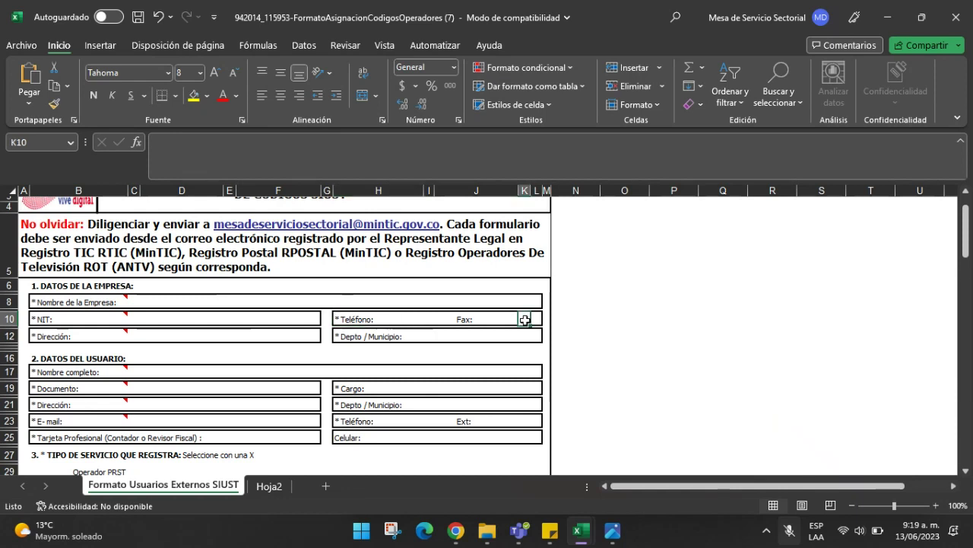
click(438, 337)
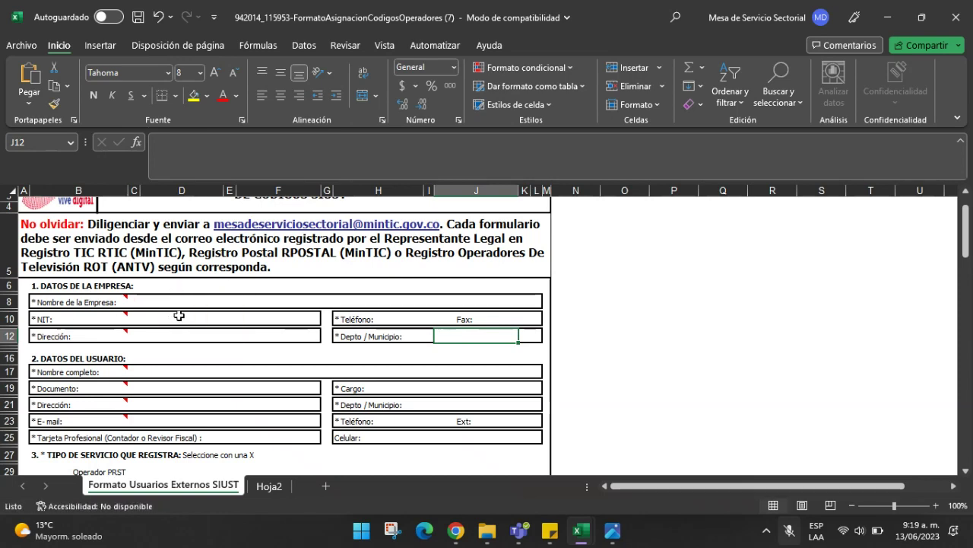
- Highlight the block of user data fields in section 2 to point it out, then clear the selection
scroll(179, 314, down, 1)
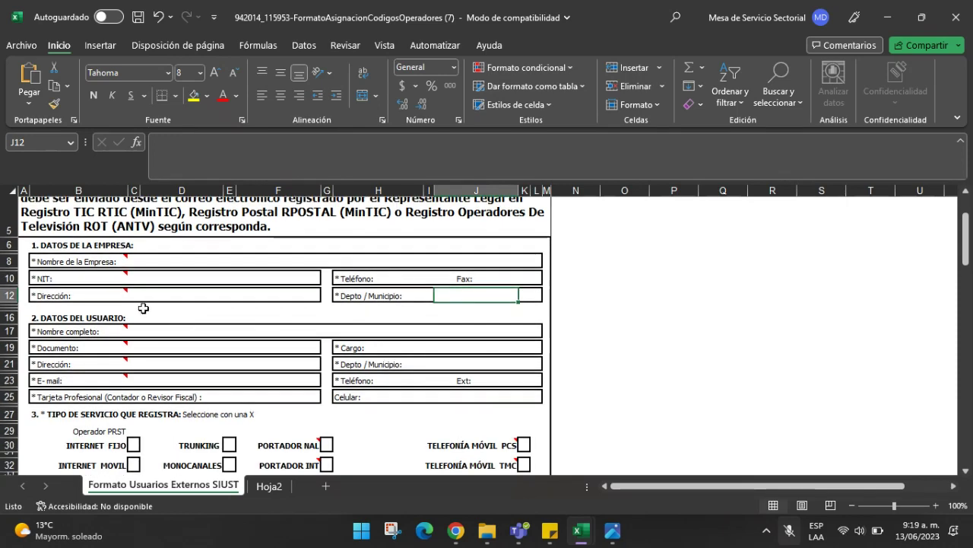
click(57, 312)
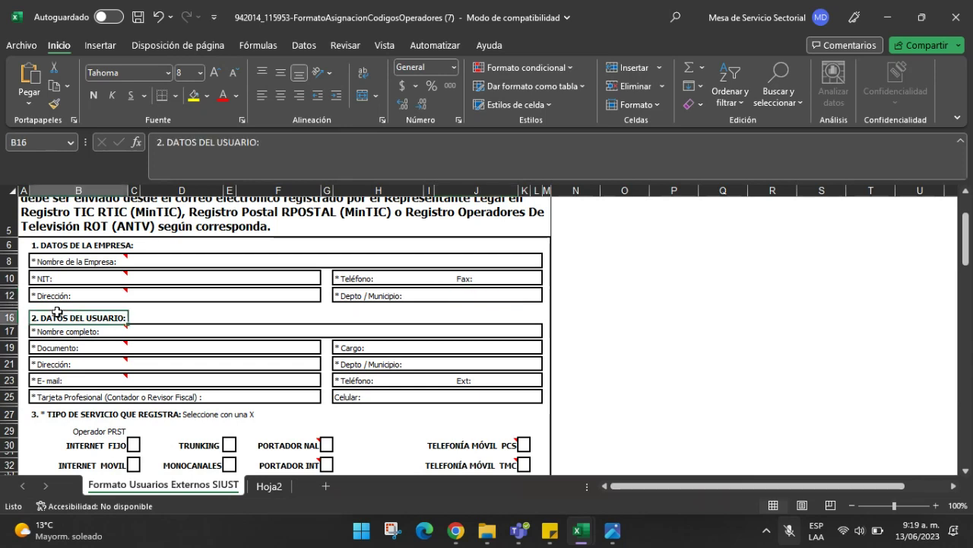
drag(57, 312, 550, 417)
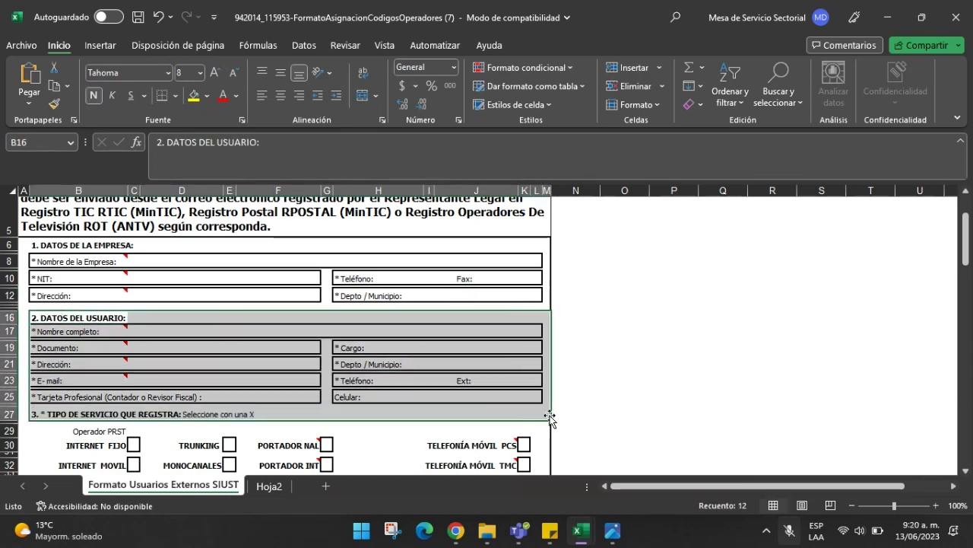
click(591, 372)
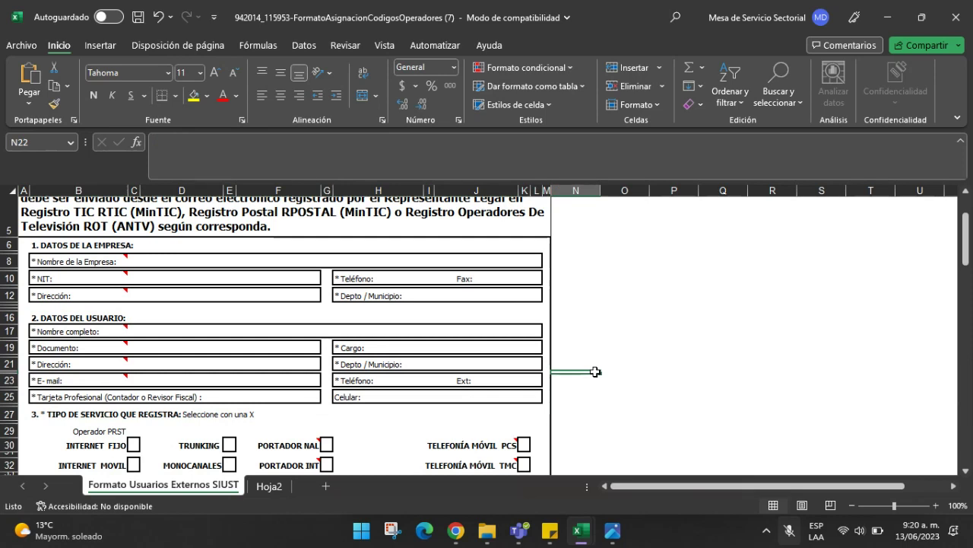
click(601, 363)
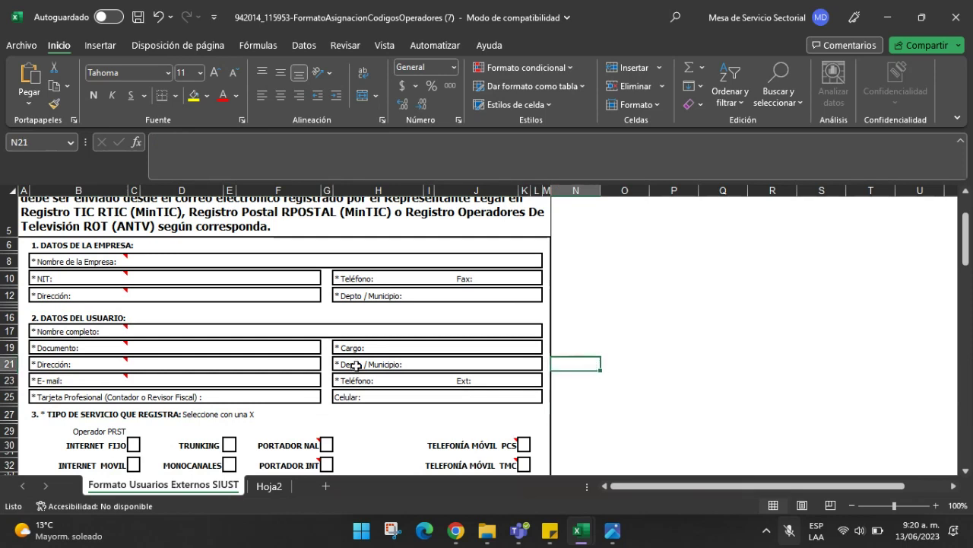
- Examine the user data fields in section 2, including full name, document, address, e-mail and position, comparing them with the company data section
click(163, 330)
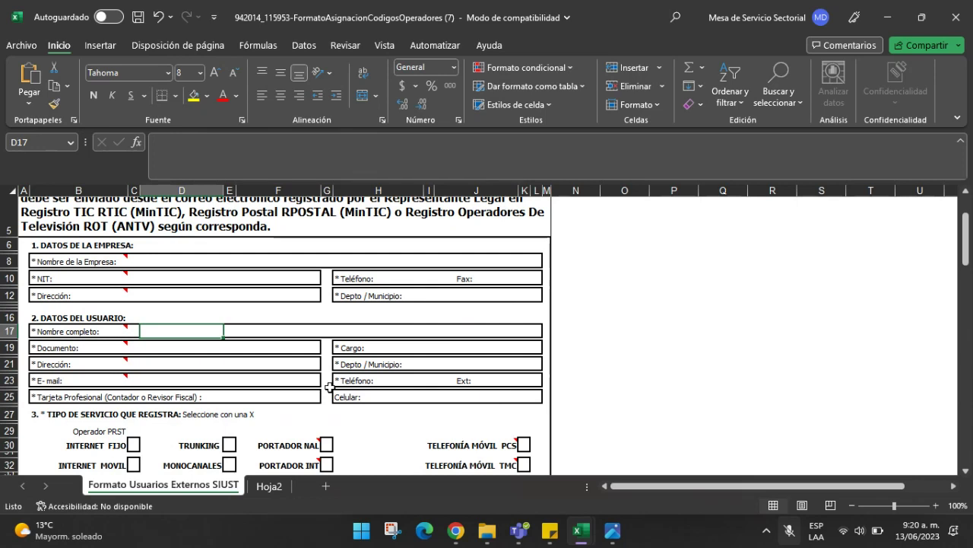
scroll(329, 387, up, 1)
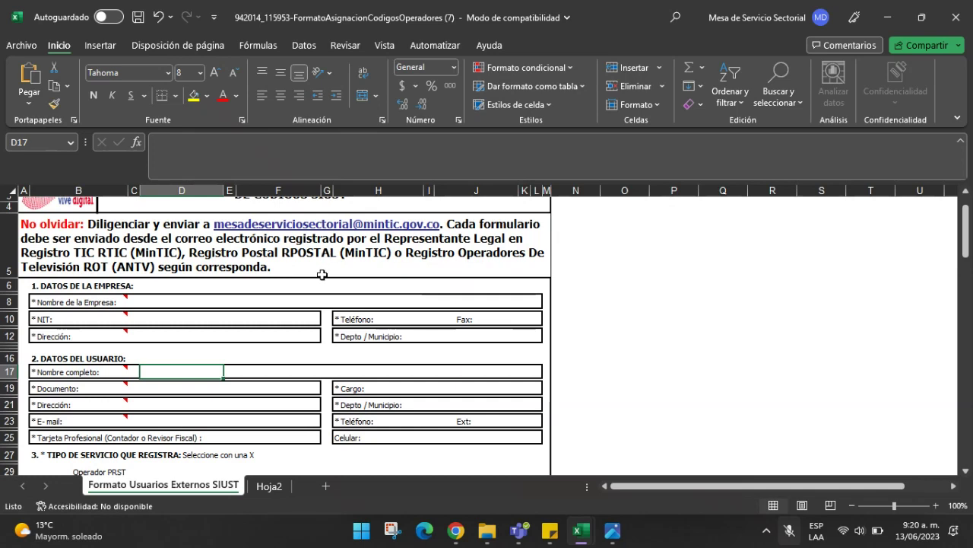
scroll(322, 274, down, 1)
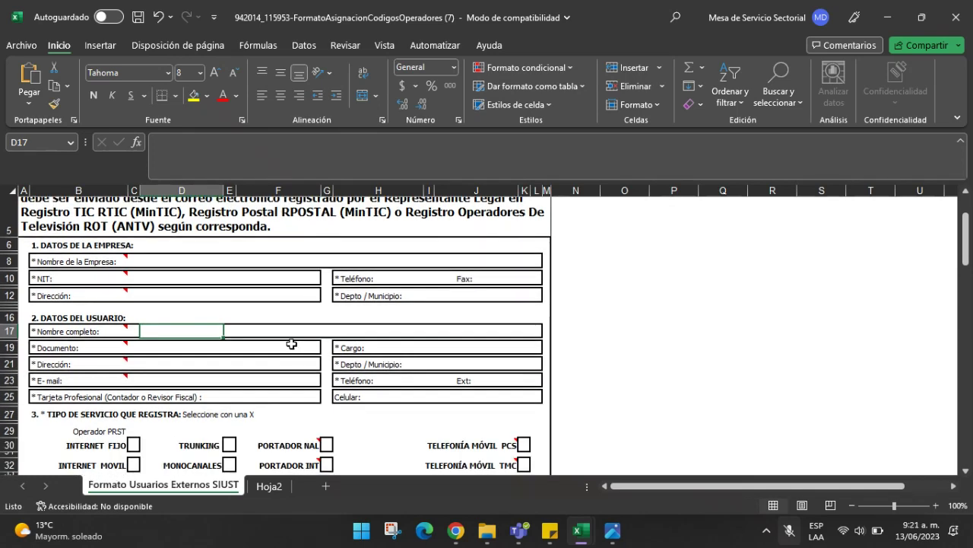
click(204, 344)
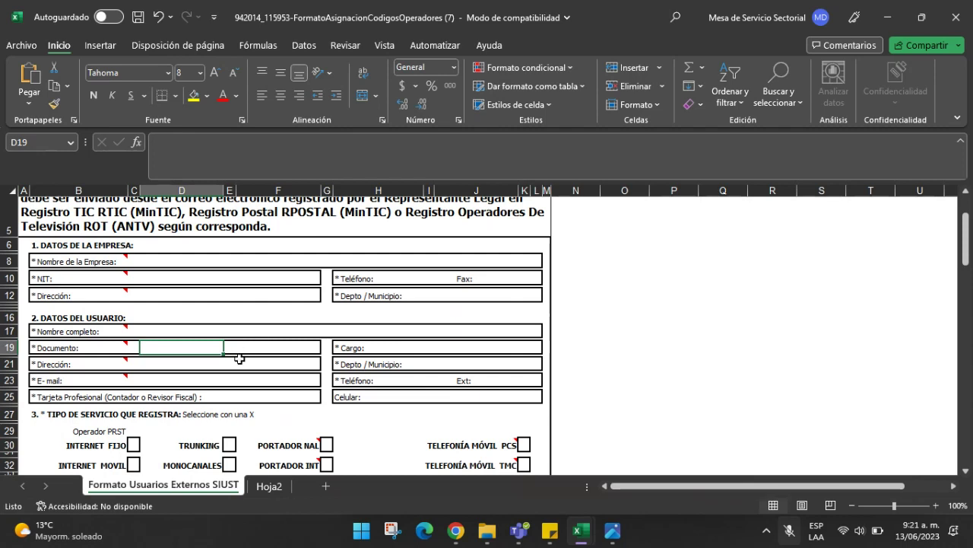
click(218, 364)
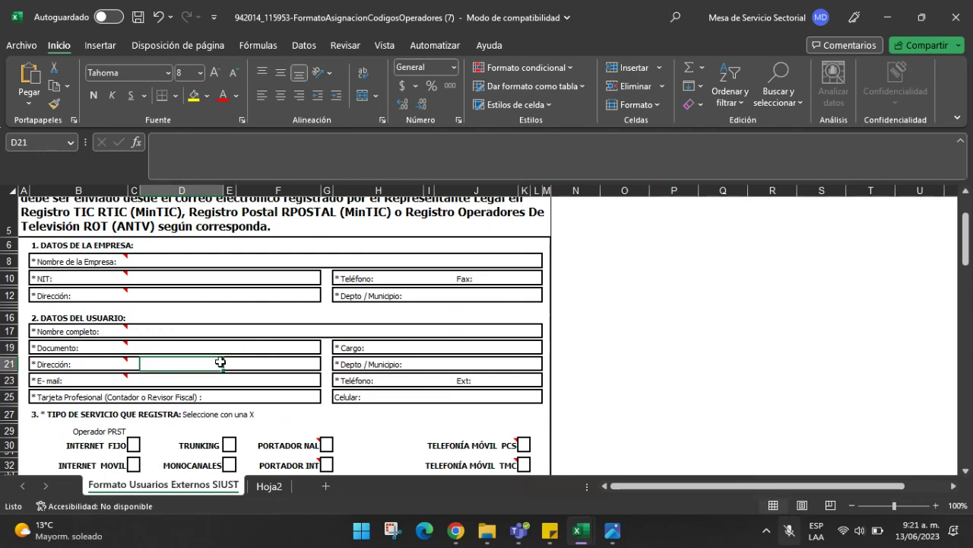
click(175, 293)
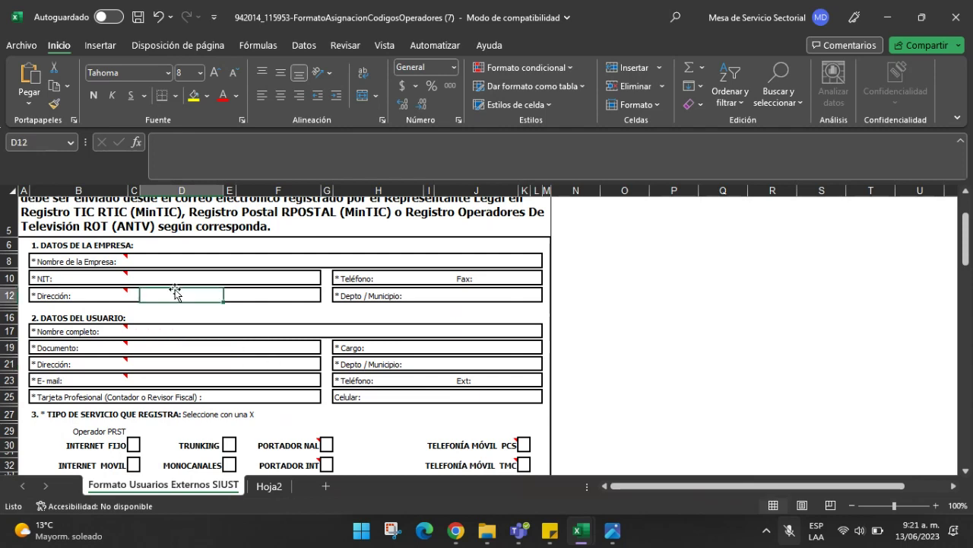
click(171, 378)
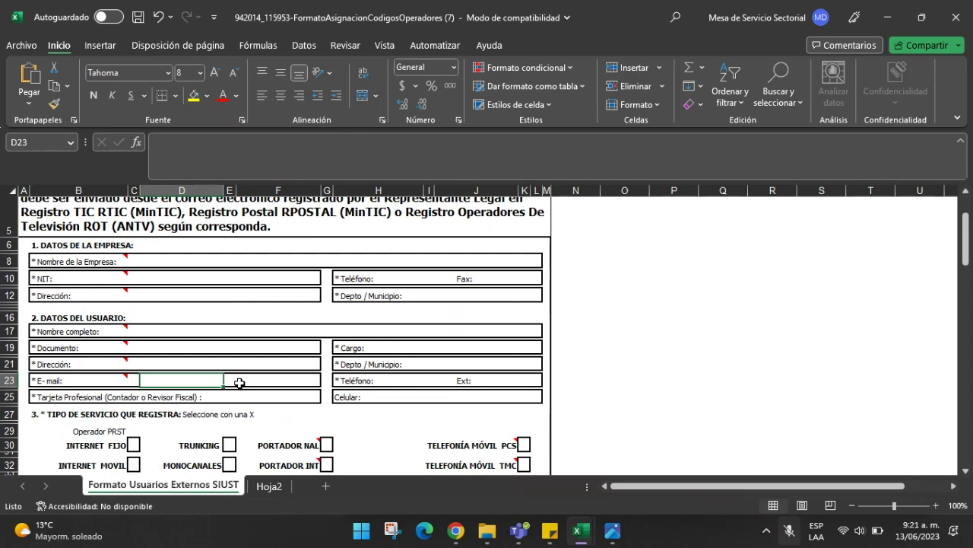
click(395, 346)
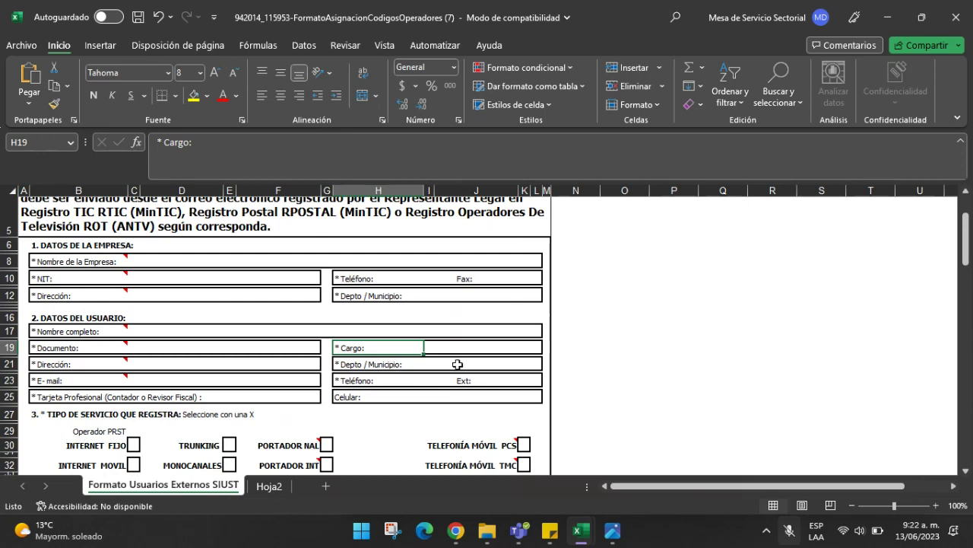
scroll(454, 363, down, 1)
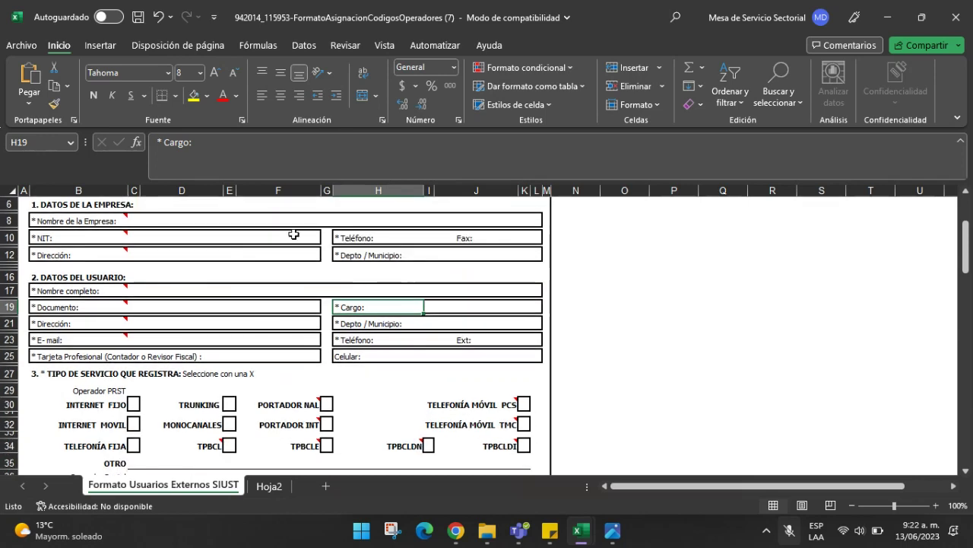
click(118, 217)
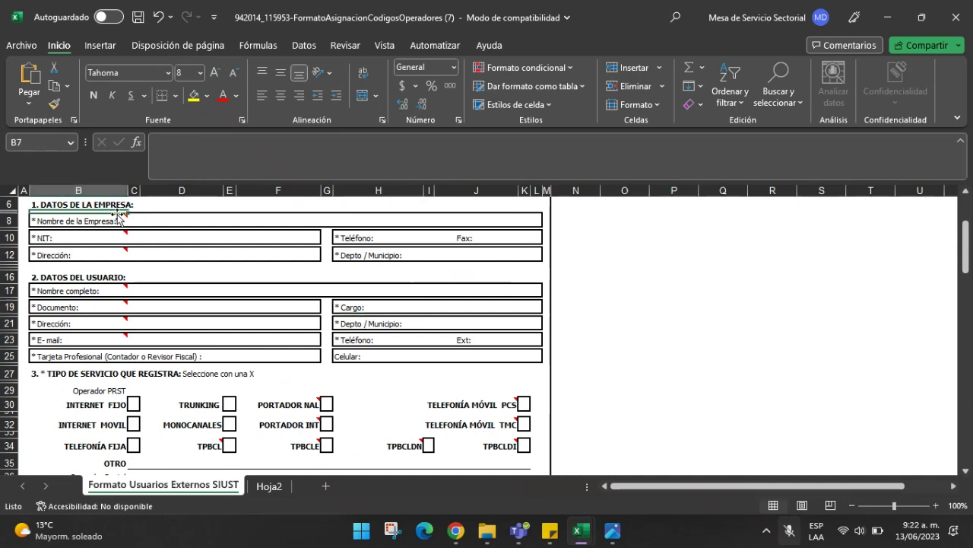
click(104, 277)
- Mark M. EXPRESA, M. ESPECIALIZADA and CORREO with an X under Operador Postal in section 3, the service type
scroll(129, 319, down, 3)
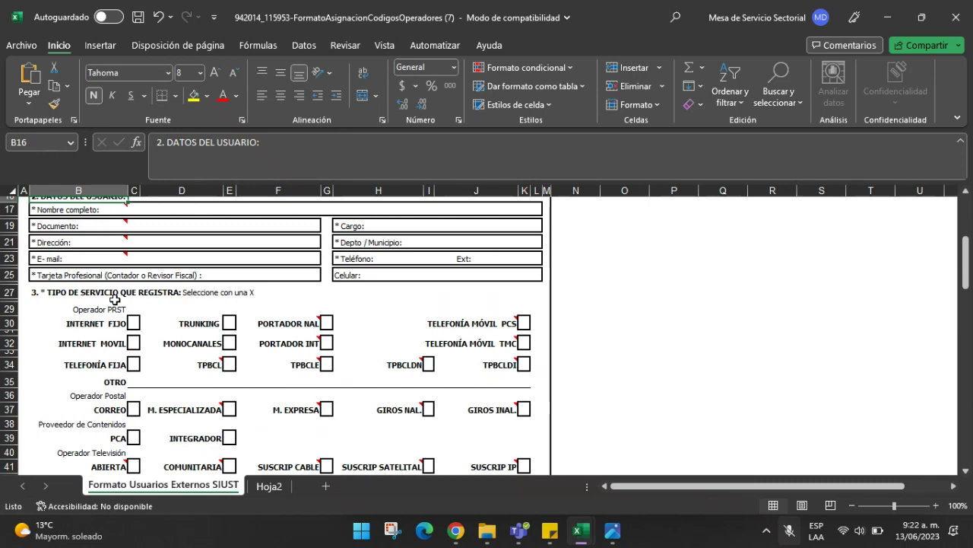
scroll(114, 304, down, 2)
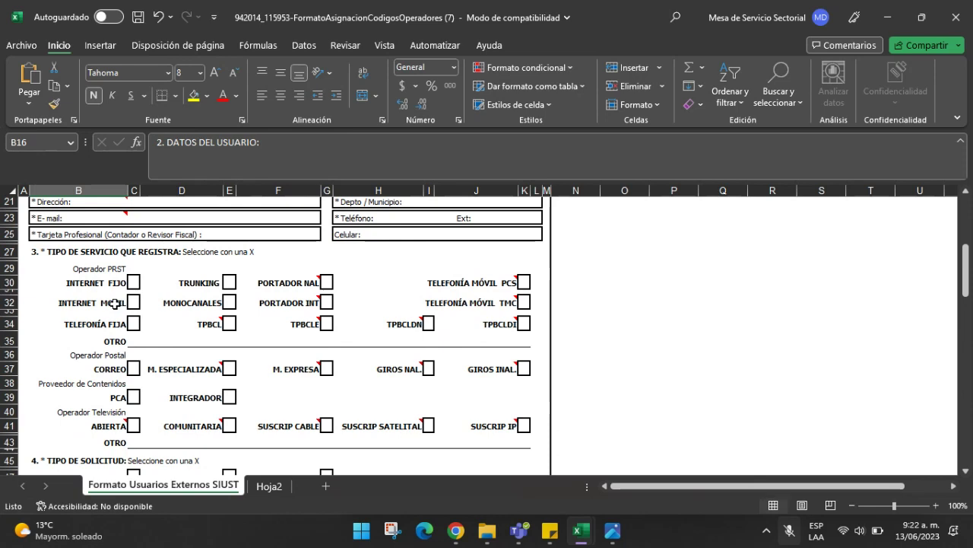
click(133, 368)
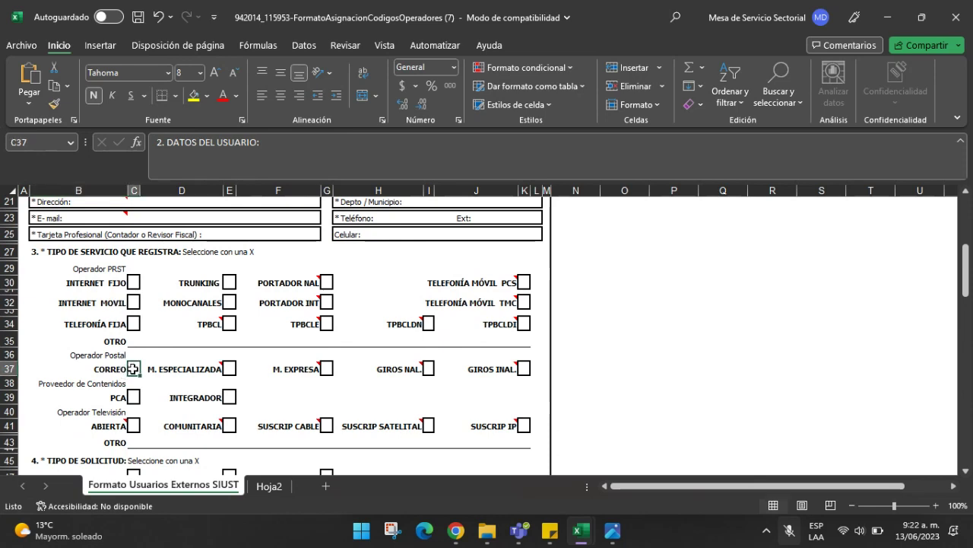
click(227, 368)
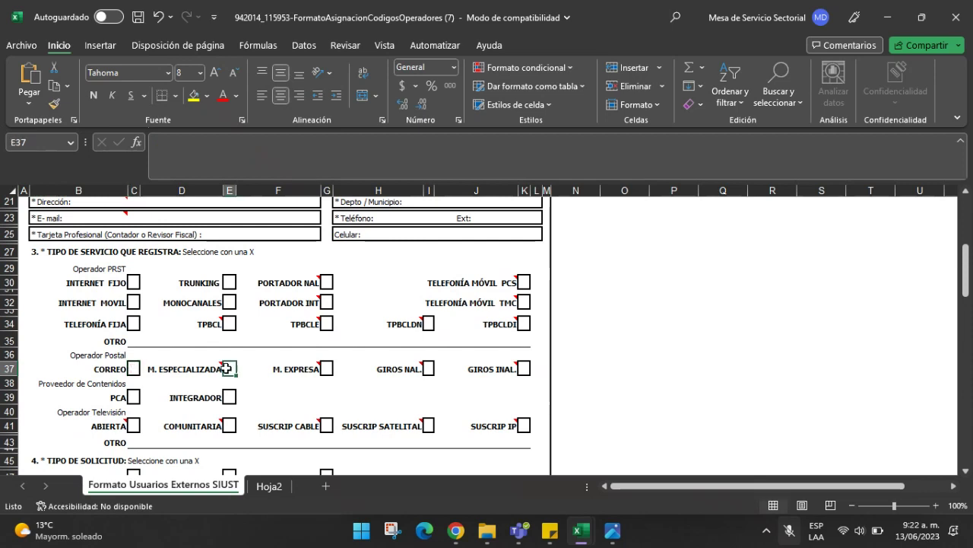
click(325, 368)
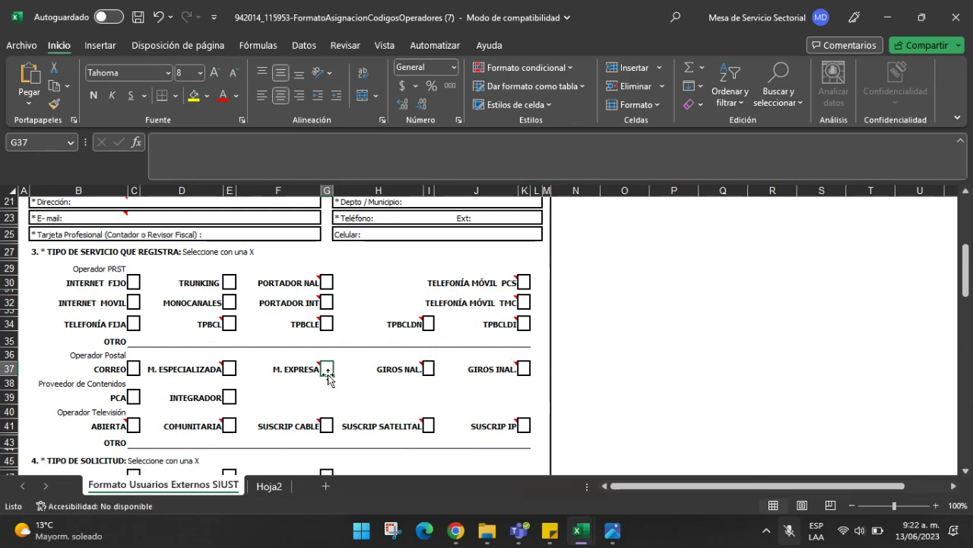
text(X)
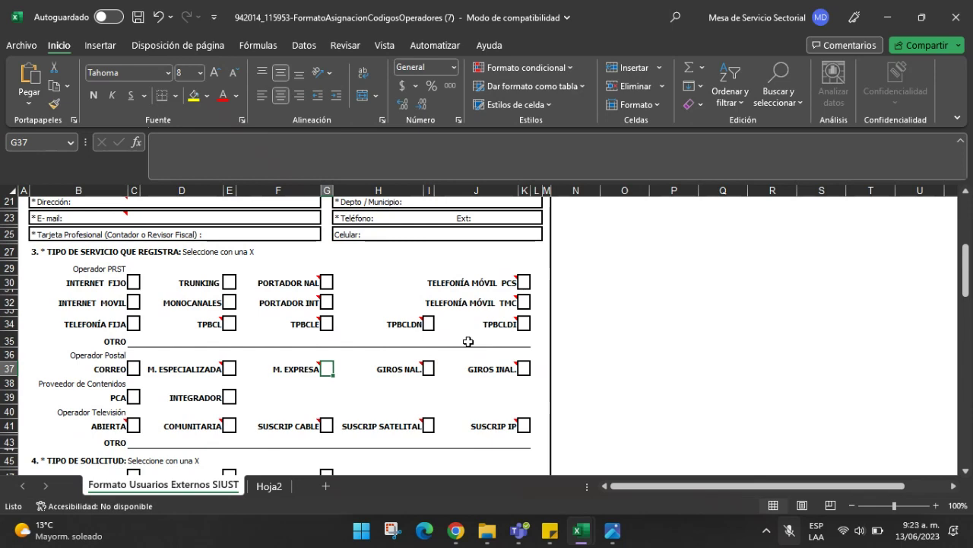
click(229, 368)
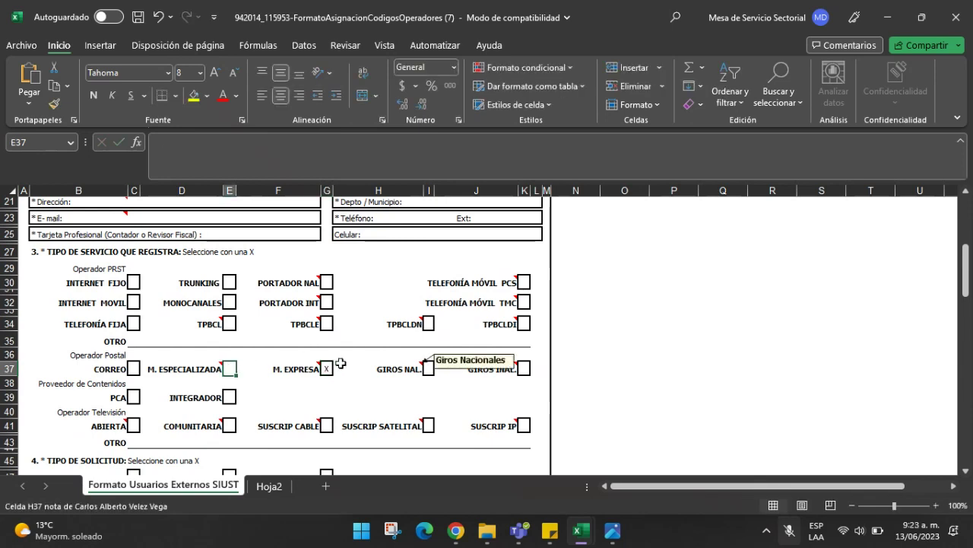
text(X)
click(135, 368)
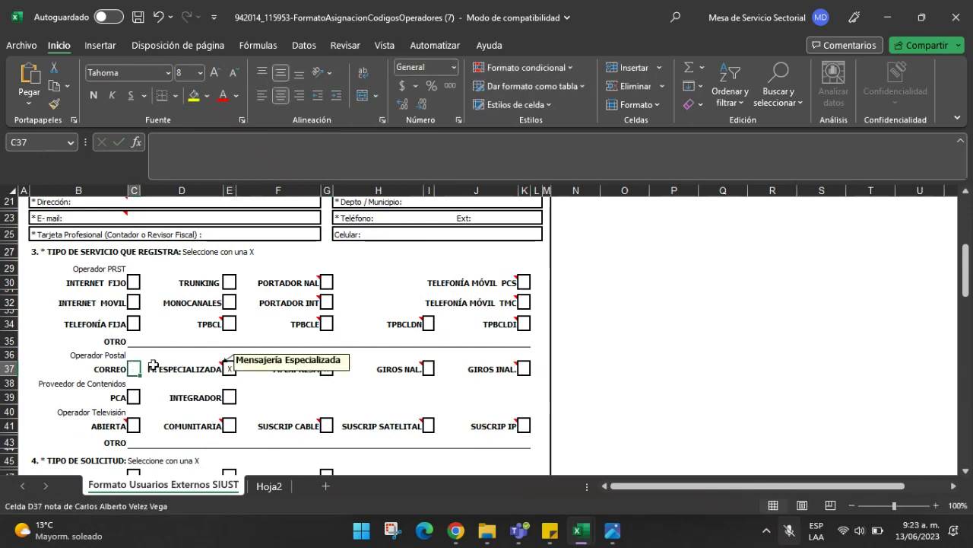
text(X)
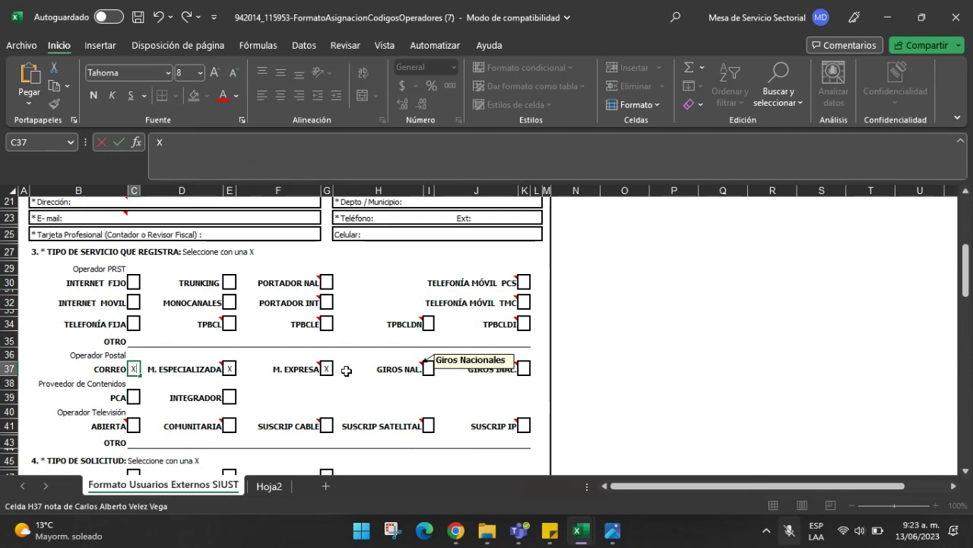
- Look over the request type options and highlight the section 5 block of operations for each module
scroll(346, 370, down, 2)
scroll(346, 370, down, 1)
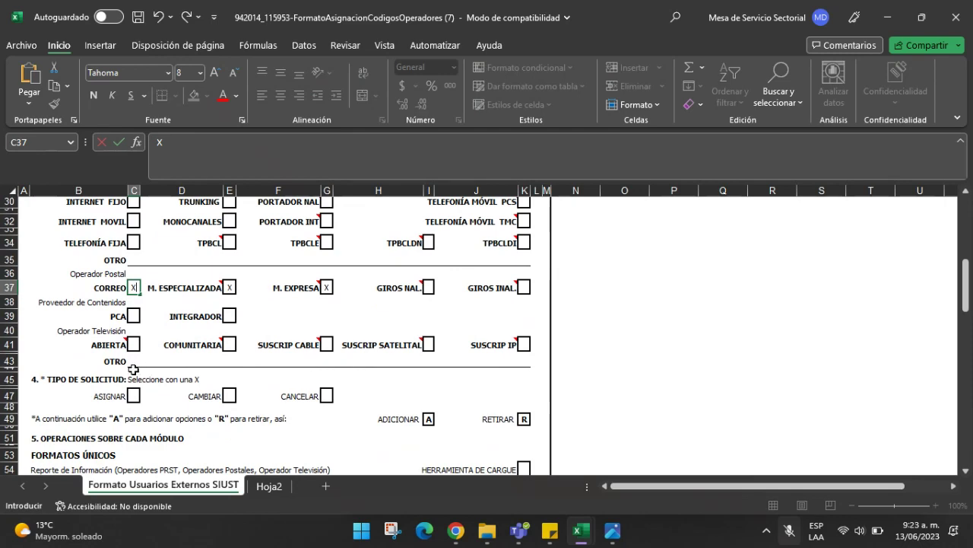
scroll(216, 362, down, 4)
scroll(216, 362, down, 4)
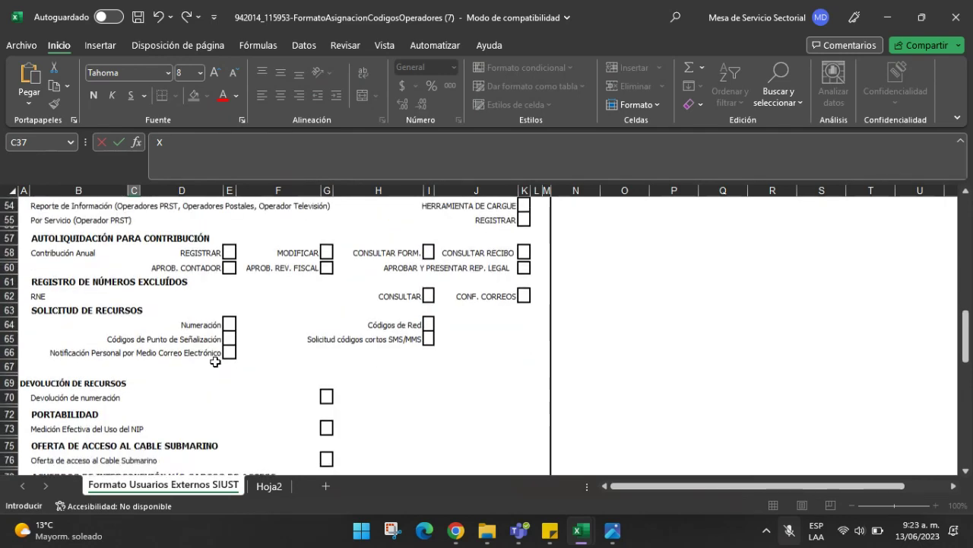
scroll(215, 362, up, 1)
scroll(216, 362, up, 3)
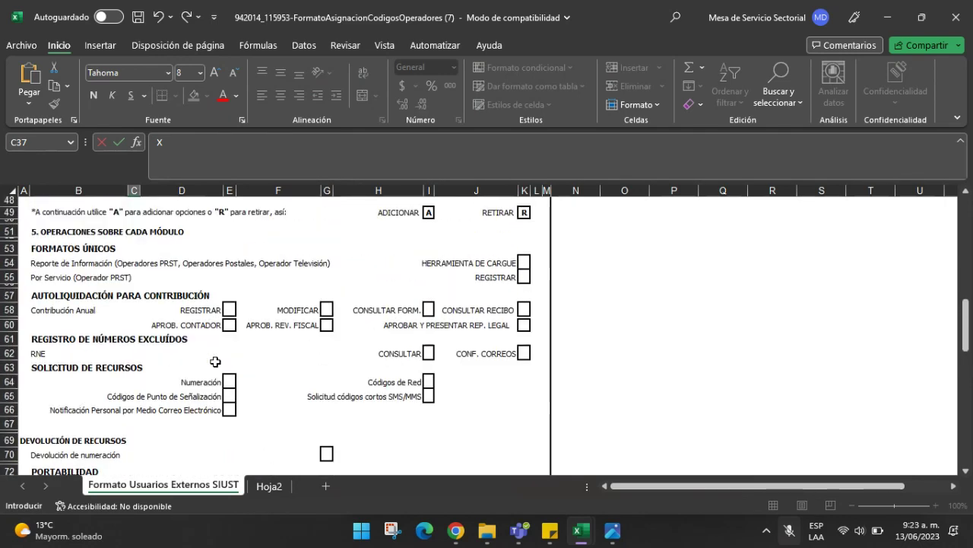
drag(57, 258, 429, 442)
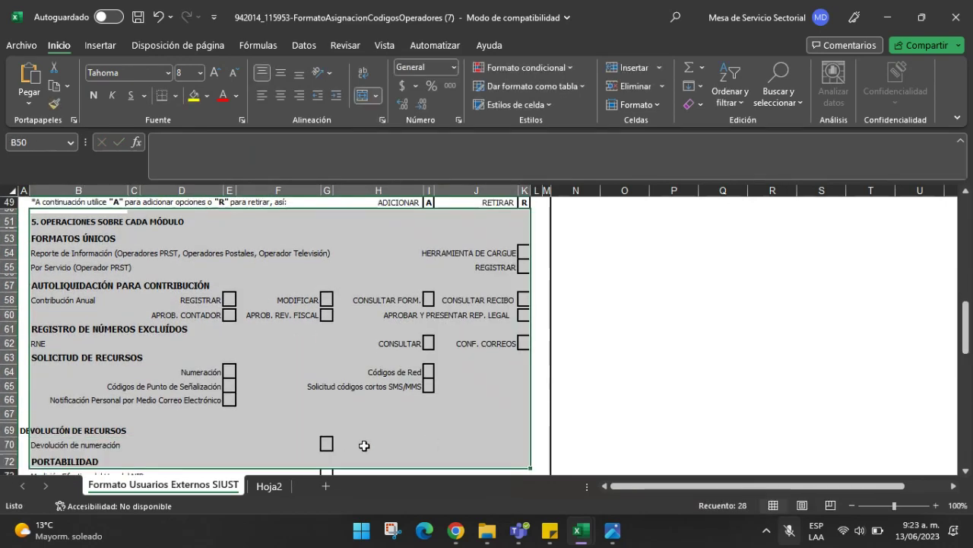
- Go over the request type options in section 4 and mark ASIGNAR with an x
scroll(387, 445, up, 3)
scroll(388, 445, up, 1)
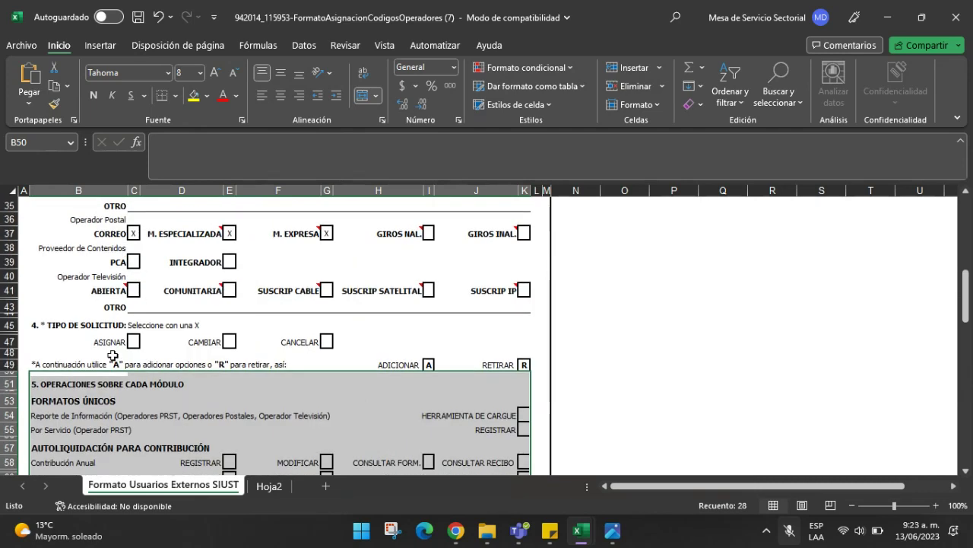
click(76, 324)
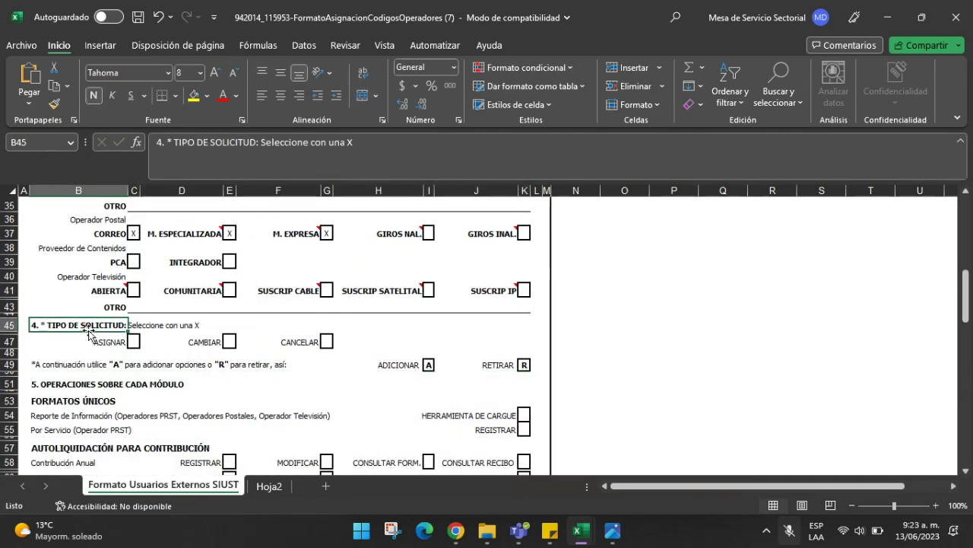
click(133, 342)
click(229, 342)
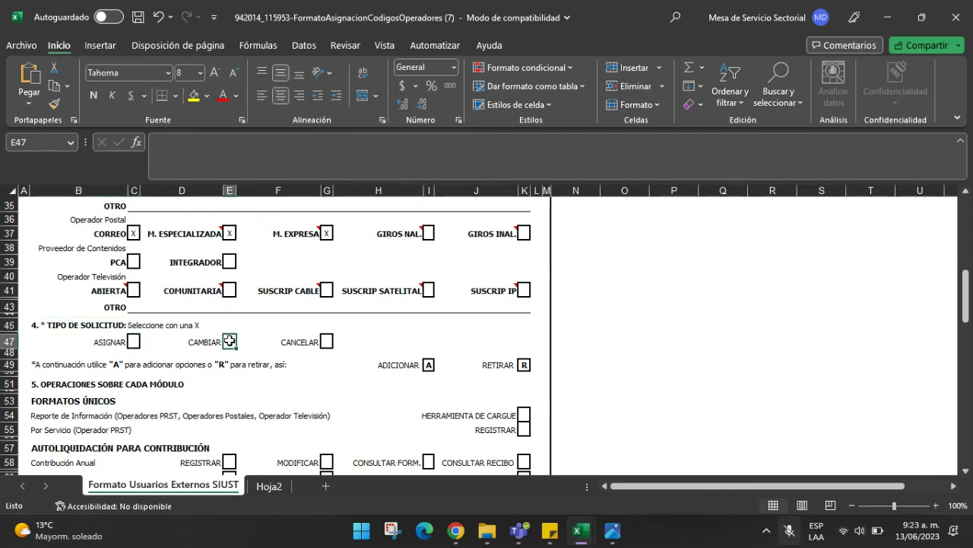
click(325, 340)
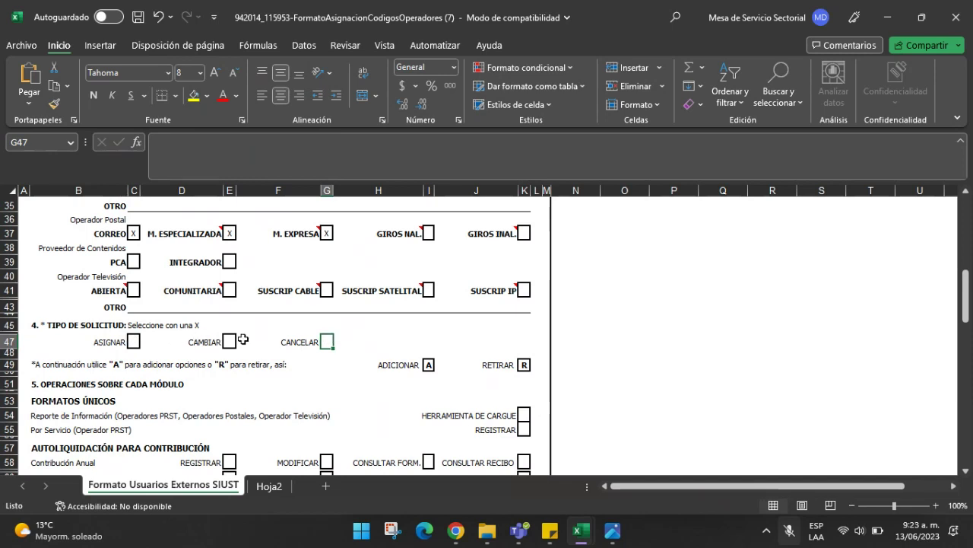
click(133, 342)
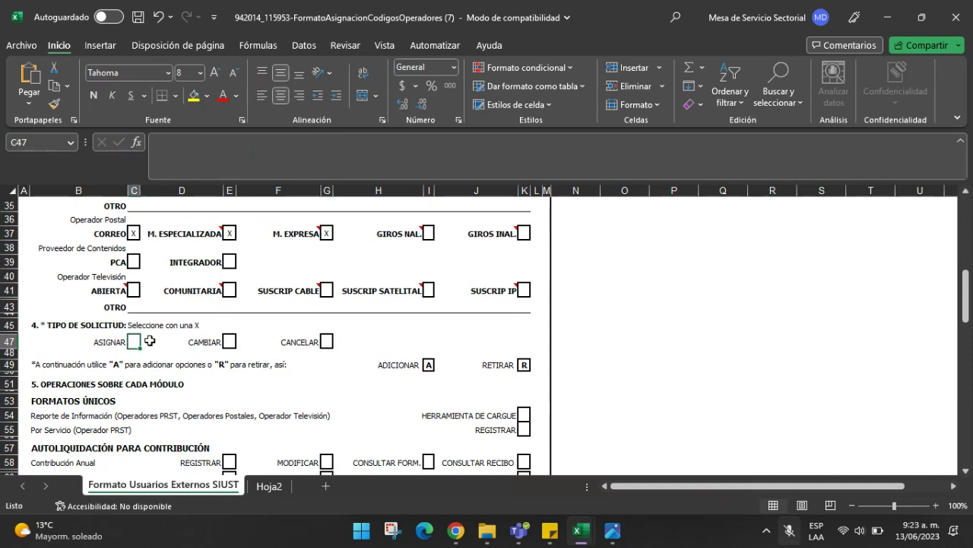
text(x)
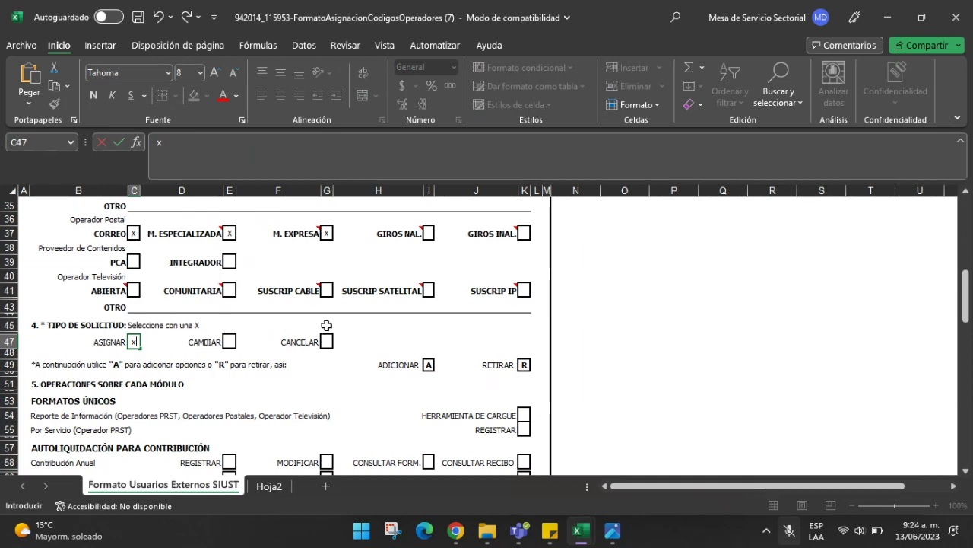
- Mark CANCELAR with an x in section 4 to illustrate a cancellation request
click(289, 341)
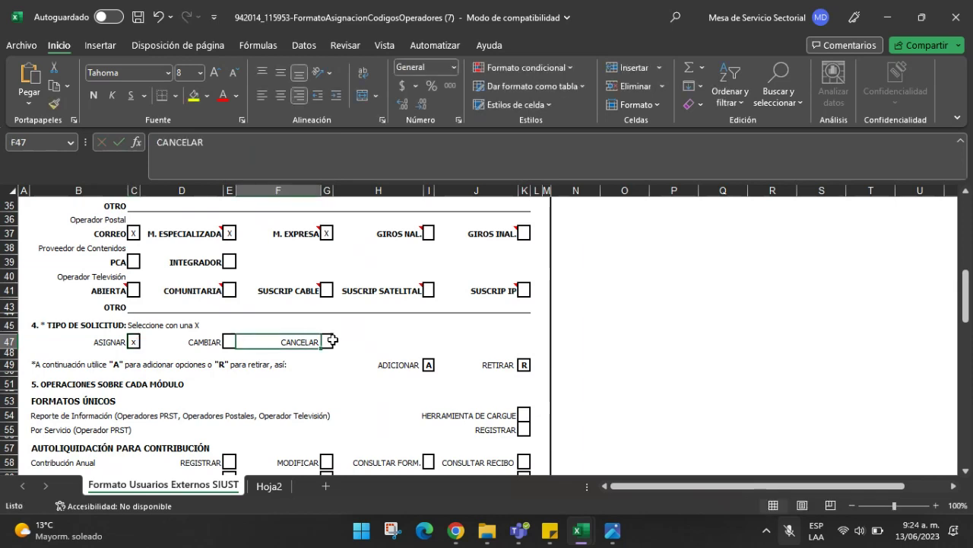
click(327, 341)
click(229, 340)
click(327, 341)
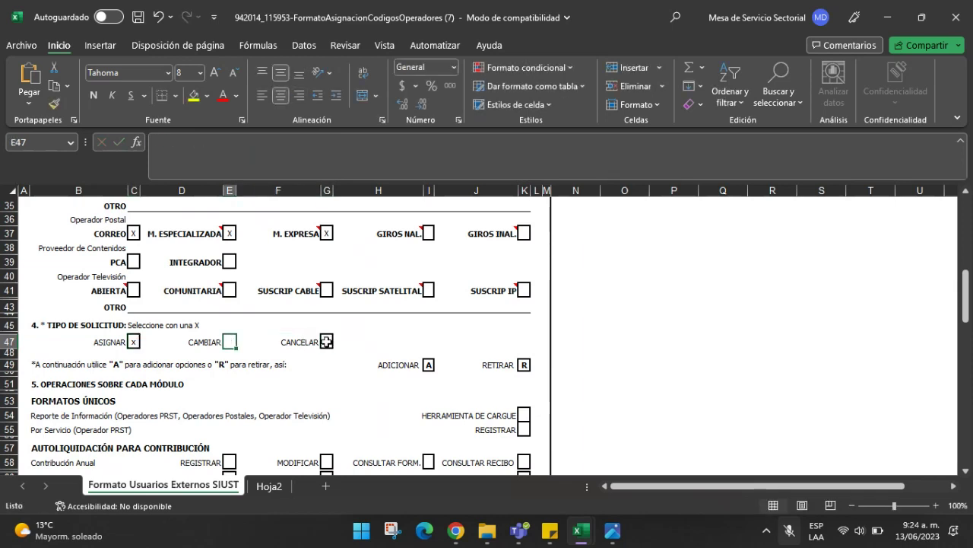
click(337, 341)
click(327, 341)
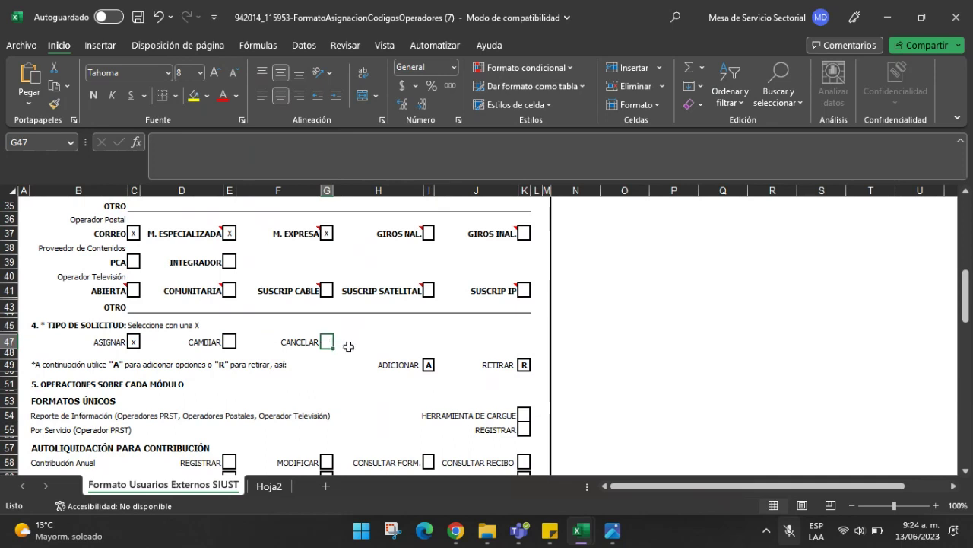
text(x)
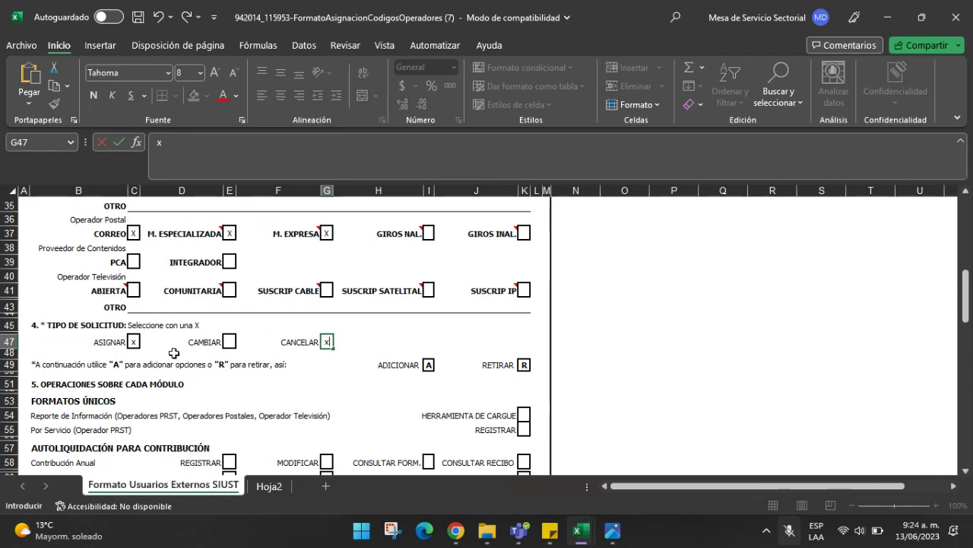
scroll(249, 352, up, 1)
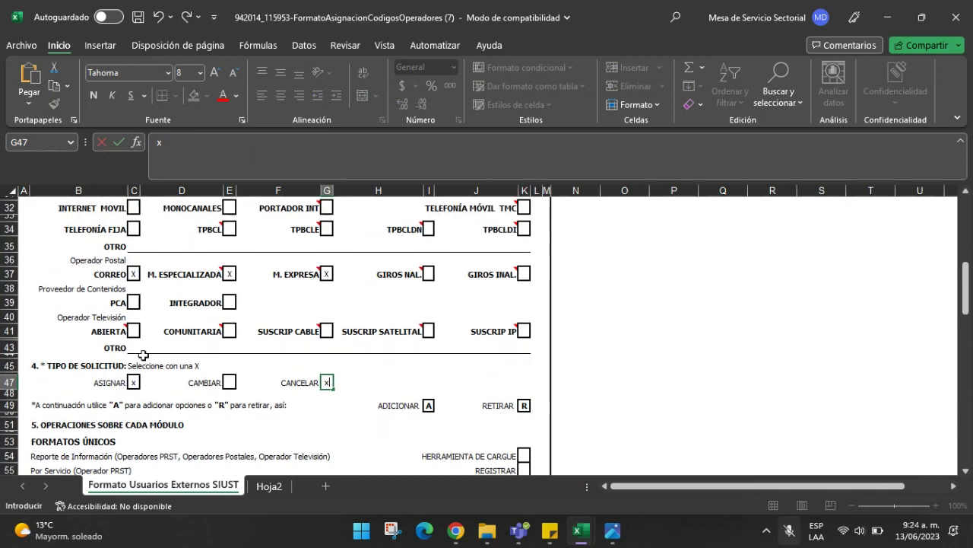
- Clear the marks from CANCELAR and ASIGNAR in section 4 and mark CAMBIAR with an X instead
click(132, 383)
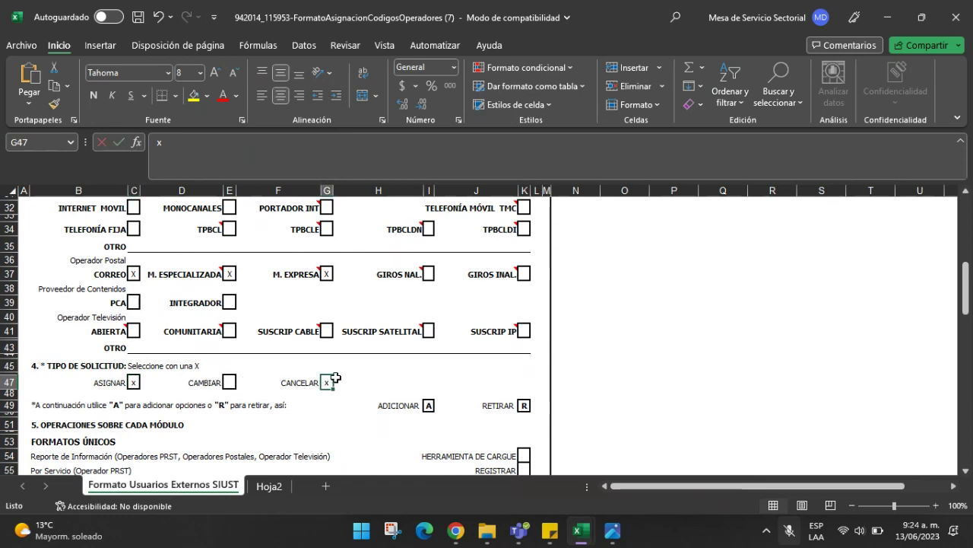
key(BackSpace)
click(134, 381)
key(BackSpace)
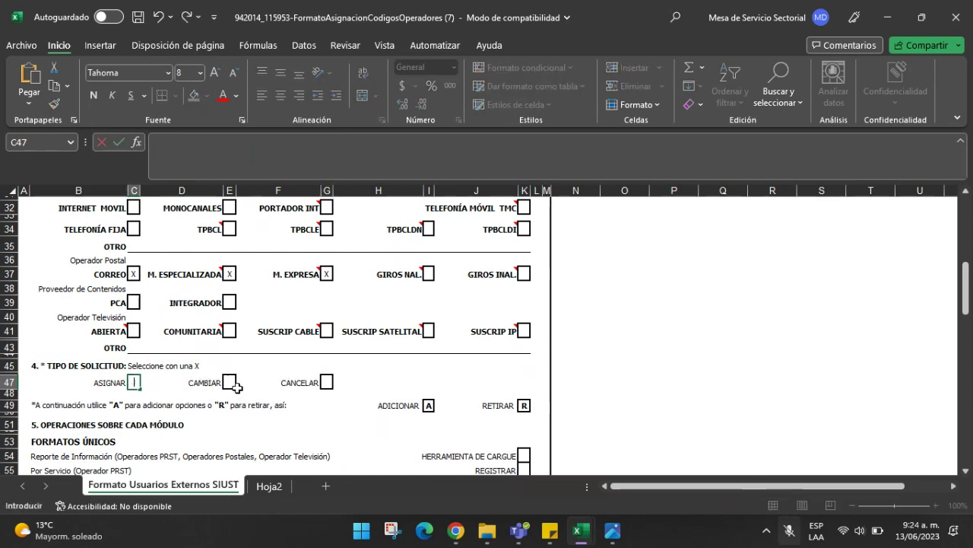
click(230, 383)
text(X)
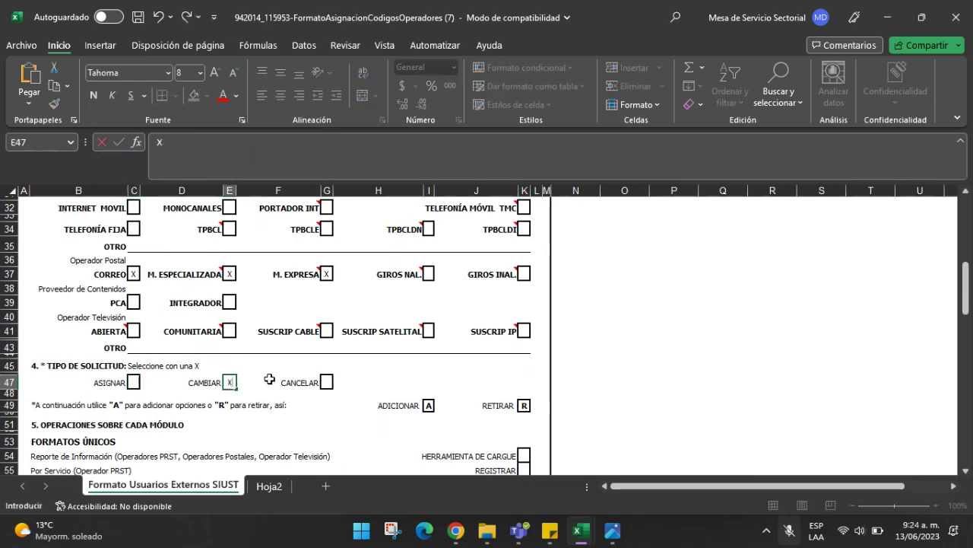
- Point out the e-mail, phone and mobile fields in section 2 as user data that a change request can update
scroll(232, 382, up, 5)
scroll(183, 253, up, 3)
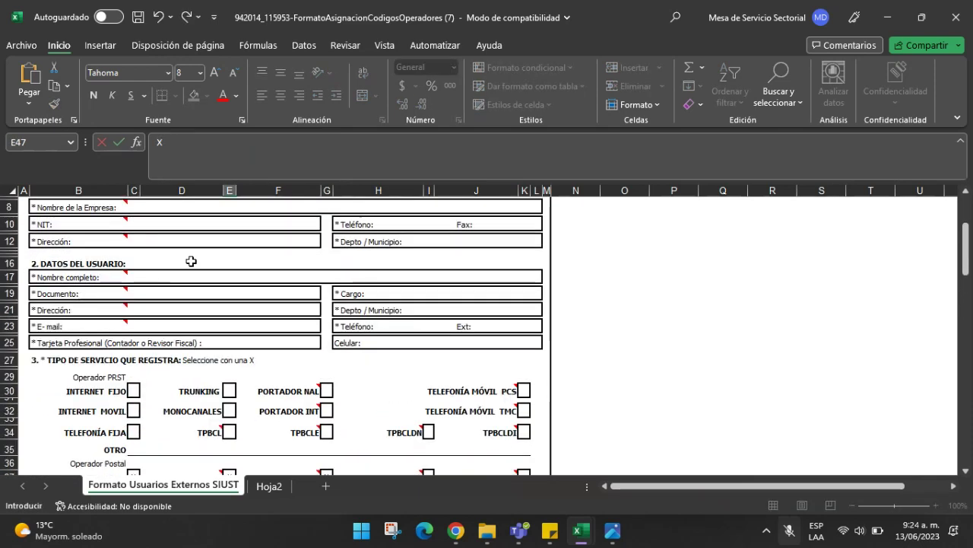
click(183, 324)
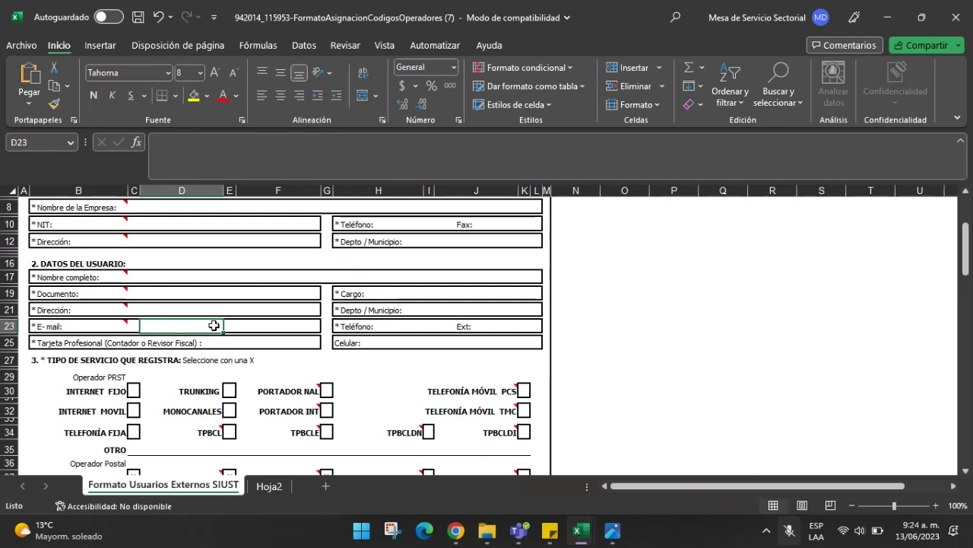
click(401, 339)
click(417, 327)
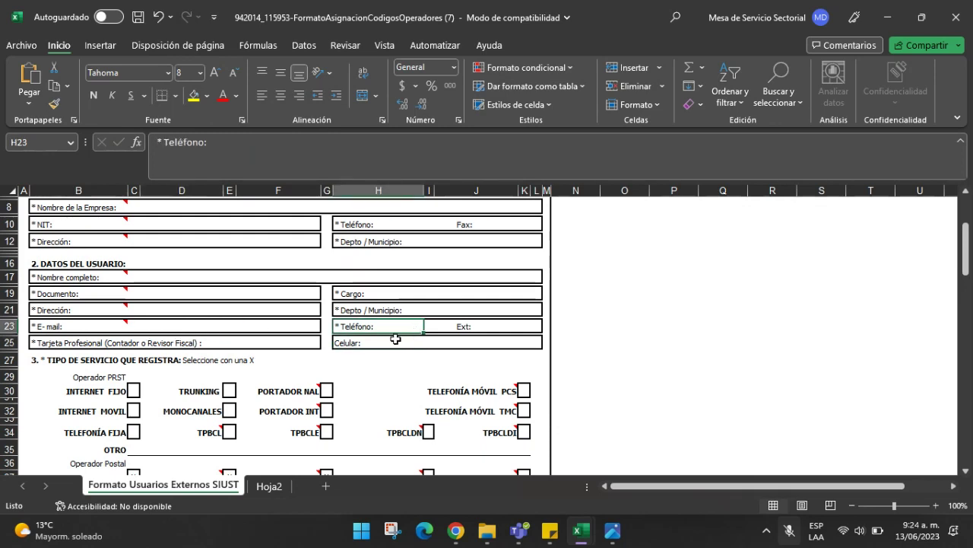
scroll(384, 346, down, 6)
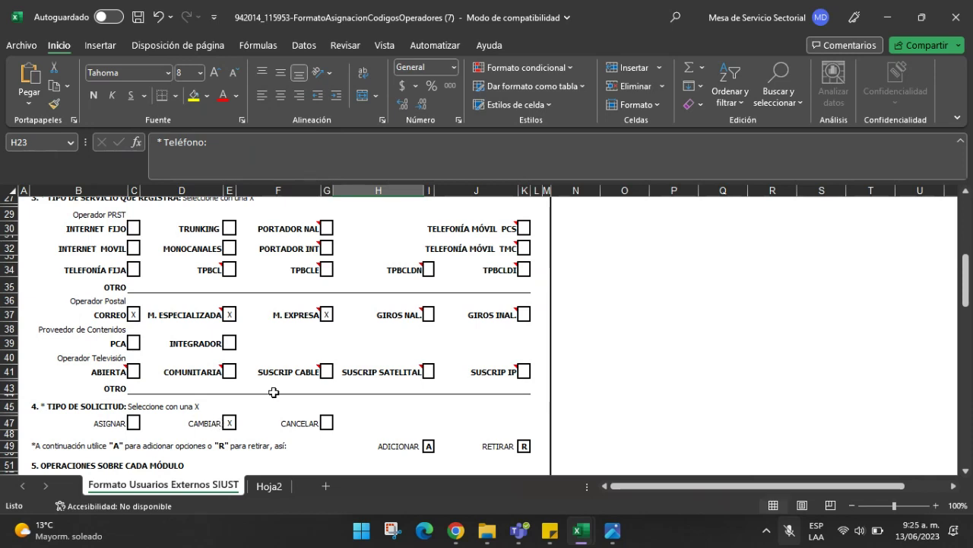
- Review the form's submission instructions, then point out the company name, NIT and user e-mail fields
scroll(274, 392, up, 5)
scroll(229, 334, up, 3)
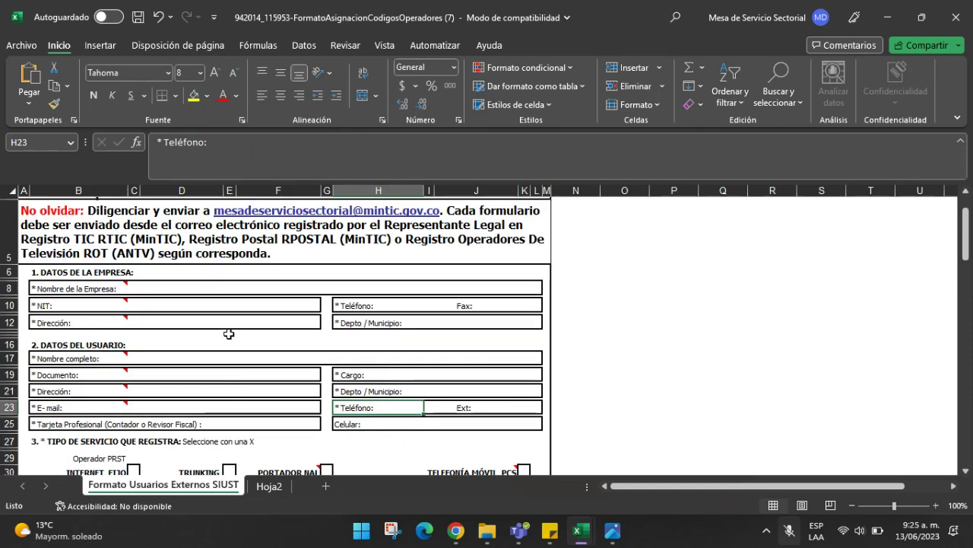
scroll(229, 333, up, 2)
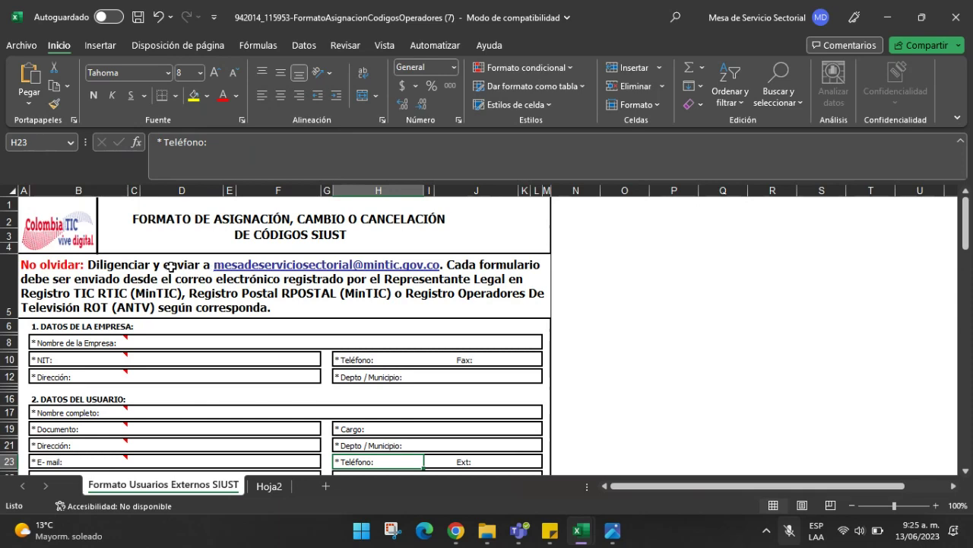
click(97, 263)
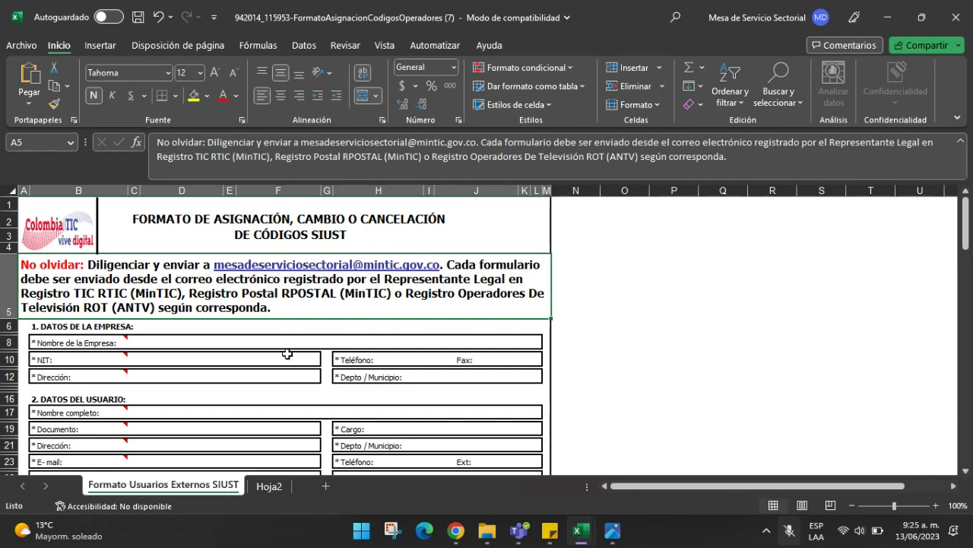
click(255, 344)
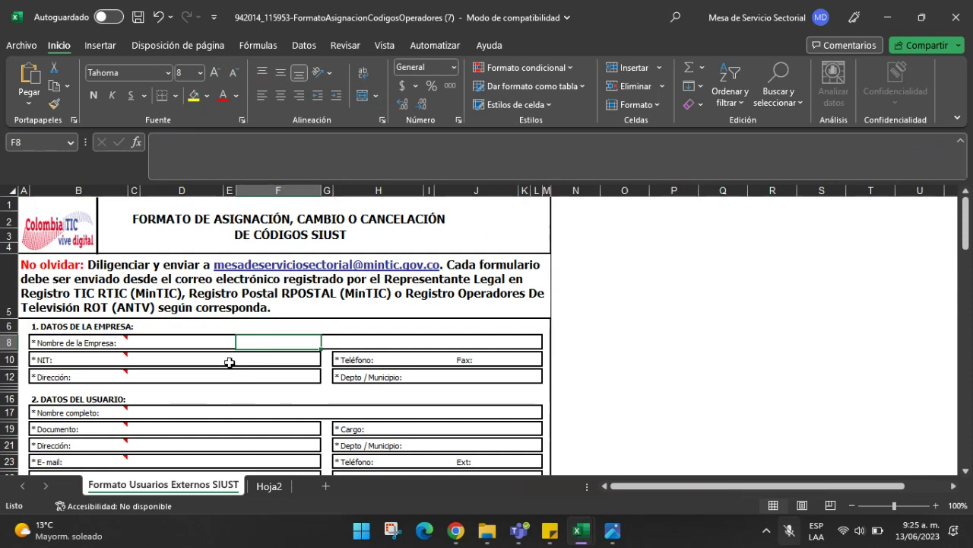
click(179, 343)
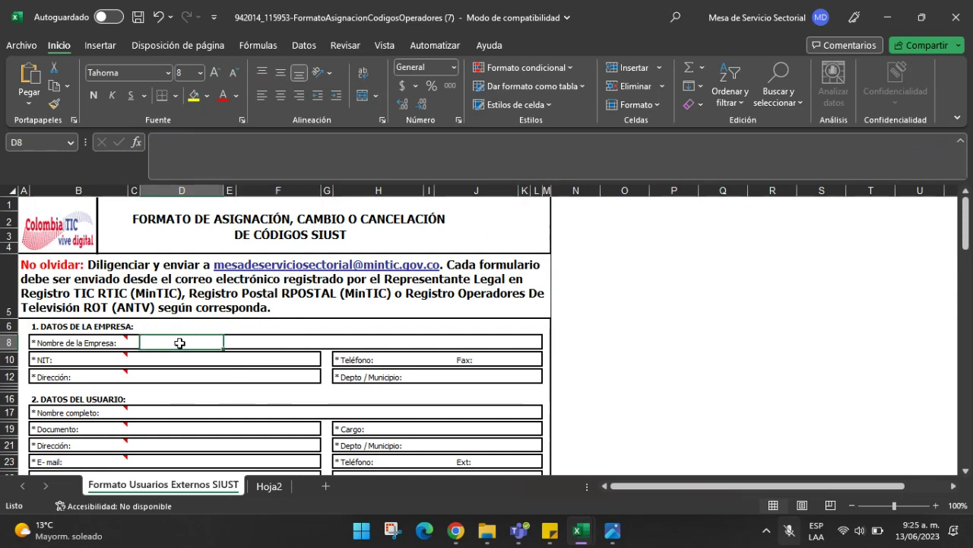
click(183, 362)
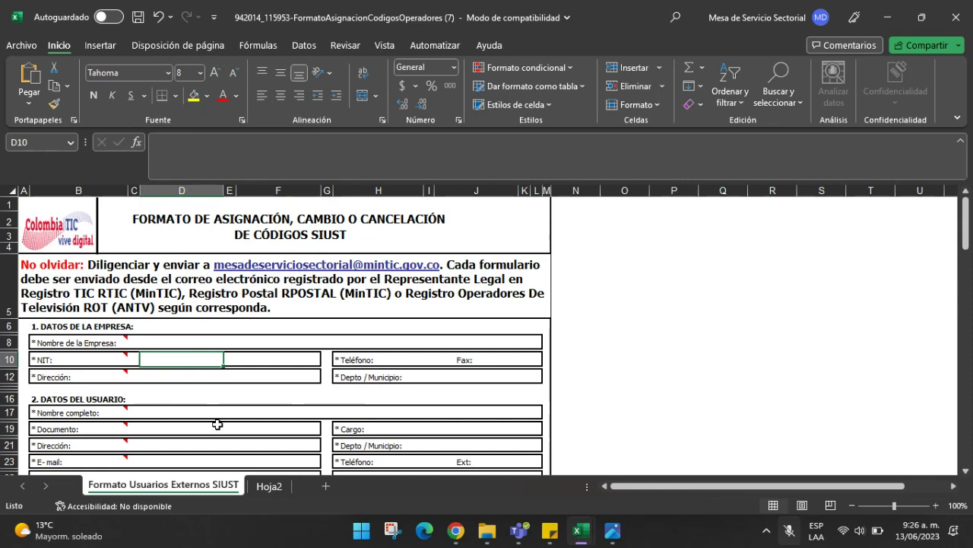
click(178, 462)
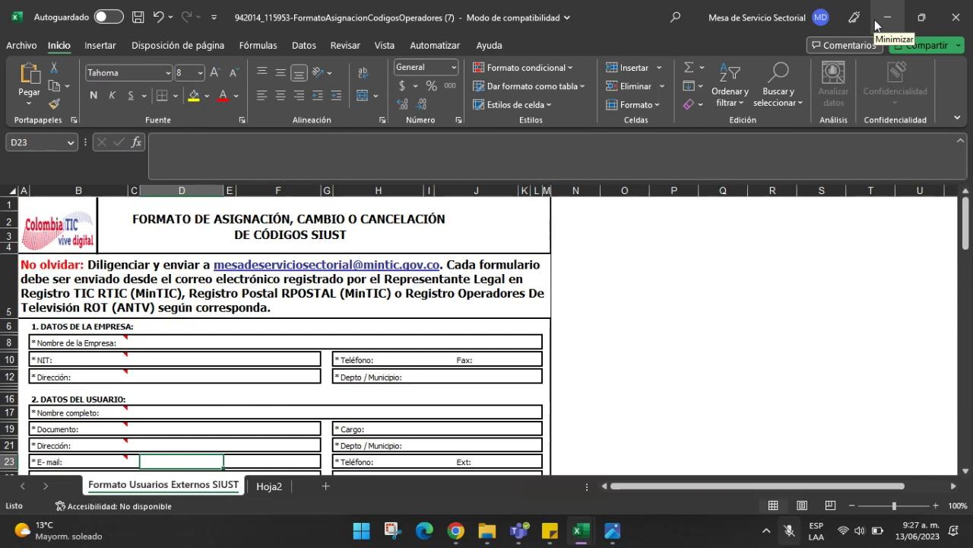
- Minimize the workbook, switch to Chrome's Hecaa page and open a new incognito window
click(877, 25)
click(456, 530)
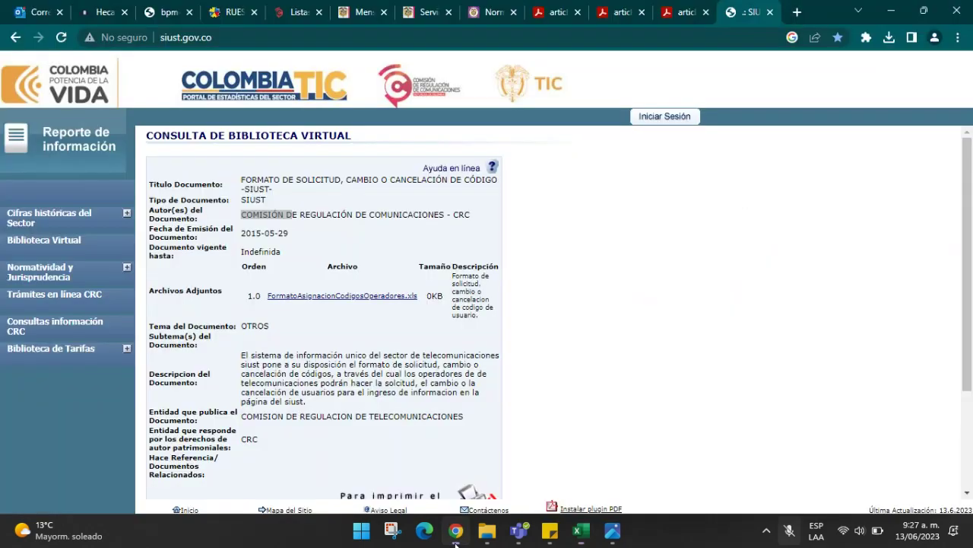
click(95, 10)
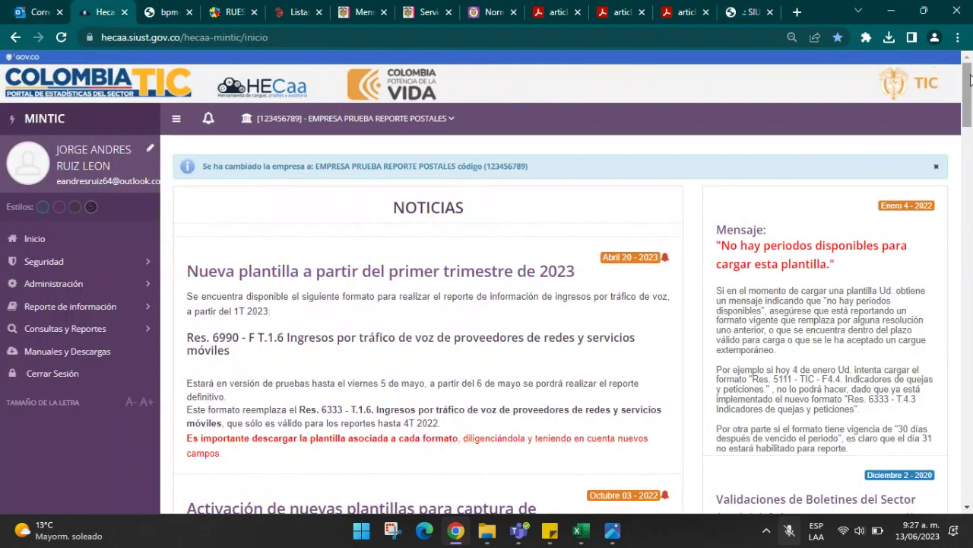
click(957, 37)
click(876, 94)
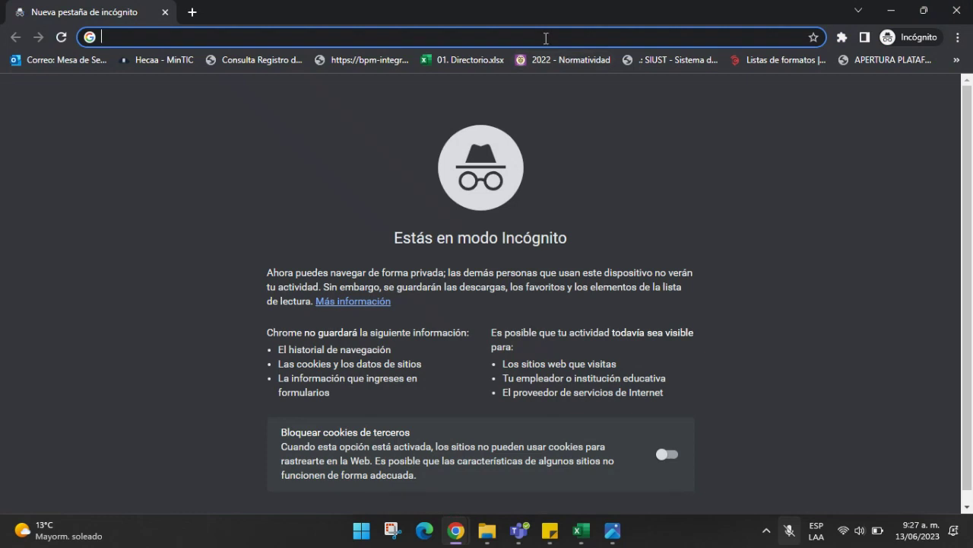
- Search the web for "colombia tic" and open the Colombia TIC - MinTIC site
text(co)
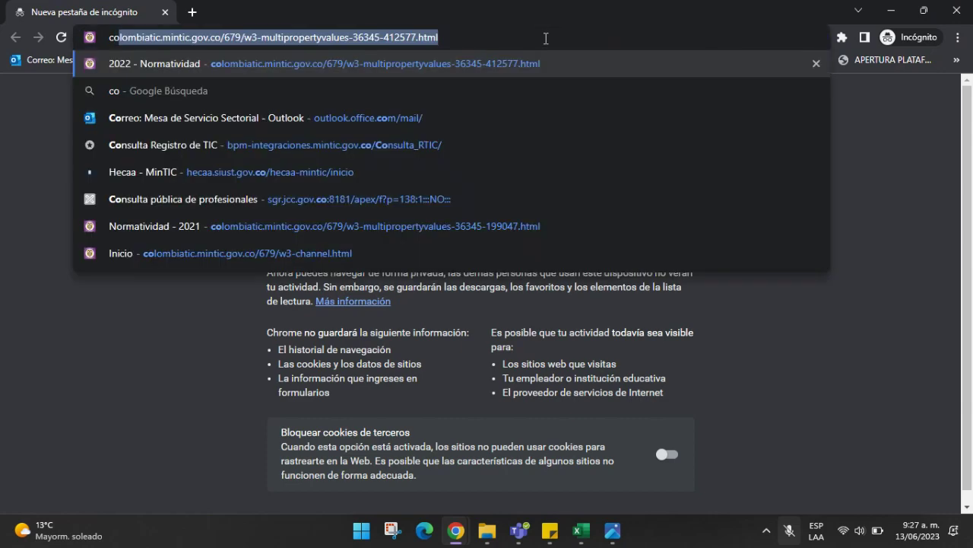
text(lombia tu)
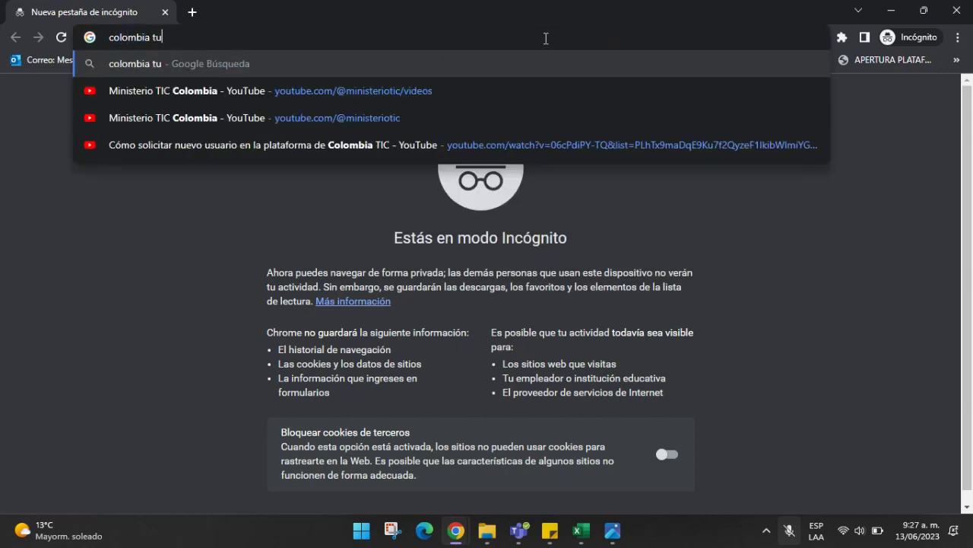
key(BackSpace)
text(ic)
key(Return)
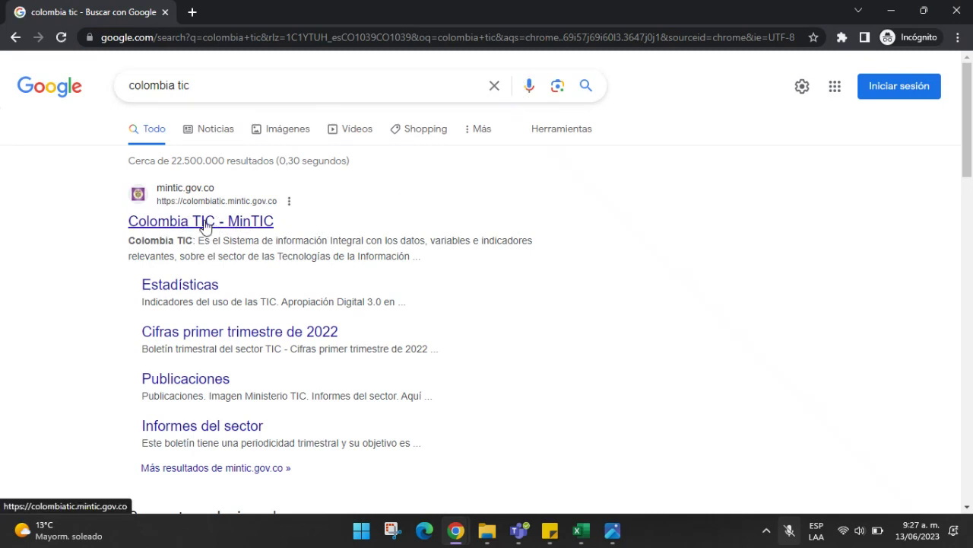
click(205, 225)
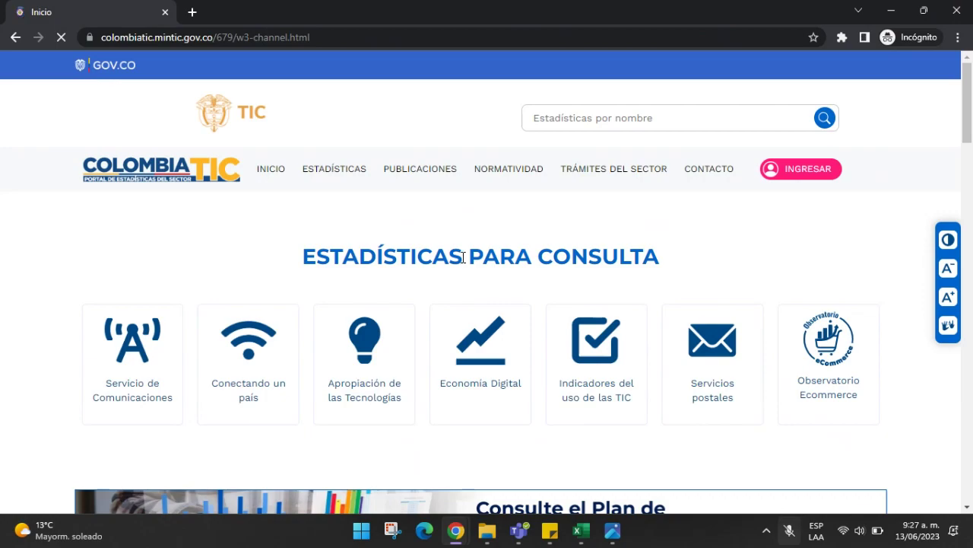
- Open the Servicios de mensajería expresa statistics under Servicios postales and examine the income and shipment charts
scroll(465, 251, down, 6)
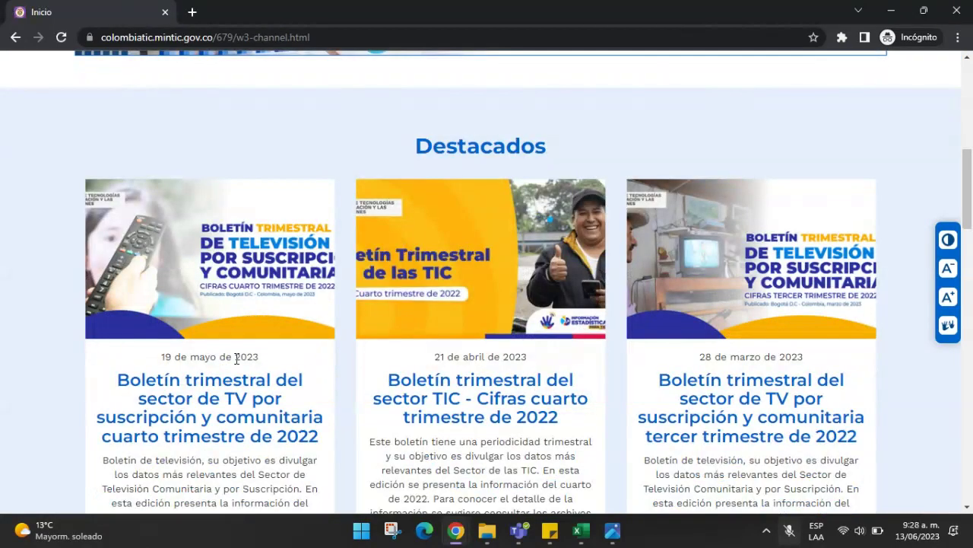
scroll(481, 331, down, 4)
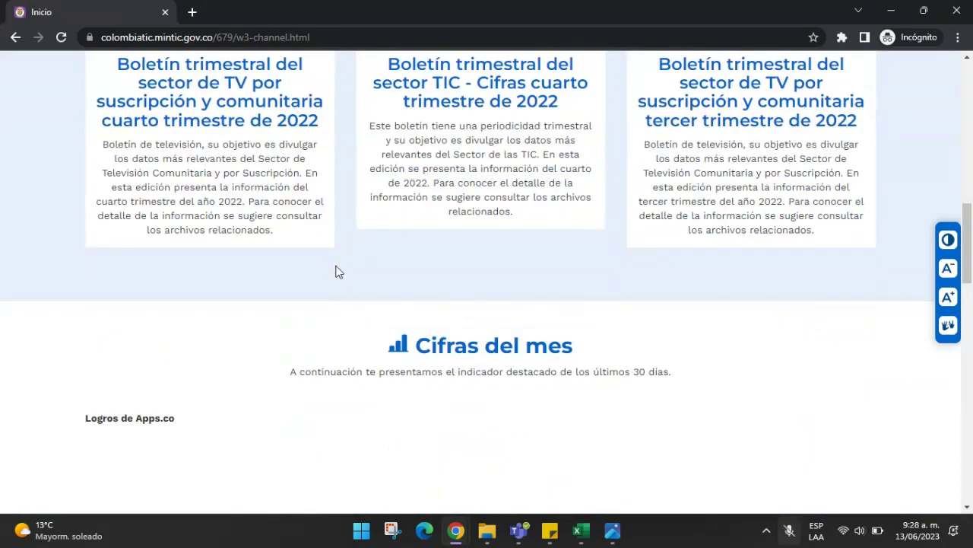
scroll(342, 277, up, 6)
scroll(349, 283, up, 3)
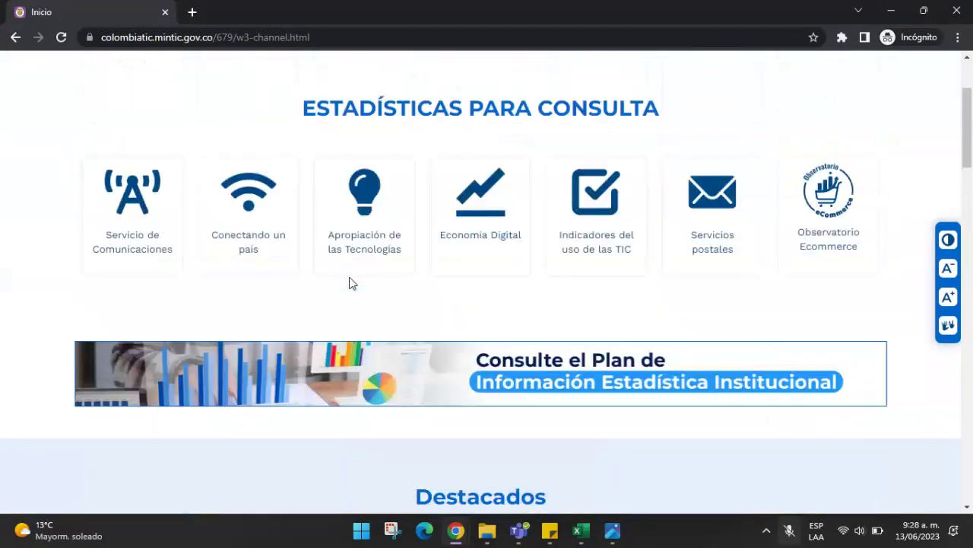
mouse_move(463, 291)
mouse_move(705, 251)
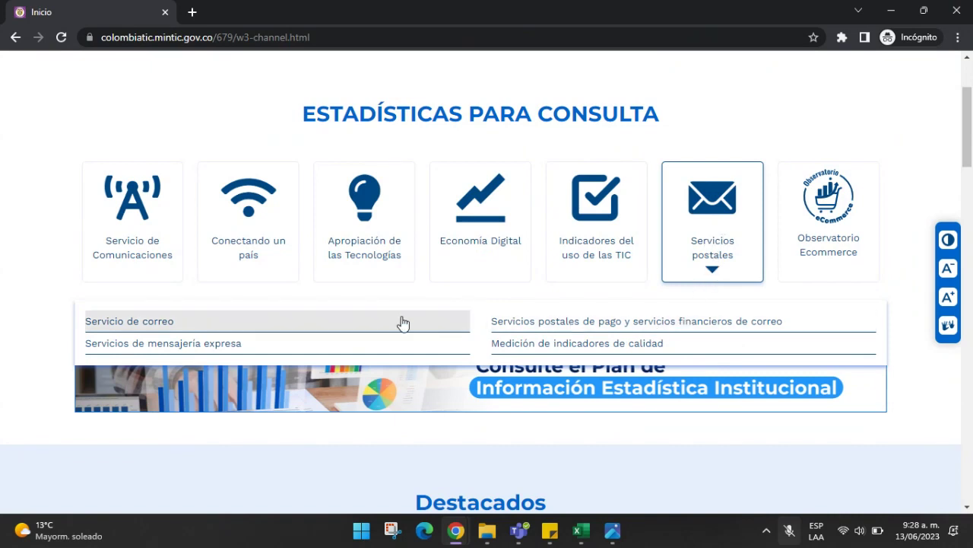
click(209, 342)
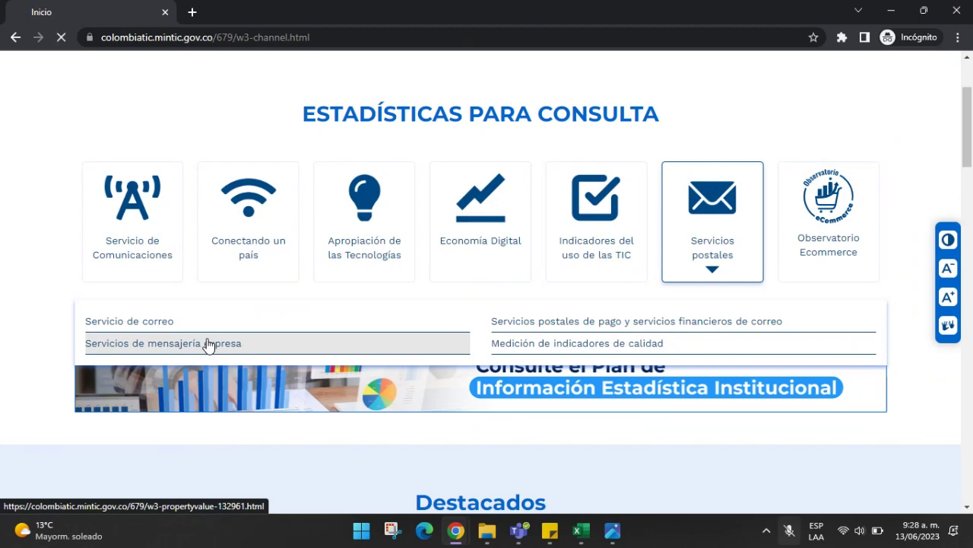
scroll(424, 341, down, 3)
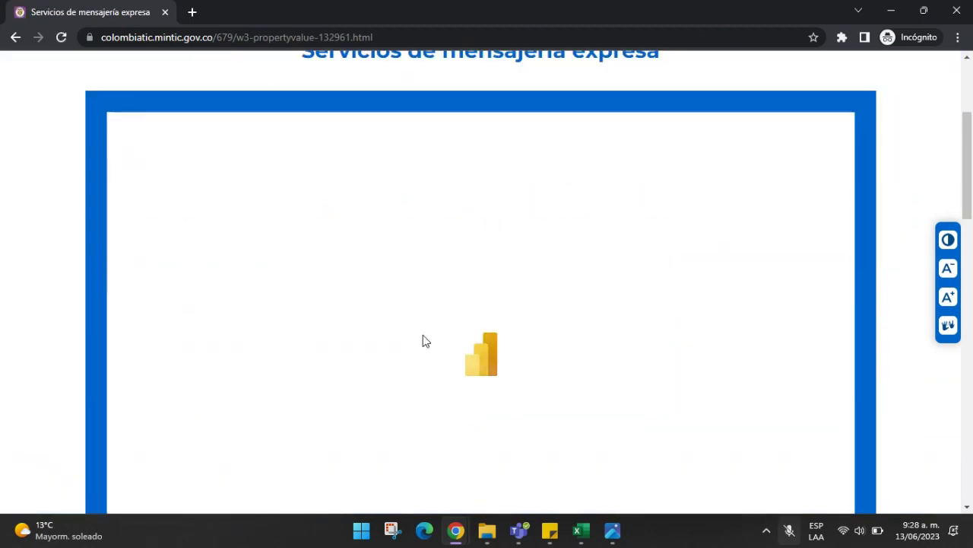
scroll(424, 341, up, 2)
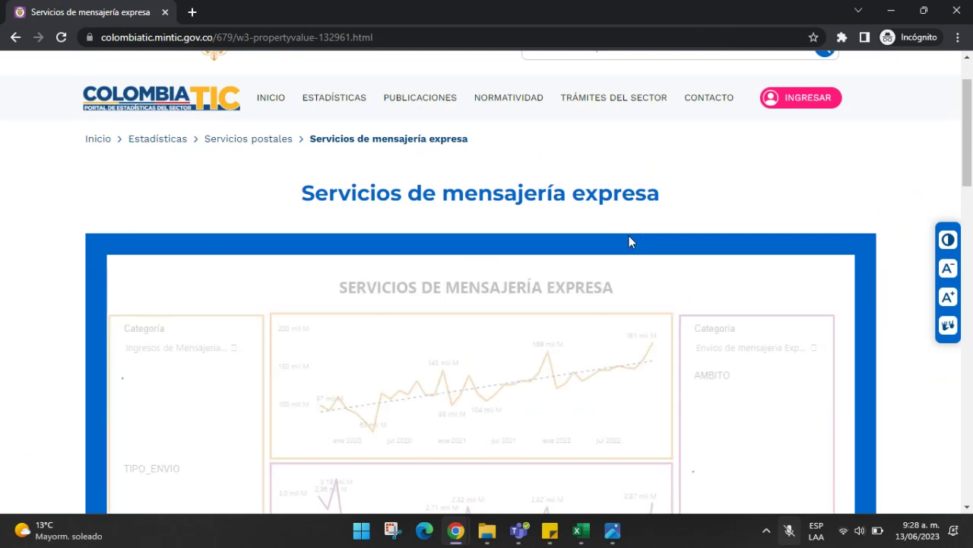
scroll(528, 288, down, 1)
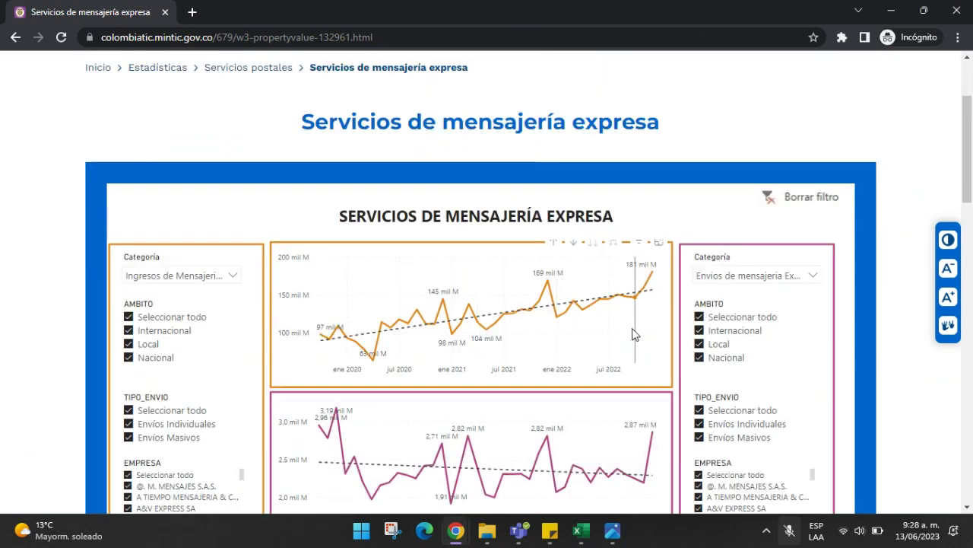
scroll(631, 332, up, 1)
scroll(588, 249, up, 1)
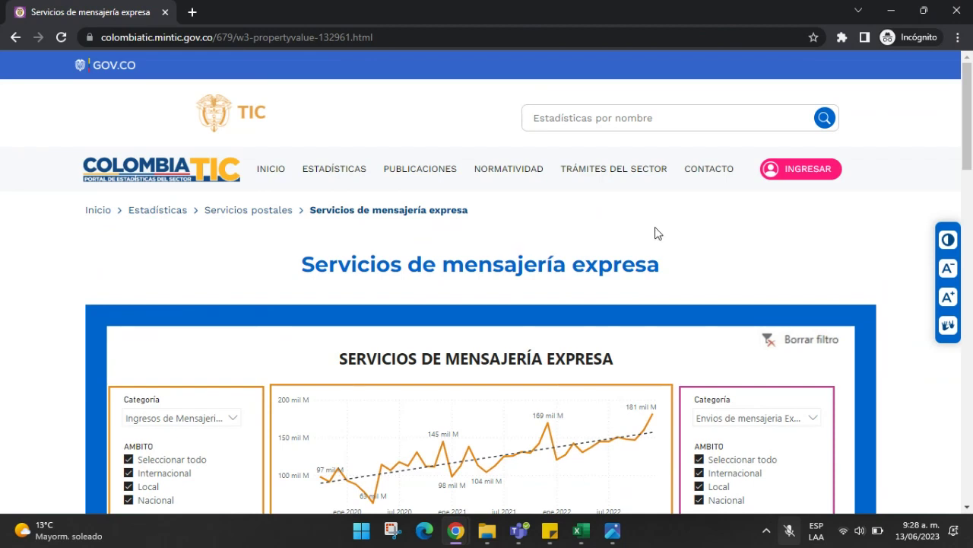
- Open the Hecaa login page from the portal's operator access and fill in the saved username and account password
mouse_move(808, 181)
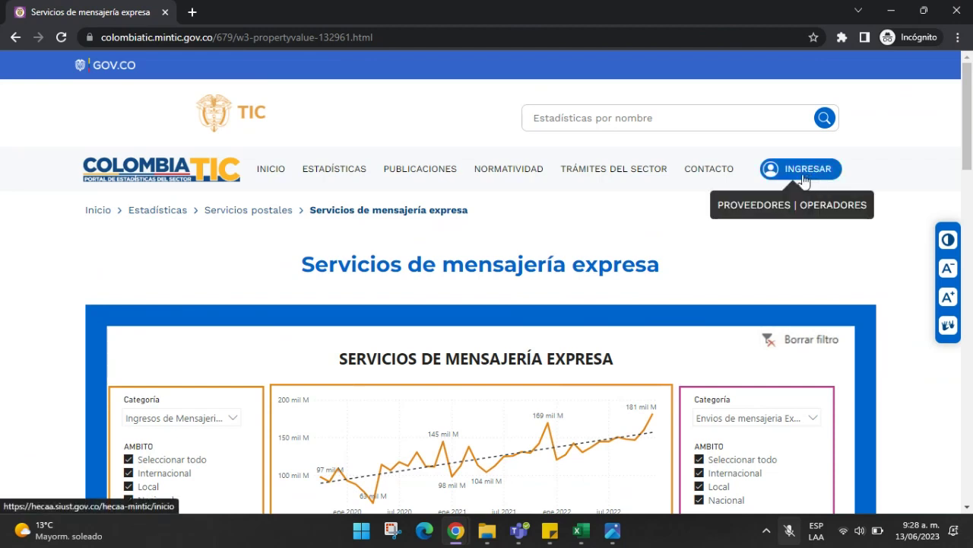
click(804, 179)
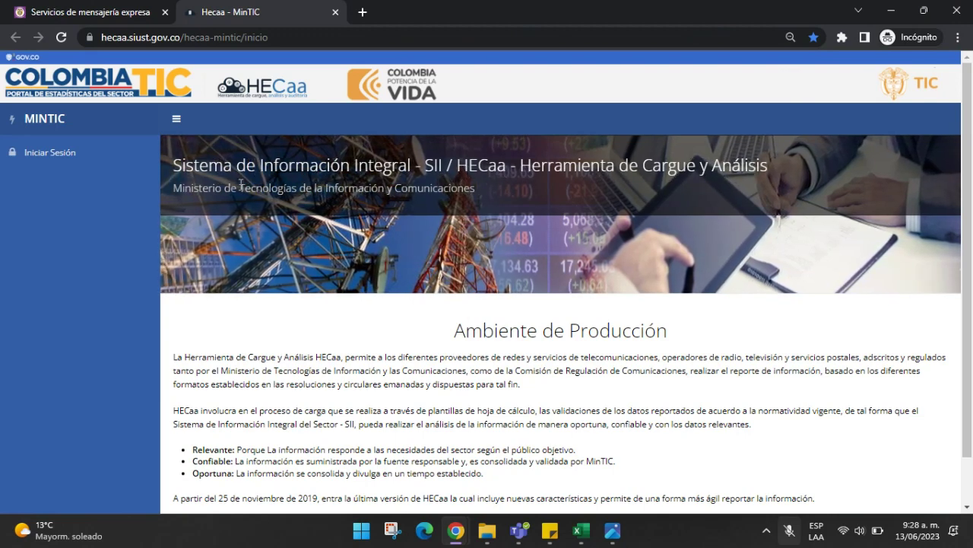
click(47, 158)
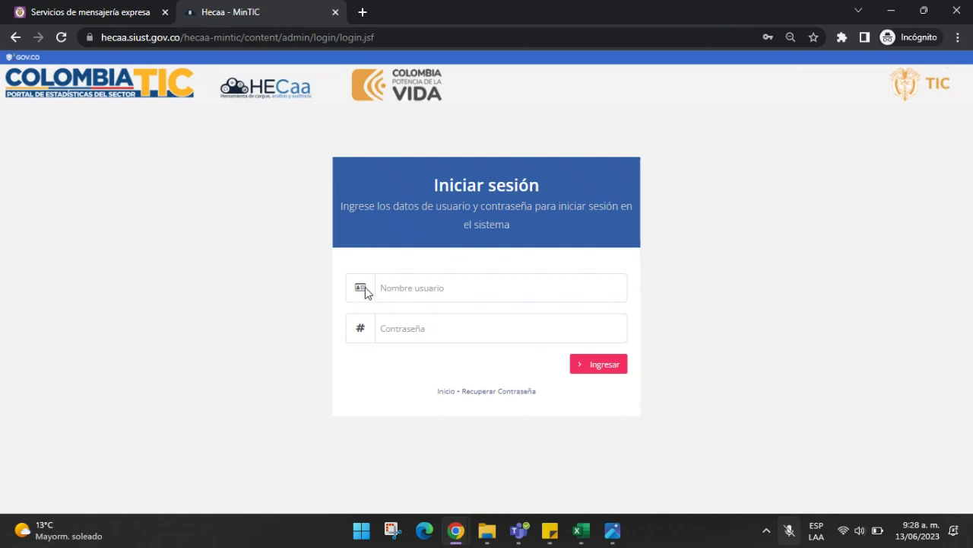
click(422, 289)
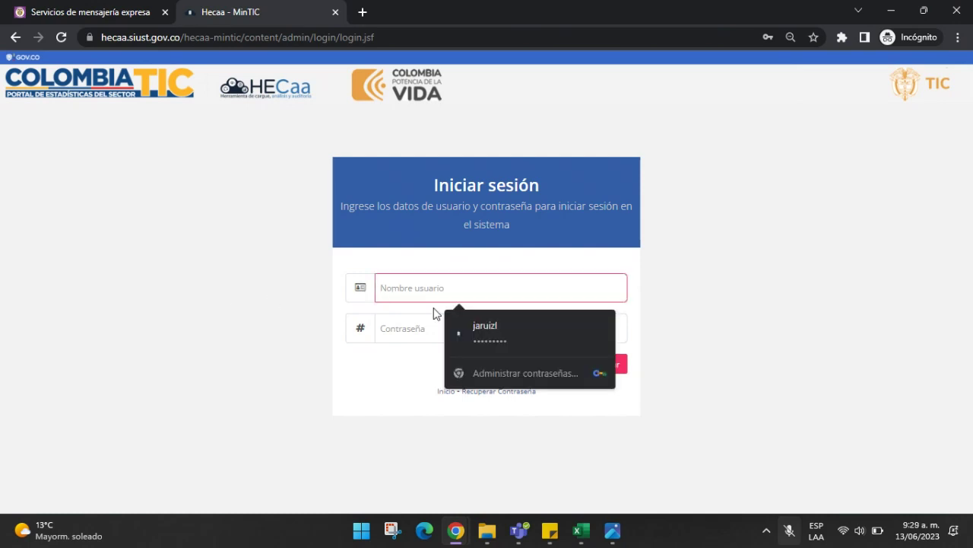
click(476, 330)
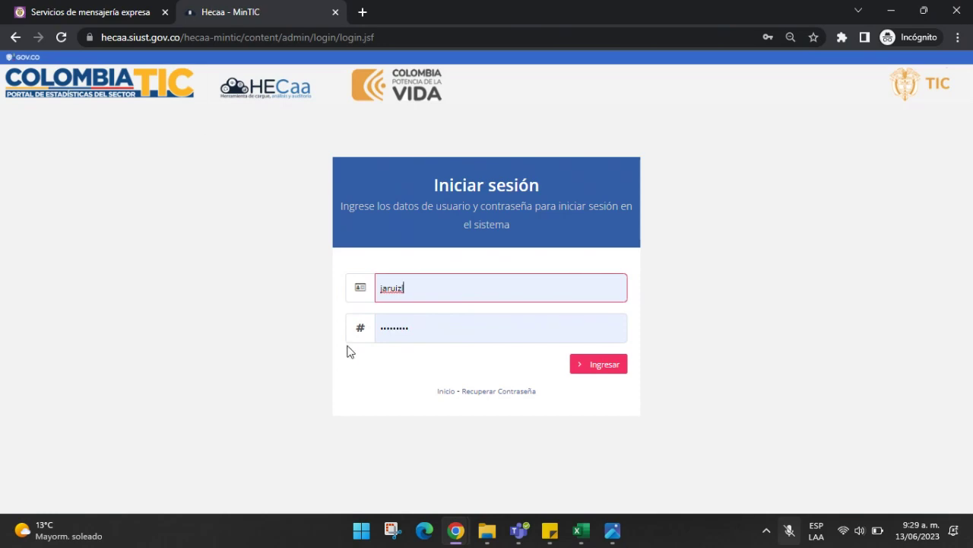
- Switch to the signed-in Hecaa window and review the NOTICIAS announcements about new reporting templates and their first reporting periods
mouse_move(454, 528)
click(407, 445)
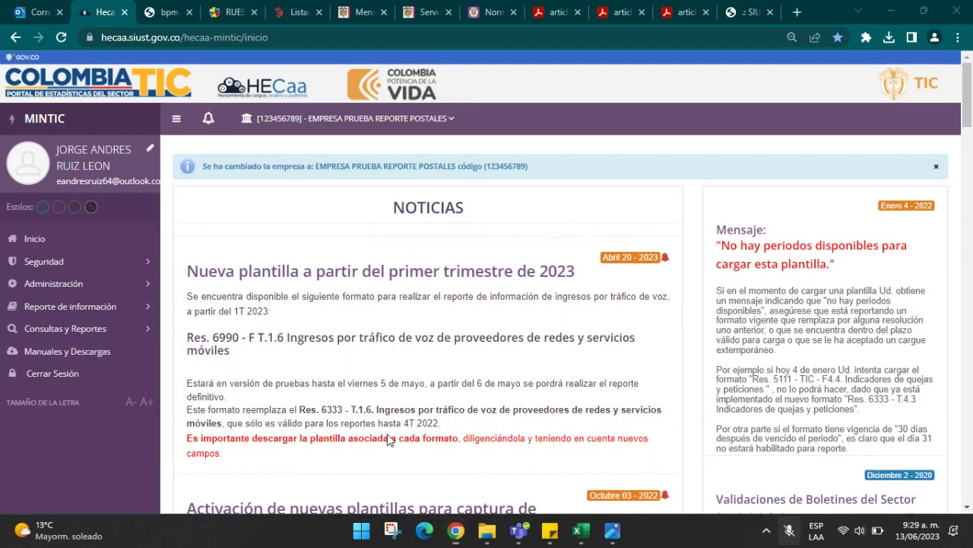
scroll(386, 217, down, 1)
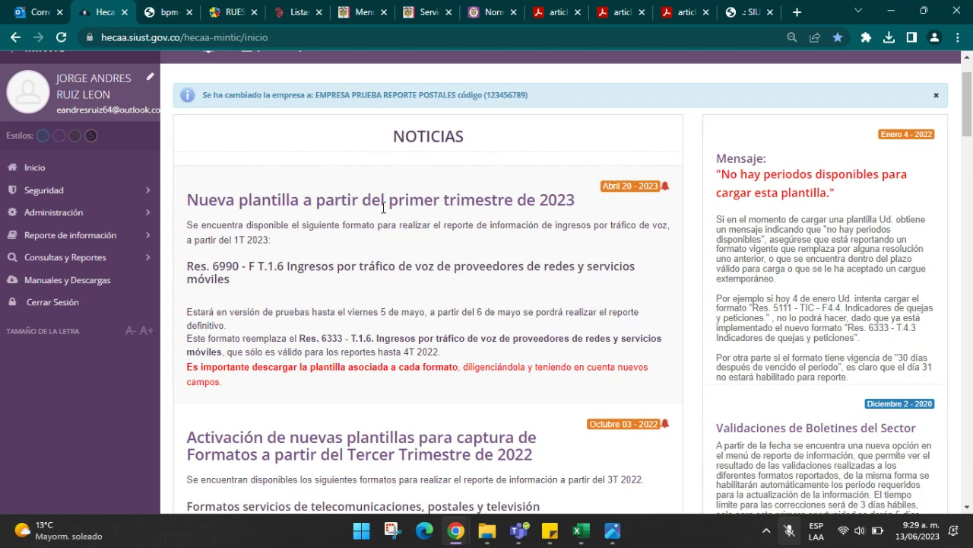
scroll(384, 207, down, 1)
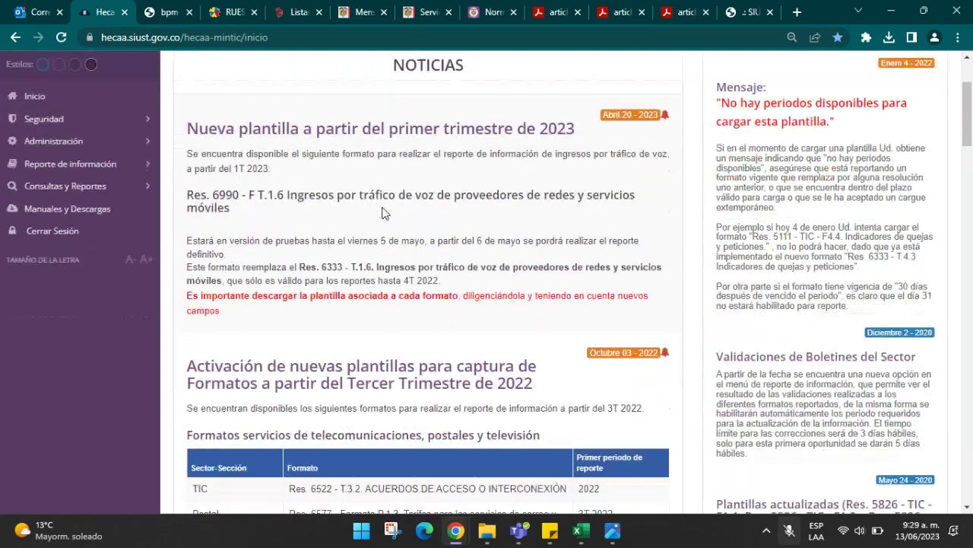
scroll(388, 213, down, 1)
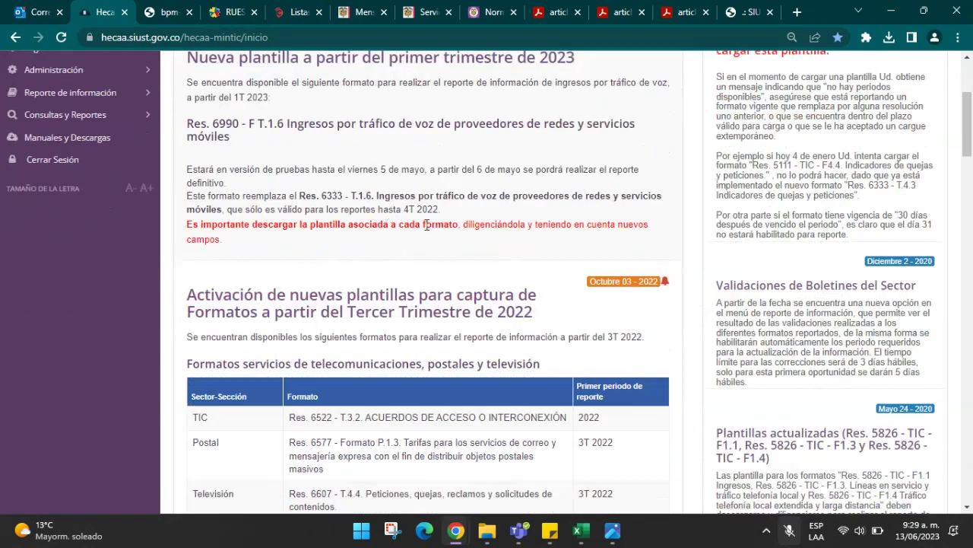
scroll(448, 222, down, 3)
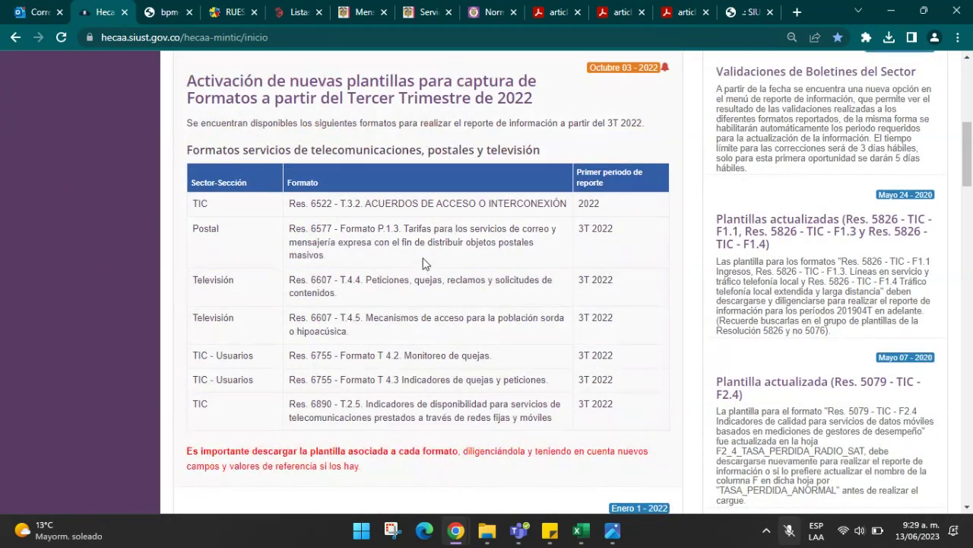
scroll(423, 263, down, 6)
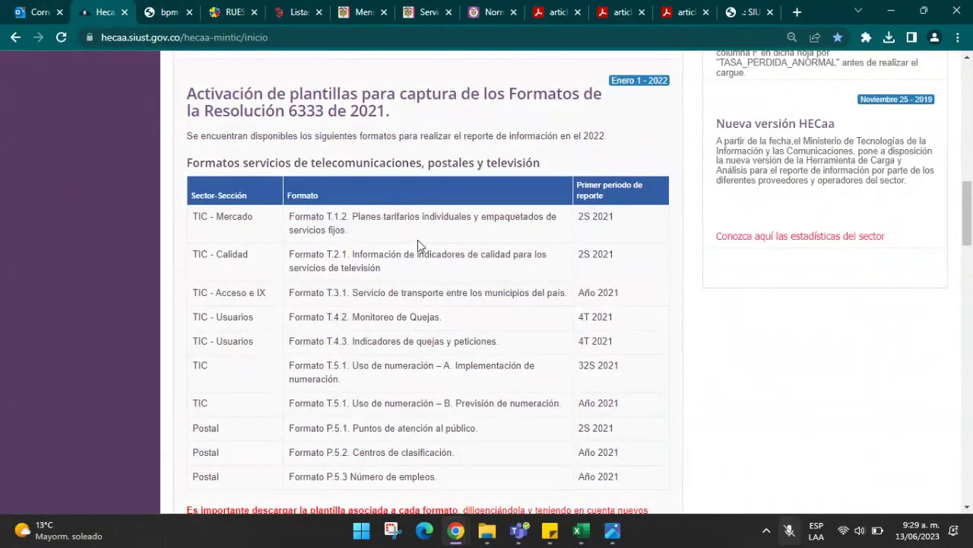
scroll(441, 292, up, 5)
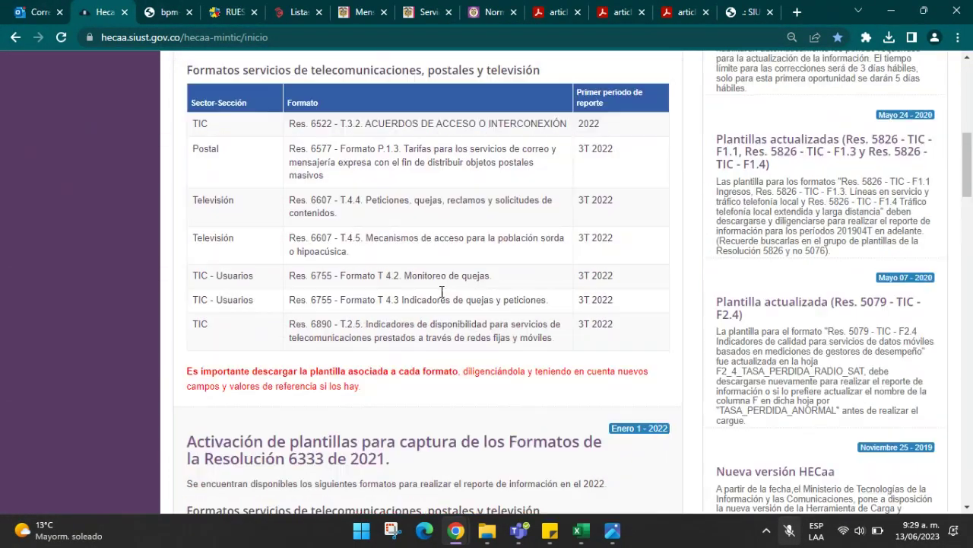
scroll(441, 291, up, 8)
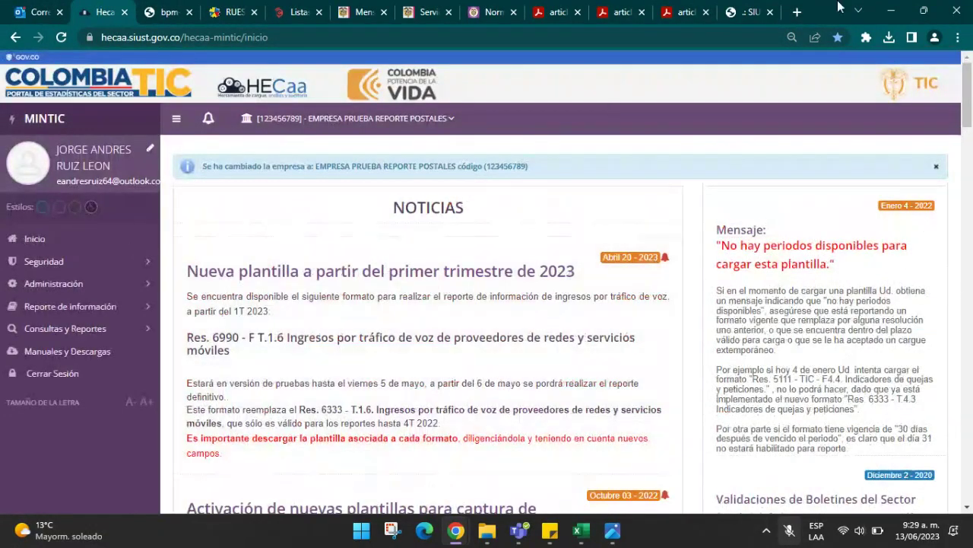
- Return to the Colombia TIC portal in the incognito window and open its Trámites del sector page
click(891, 12)
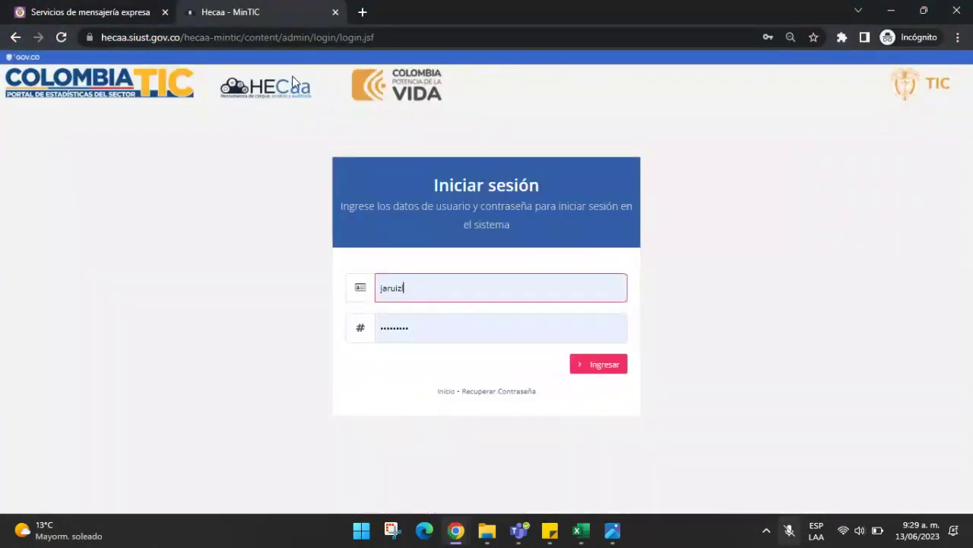
click(106, 11)
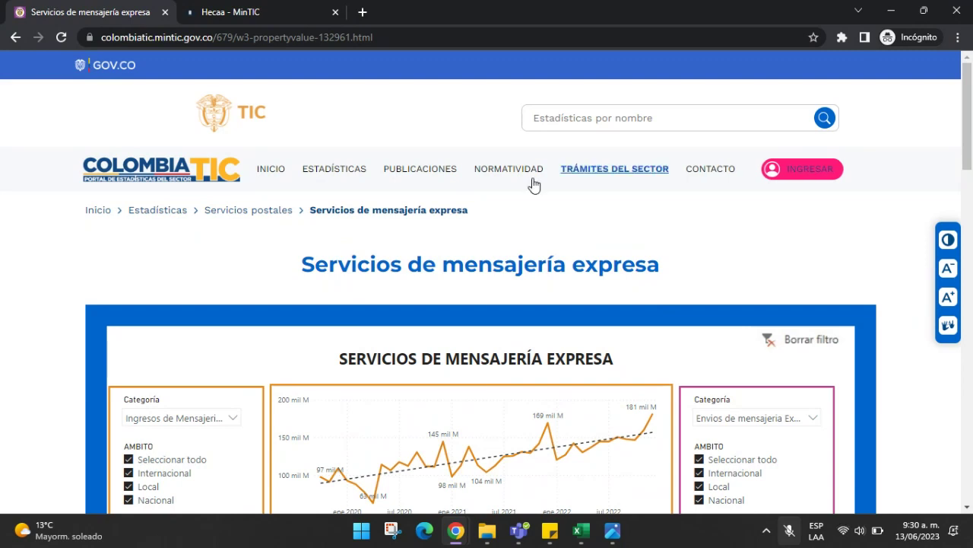
click(195, 167)
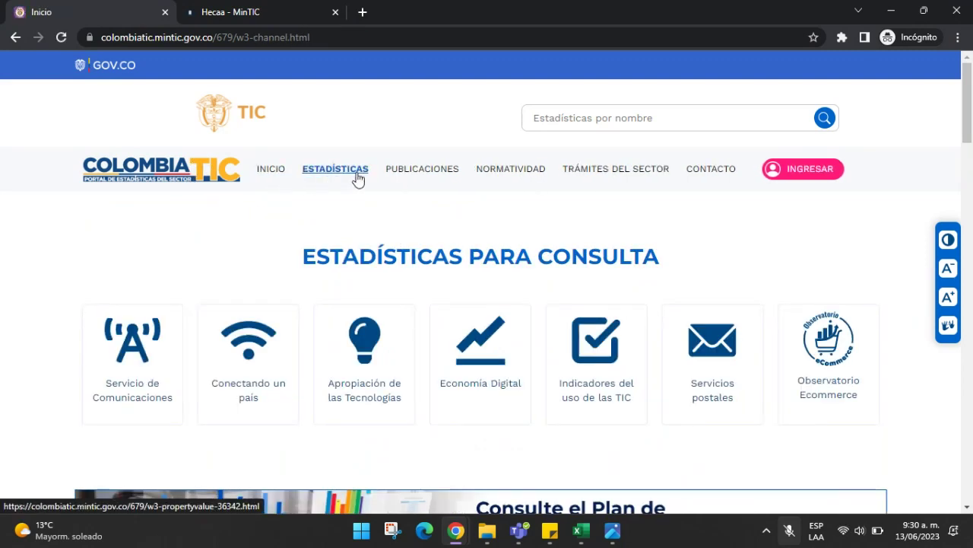
click(615, 174)
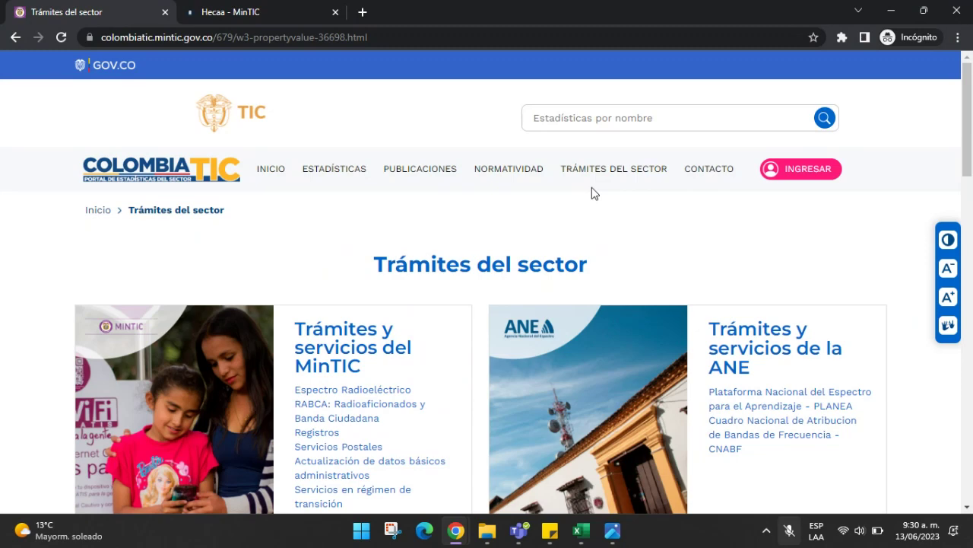
- Review the sector procedures, including those of MinTIC and the CRC, and locate the Calendario de gestión de información sectorial
scroll(592, 187, down, 1)
scroll(591, 187, down, 1)
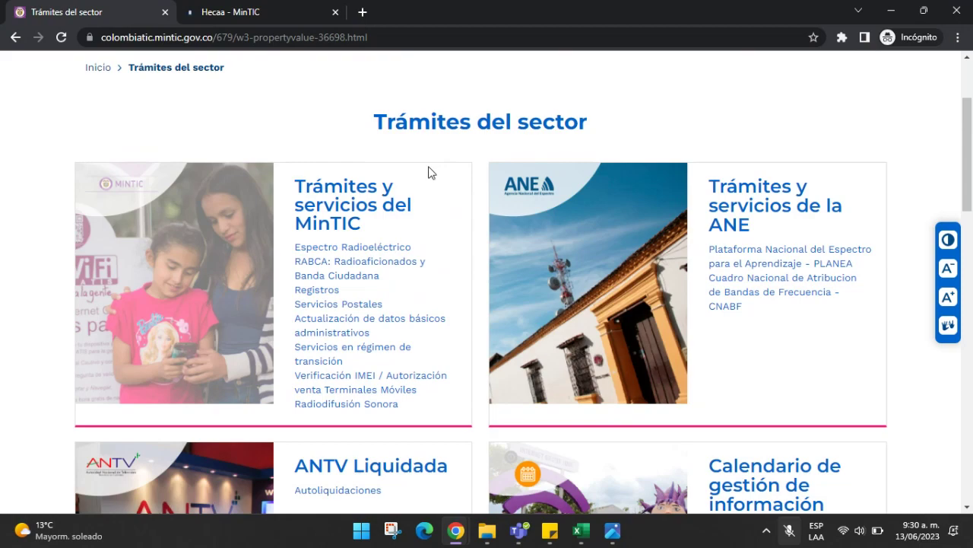
scroll(429, 177, down, 5)
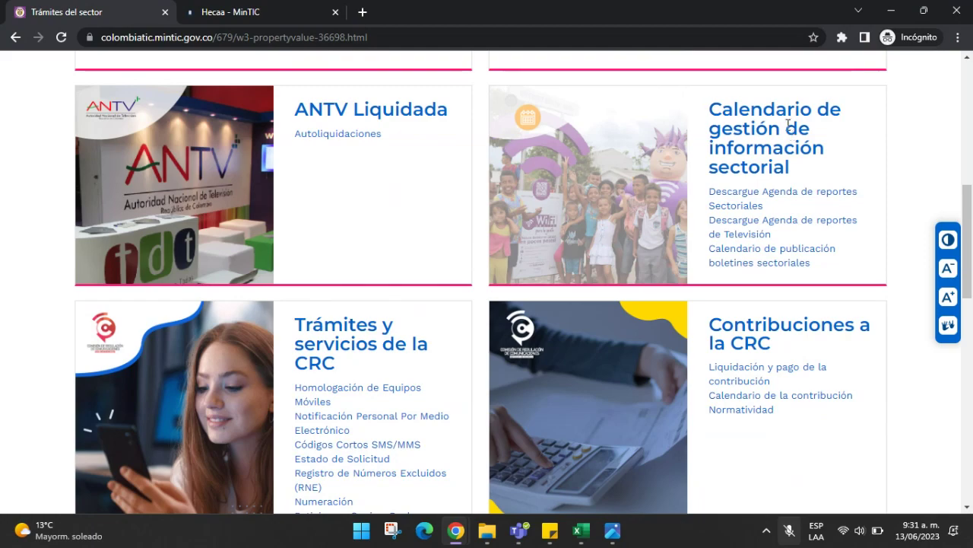
scroll(764, 133, up, 5)
scroll(753, 130, up, 1)
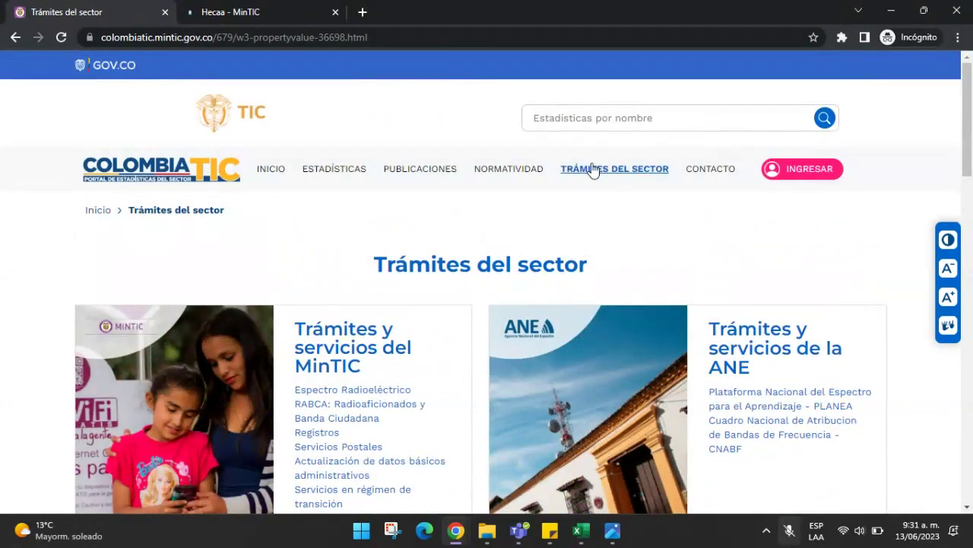
scroll(610, 186, down, 4)
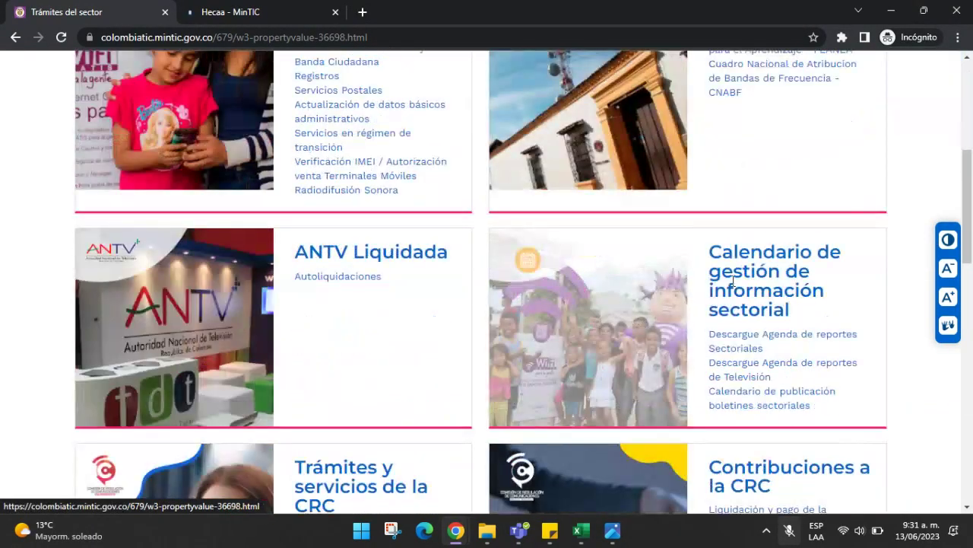
scroll(796, 277, down, 1)
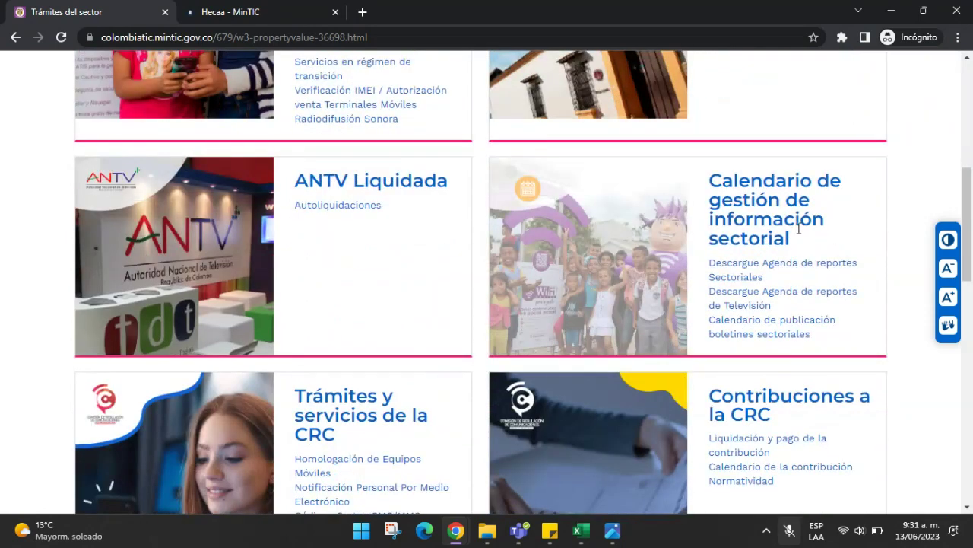
- Download the Agenda de reportes Sectoriales workbook and save it as articles-63878_docu_descarga in the Descargas folder
click(748, 279)
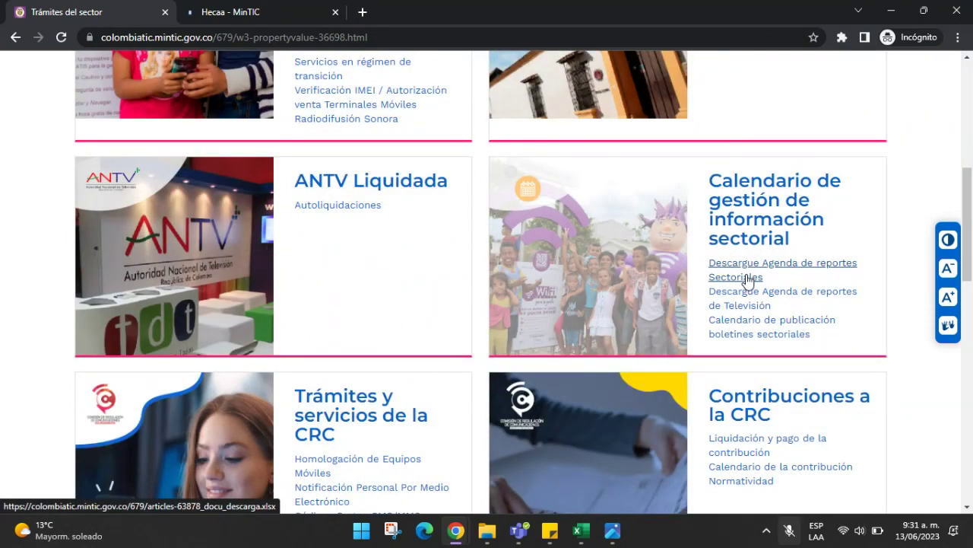
click(749, 278)
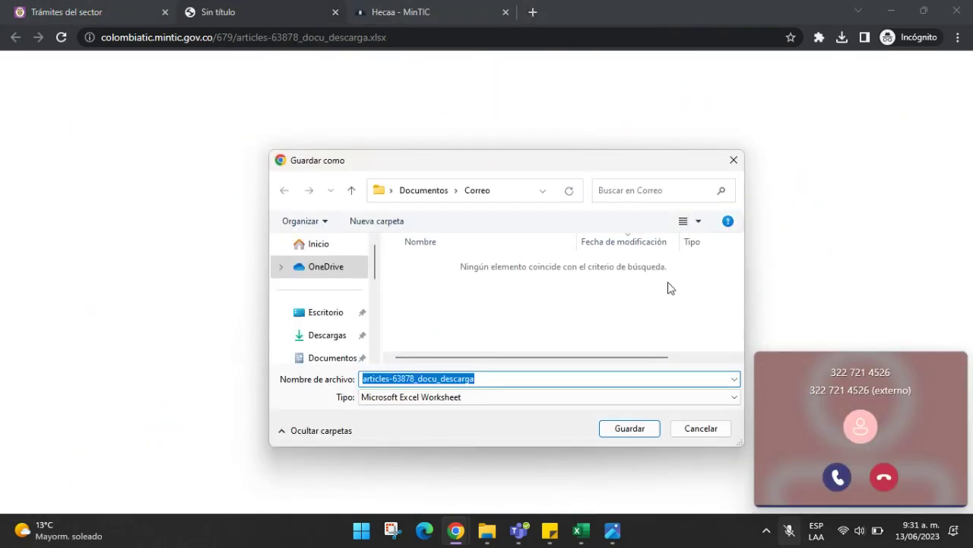
click(329, 336)
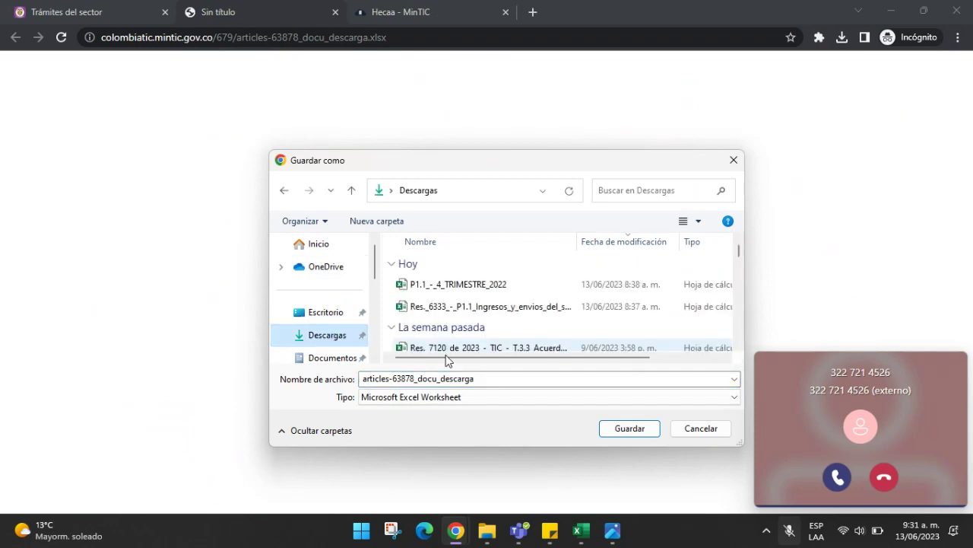
click(629, 429)
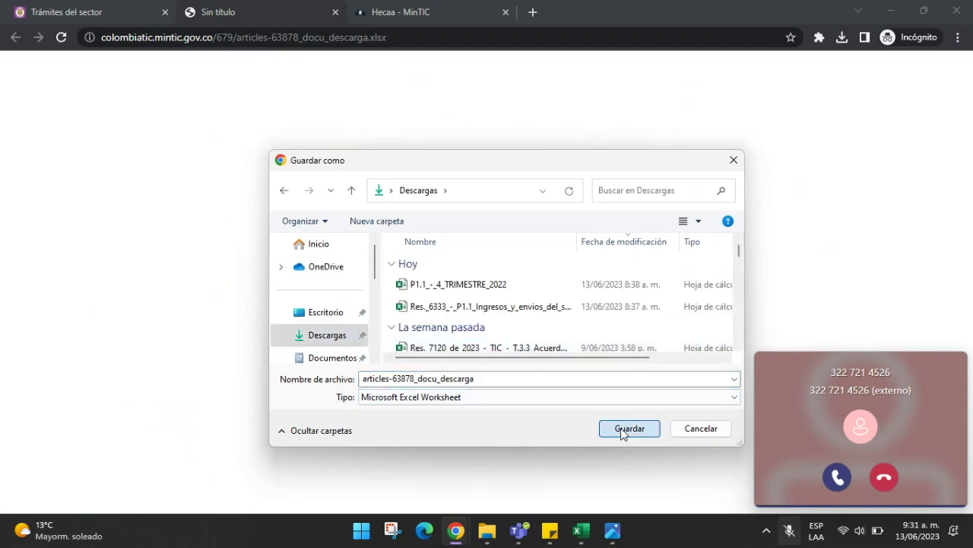
- Open the downloaded articles-63878_docu_descarga workbook in Excel and enable editing
click(529, 268)
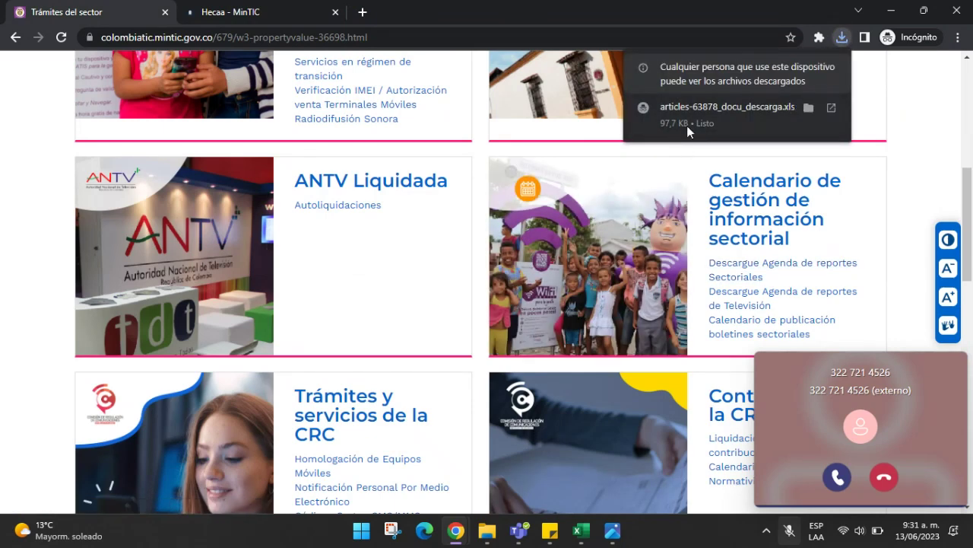
click(888, 477)
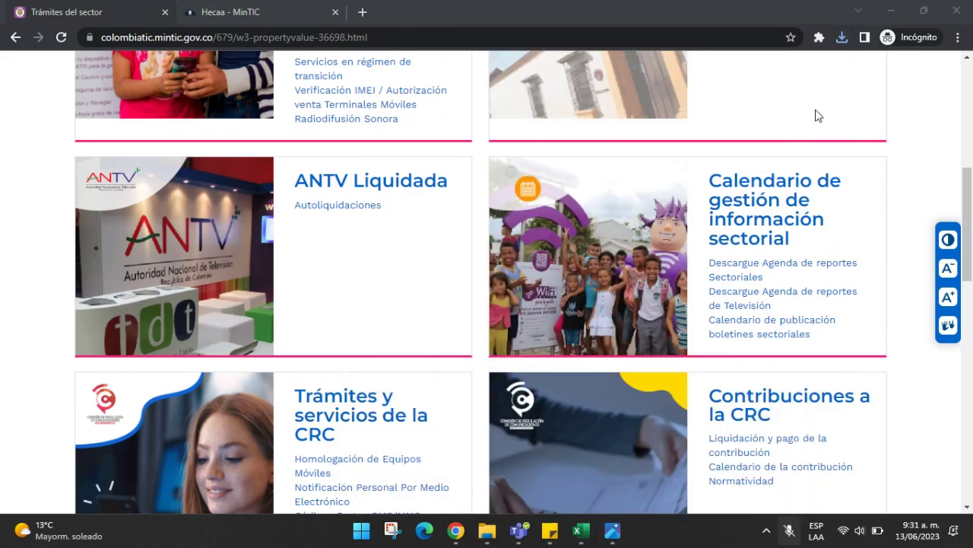
click(842, 38)
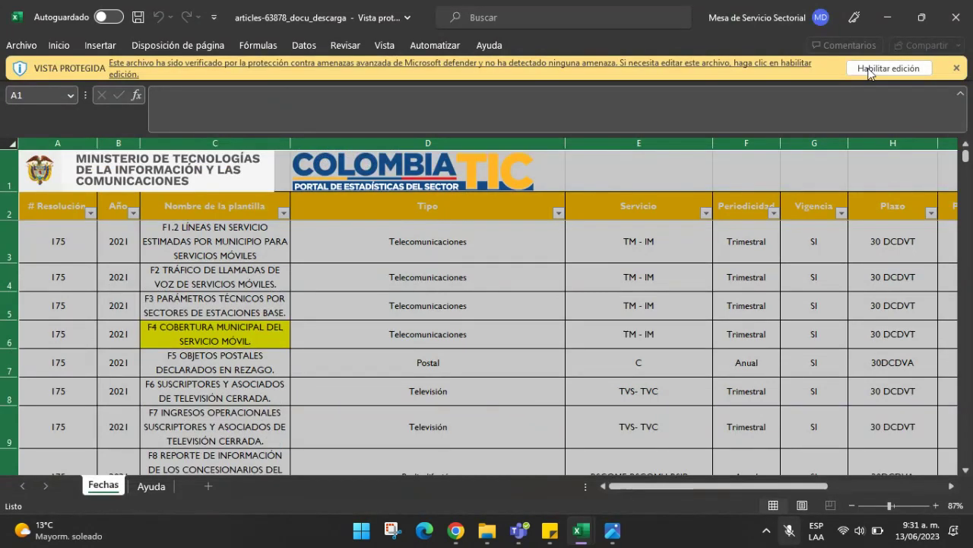
click(869, 70)
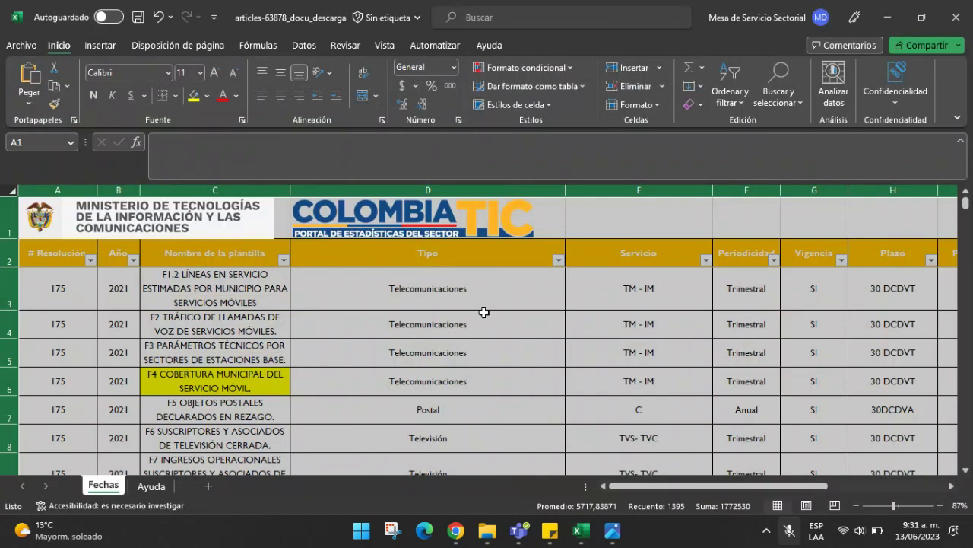
- Filter the Tipo column on the Fechas sheet to show only the Postal templates
scroll(483, 312, down, 3)
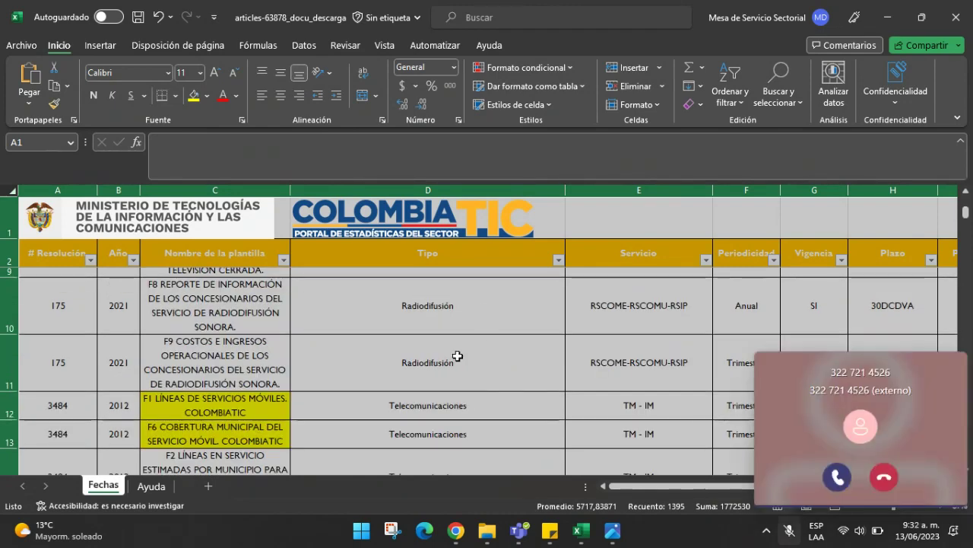
scroll(457, 356, up, 2)
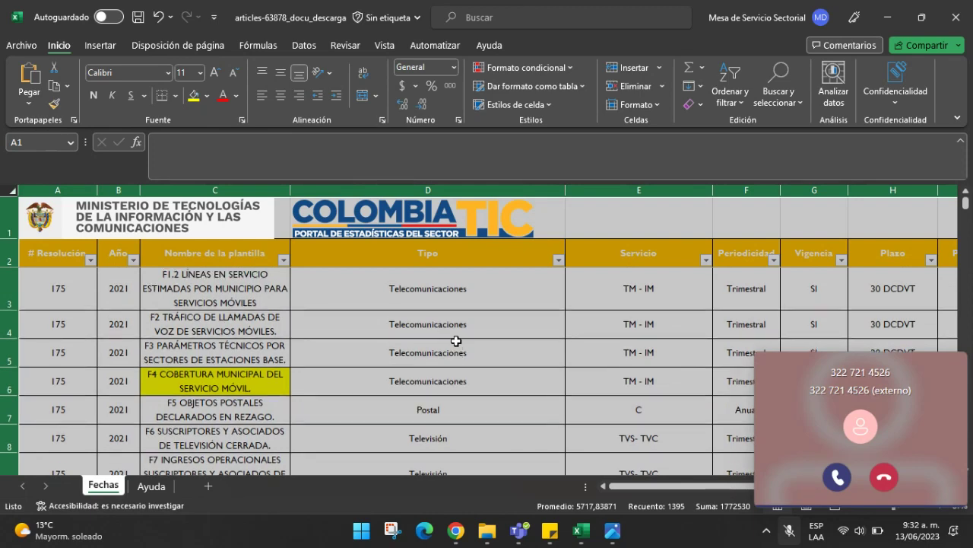
click(449, 344)
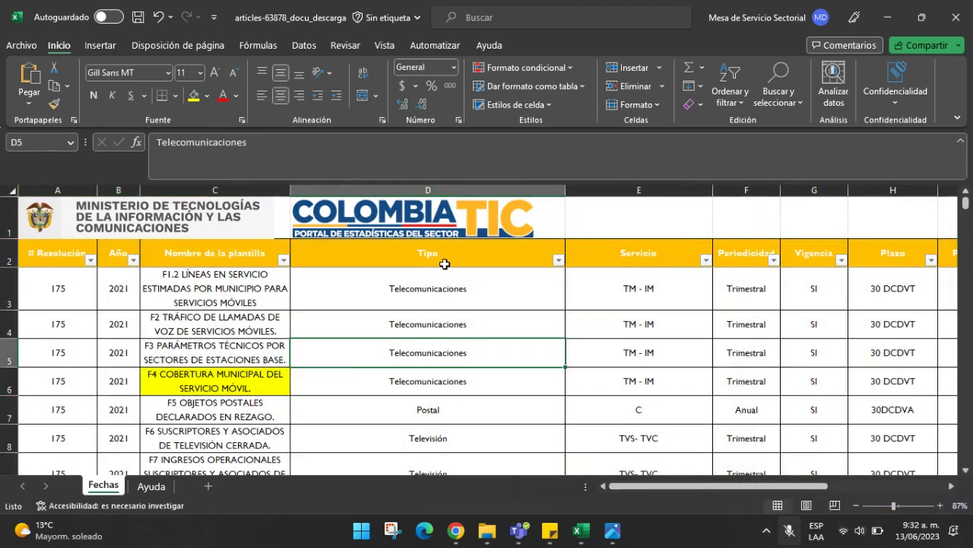
click(559, 261)
click(330, 288)
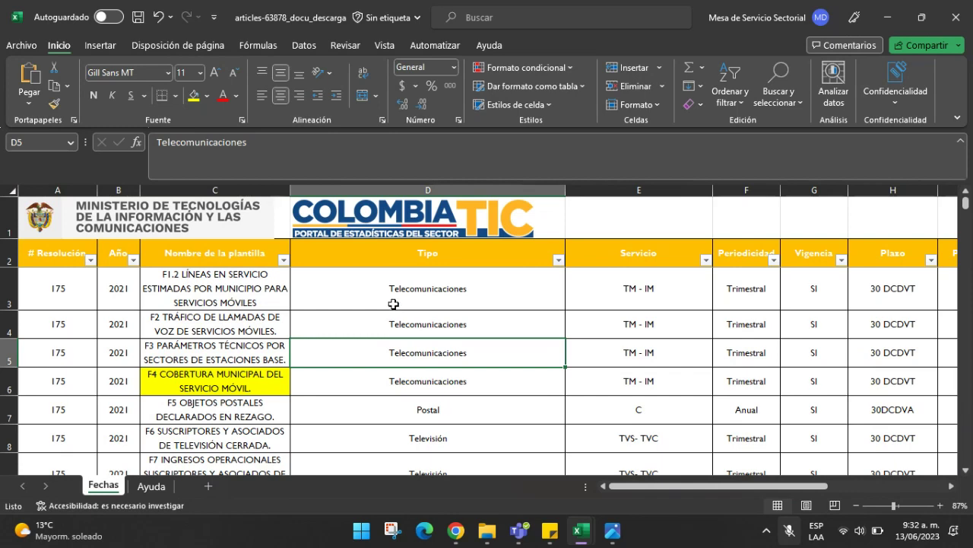
click(559, 264)
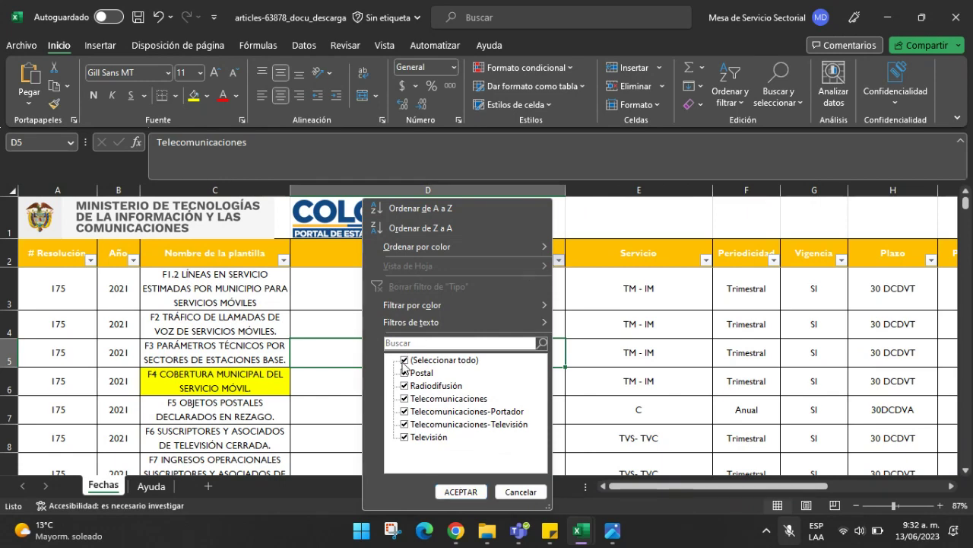
click(405, 361)
click(404, 373)
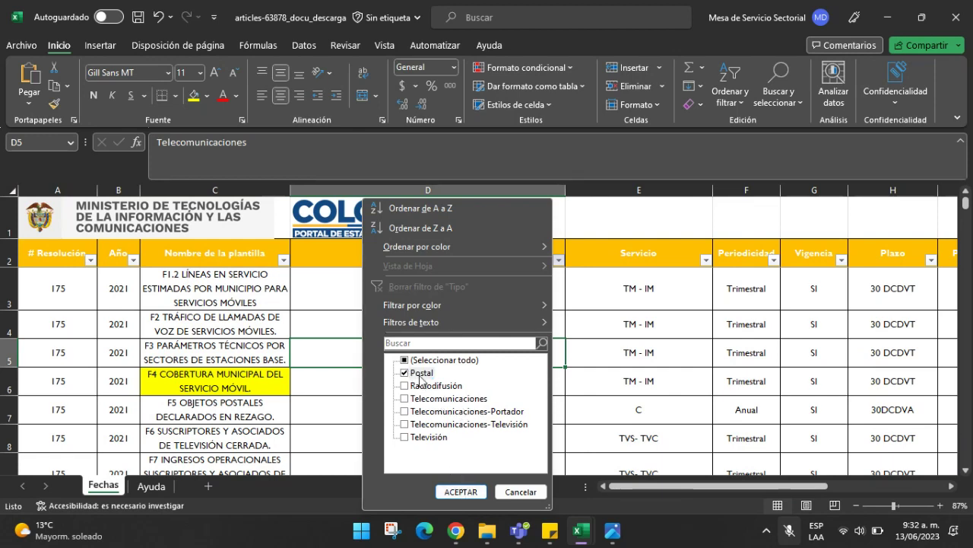
click(442, 486)
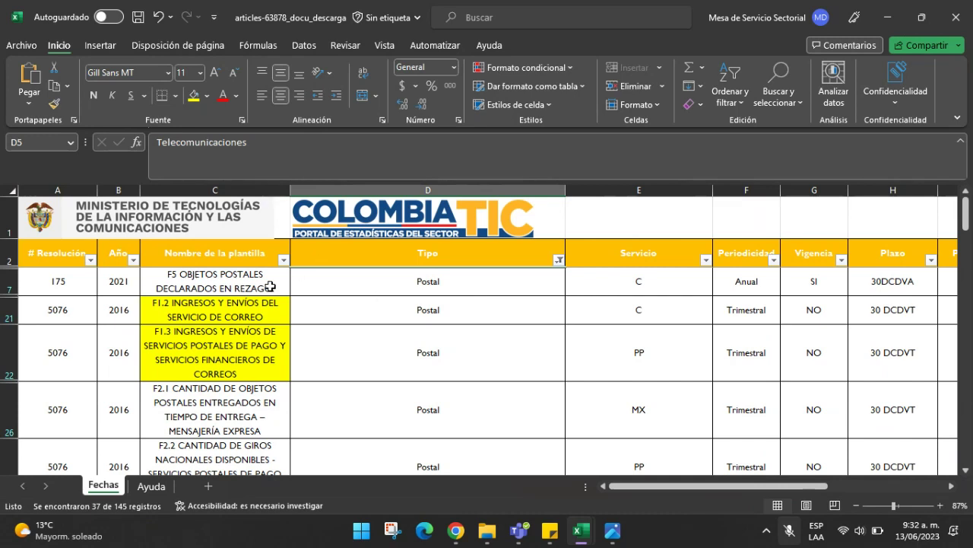
- Review the # Resolución, Año, Nombre de la plantilla and Tipo headings and the Servicio filter options for the postal templates
click(55, 252)
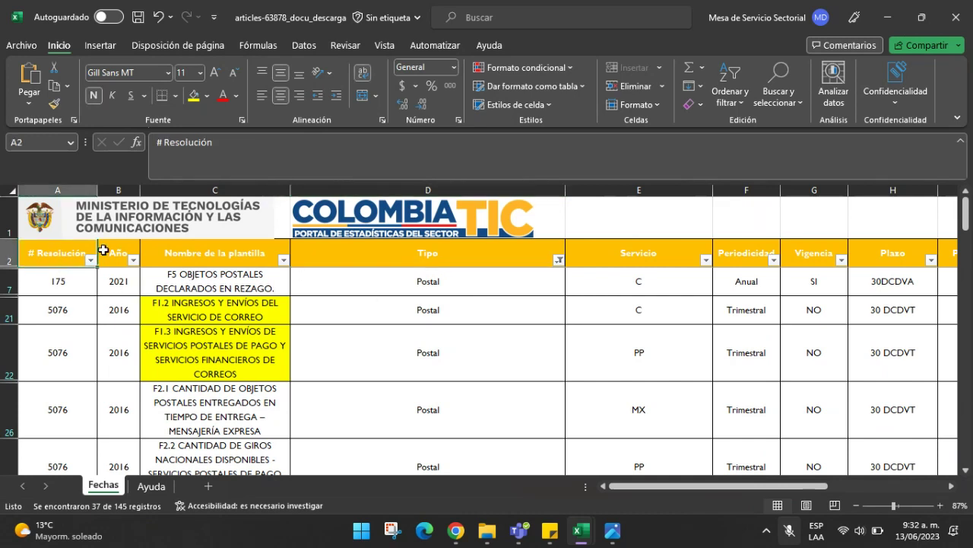
click(129, 251)
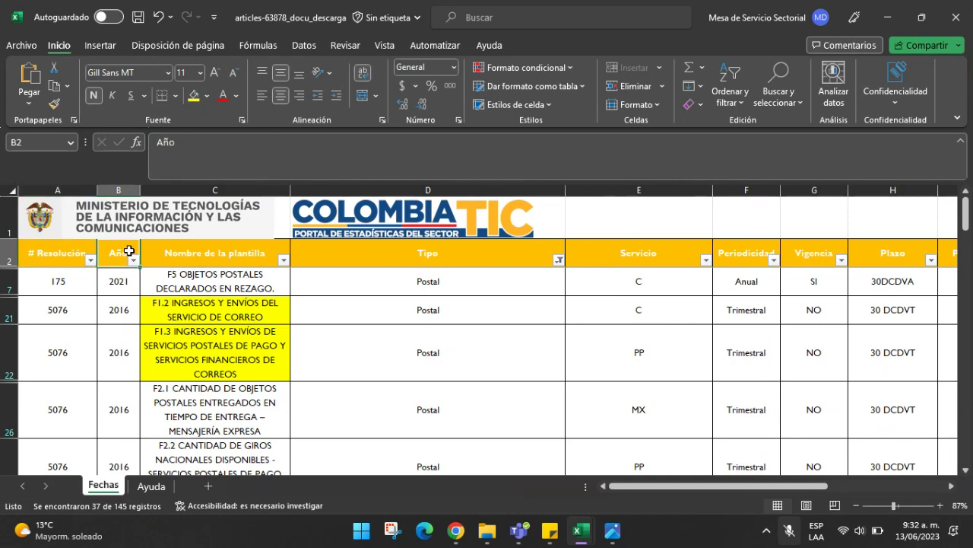
click(220, 257)
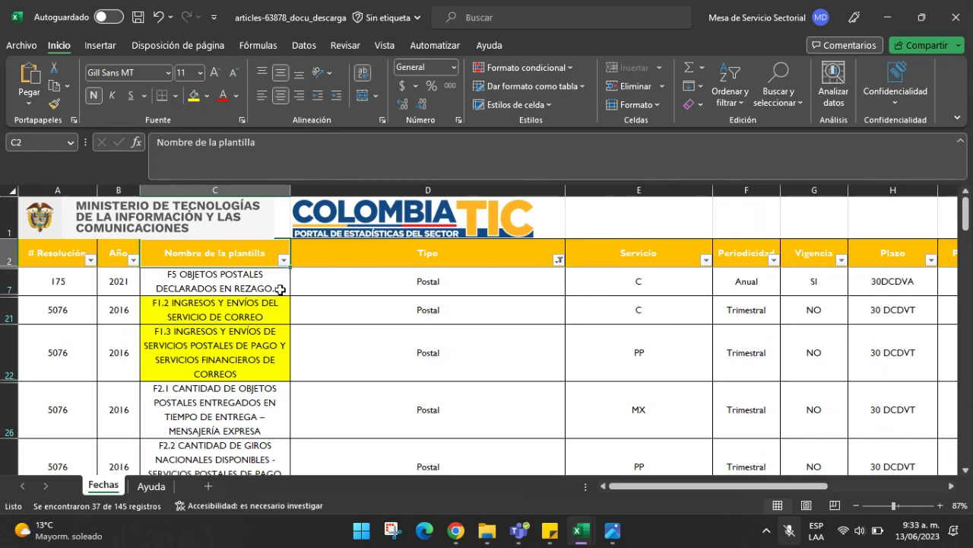
click(440, 263)
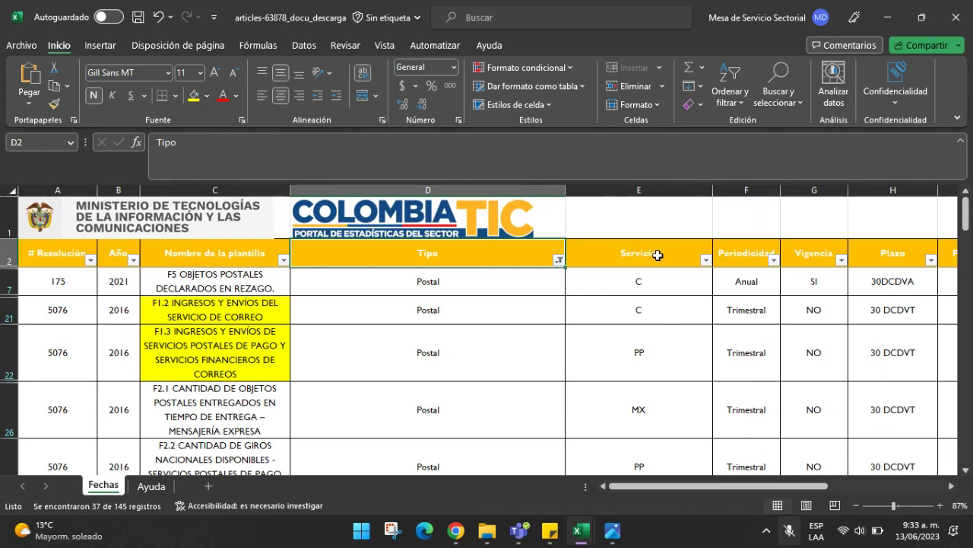
click(707, 260)
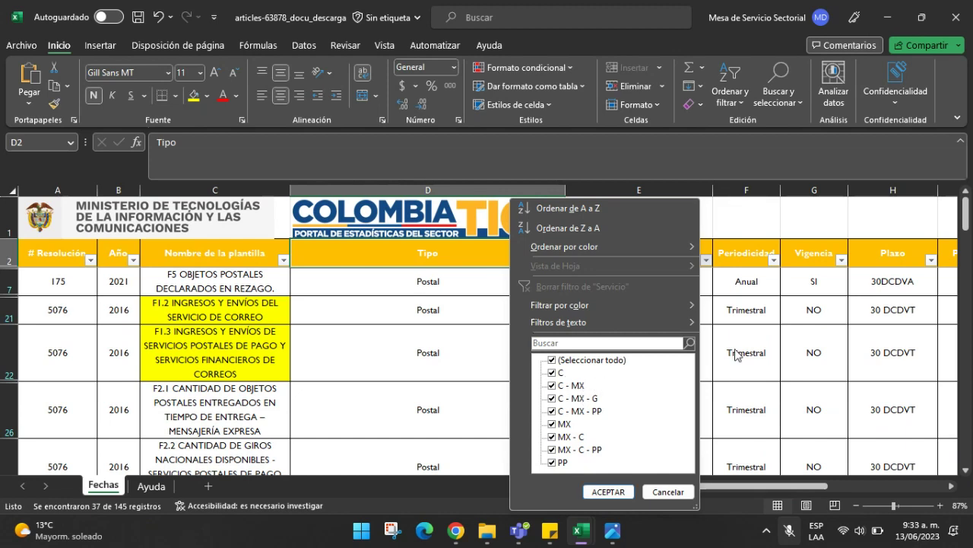
click(726, 389)
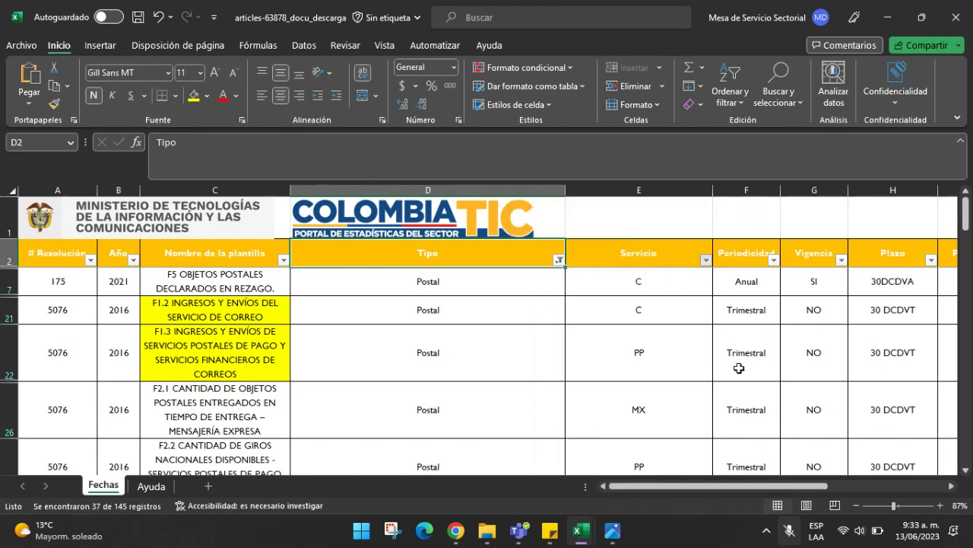
click(643, 352)
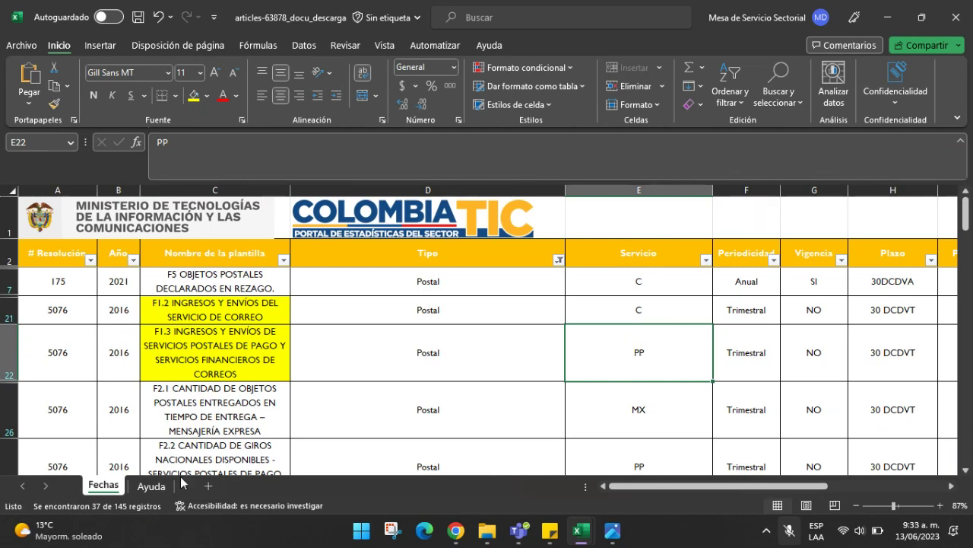
- Look up the abbreviations of the three POSTAL services on the Ayuda sheet and highlight the whole POSTAL block
click(150, 486)
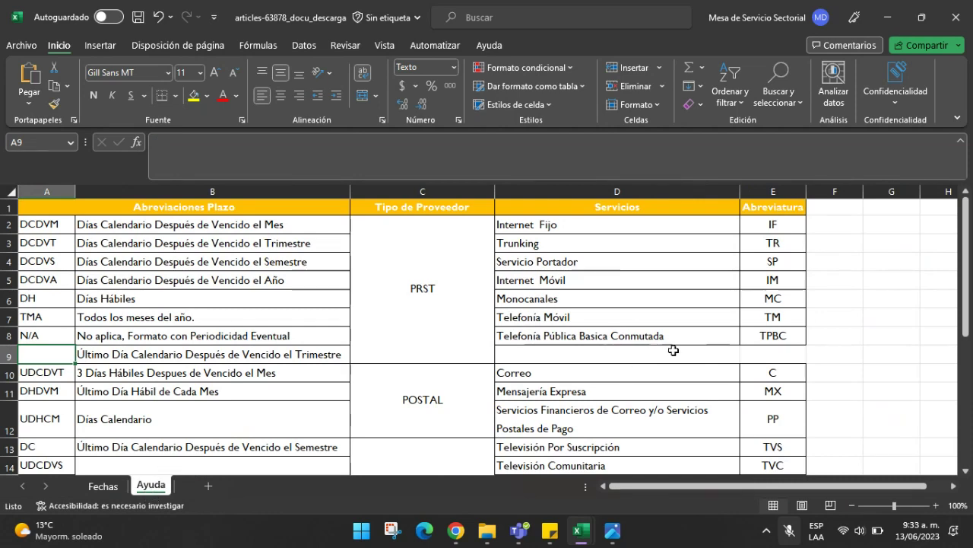
scroll(673, 350, down, 2)
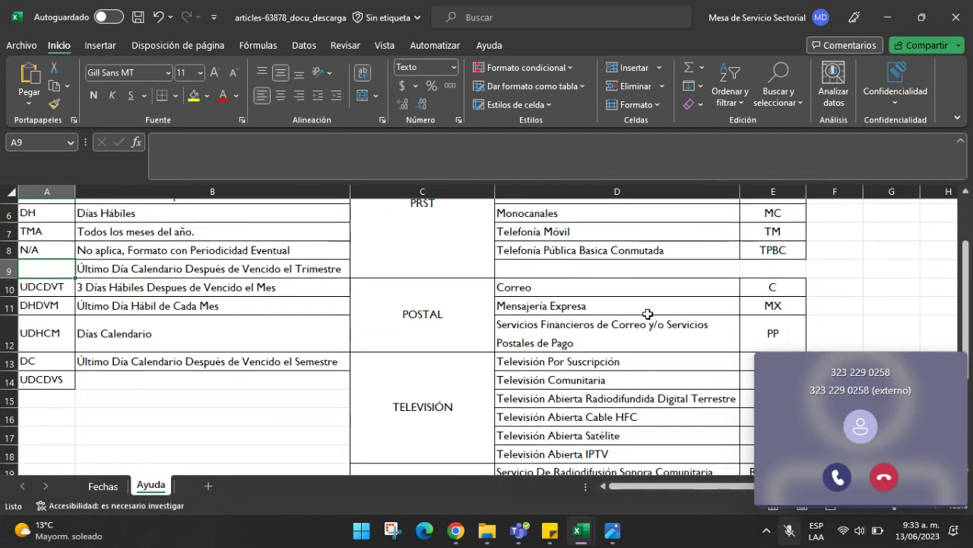
scroll(647, 313, down, 1)
click(776, 242)
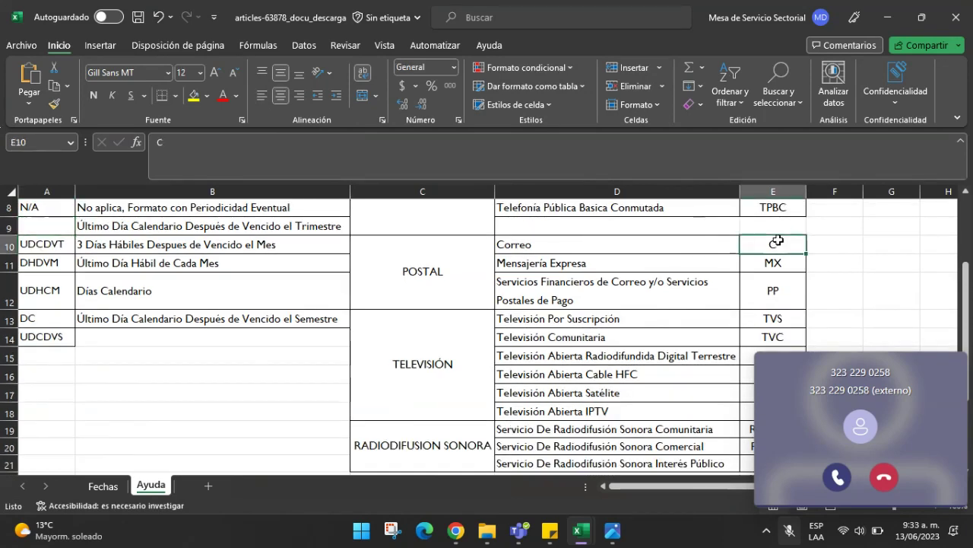
click(638, 243)
click(770, 260)
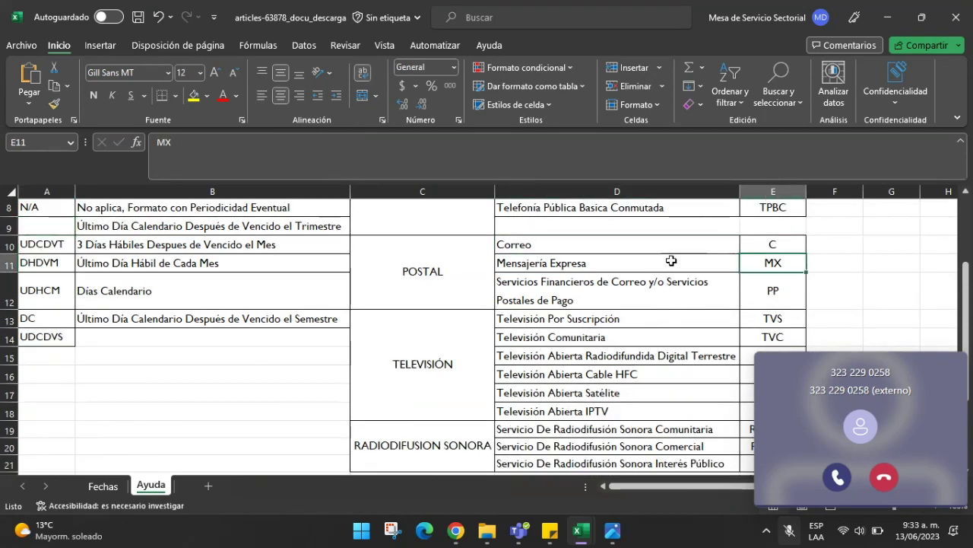
click(641, 266)
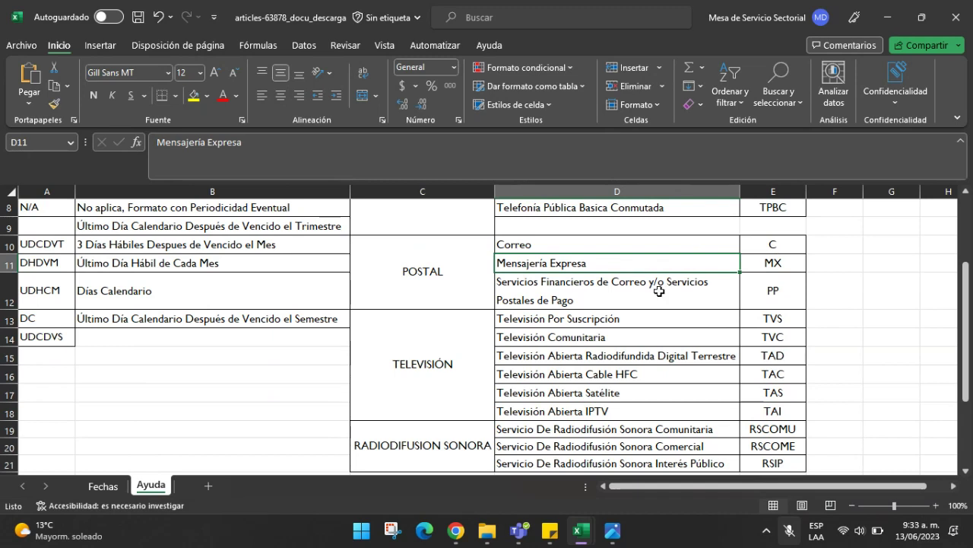
click(773, 292)
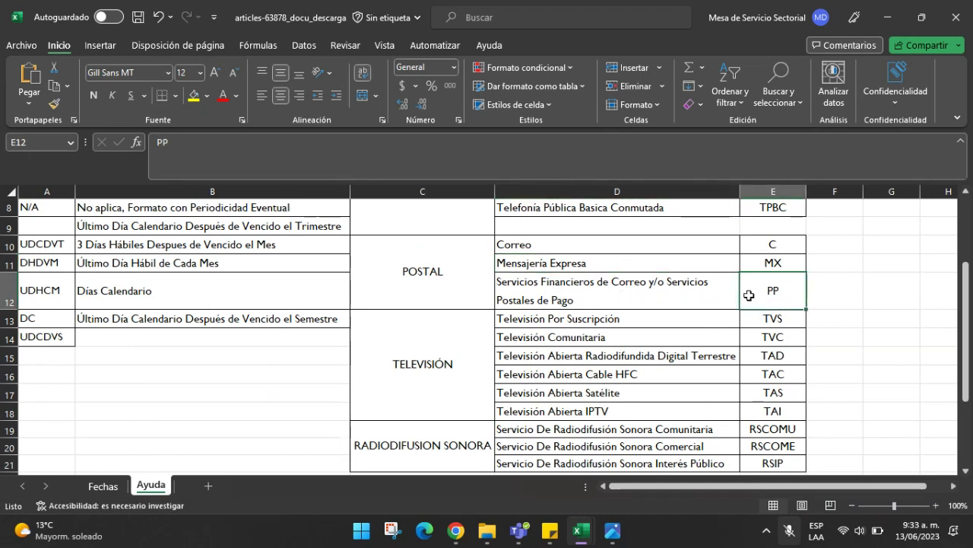
drag(784, 244, 489, 292)
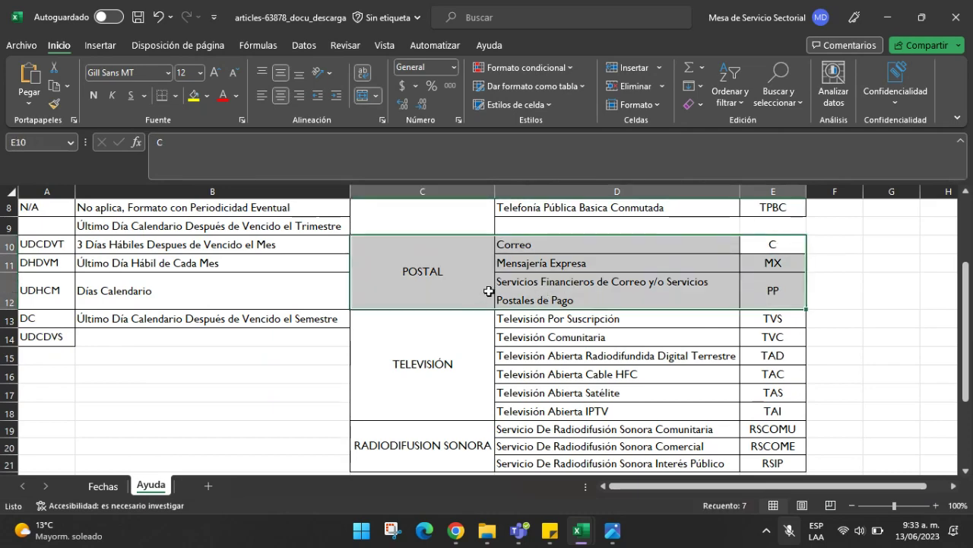
- Highlight and examine the descriptions of the deadline abbreviations under Abreviaciones Plazo
scroll(488, 291, down, 2)
scroll(426, 312, up, 4)
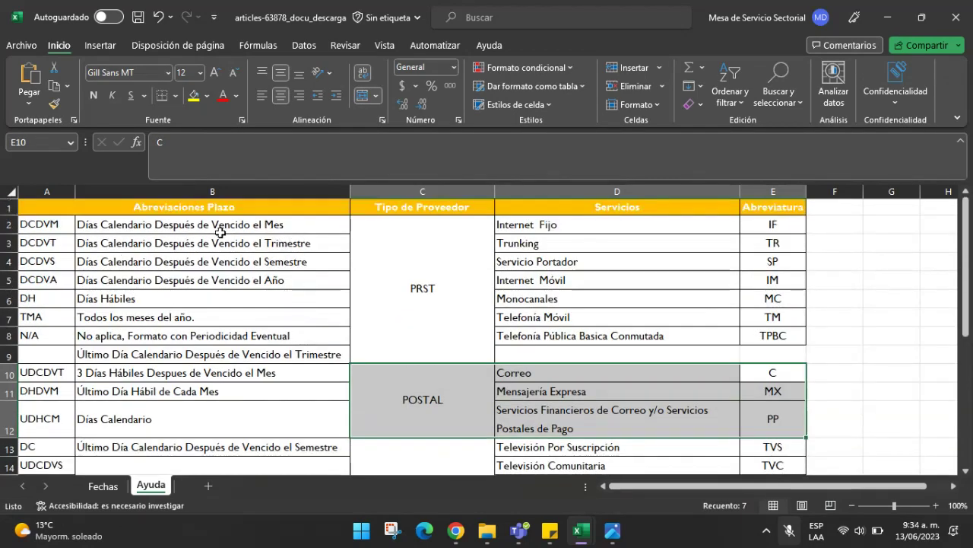
drag(220, 228, 152, 450)
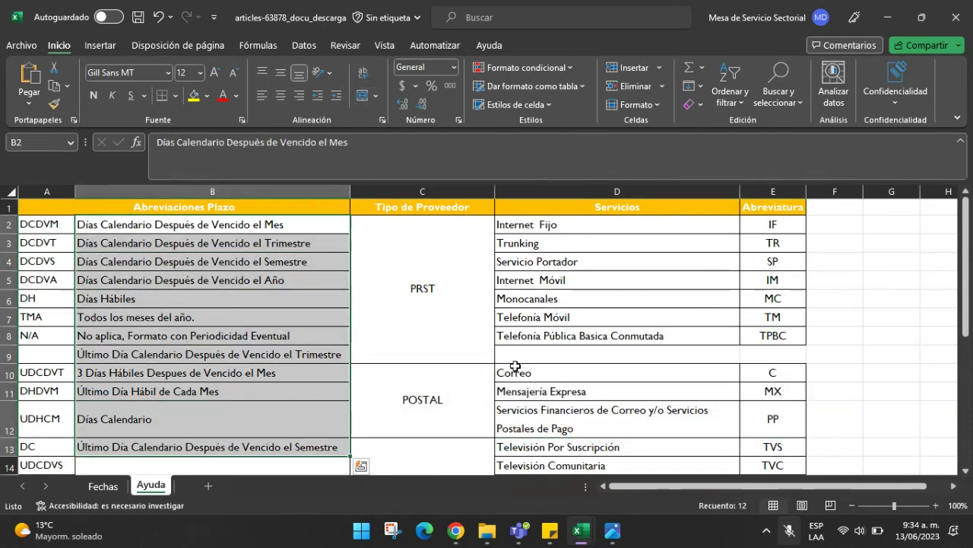
scroll(594, 349, down, 3)
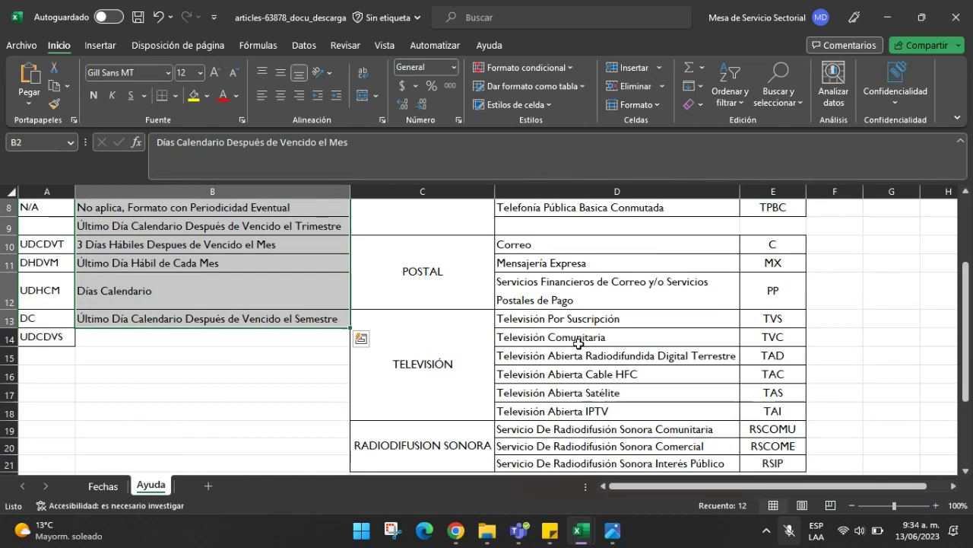
- Return to the Fechas sheet and review the Periodicidad column for the postal templates across the different resolutions
click(103, 486)
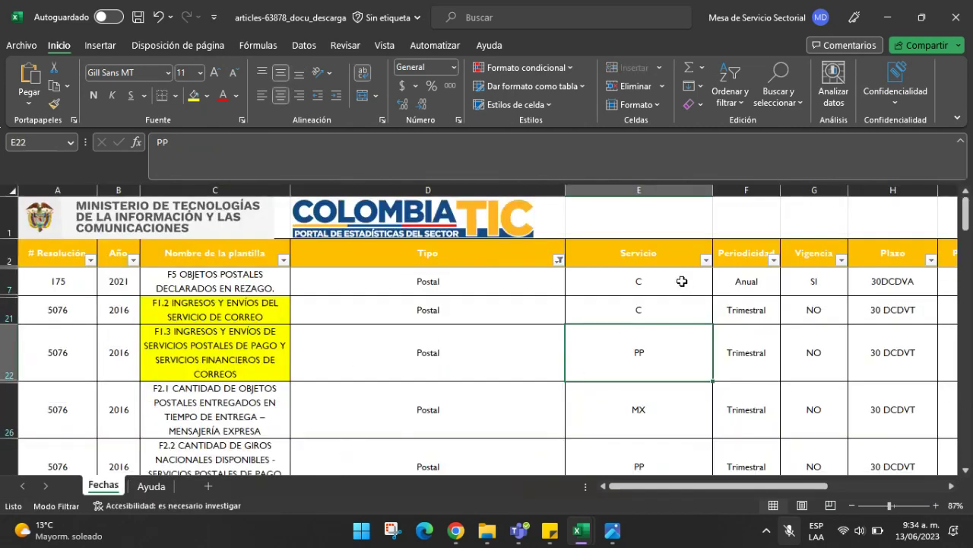
click(745, 190)
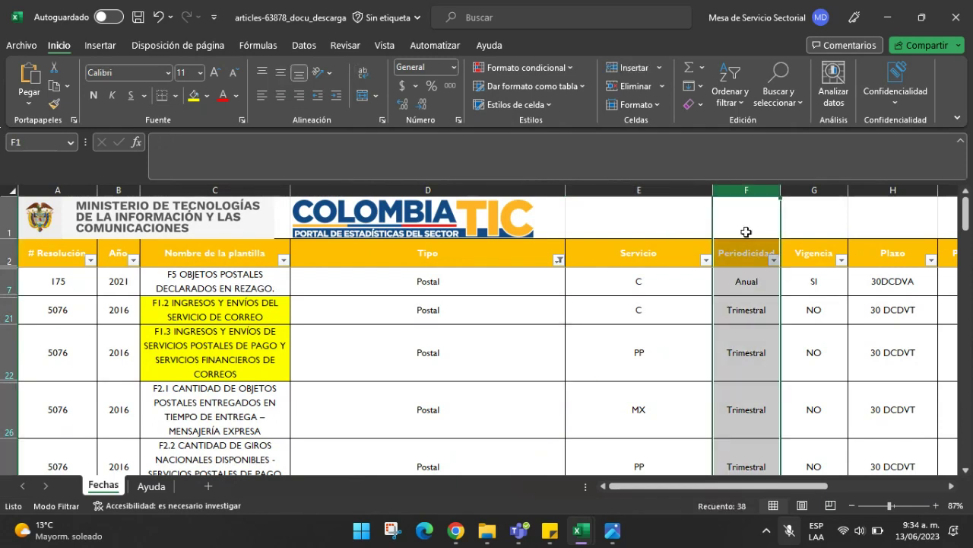
click(745, 283)
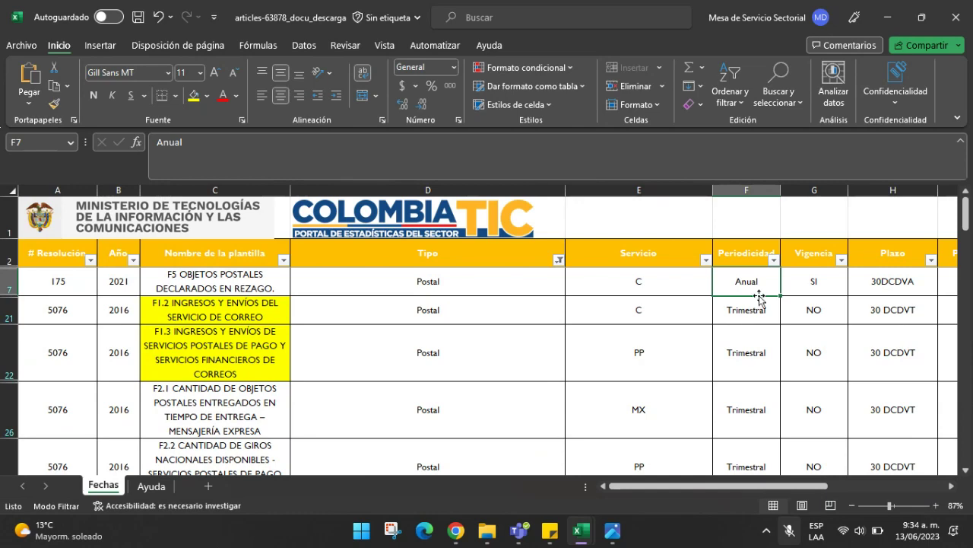
click(763, 312)
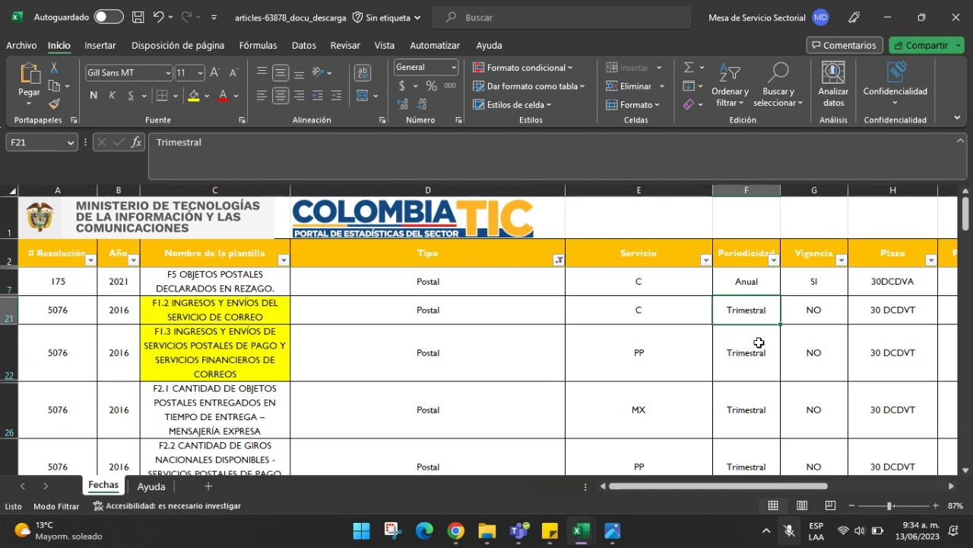
scroll(757, 341, down, 5)
scroll(758, 357, down, 3)
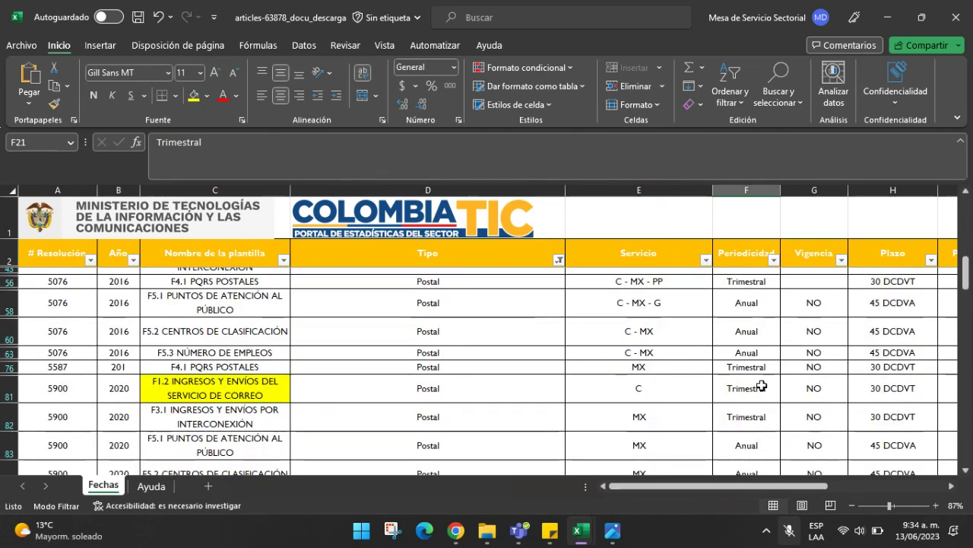
scroll(767, 393, down, 2)
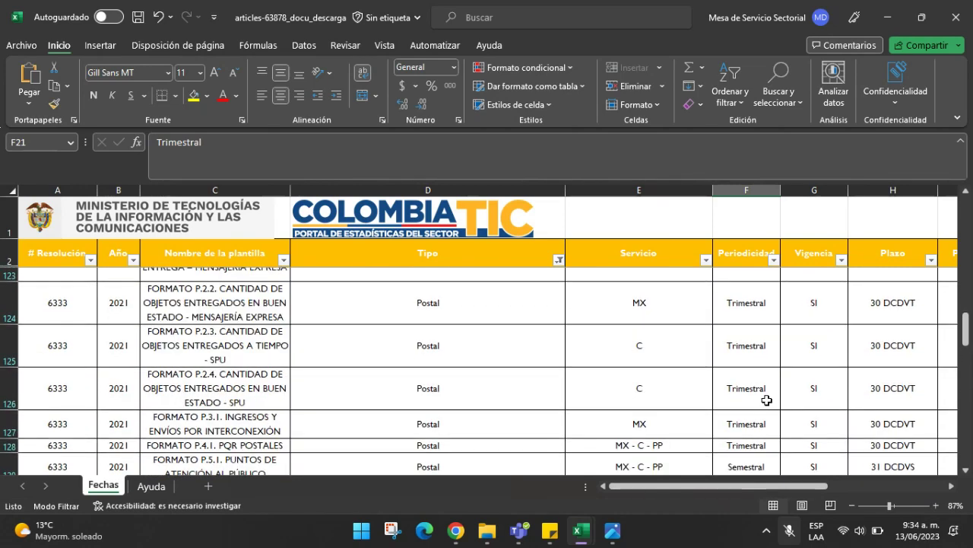
scroll(761, 297, down, 3)
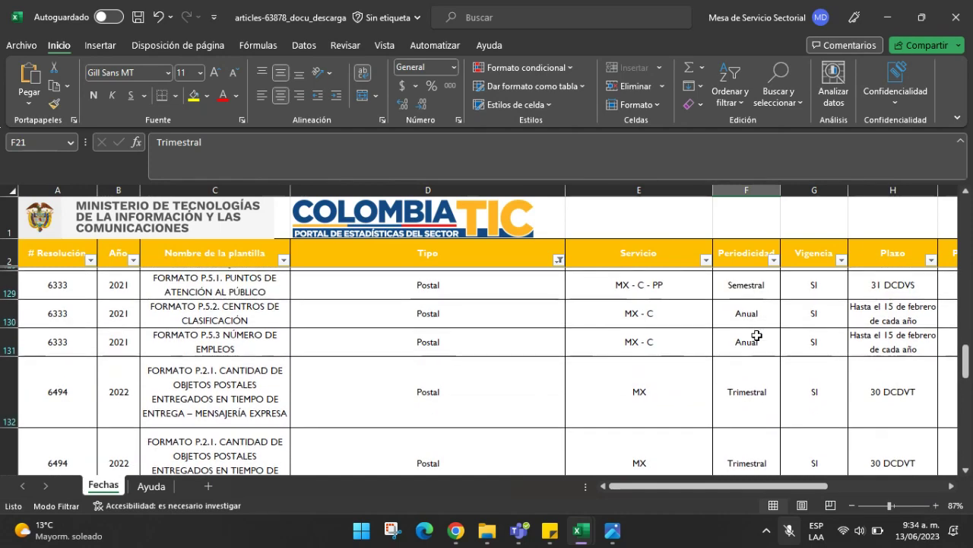
- Review the Vigencia column against the # Resolución column for the postal templates of resolution 5900
scroll(757, 335, up, 3)
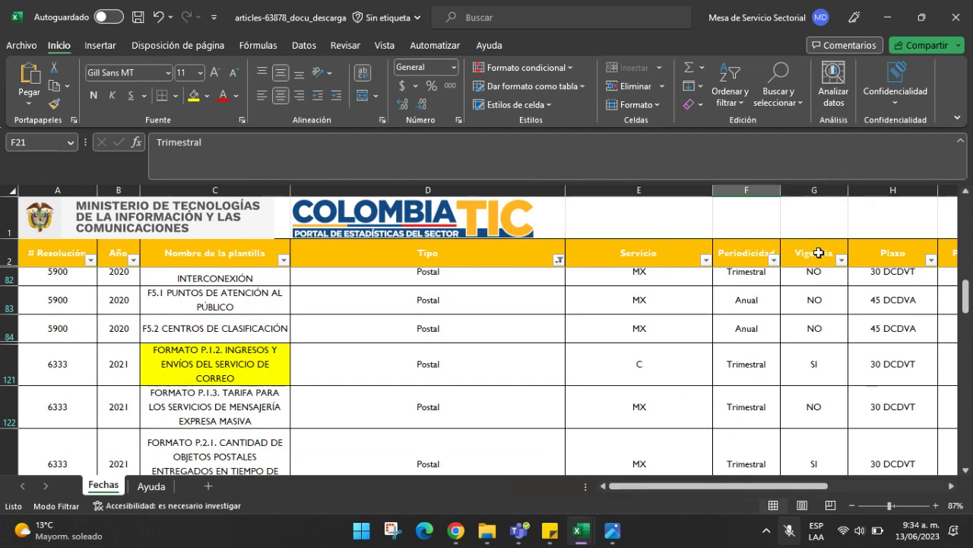
click(811, 301)
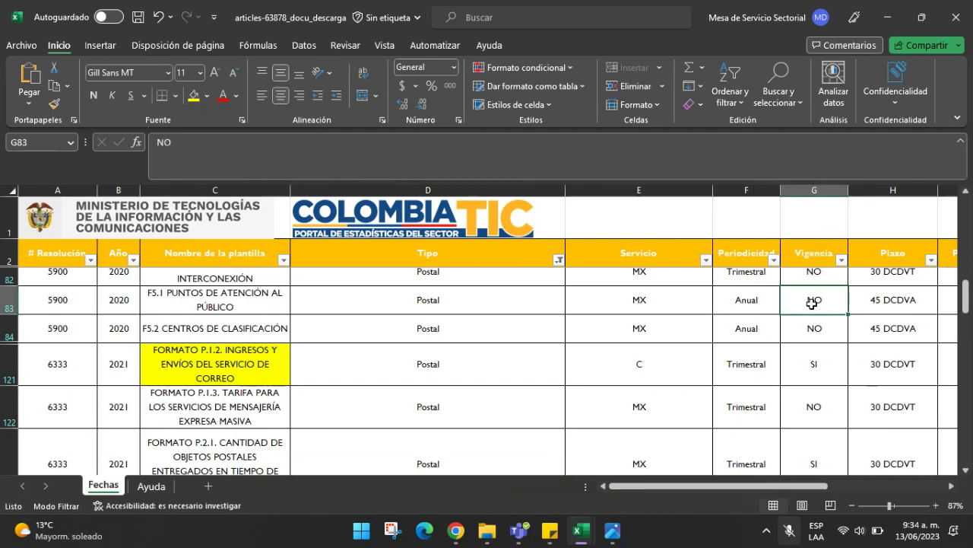
click(48, 302)
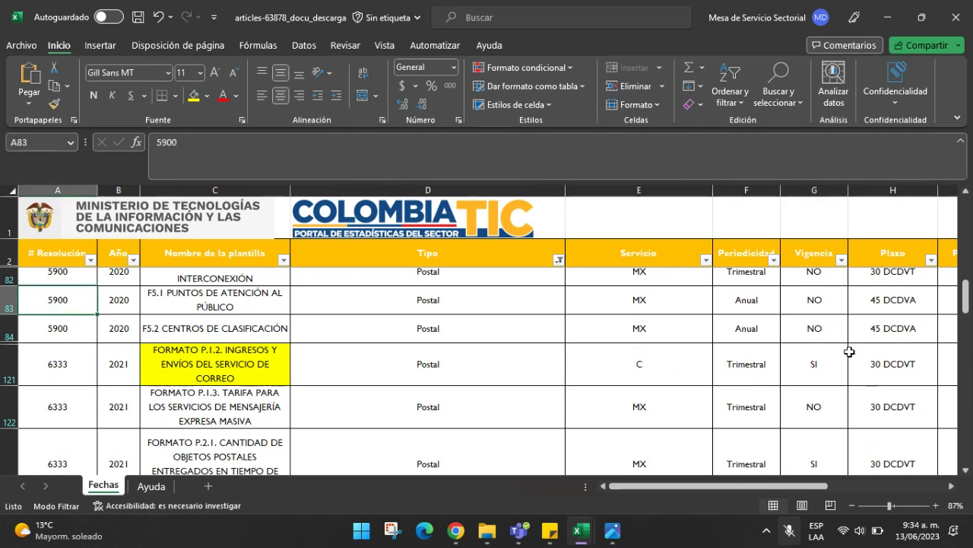
click(836, 327)
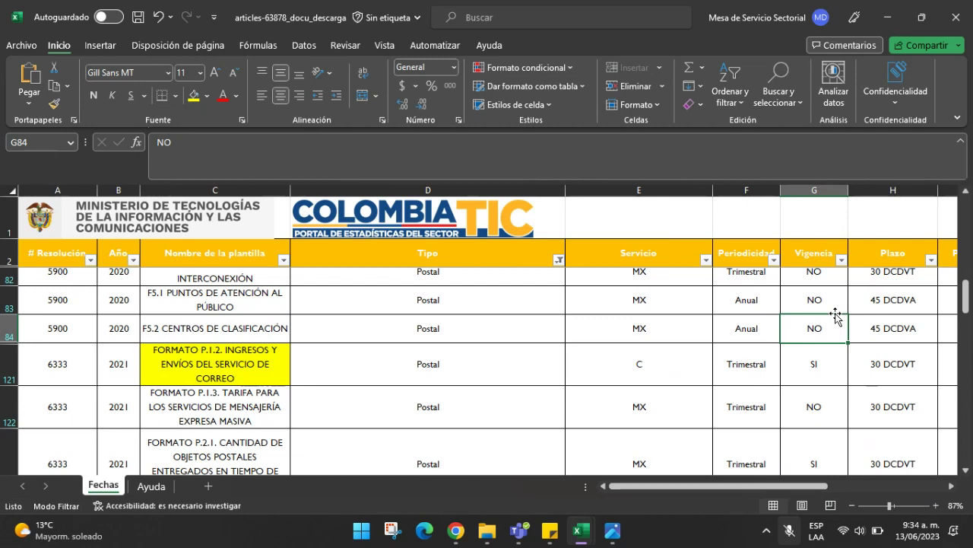
scroll(760, 315, up, 1)
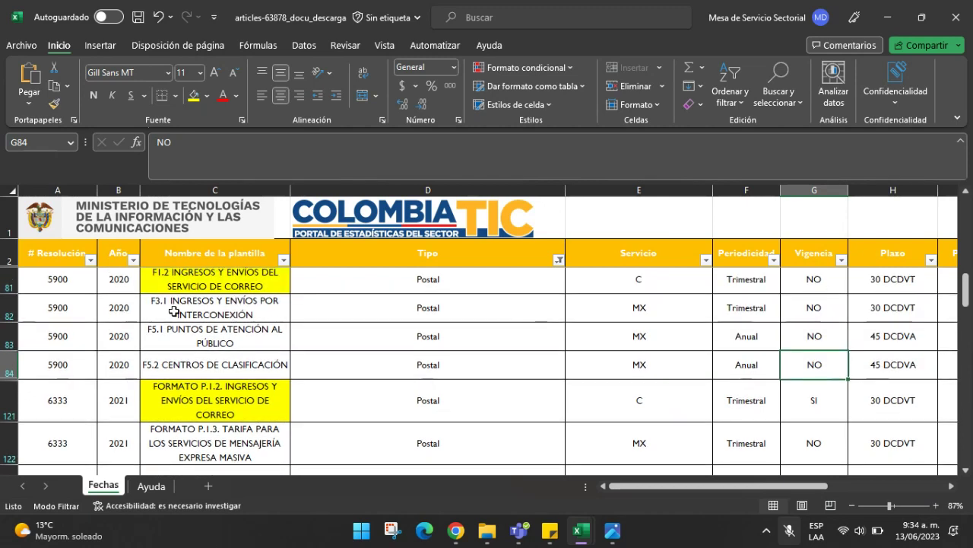
click(66, 313)
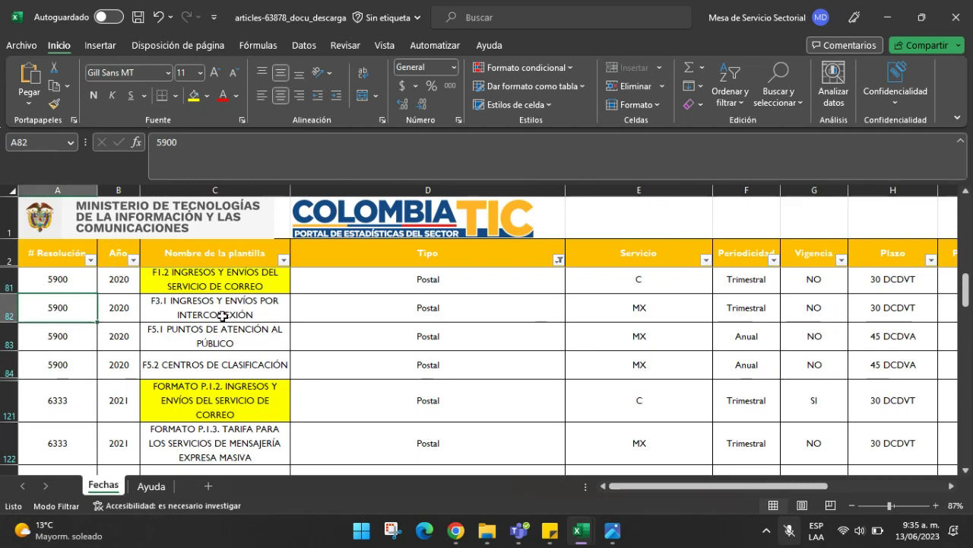
click(805, 311)
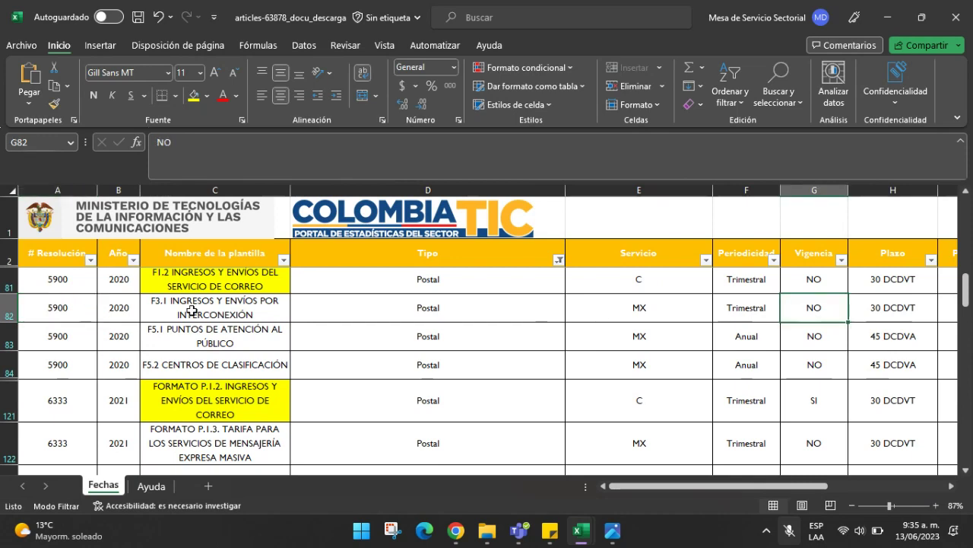
click(76, 310)
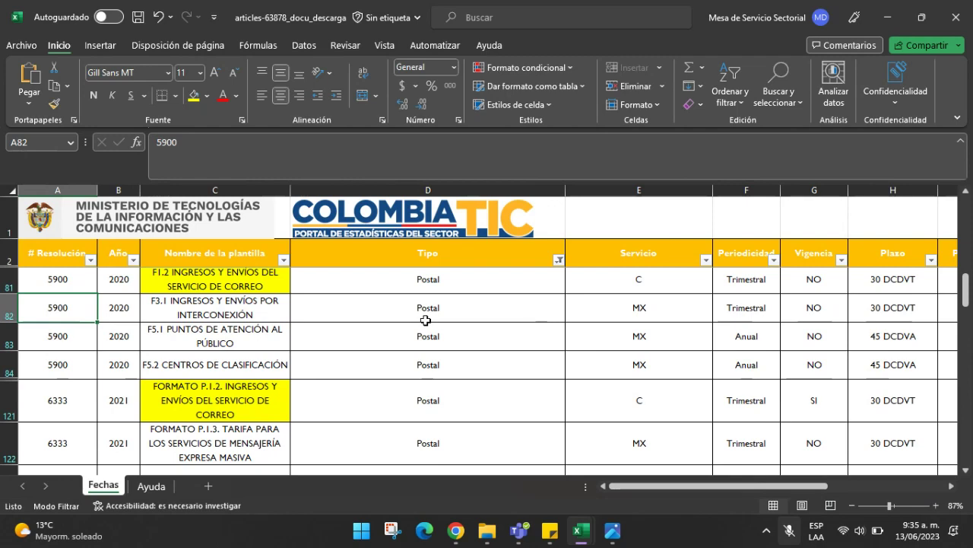
- Follow the F3.1 template row across to the remaining date columns and examine the Plazo heading and its first visible deadline
click(699, 314)
click(902, 311)
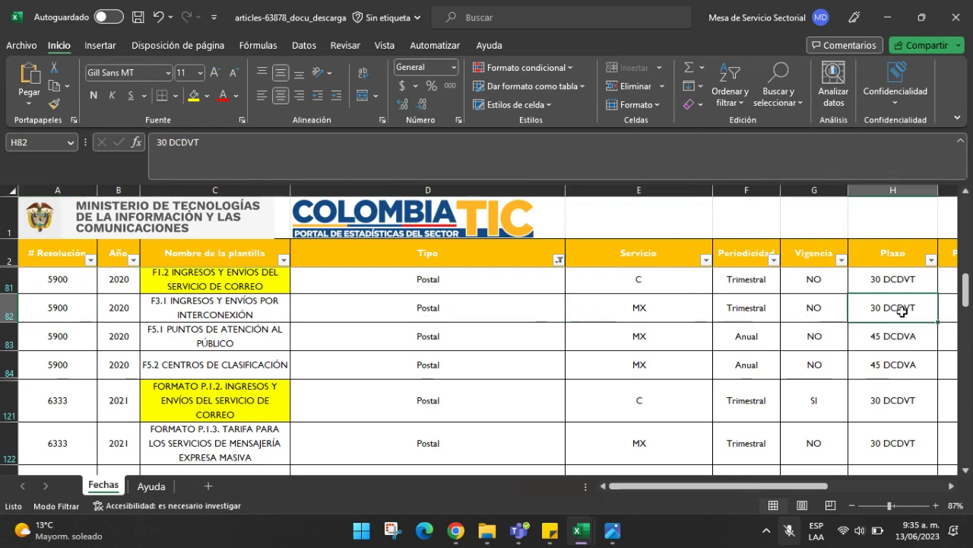
key(Right)
key(Right)
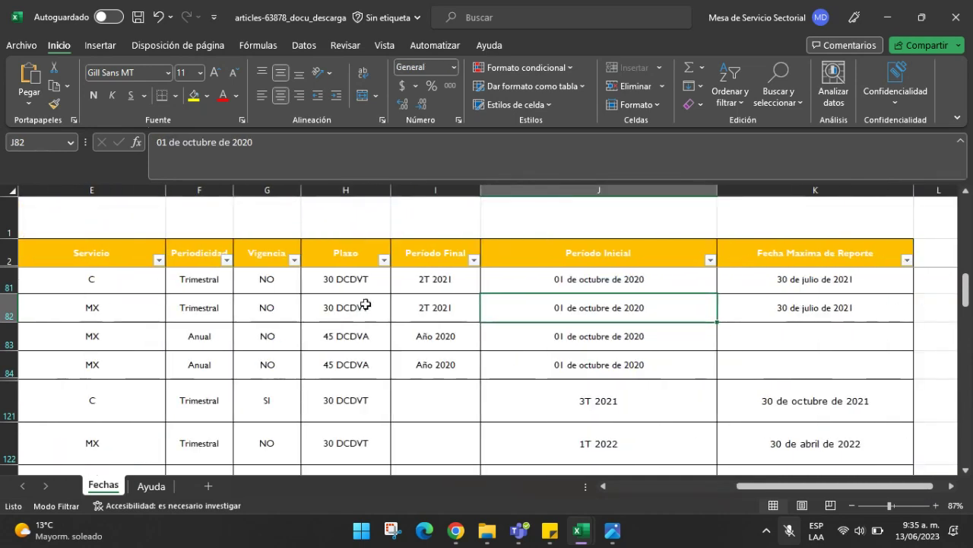
click(355, 253)
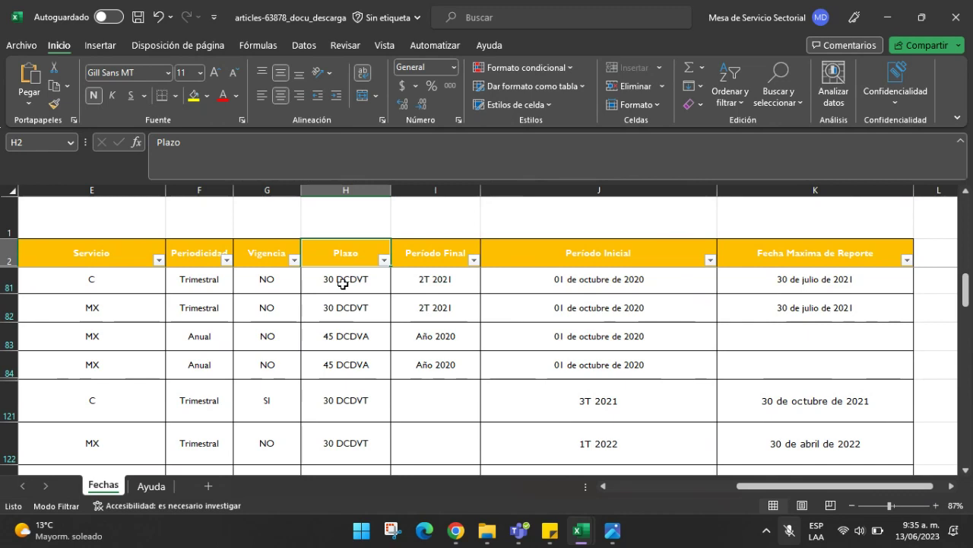
click(342, 282)
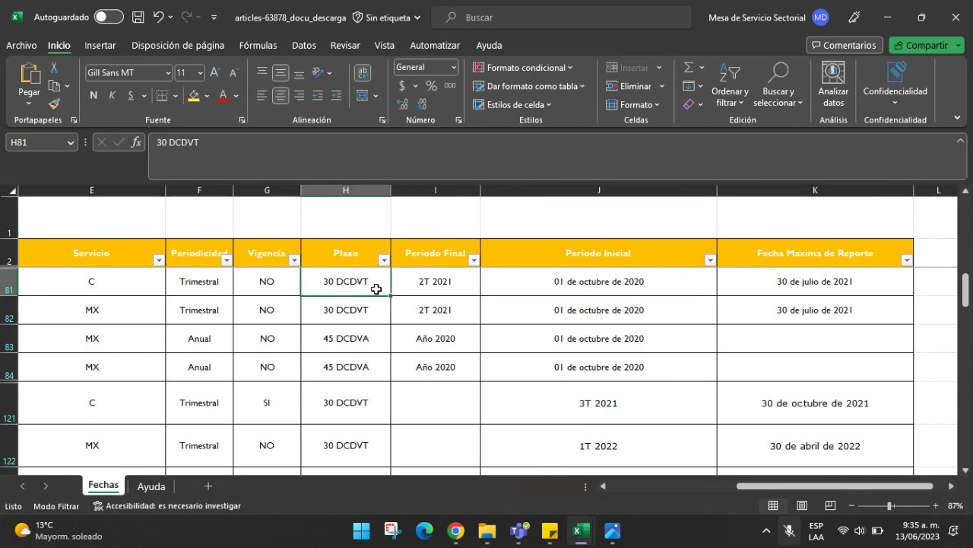
- Look up the meaning of the DCDVT abbreviation on the Ayuda sheet and return to the Fechas sheet
click(151, 486)
scroll(122, 349, up, 3)
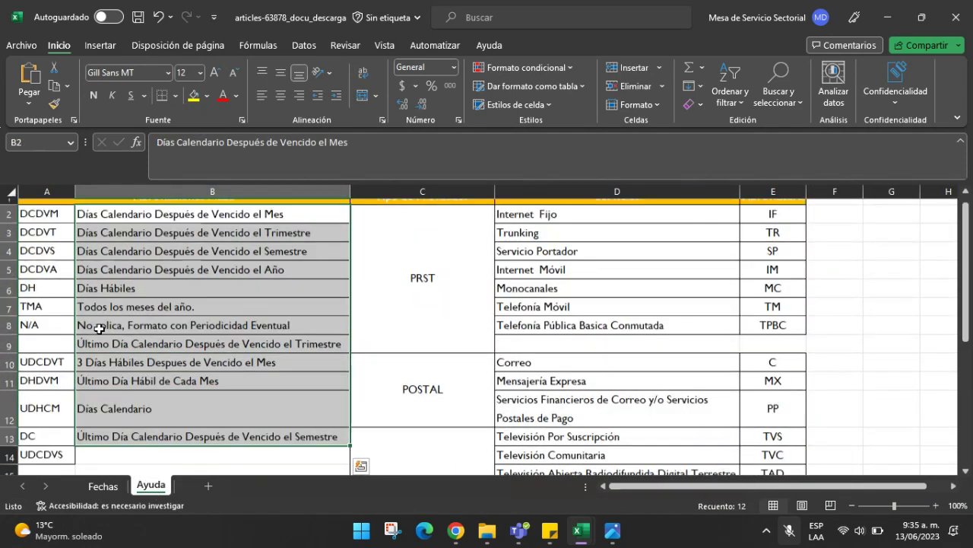
click(61, 246)
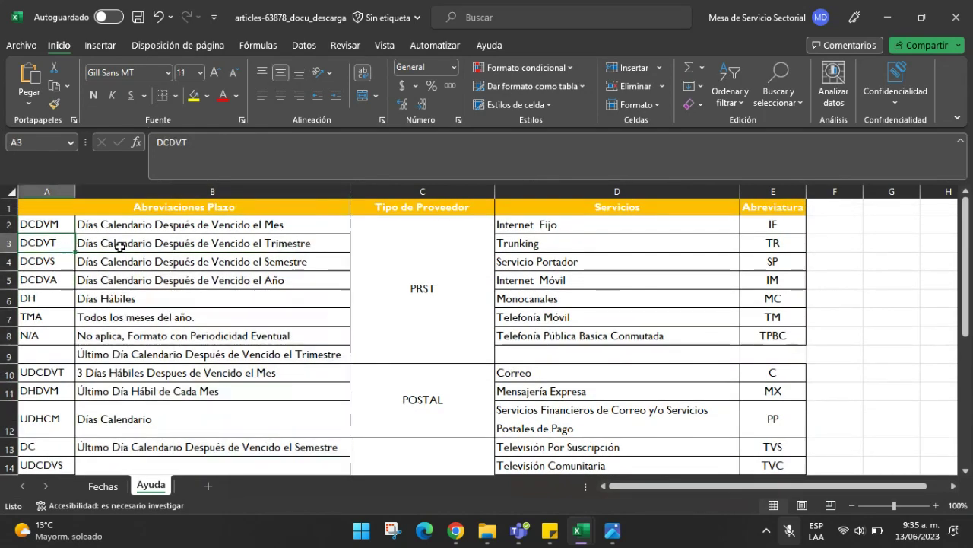
click(146, 247)
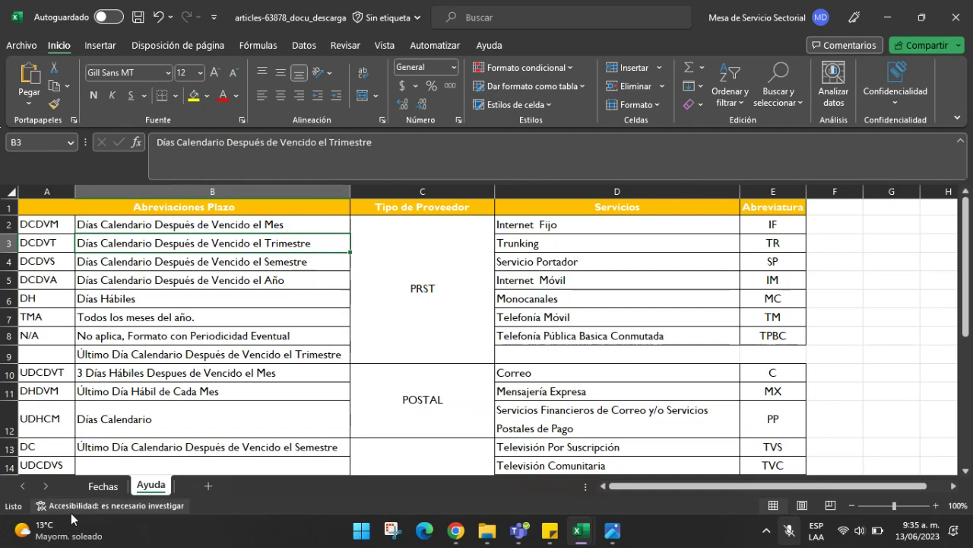
click(104, 486)
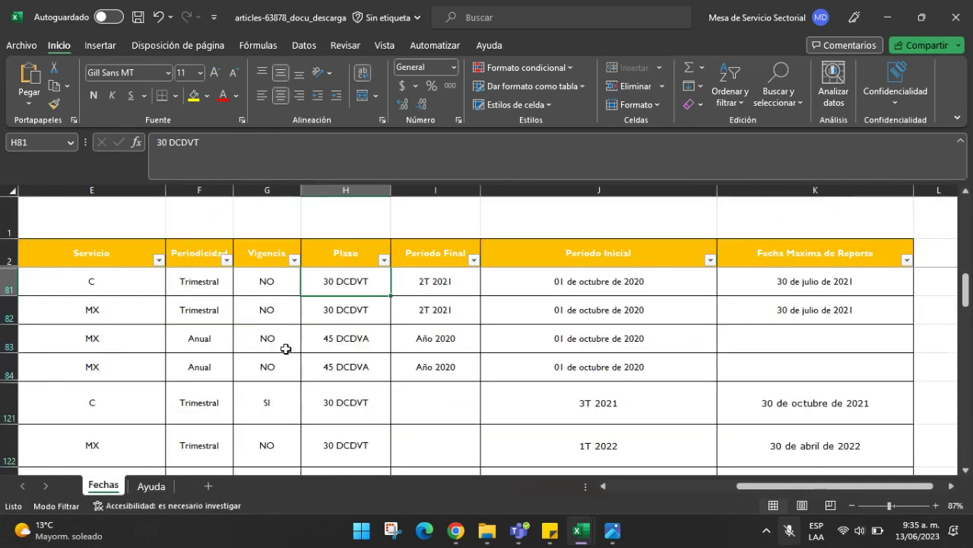
- Check the Vigencia, Periodicidad and Plazo of the Correo template in row 121
click(275, 400)
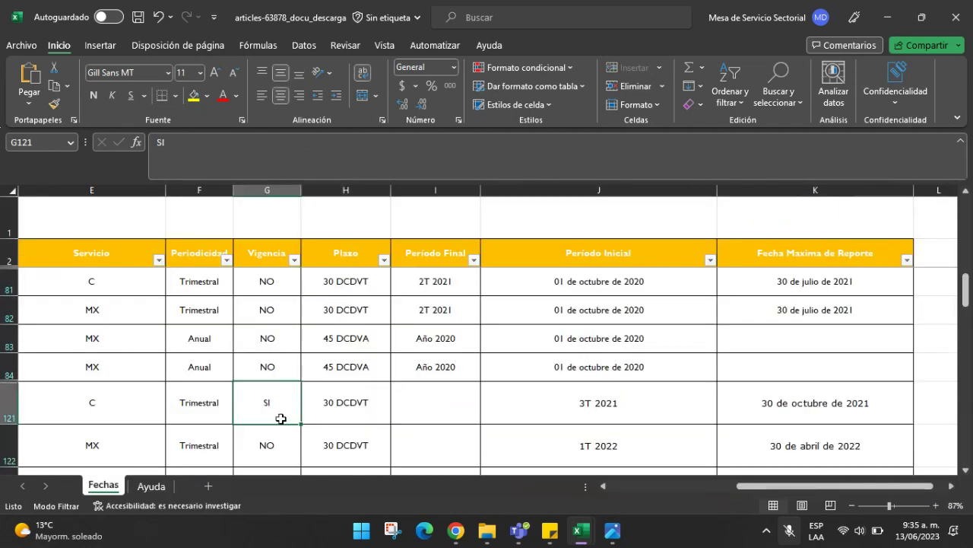
key(Left)
click(283, 415)
click(212, 405)
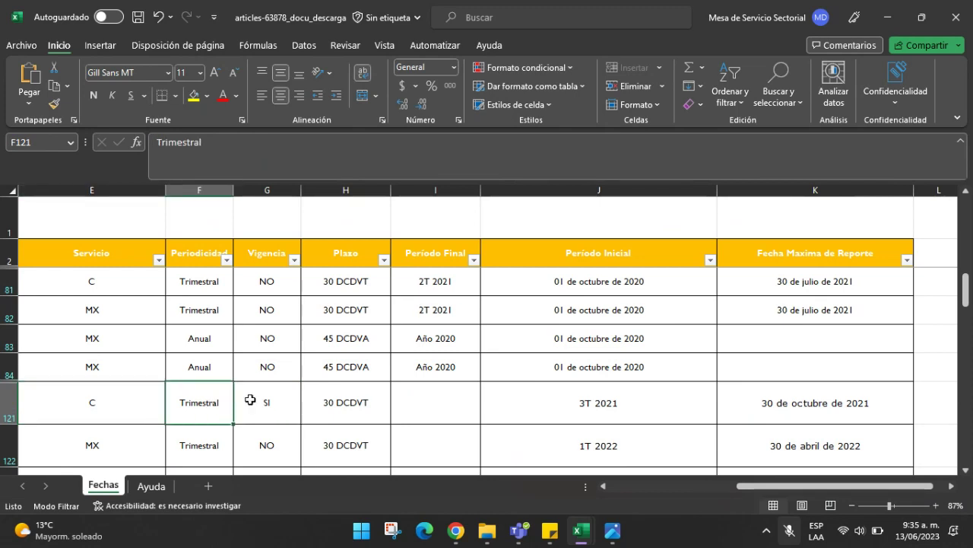
click(355, 406)
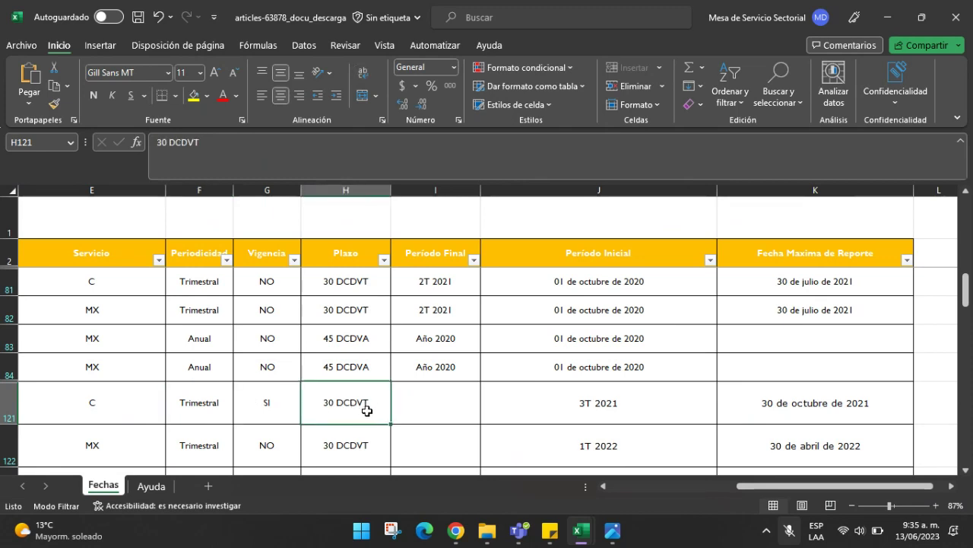
- Look up the meaning of the DCDVA abbreviation on the Ayuda sheet and go back to the Fechas sheet
click(147, 485)
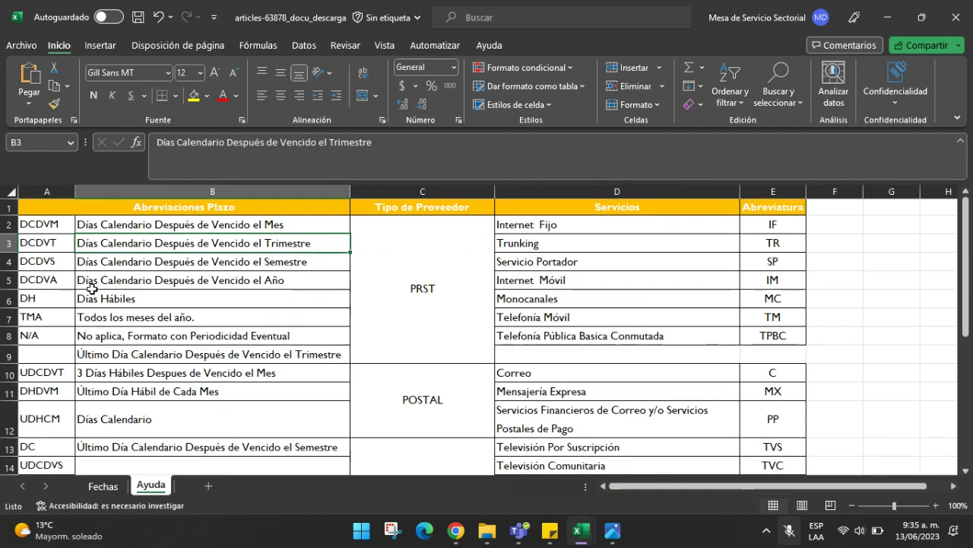
click(147, 281)
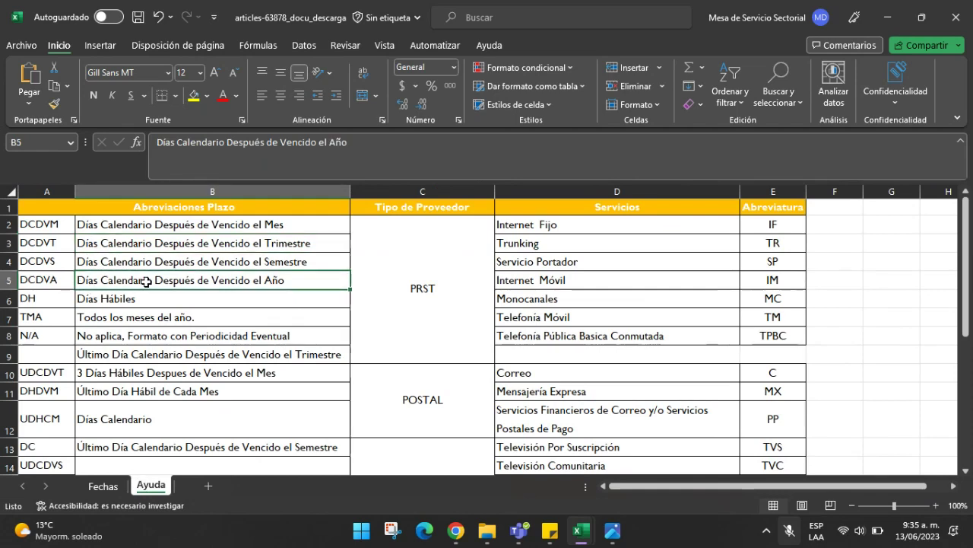
click(122, 485)
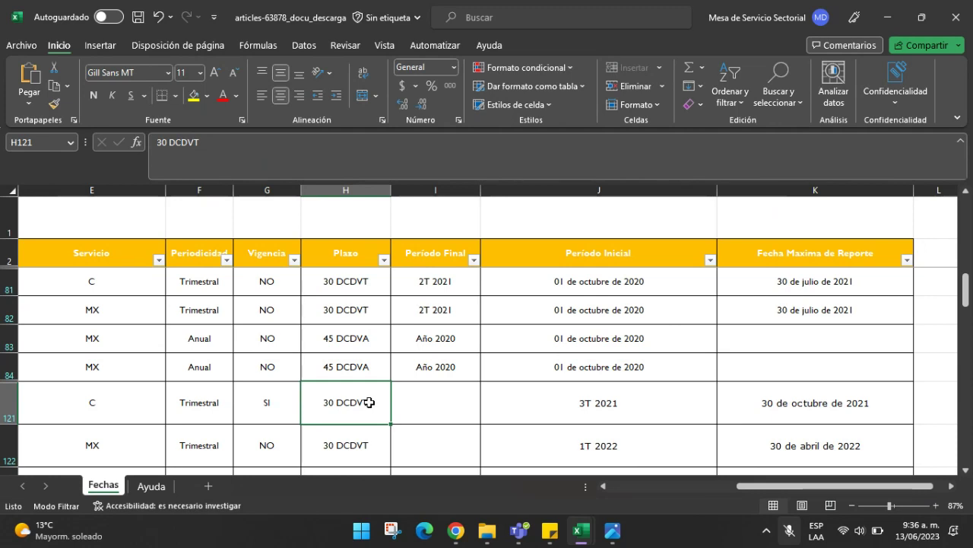
- Compare the Periodicidad of the row 121 template with that of the row 83 template
click(429, 409)
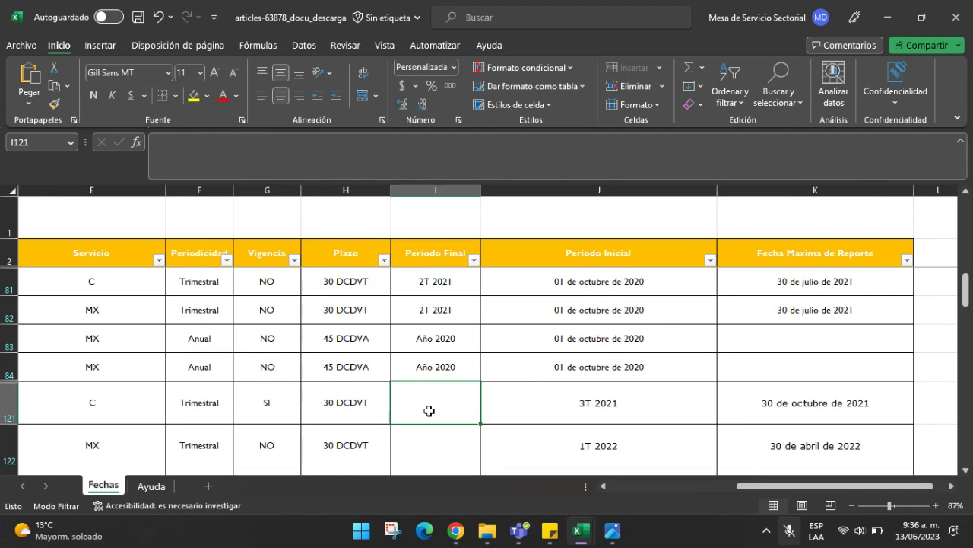
click(201, 412)
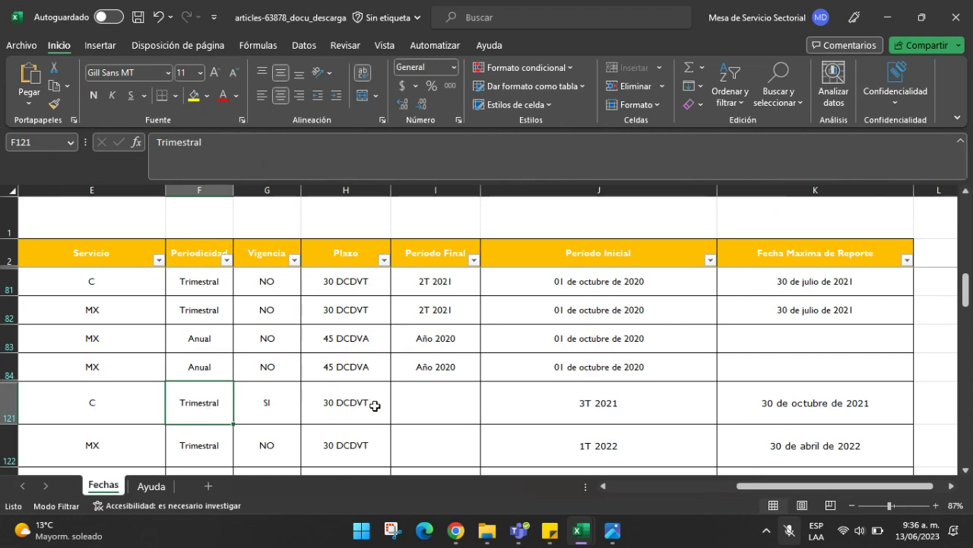
click(215, 342)
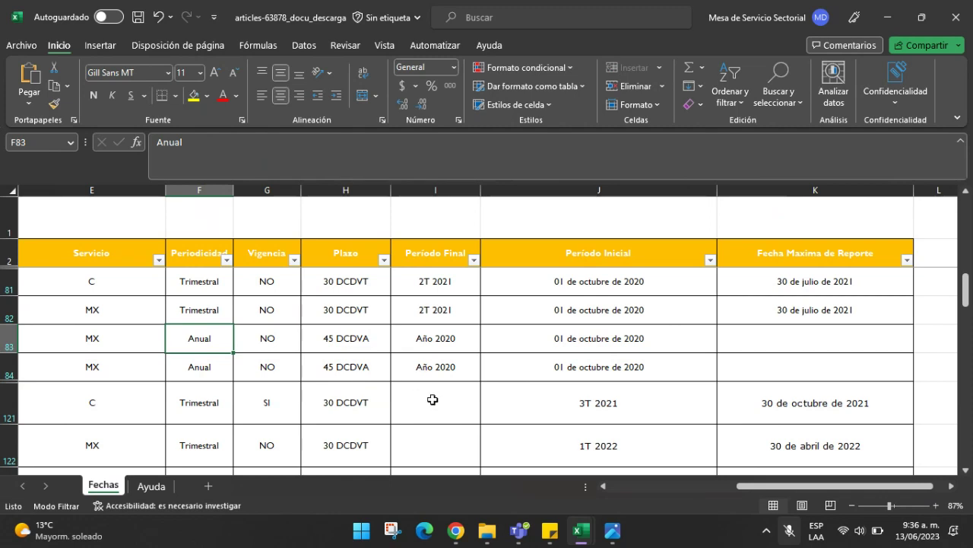
- Examine the Período Final column, highlighting the Vigencia and Período Final values of the resolution 5900 templates in rows 81 to 84
click(441, 253)
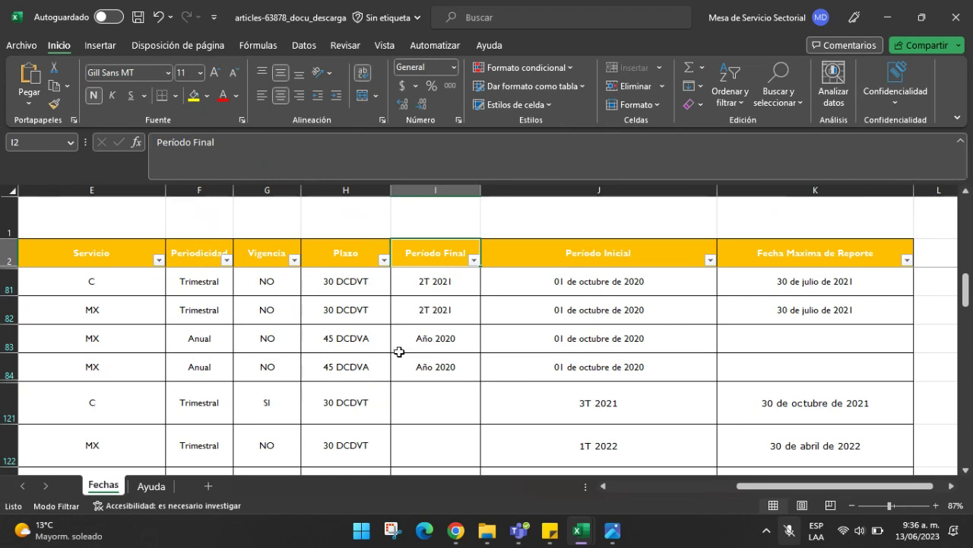
drag(276, 281, 278, 371)
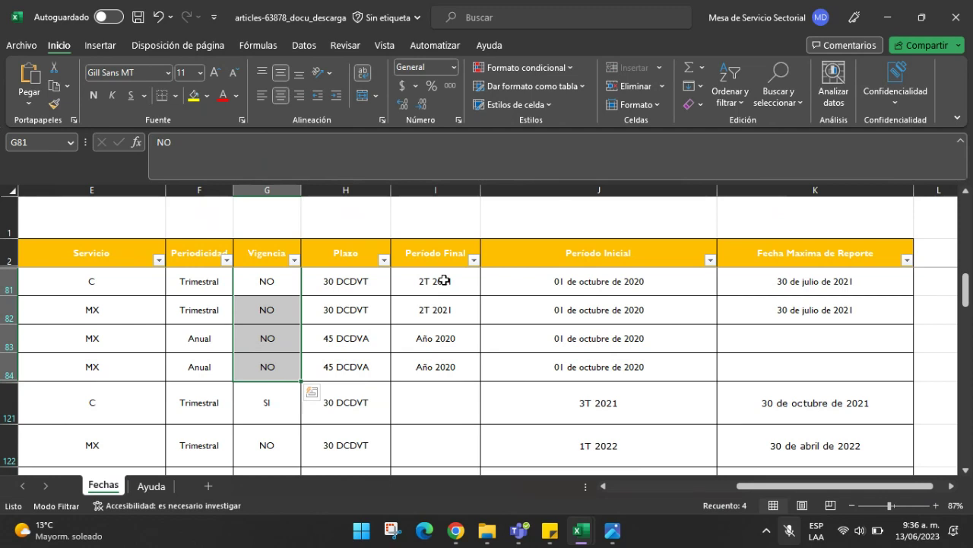
drag(444, 280, 447, 375)
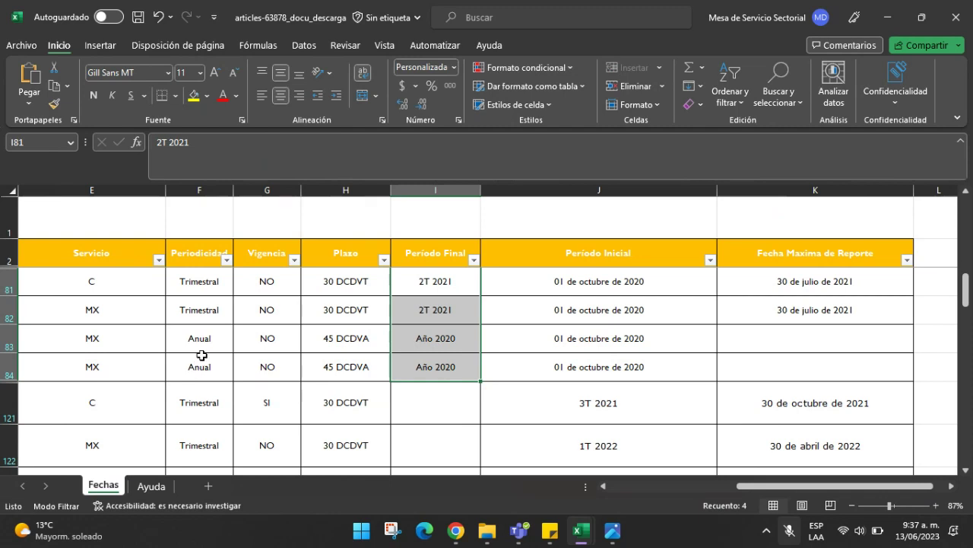
click(458, 365)
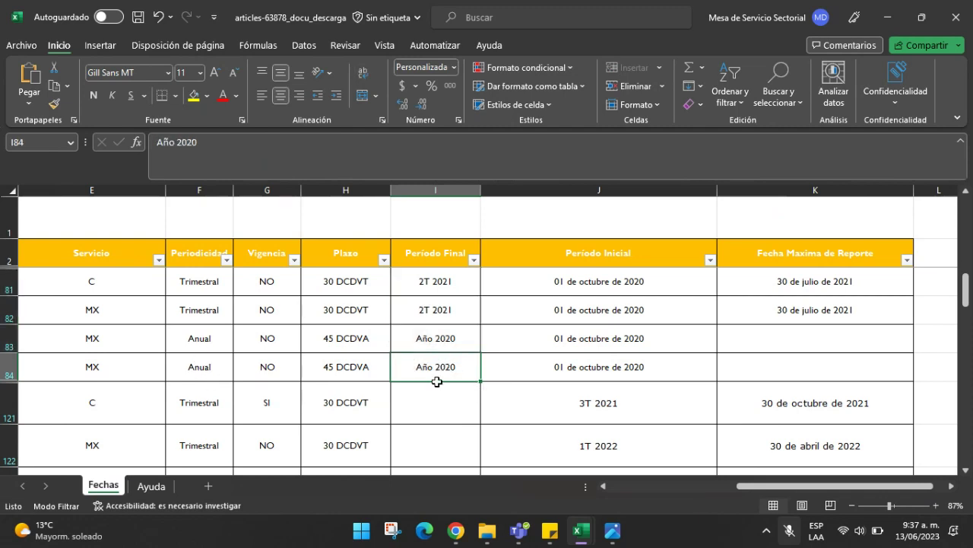
click(454, 308)
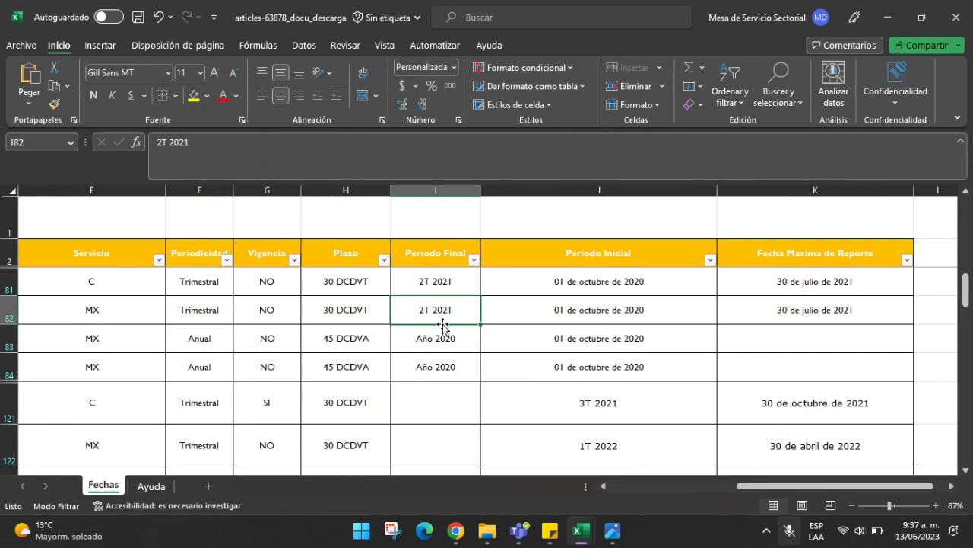
scroll(452, 305, up, 2)
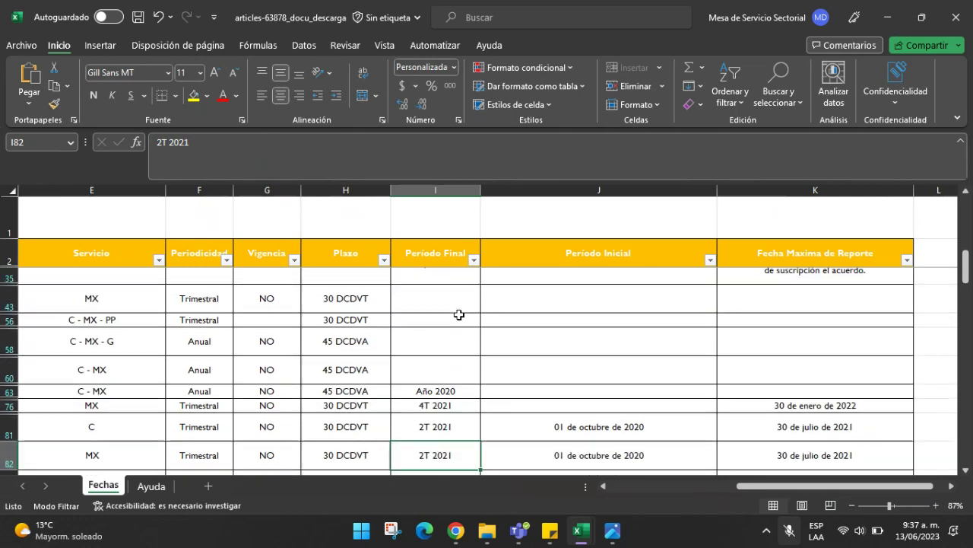
scroll(606, 246, down, 1)
- Examine the Período Inicial column and its start dates for the templates in rows 81 and 82
click(606, 246)
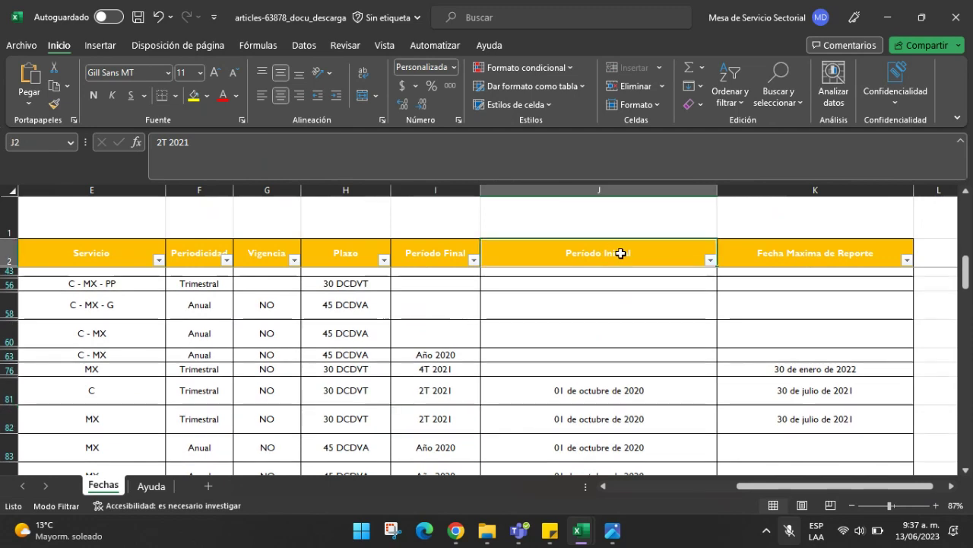
scroll(606, 246, down, 2)
click(609, 318)
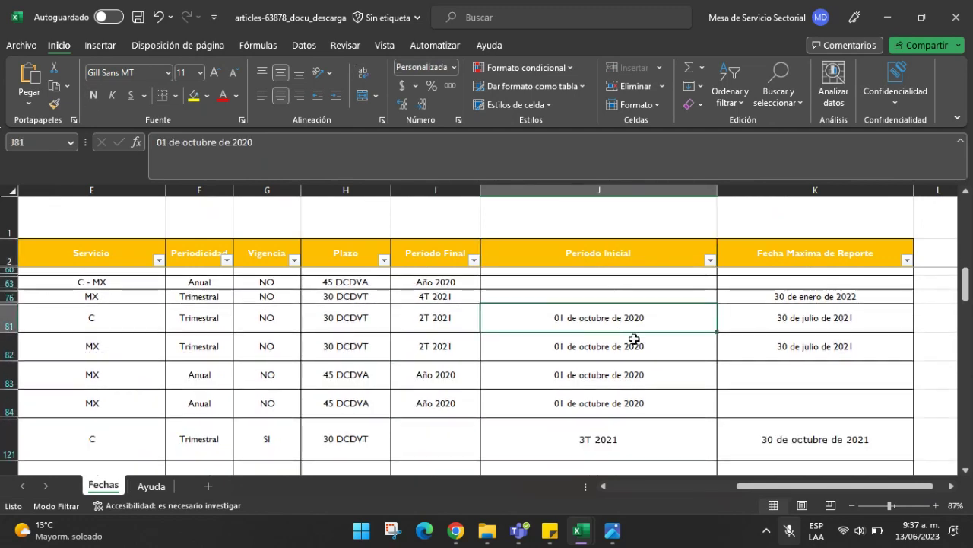
click(634, 340)
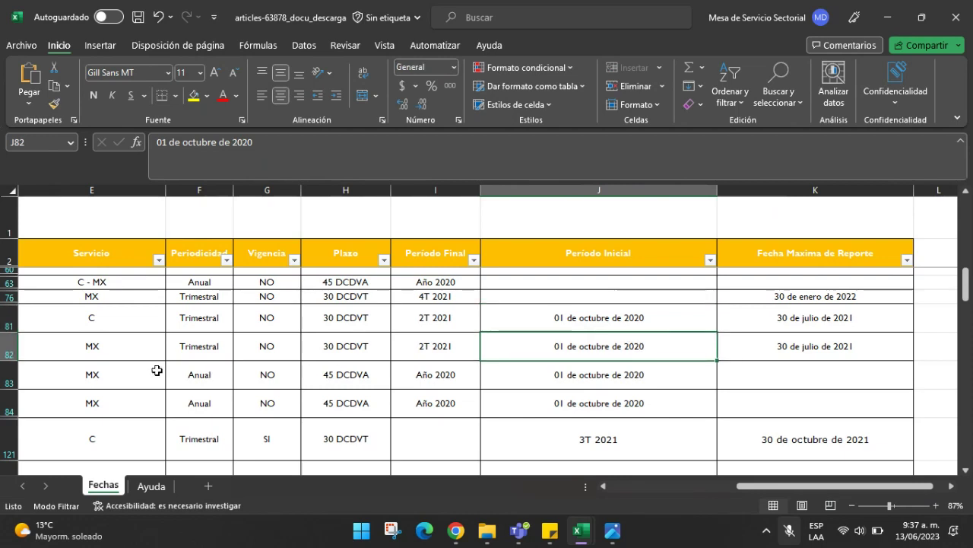
scroll(641, 376, down, 1)
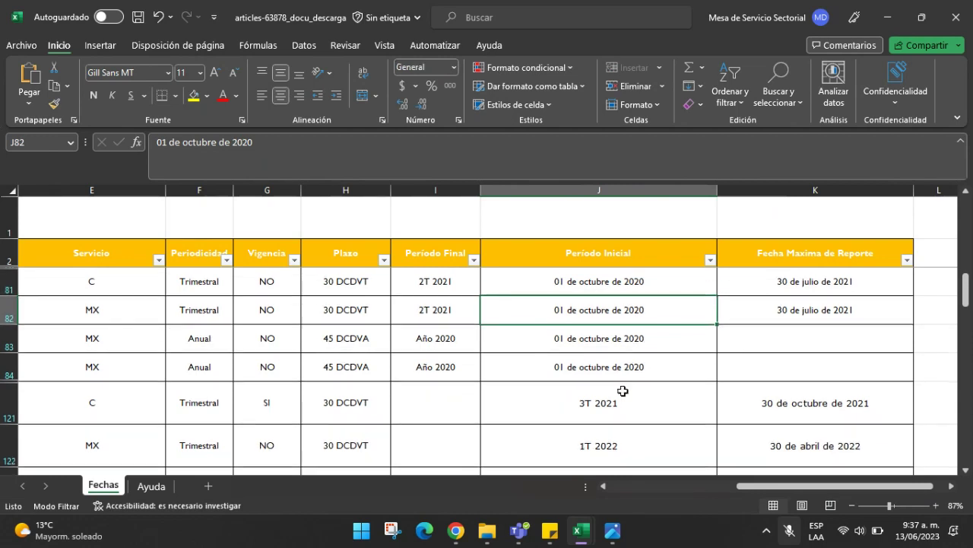
- Examine the Período Inicial values in rows 84 and 121 and the Fecha Maxima de Reporte column for the templates in rows 82 and 83
click(599, 370)
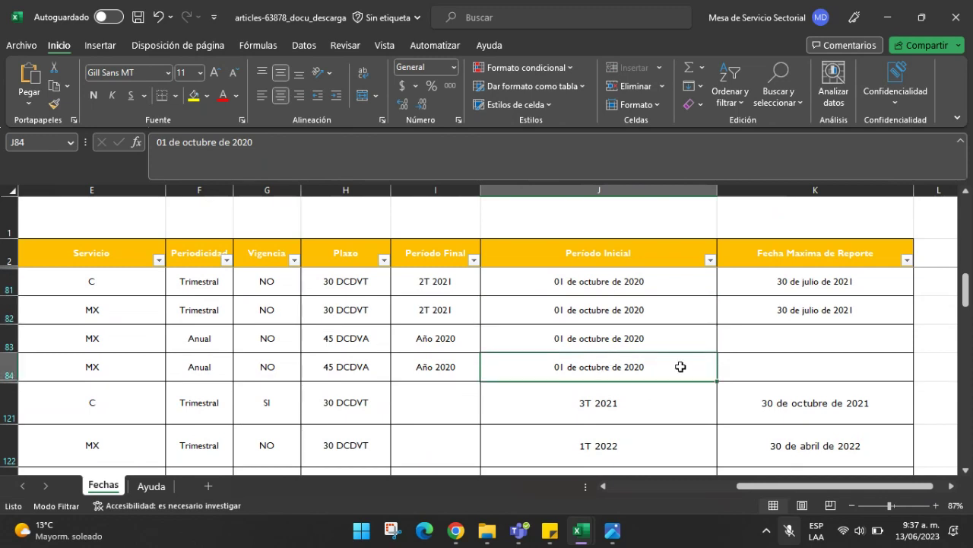
click(615, 402)
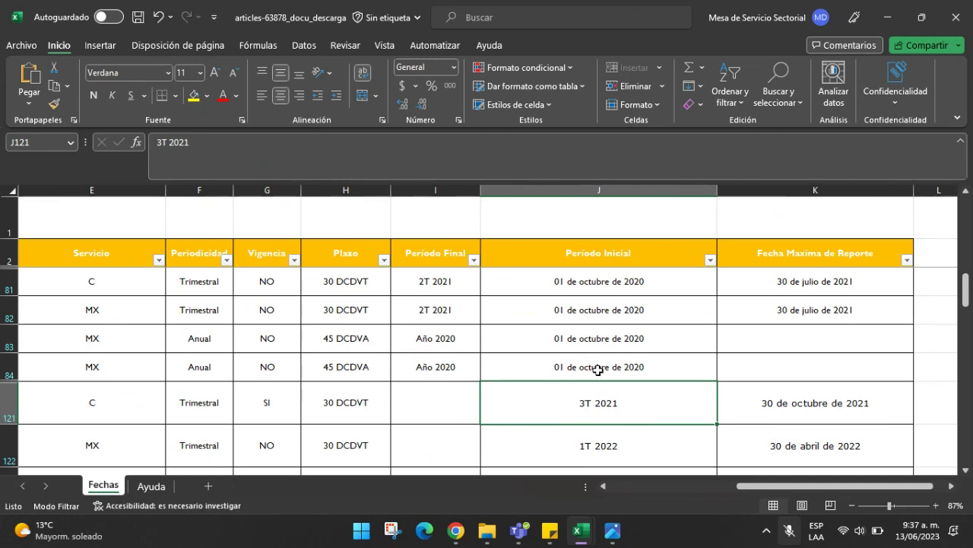
click(810, 257)
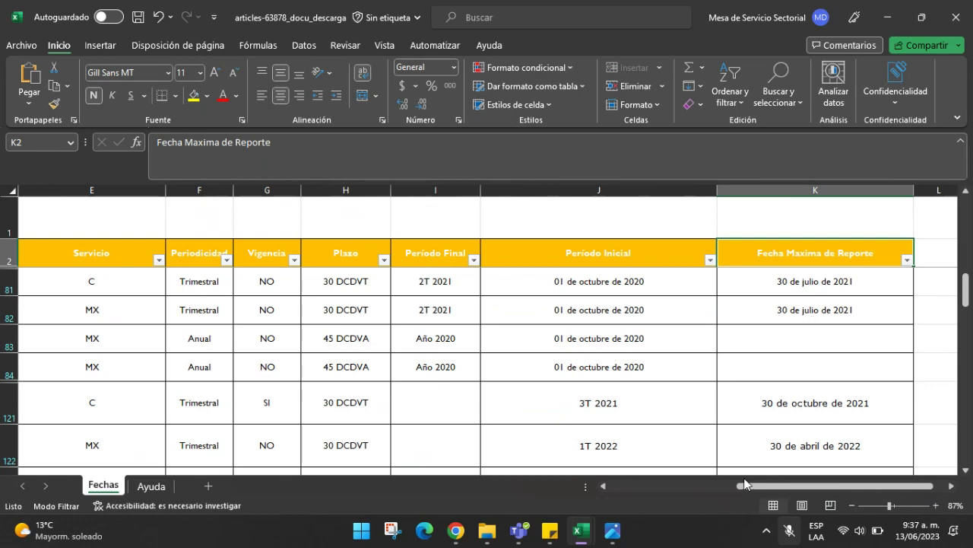
drag(755, 489, 643, 486)
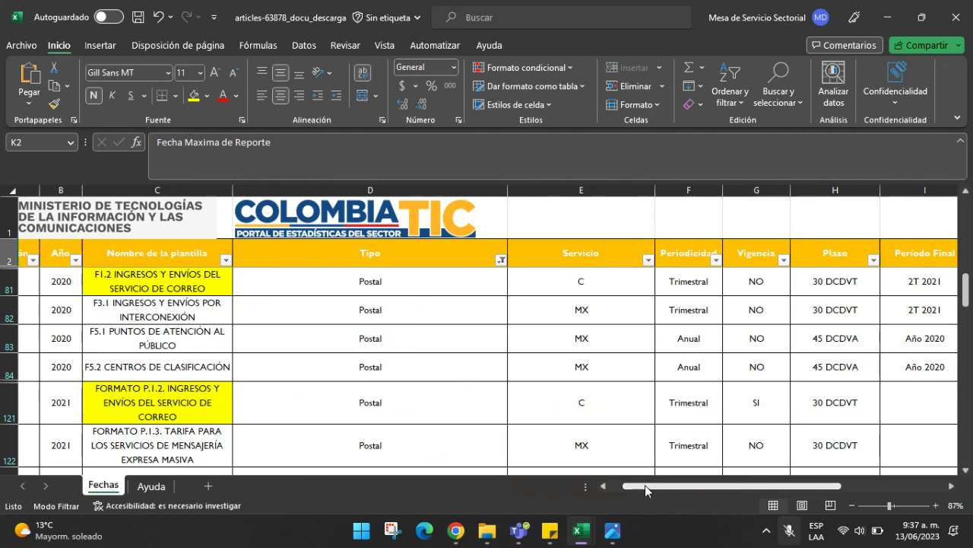
scroll(717, 464, right, 3)
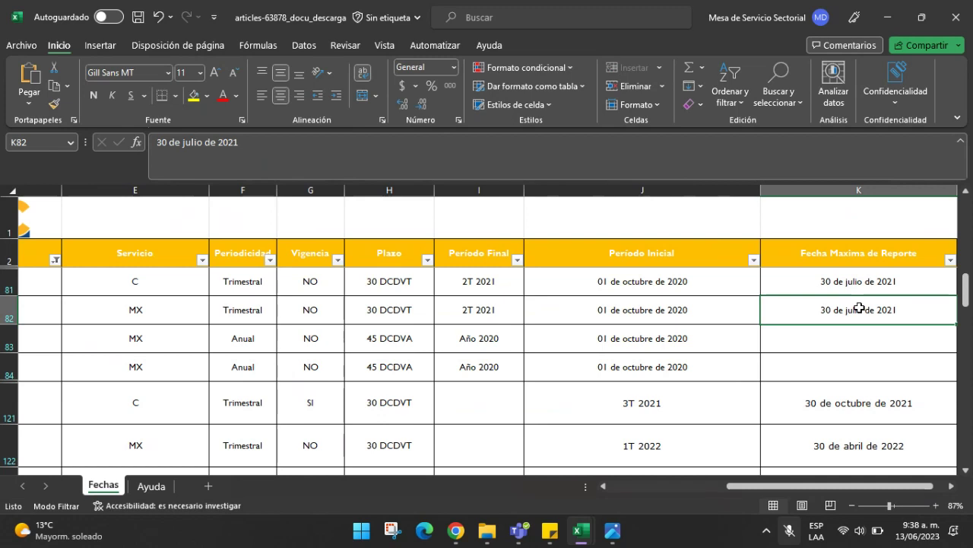
click(859, 343)
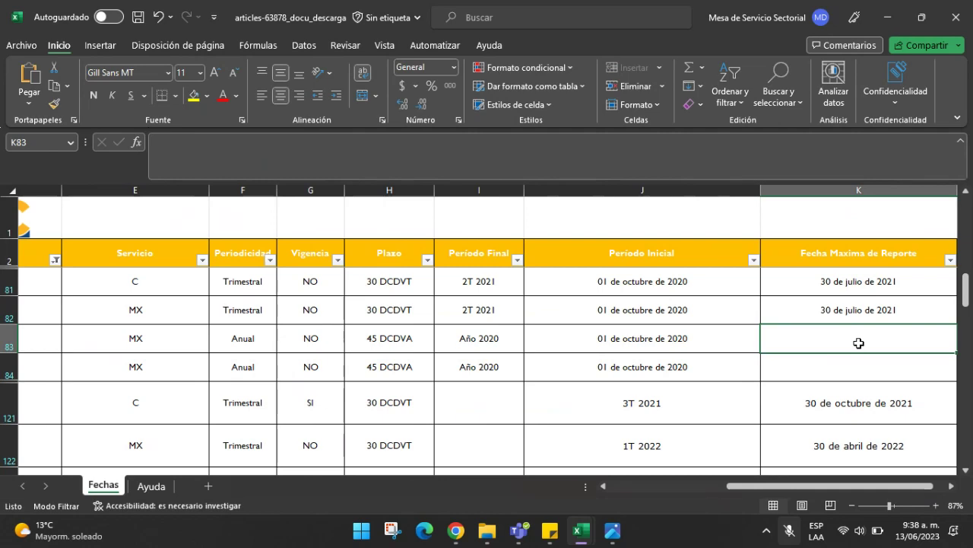
- Review the postal templates of resolution 6333 of 2021, from row 121 through row 127
drag(806, 483, 648, 483)
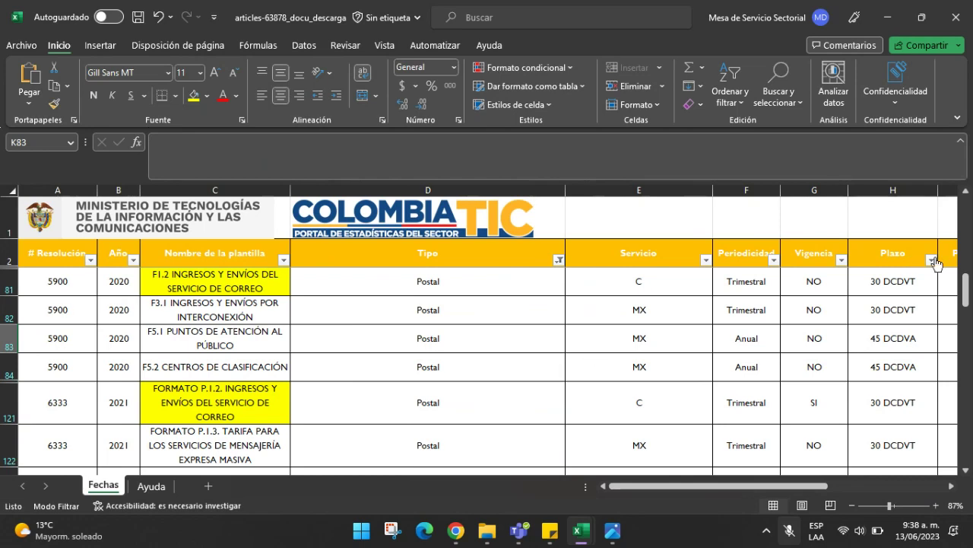
scroll(939, 262, down, 1)
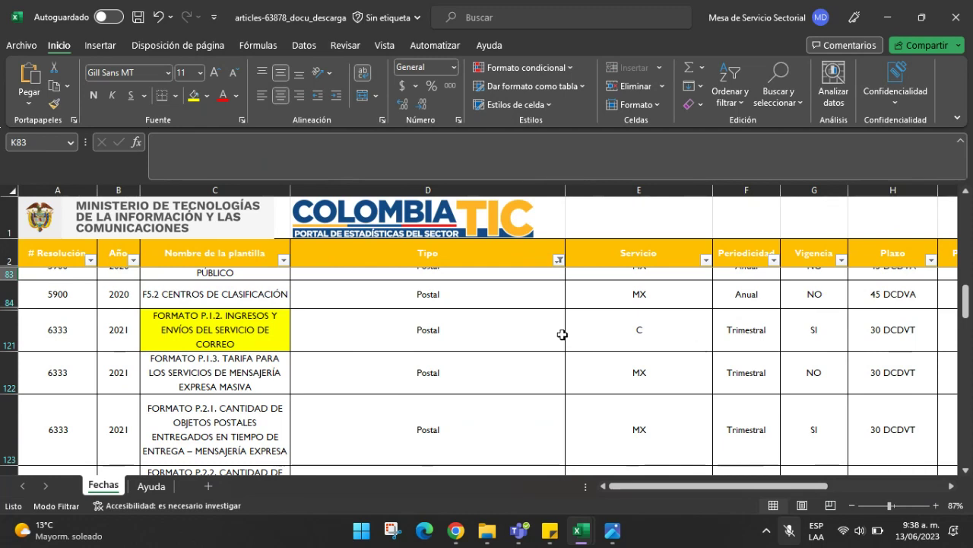
scroll(563, 332, down, 1)
scroll(562, 335, down, 2)
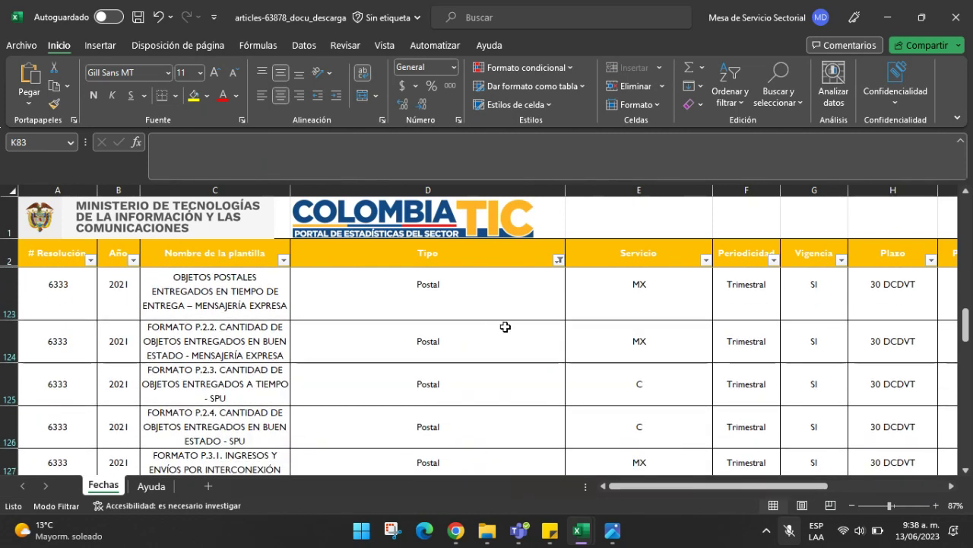
scroll(399, 325, up, 1)
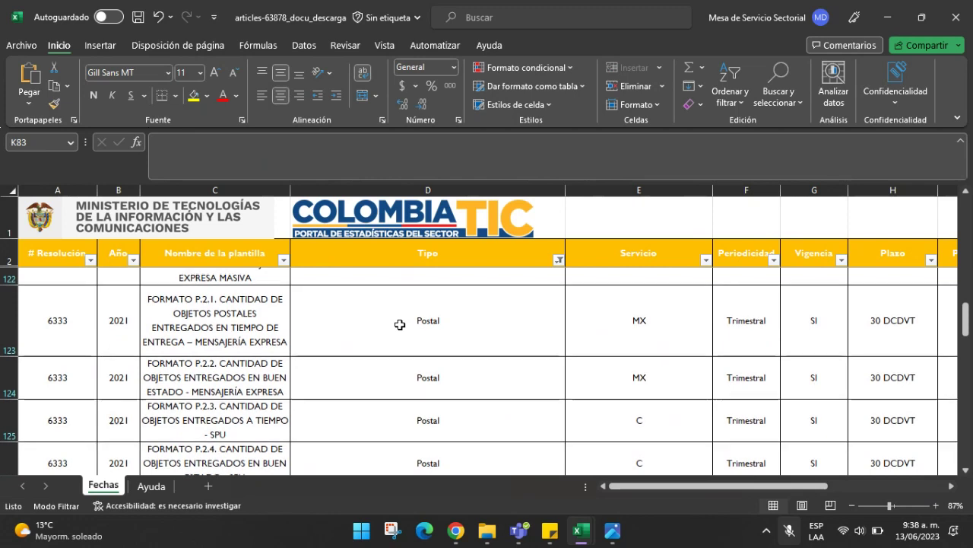
scroll(400, 325, up, 1)
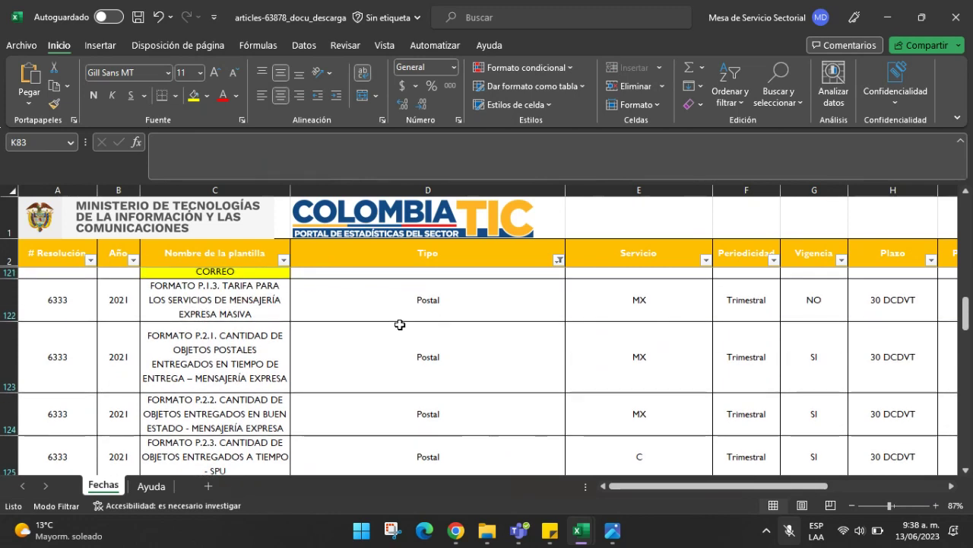
- Compare the Servicio codes of the templates in rows 121 and 122 and highlight the template name in row 121
click(646, 293)
scroll(639, 316, up, 1)
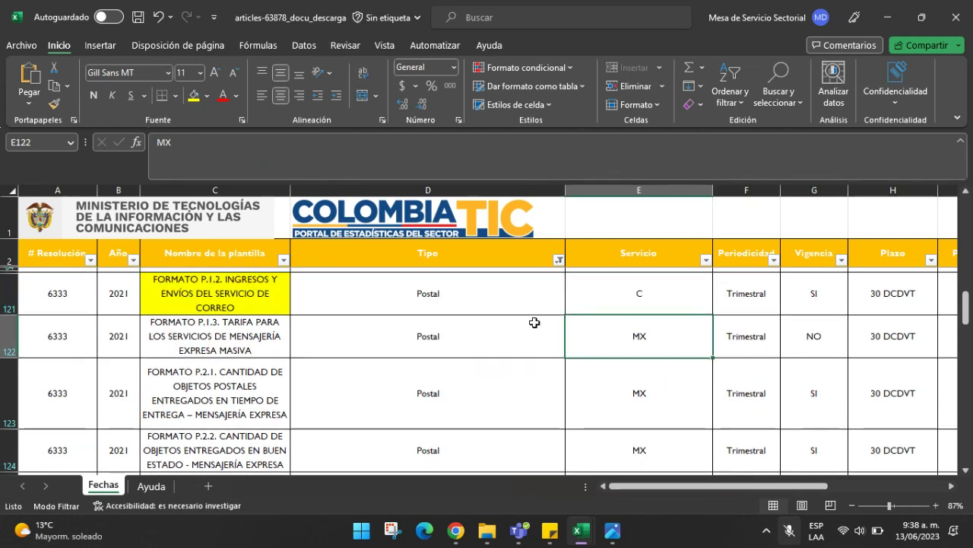
click(650, 292)
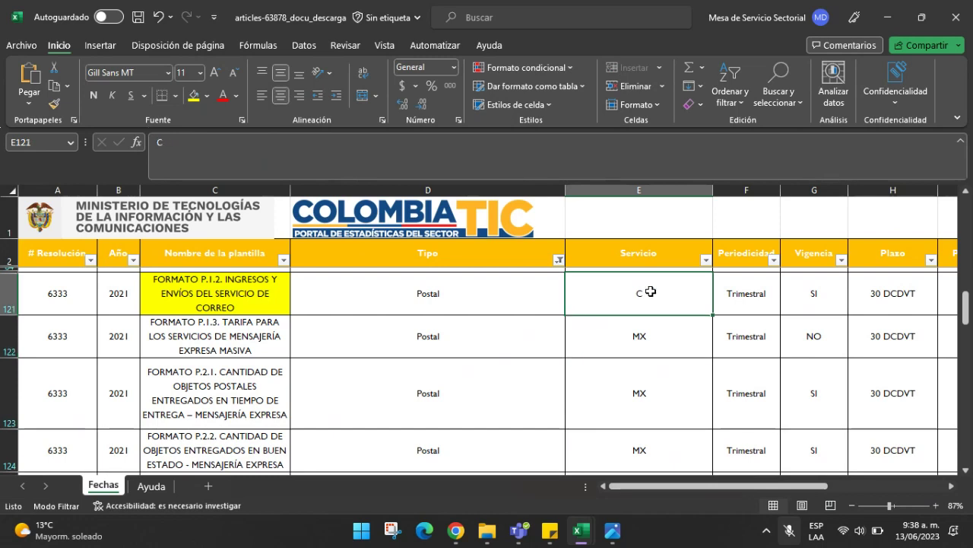
click(652, 336)
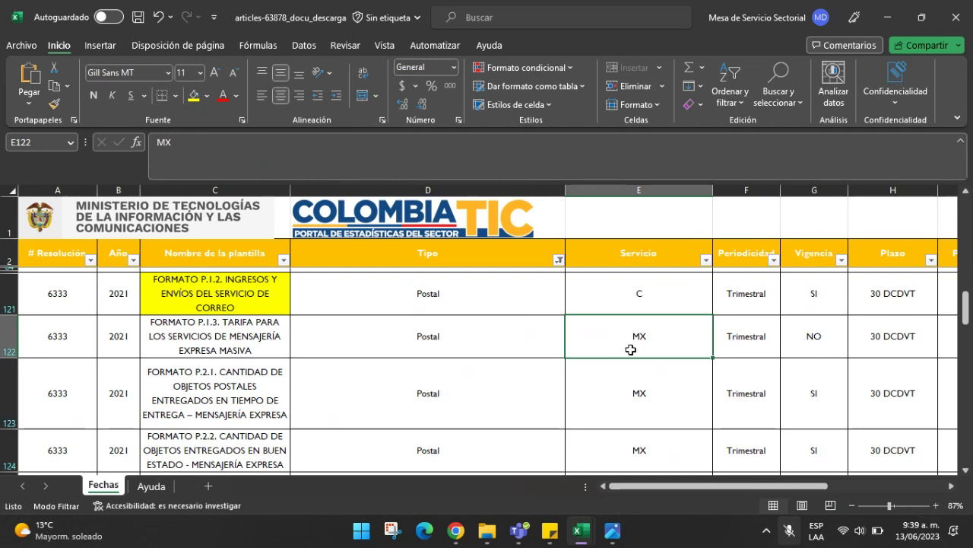
scroll(619, 338, up, 1)
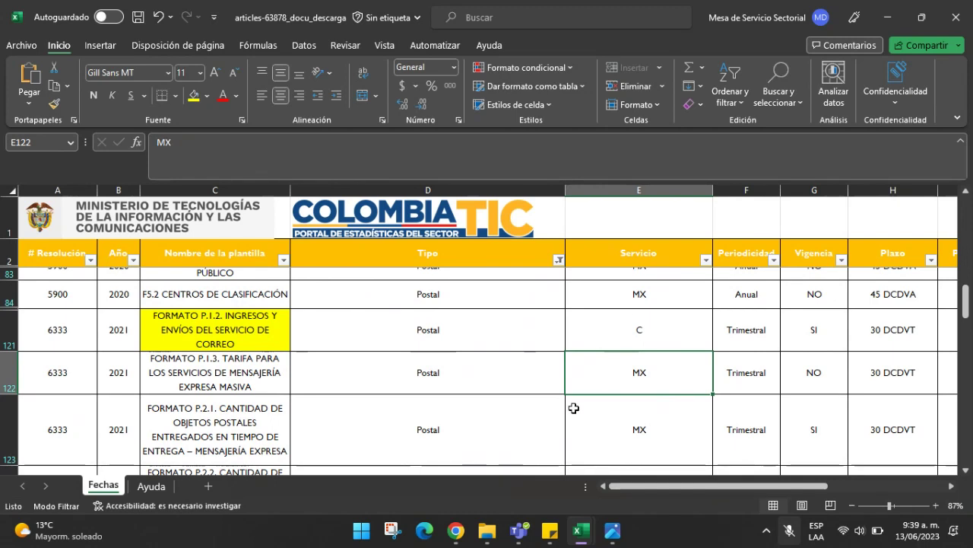
click(626, 332)
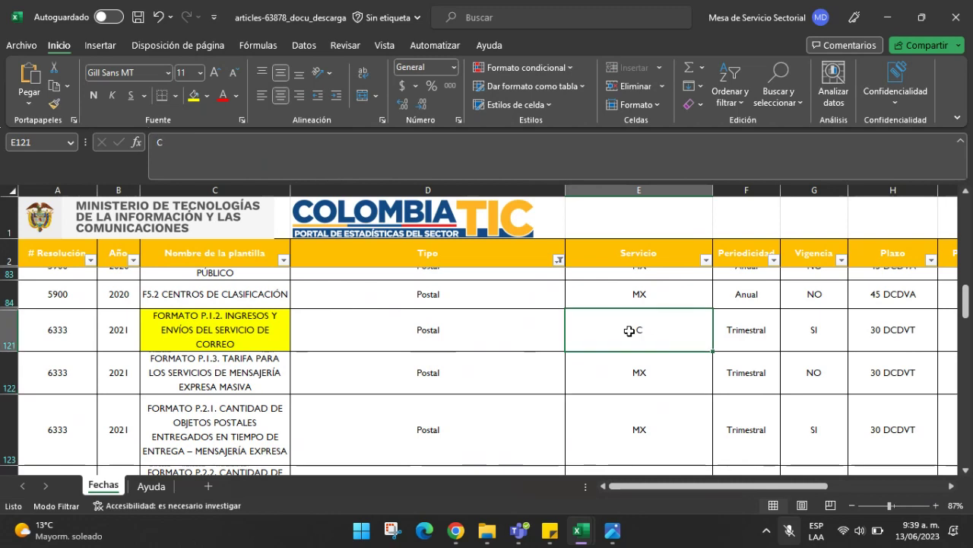
click(216, 332)
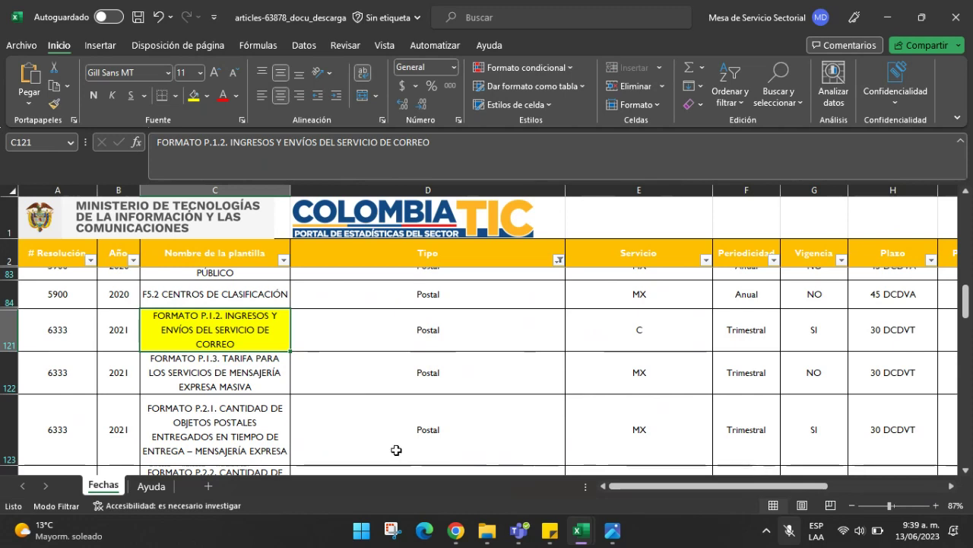
- Switch to the Chrome window with Trámites del sector and open the Colombia TIC portal's Normatividad page
mouse_move(456, 539)
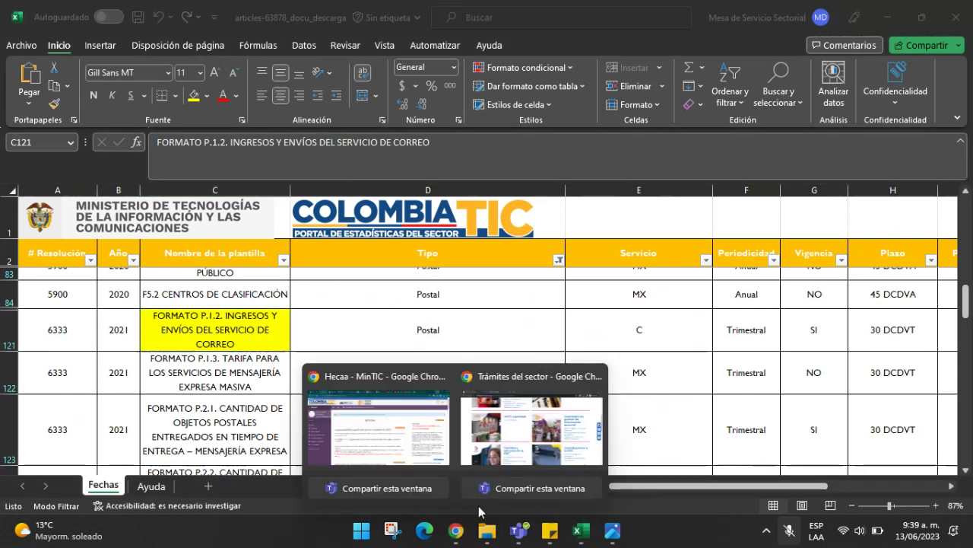
click(517, 414)
scroll(503, 393, up, 5)
scroll(524, 399, up, 2)
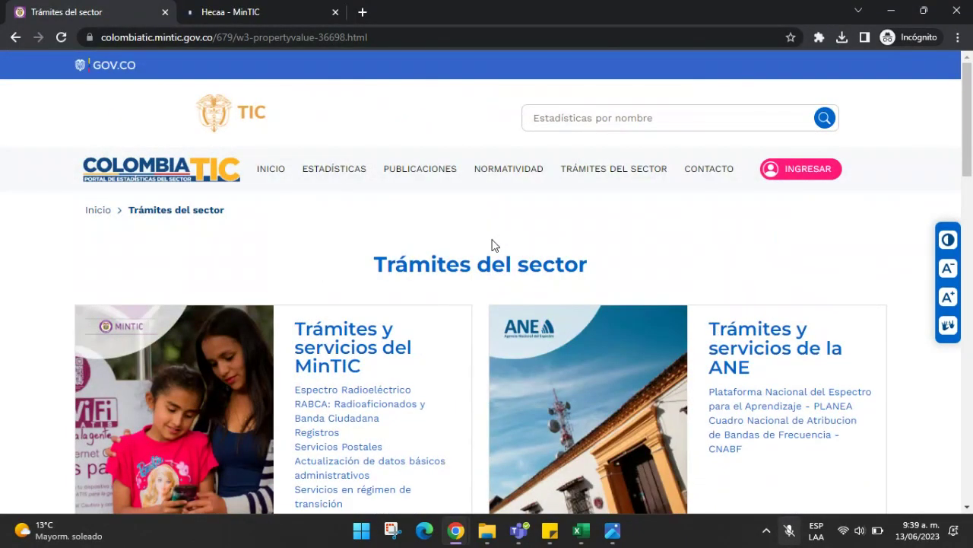
click(511, 170)
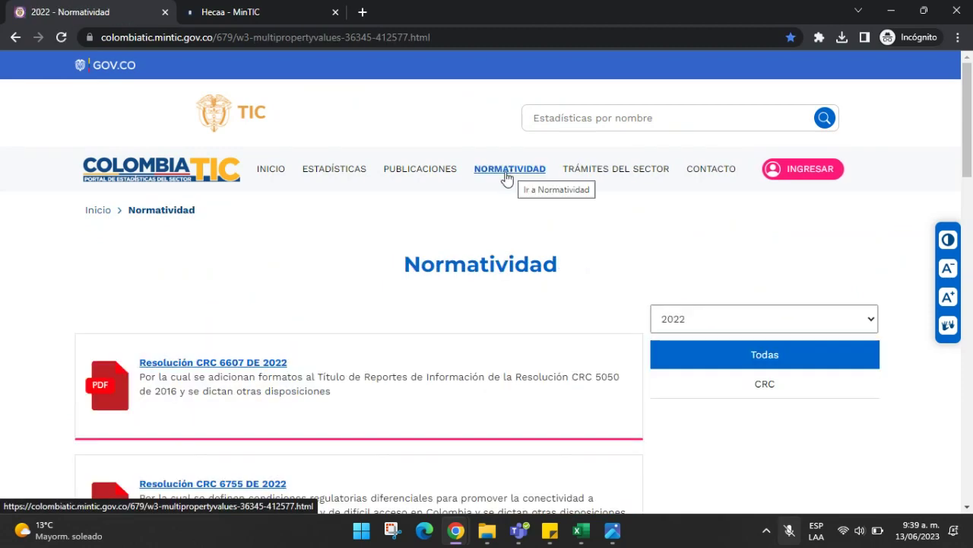
- Find Resolución CRC 6494 DE 2022 in the regulations list and open its PDF in a new tab
scroll(453, 222, down, 1)
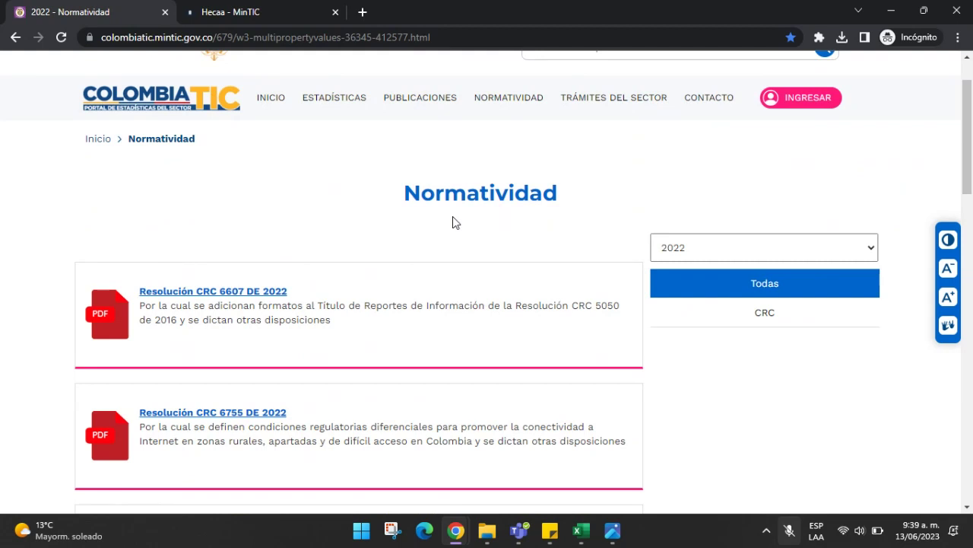
scroll(453, 222, down, 1)
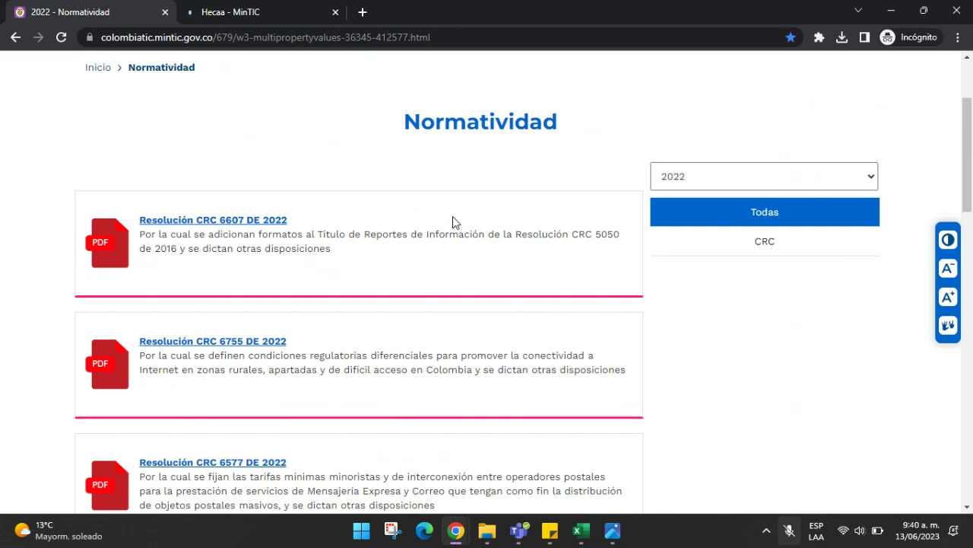
scroll(452, 221, down, 3)
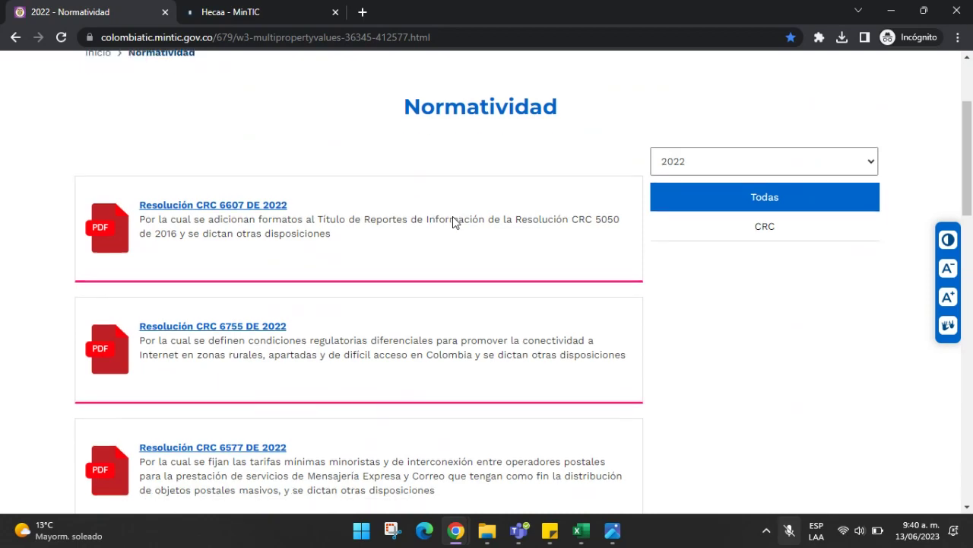
scroll(453, 221, down, 2)
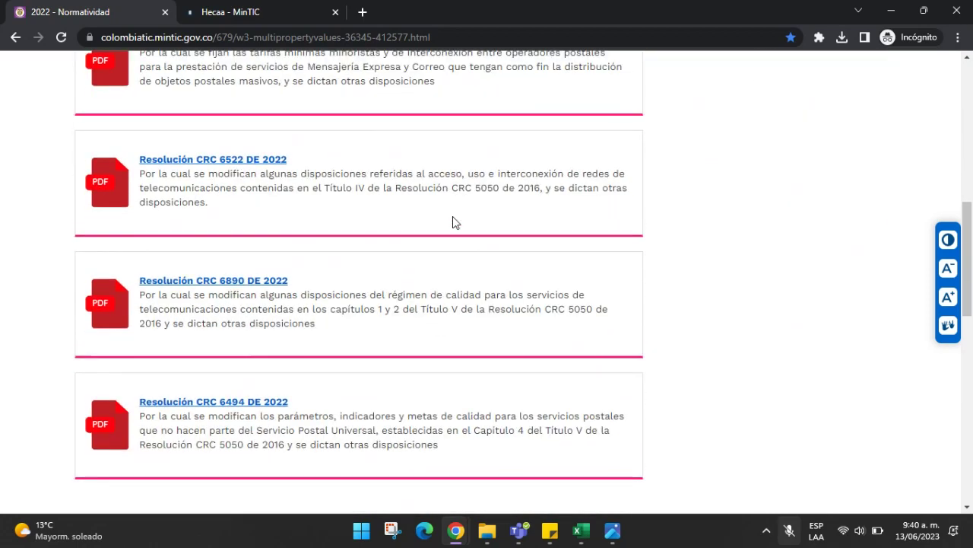
middle_click(243, 401)
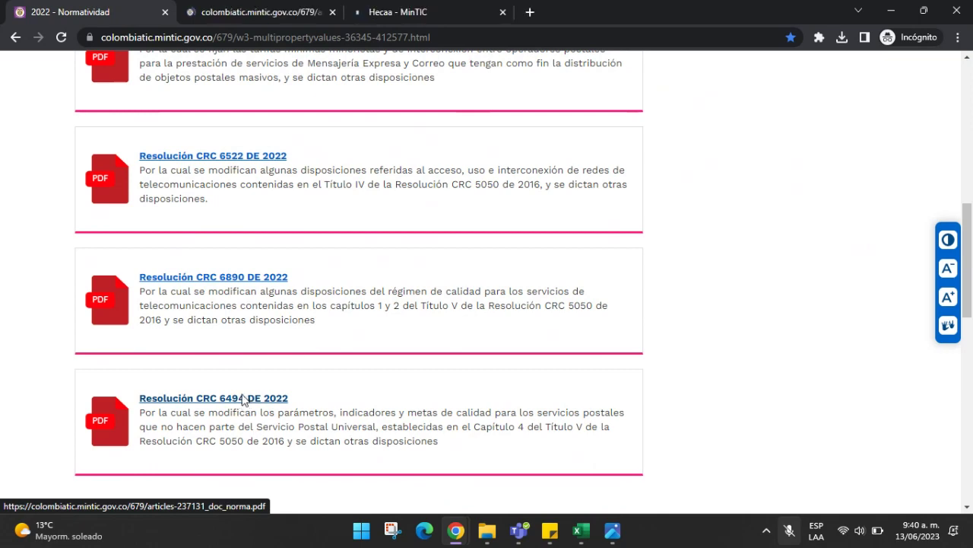
click(252, 13)
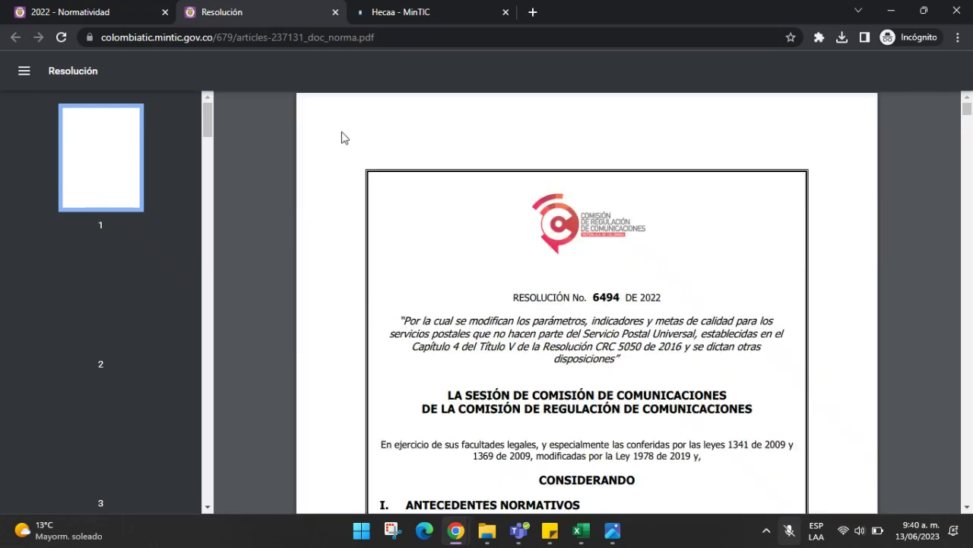
- Return to the Normatividad page and filter the regulations by year 2022, showing Todas
click(100, 15)
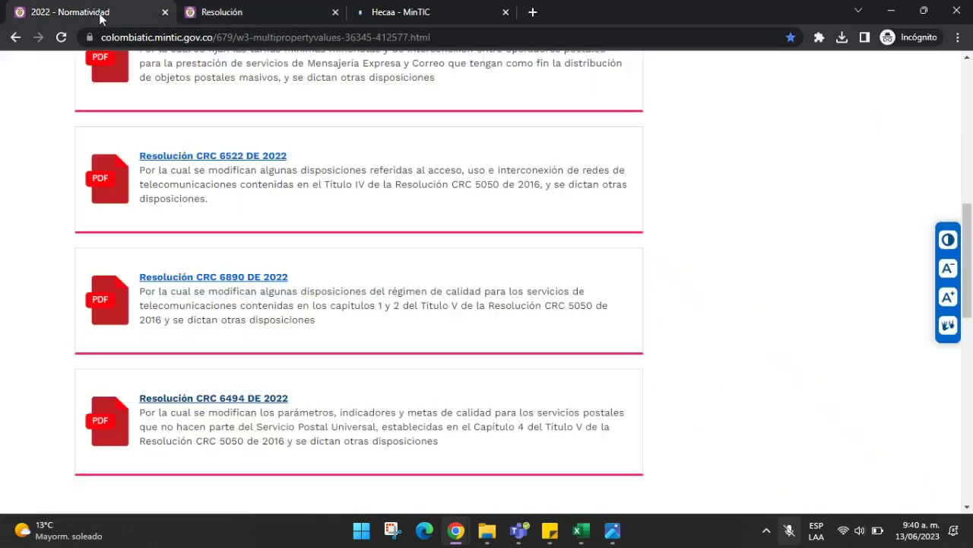
scroll(426, 251, up, 5)
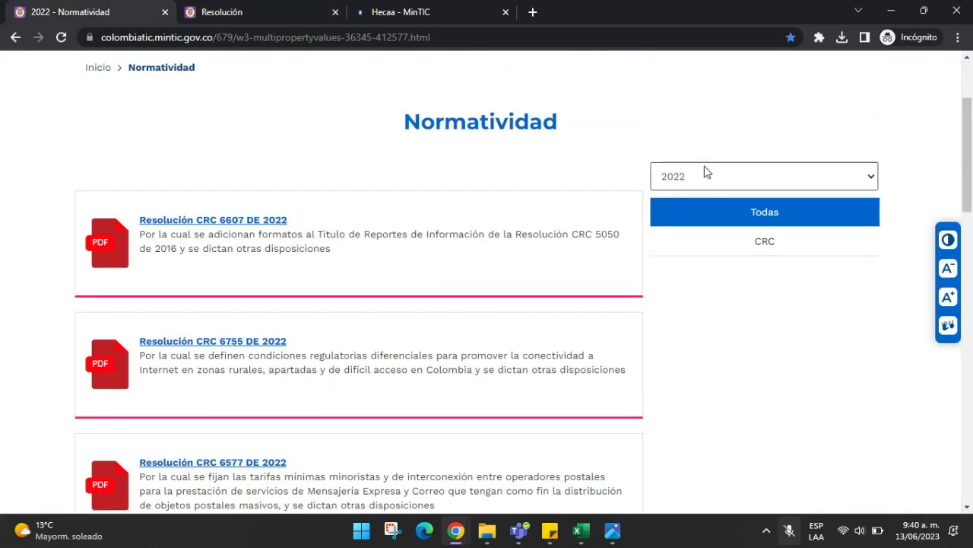
scroll(515, 175, up, 2)
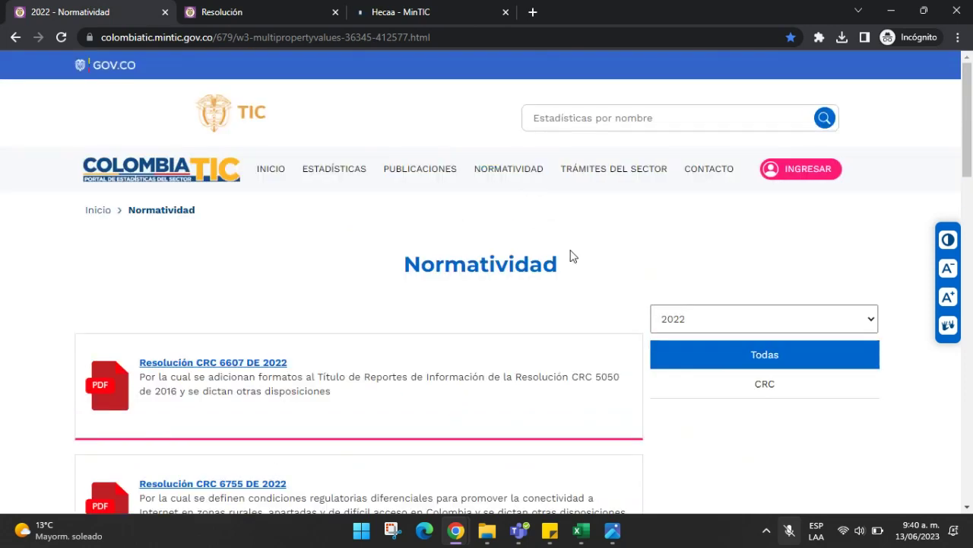
click(511, 168)
click(715, 318)
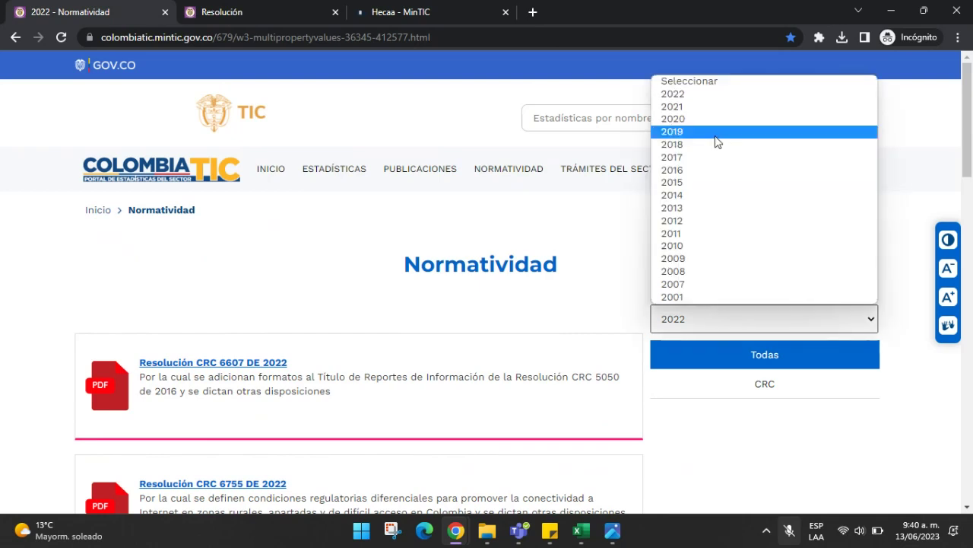
click(715, 94)
click(727, 356)
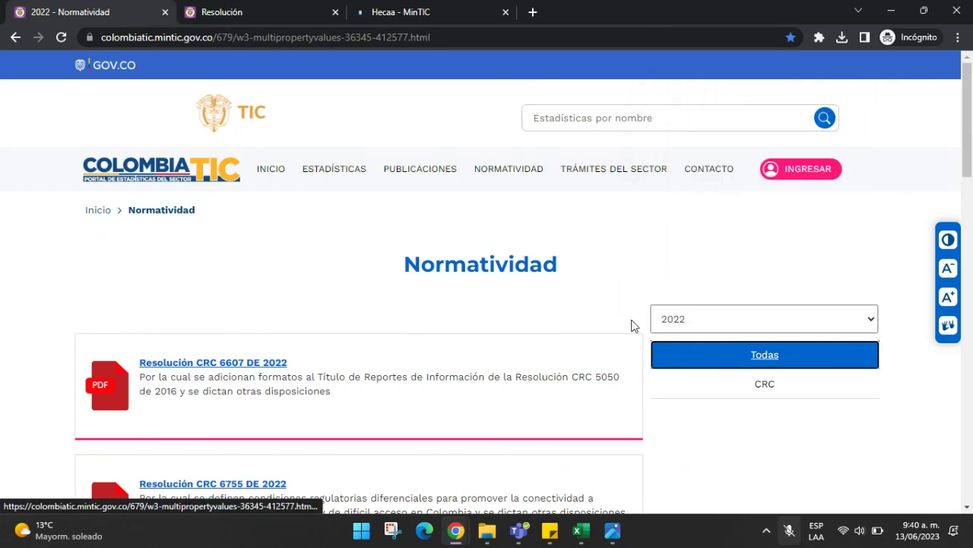
- Locate Resolución CRC 6494 DE 2022 in the filtered list and go to its already open PDF
scroll(437, 250, down, 3)
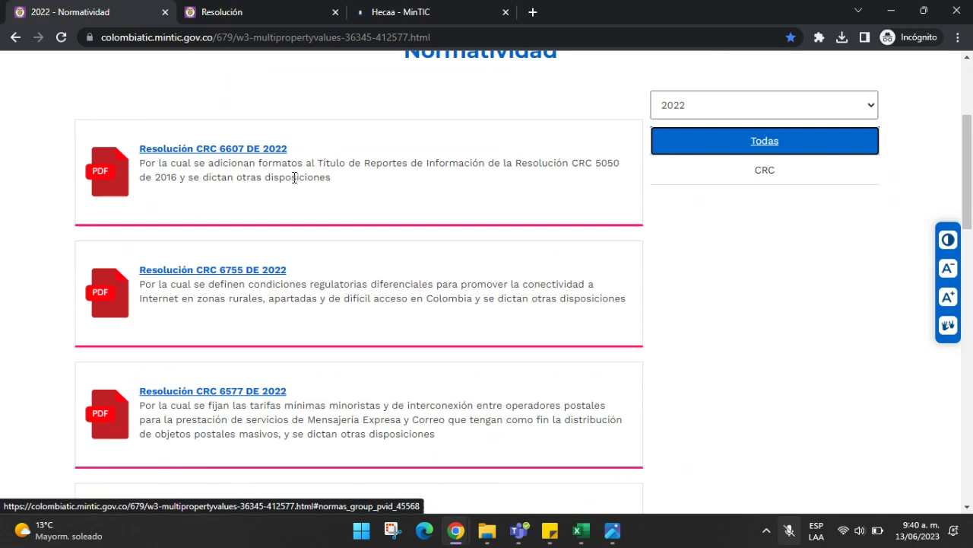
scroll(295, 177, down, 5)
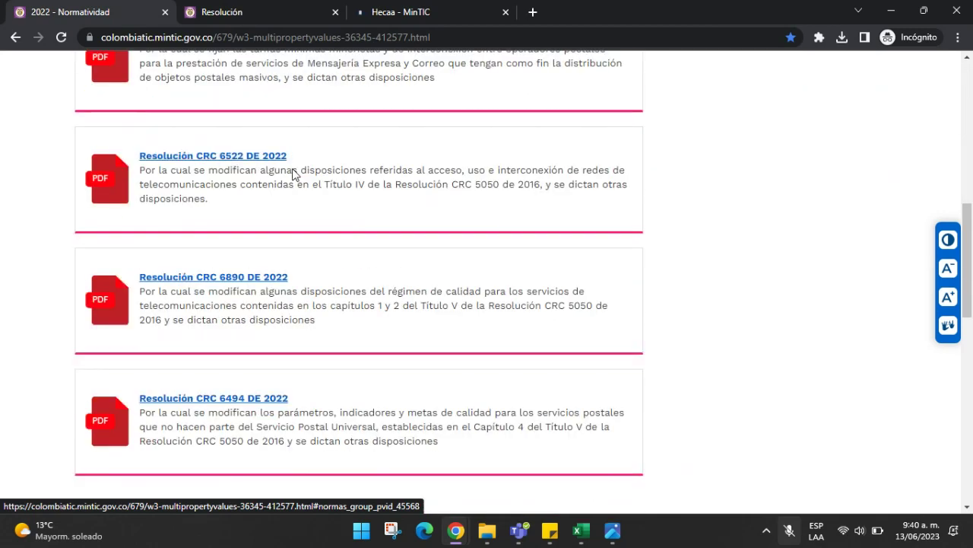
scroll(327, 222, down, 2)
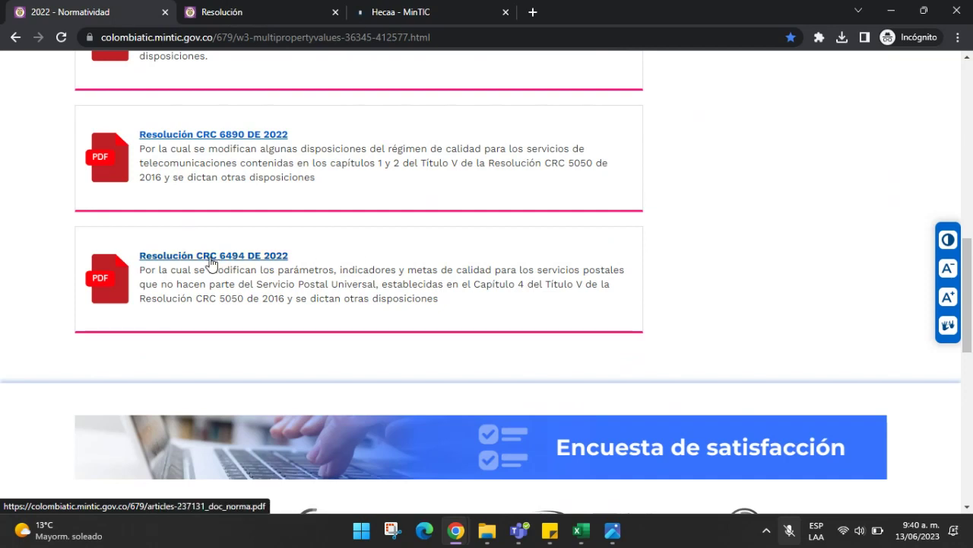
click(255, 15)
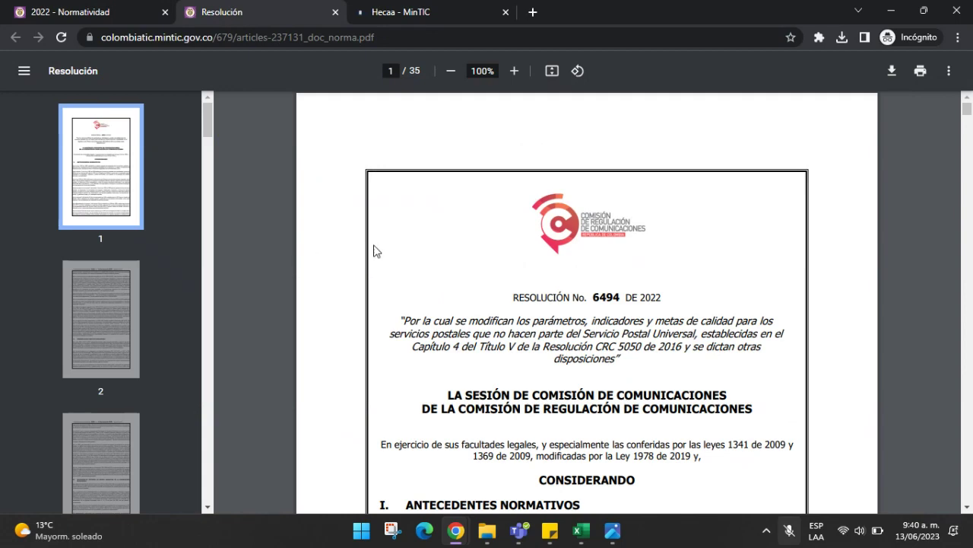
- Skim Resolución CRC 6494 from its title through the considerations and general provisions to the start of Sección 2 on page 10
scroll(373, 251, down, 1)
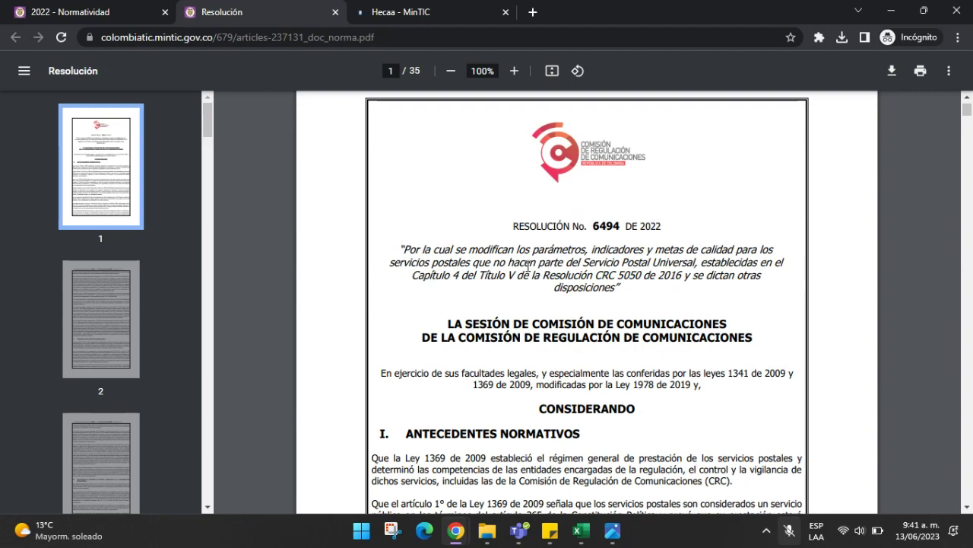
scroll(527, 264, down, 4)
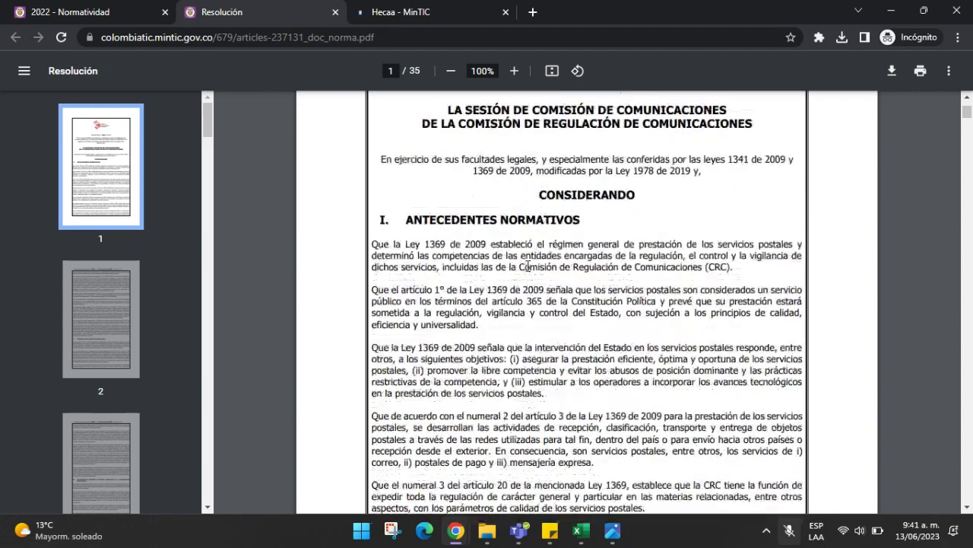
scroll(527, 264, up, 4)
scroll(527, 264, down, 15)
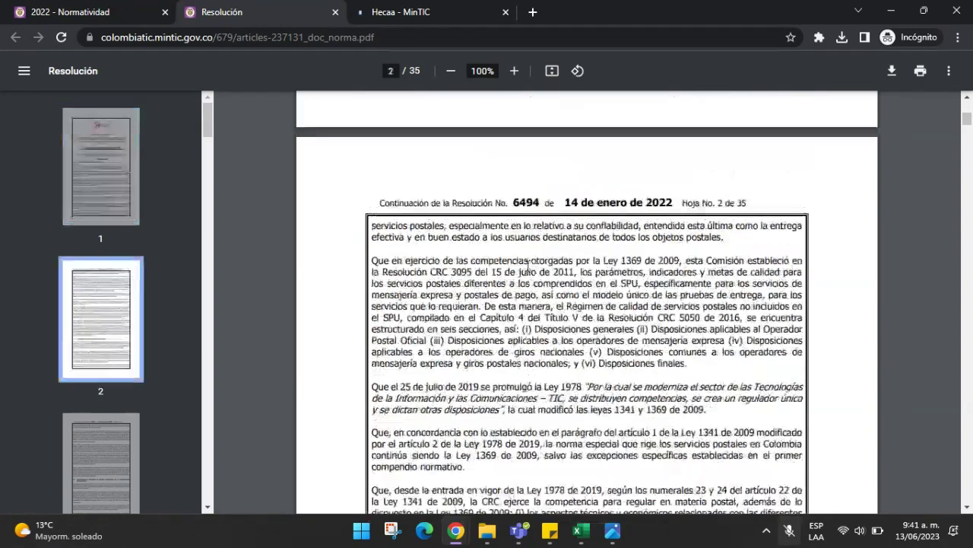
scroll(527, 264, down, 12)
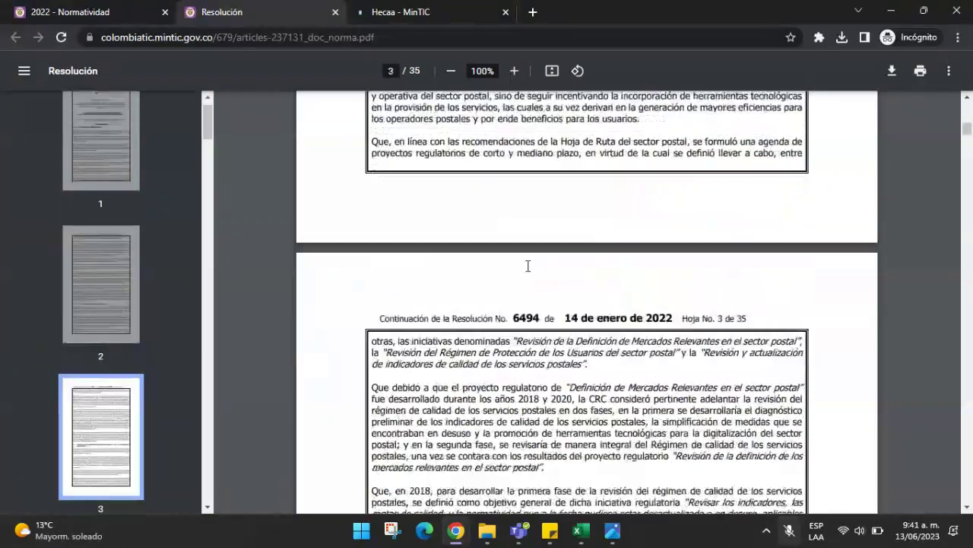
scroll(532, 242, down, 12)
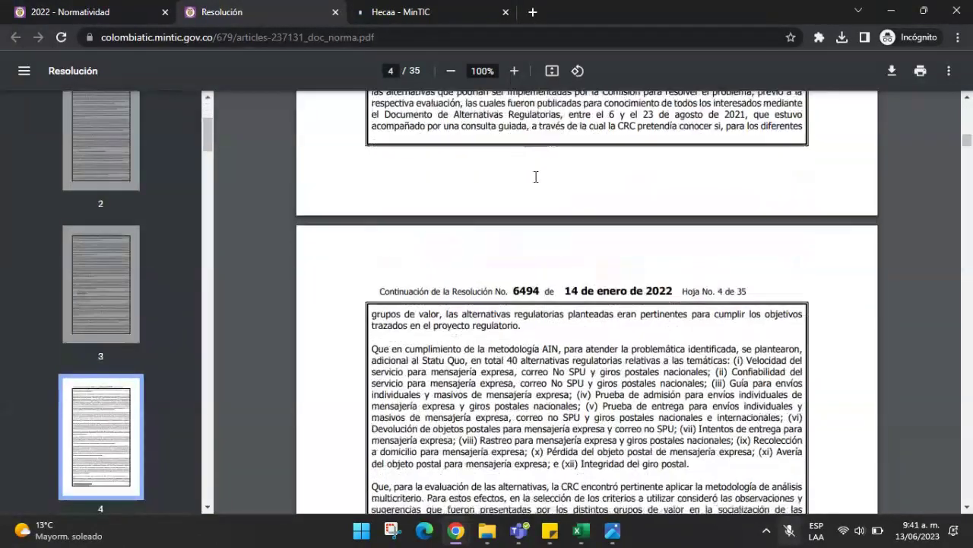
scroll(536, 175, down, 20)
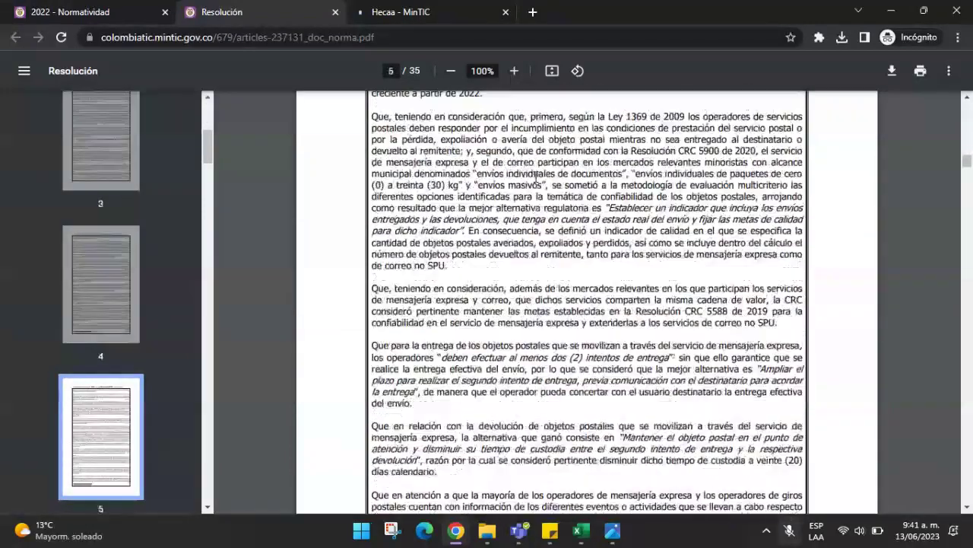
scroll(552, 183, down, 20)
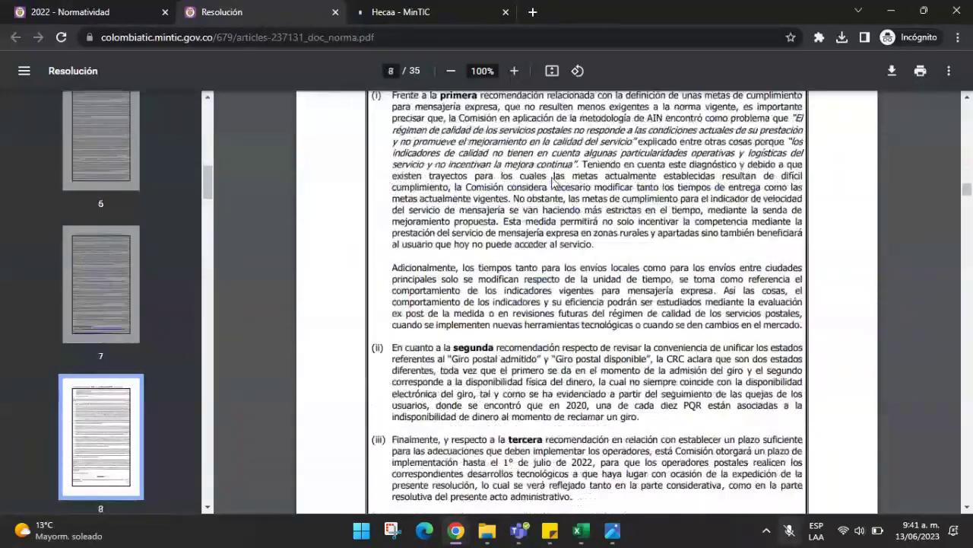
scroll(554, 184, down, 5)
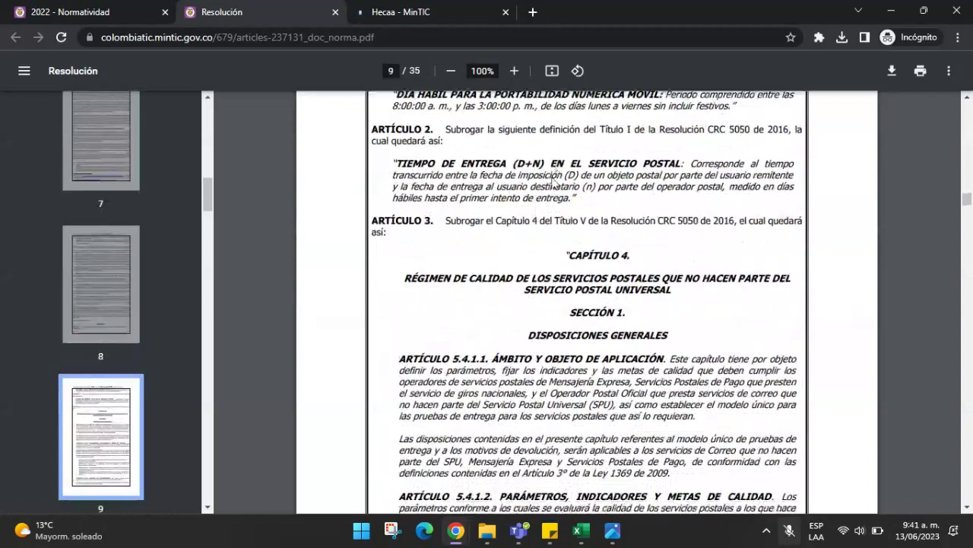
scroll(540, 261, down, 9)
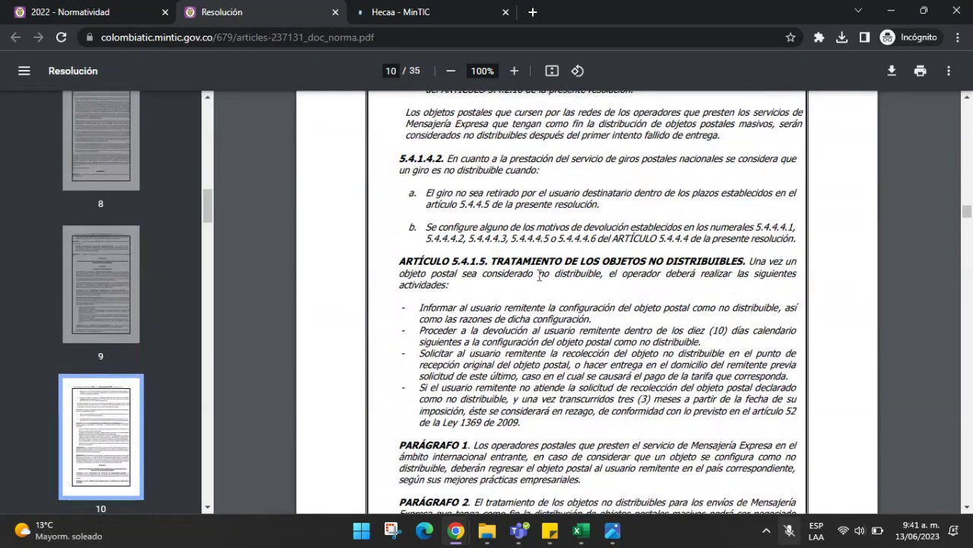
scroll(539, 275, down, 4)
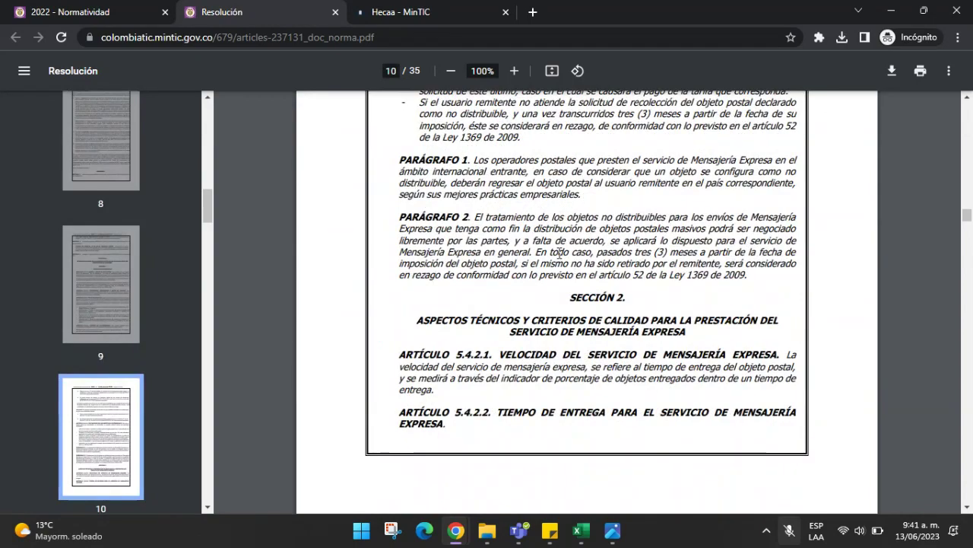
scroll(557, 247, down, 3)
scroll(558, 247, up, 3)
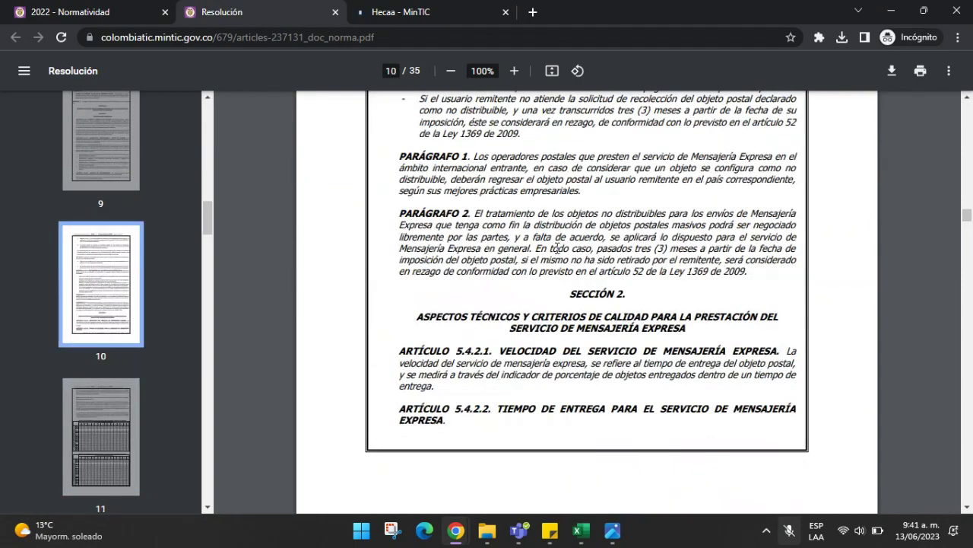
- Look over the route category matrices, delivery compliance targets and shipping guide requirements for Mensajería Expresa on pages 11 to 16
scroll(558, 247, down, 12)
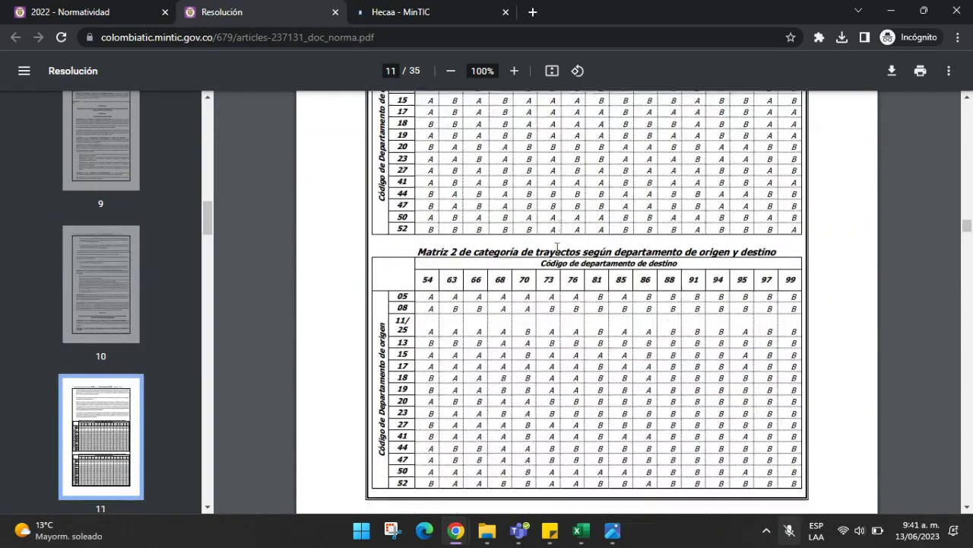
scroll(557, 247, up, 7)
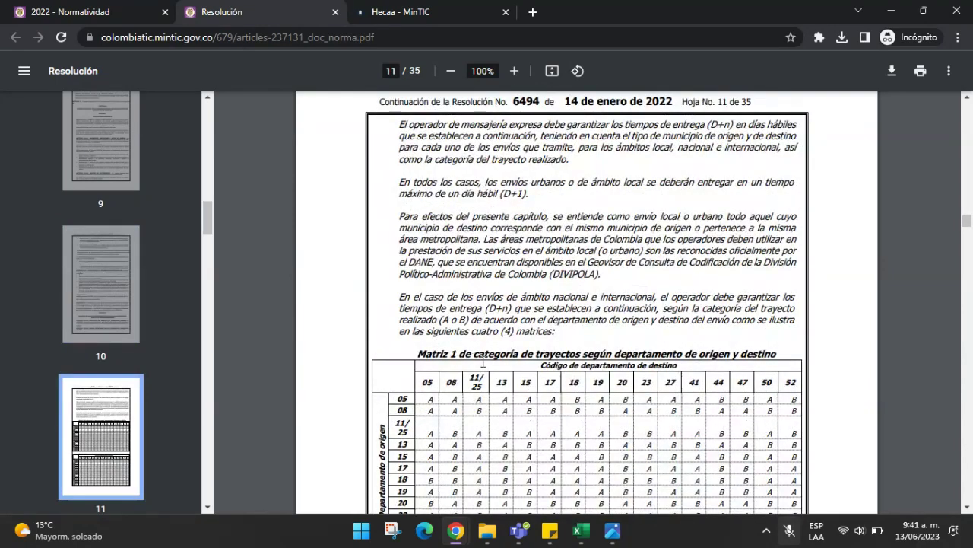
scroll(482, 366, down, 10)
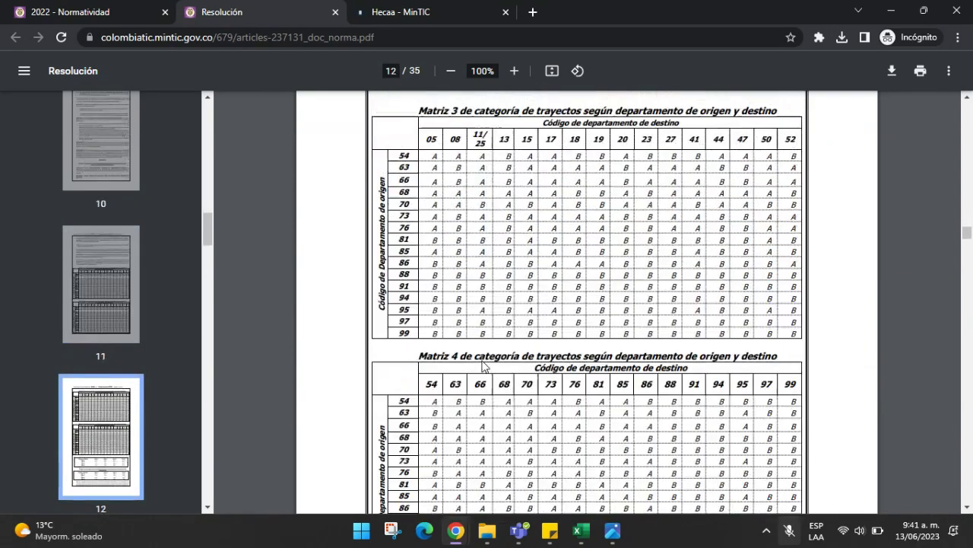
scroll(482, 366, down, 15)
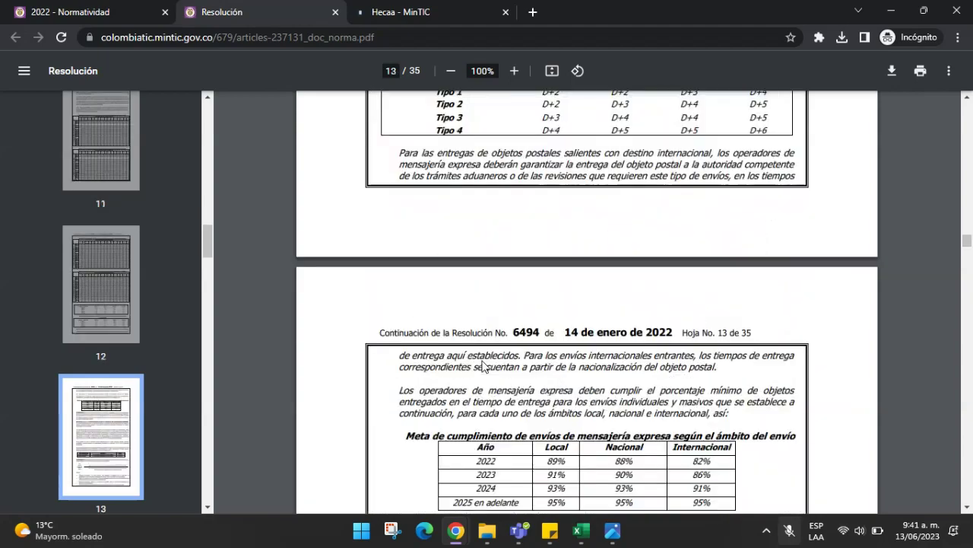
scroll(483, 366, down, 20)
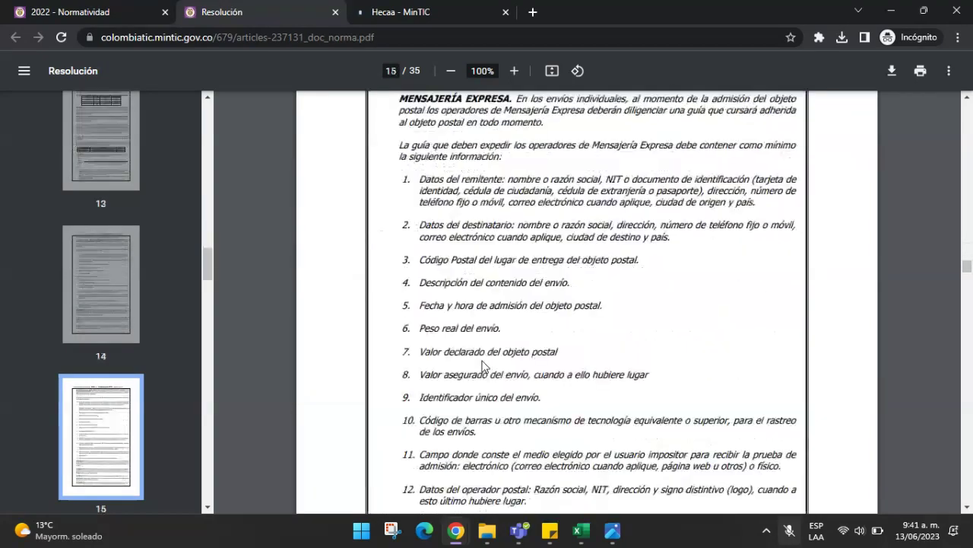
scroll(482, 365, down, 12)
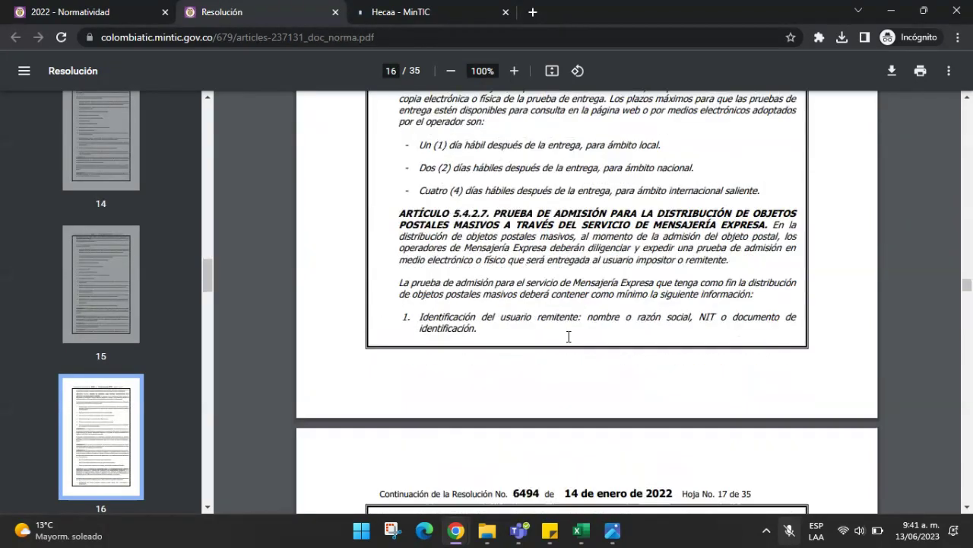
- Jump ahead to the reporting formats and locate Formato P.2.1 under Artículo 4 on page 27
drag(968, 288, 968, 402)
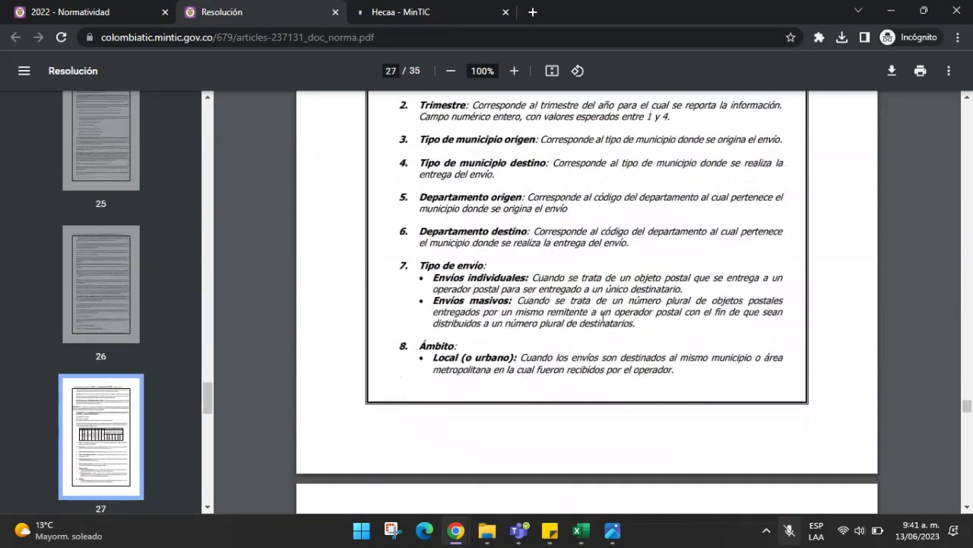
scroll(552, 328, down, 6)
scroll(552, 328, down, 4)
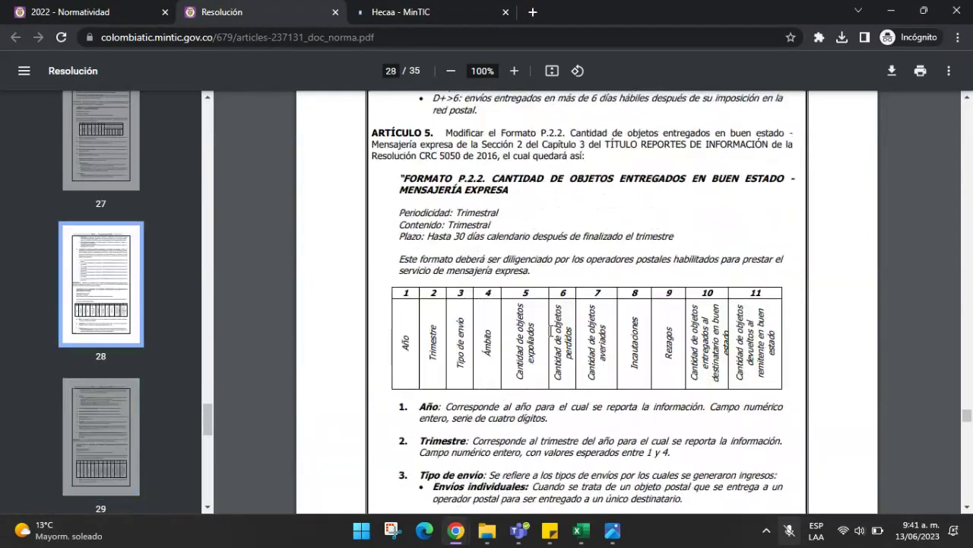
scroll(551, 330, up, 10)
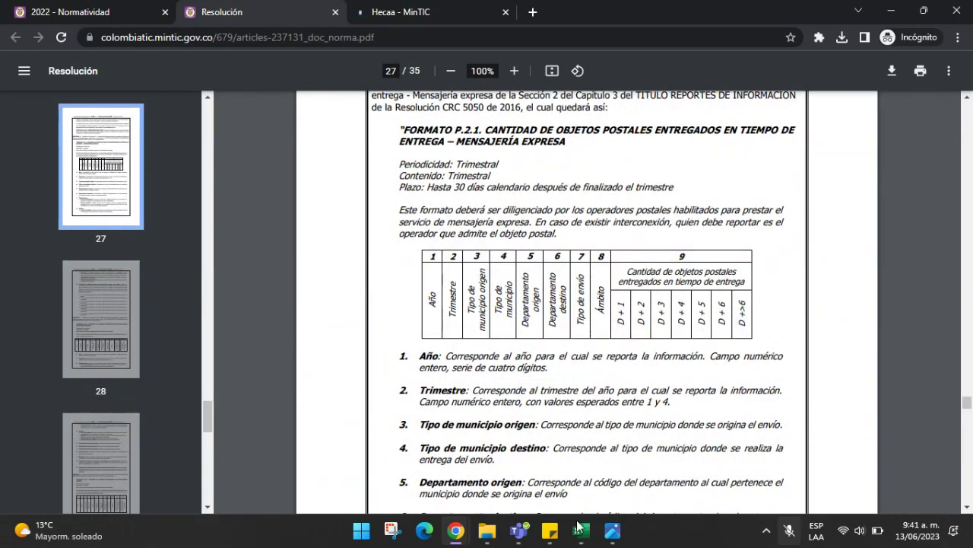
- Check the Formato P.2.1 entry in the Excel reporting calendar and return to the resolution PDF
mouse_move(581, 530)
click(766, 427)
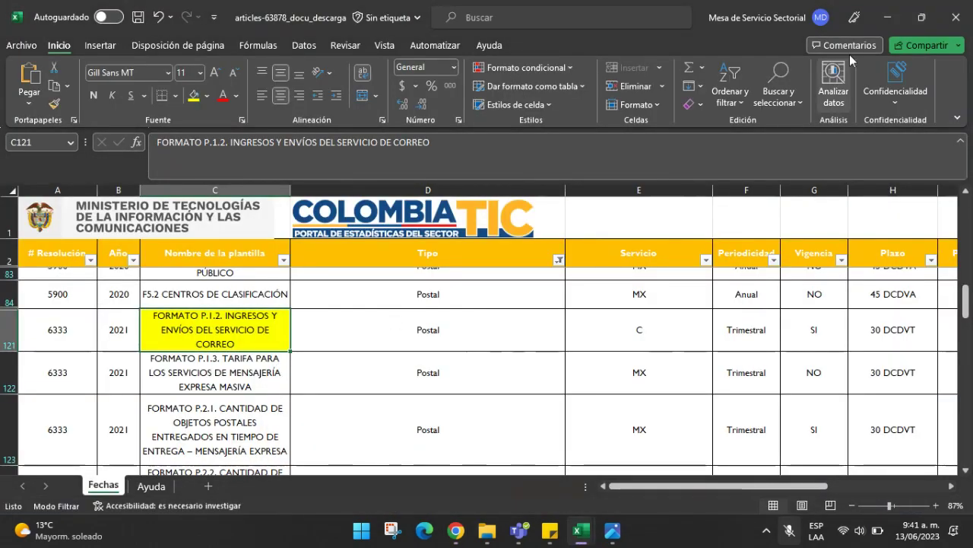
click(887, 17)
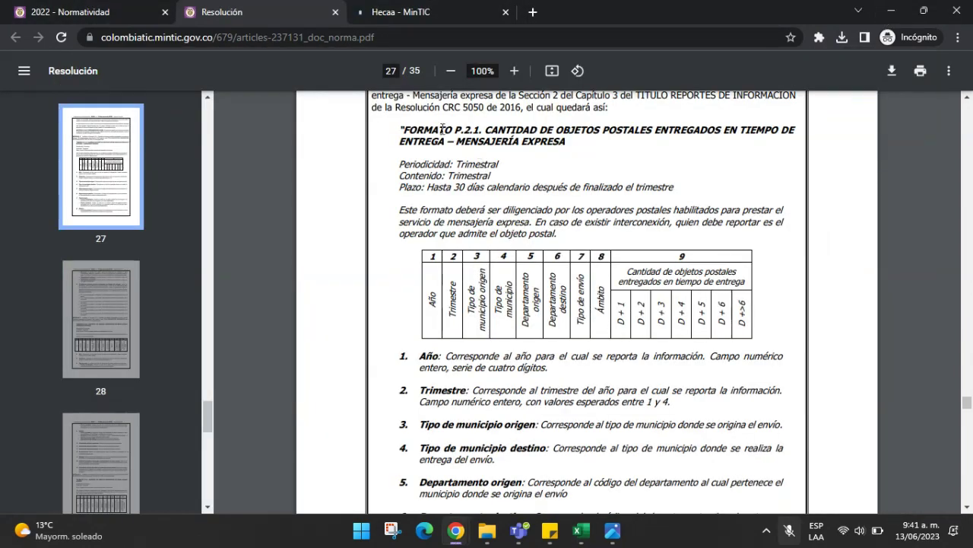
- On page 27, highlight the resolution number 6494, the FORMATO P.2.1. code and the words MENSAJERÍA EXPRESA in the format's title
scroll(427, 187, up, 2)
scroll(427, 186, up, 2)
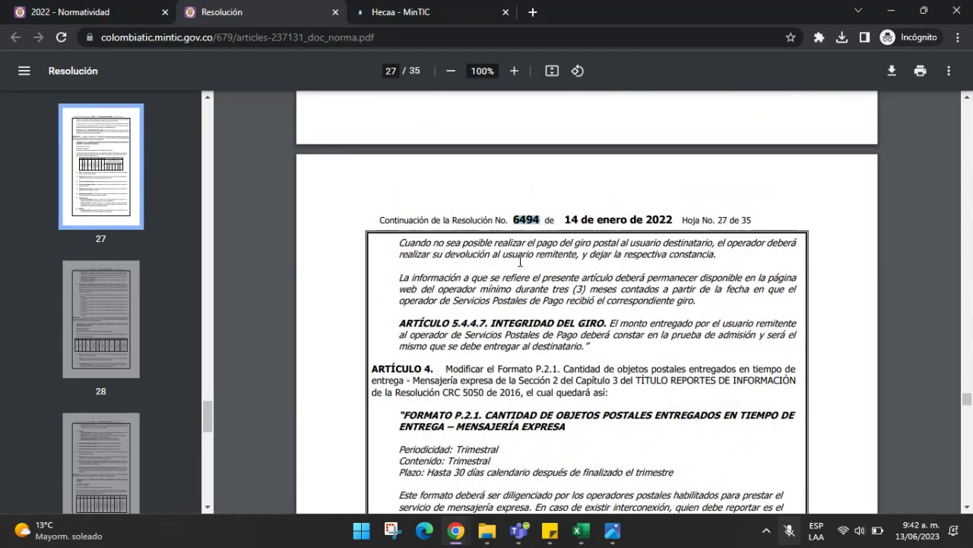
scroll(494, 280, down, 2)
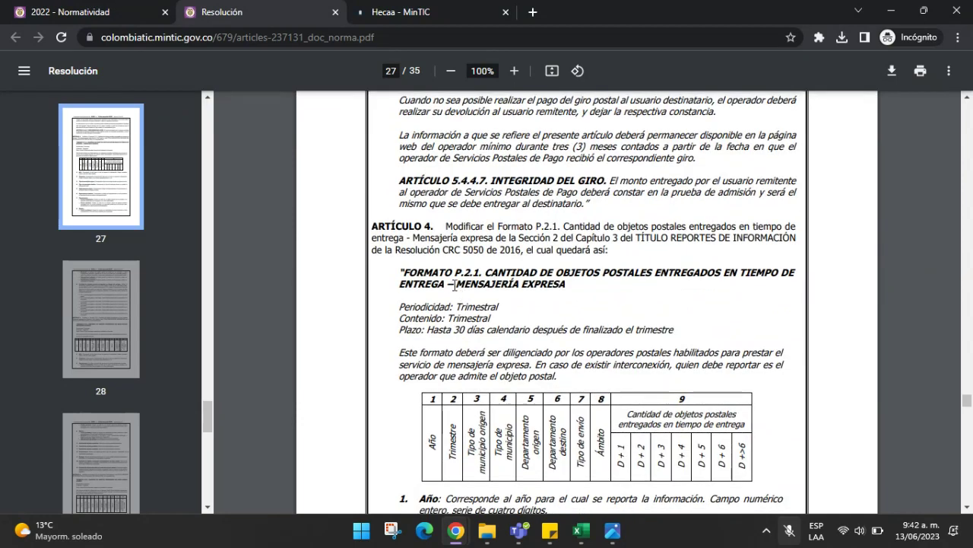
drag(404, 271, 483, 275)
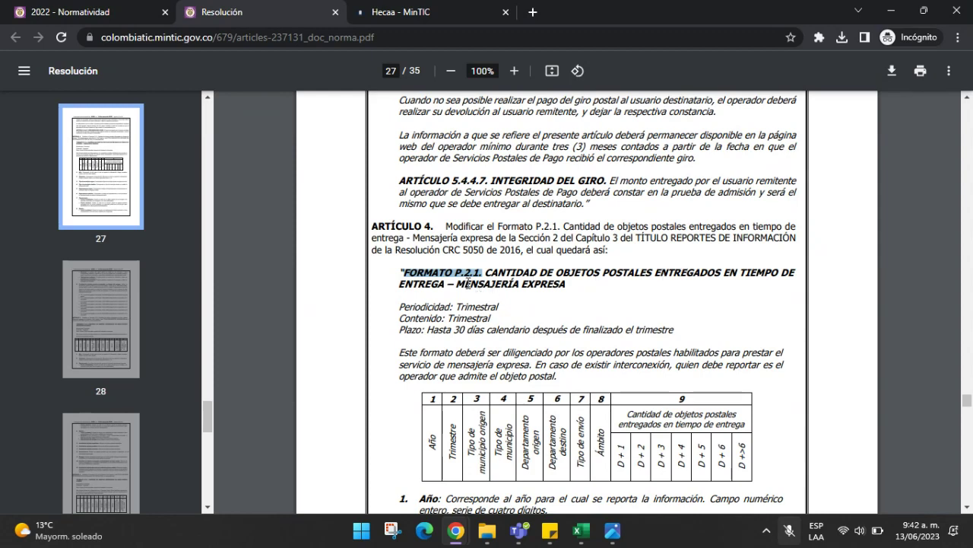
drag(458, 283, 566, 285)
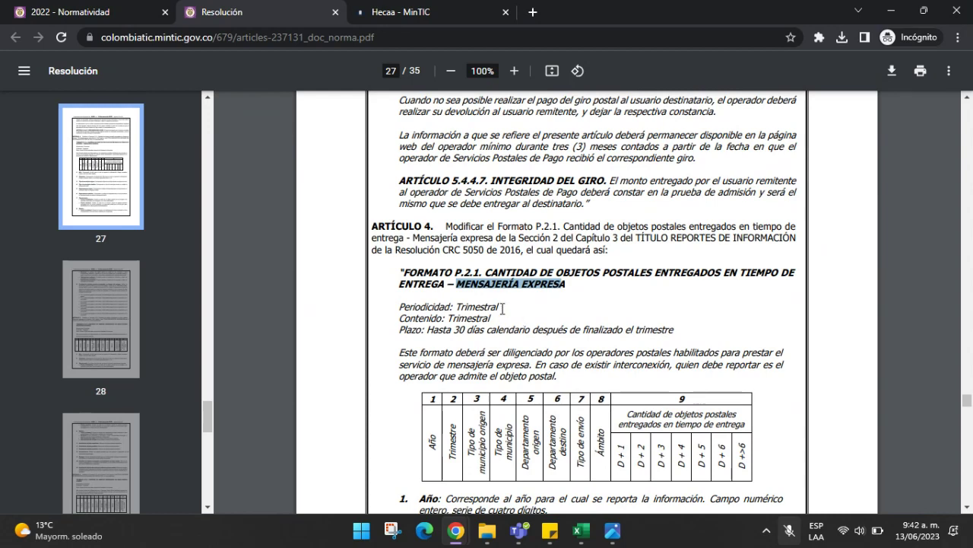
- Review Formato P.2.1's Periodicidad and Contenido lines, and highlight "mensajería expresa" in the paragraph on who must fill it in
drag(500, 307, 421, 306)
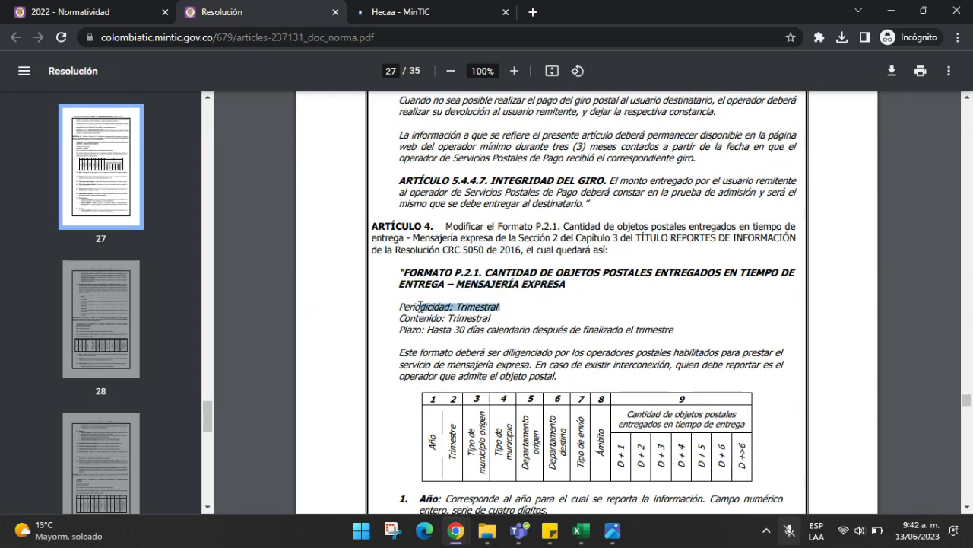
click(478, 306)
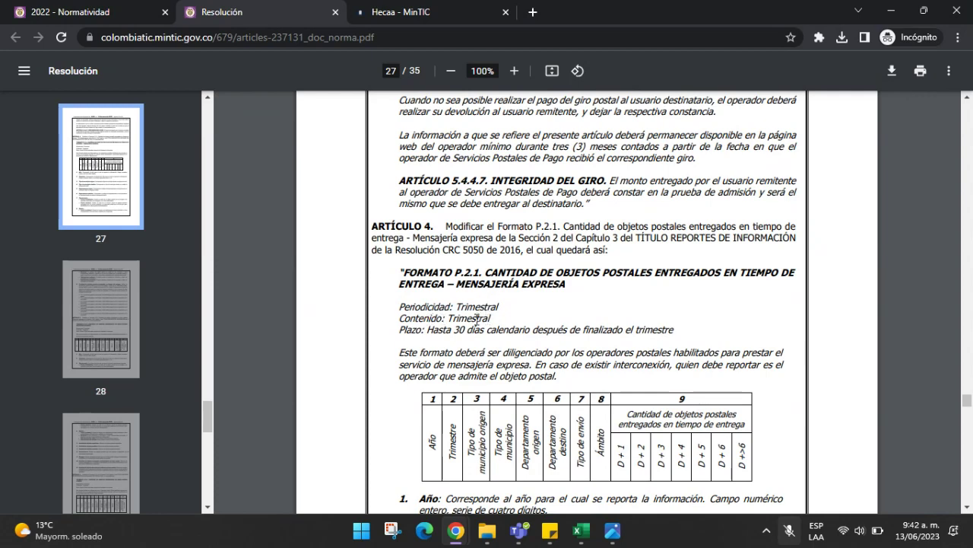
drag(500, 312, 472, 316)
click(472, 316)
scroll(646, 339, down, 1)
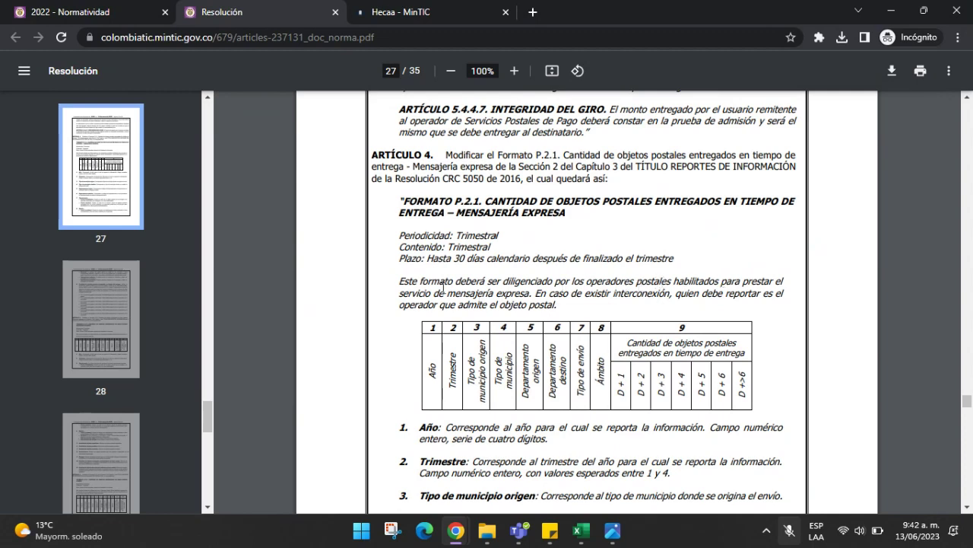
drag(448, 293, 529, 294)
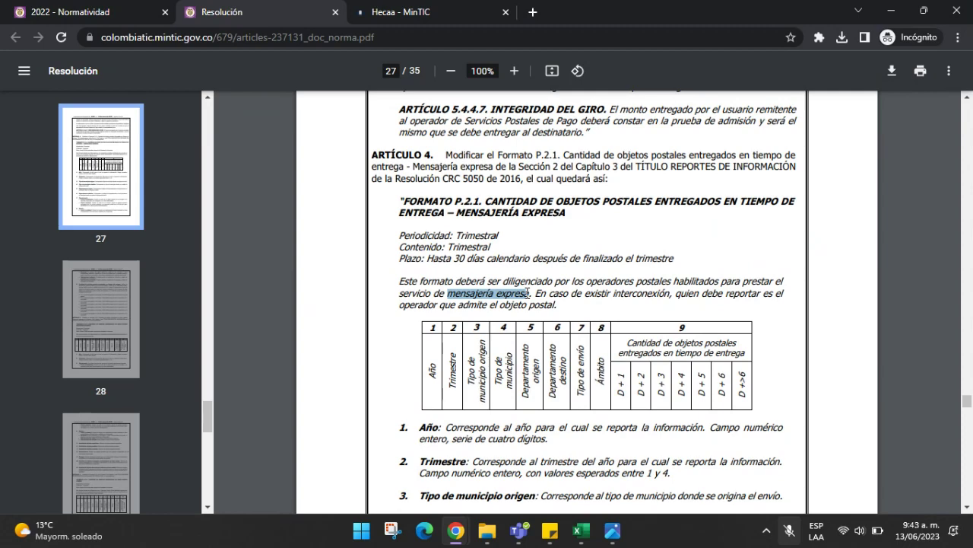
drag(567, 212, 464, 205)
- Highlight the column headings in the Formato P.2.1 table and examine the description of the Año field below it
scroll(460, 207, down, 2)
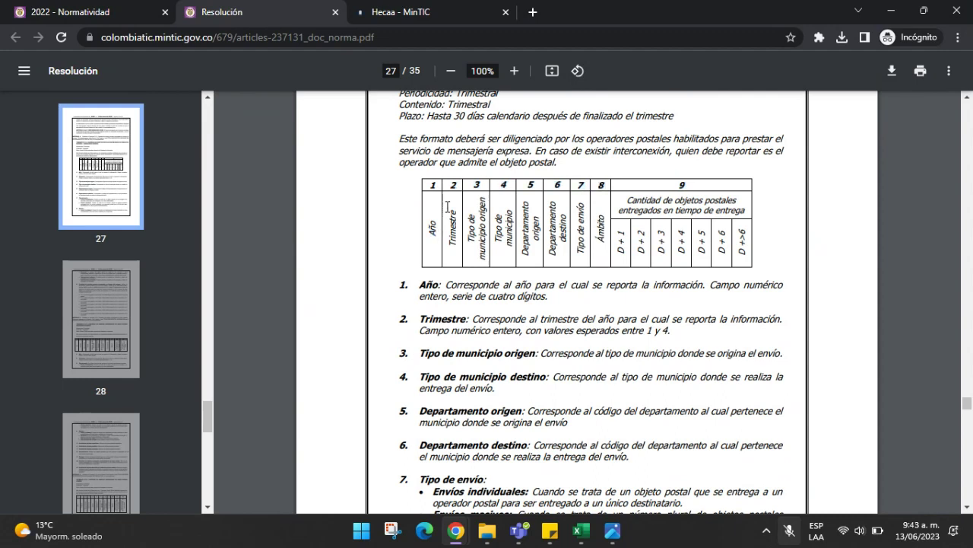
drag(475, 202, 505, 237)
drag(535, 194, 554, 214)
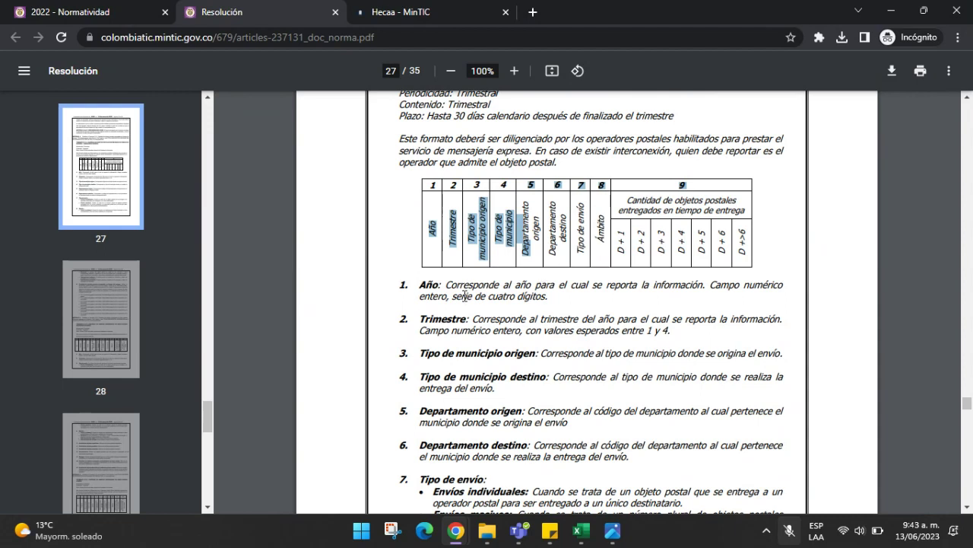
drag(439, 285, 420, 285)
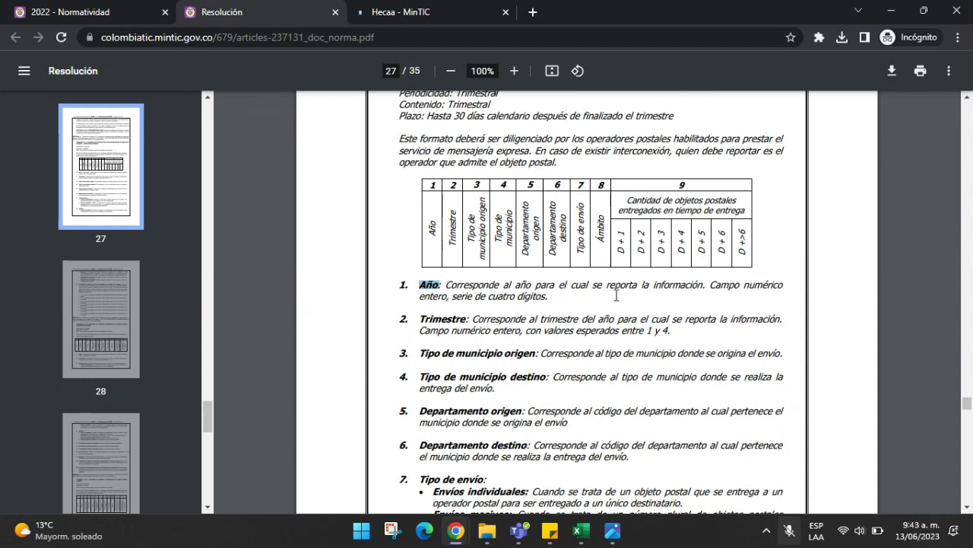
drag(712, 285, 723, 285)
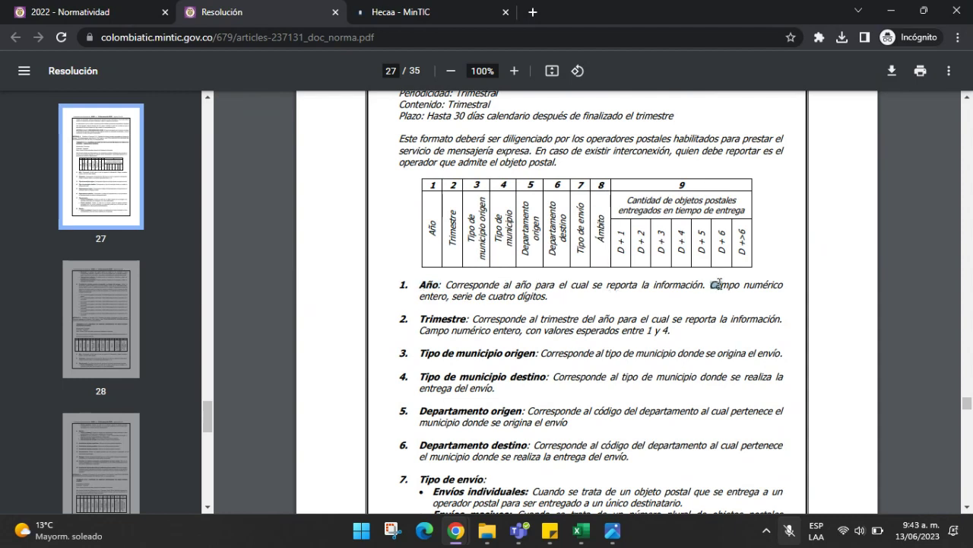
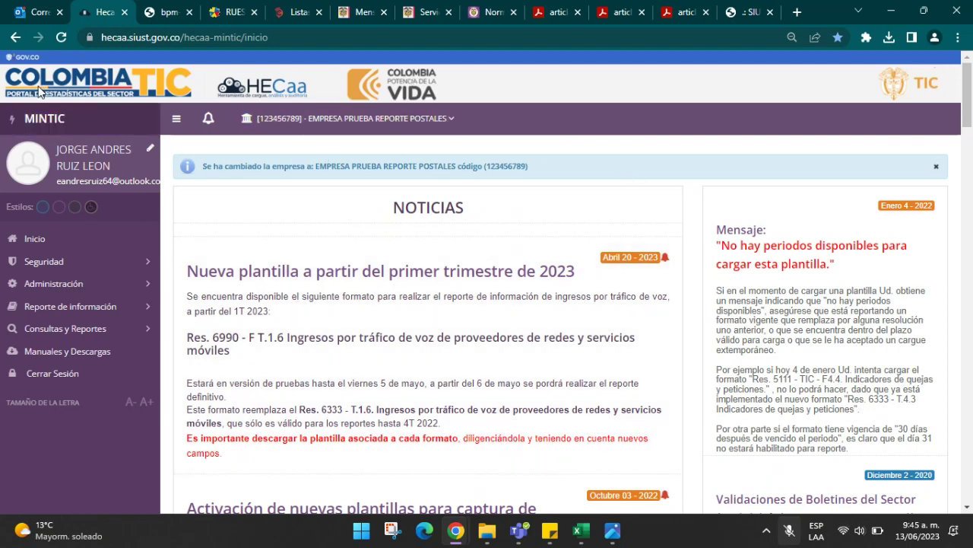
- Switch the Hecaa portal's colour style to blue
click(41, 210)
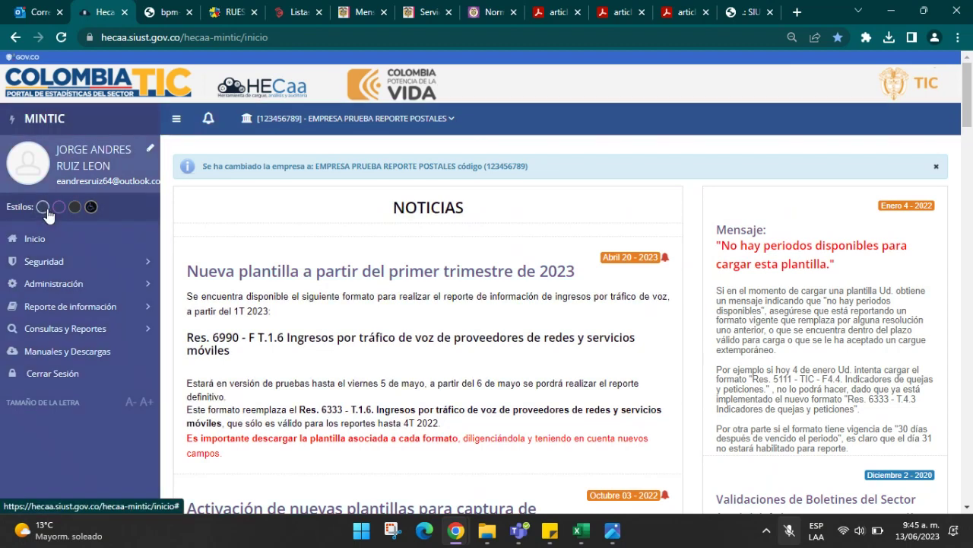
click(45, 213)
click(48, 215)
click(45, 214)
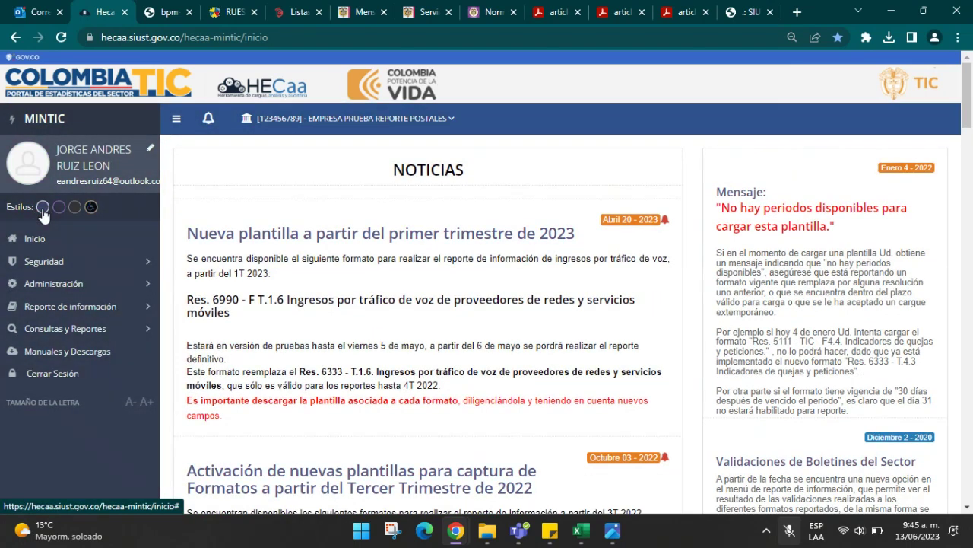
click(43, 215)
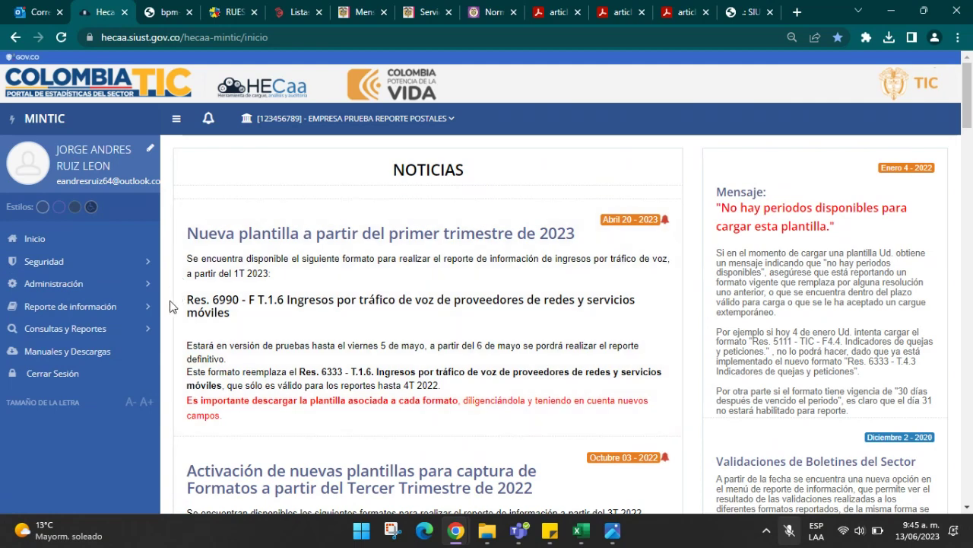
- Open Consultar plantillas from the Reporte de información options and filter the templates with Normativa set to Todos
click(96, 314)
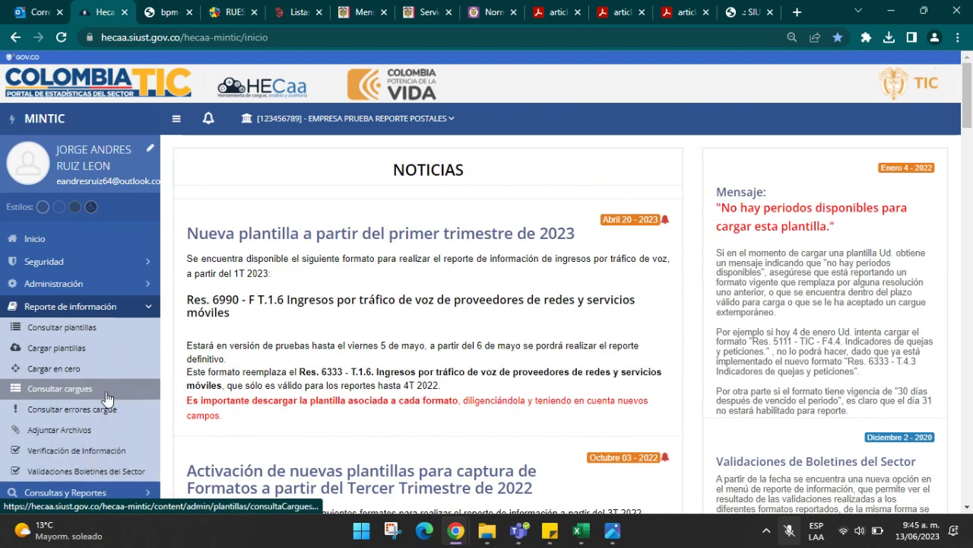
click(94, 337)
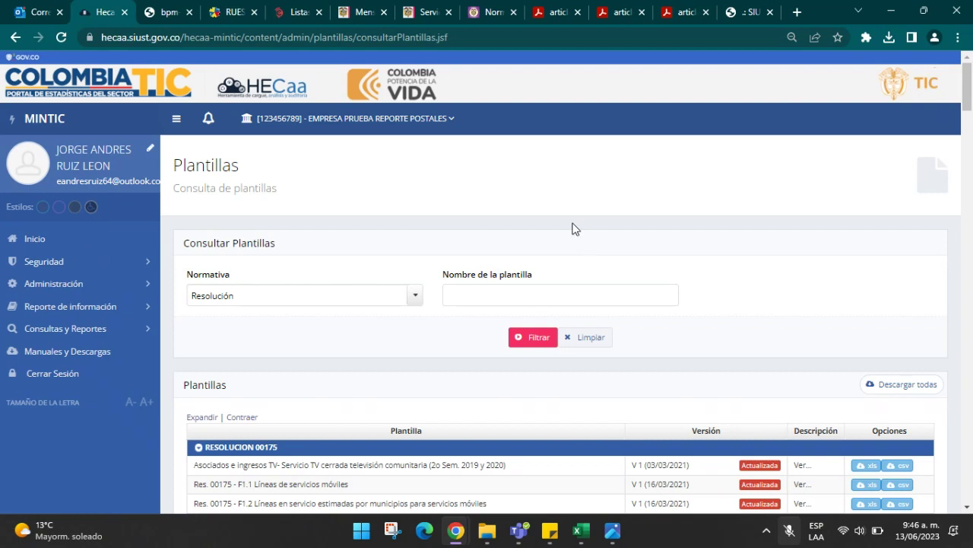
click(505, 295)
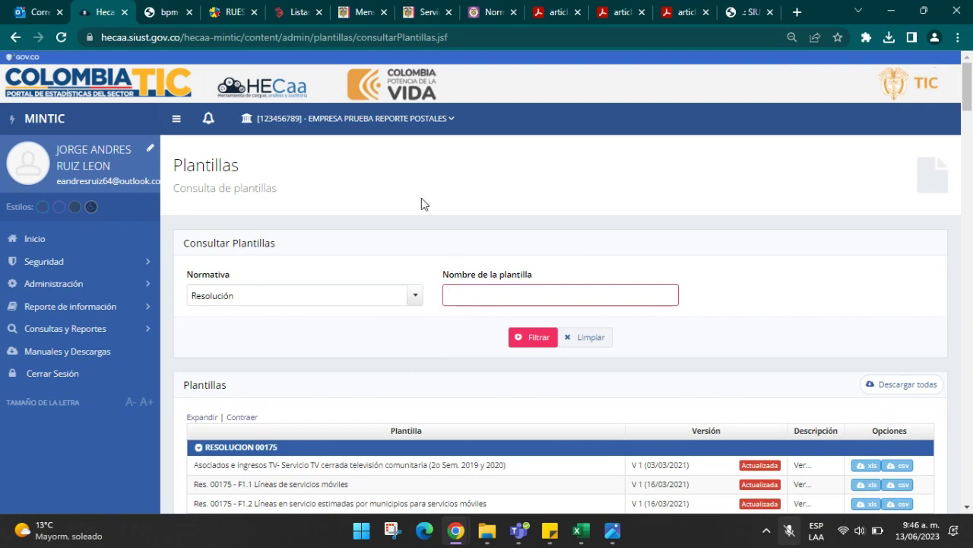
click(413, 295)
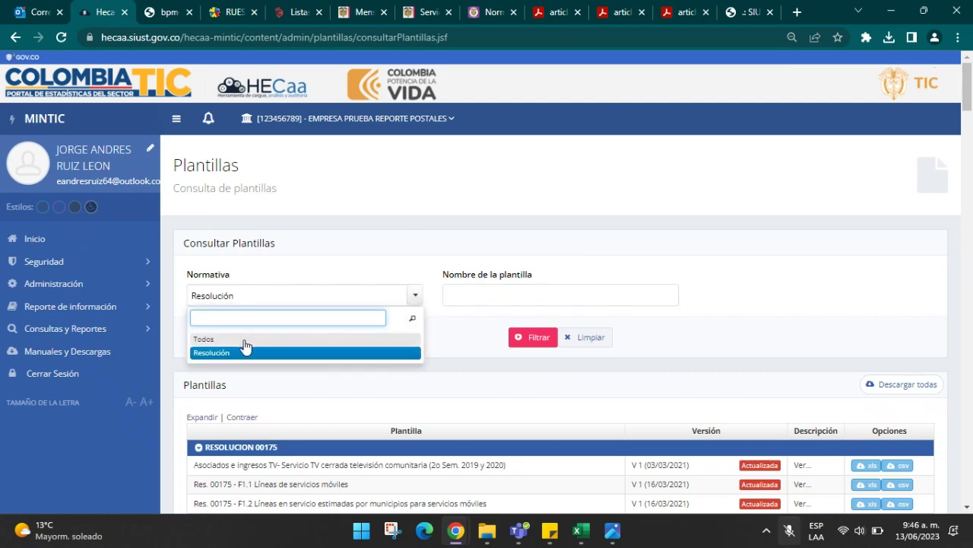
click(247, 340)
click(524, 339)
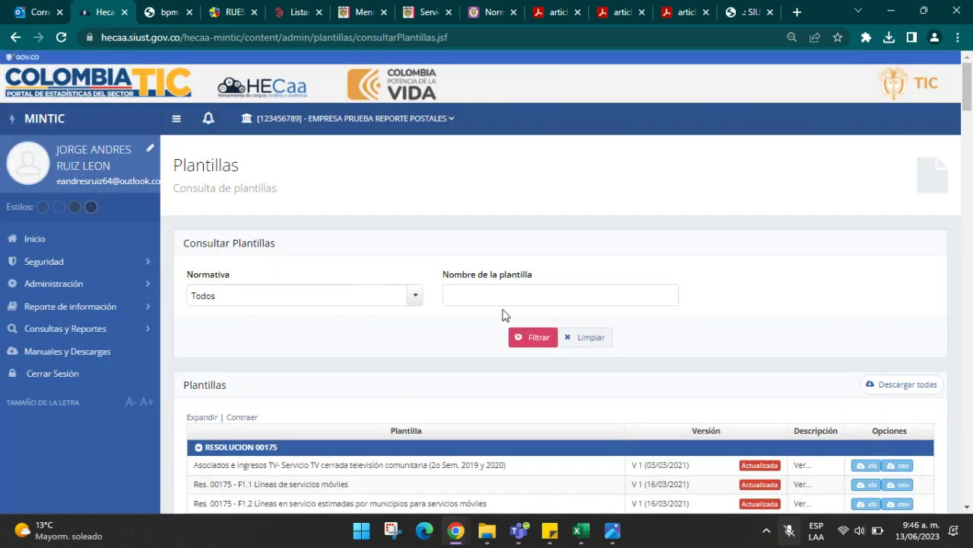
- Look through the template list, from Resolución 00175 down to the formats grouped under Resolución 6333 / 2021
scroll(502, 312, down, 2)
scroll(512, 297, down, 3)
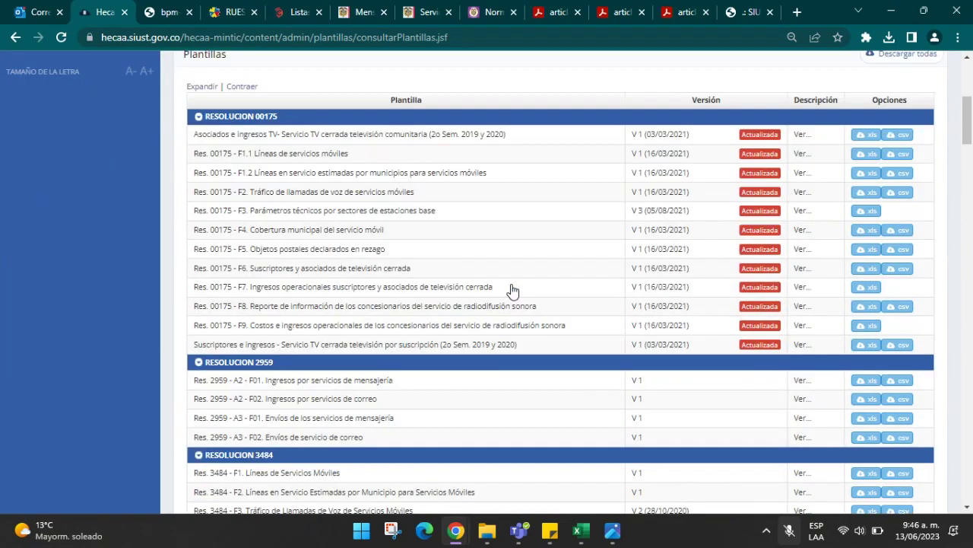
scroll(512, 290, down, 1)
scroll(512, 285, down, 4)
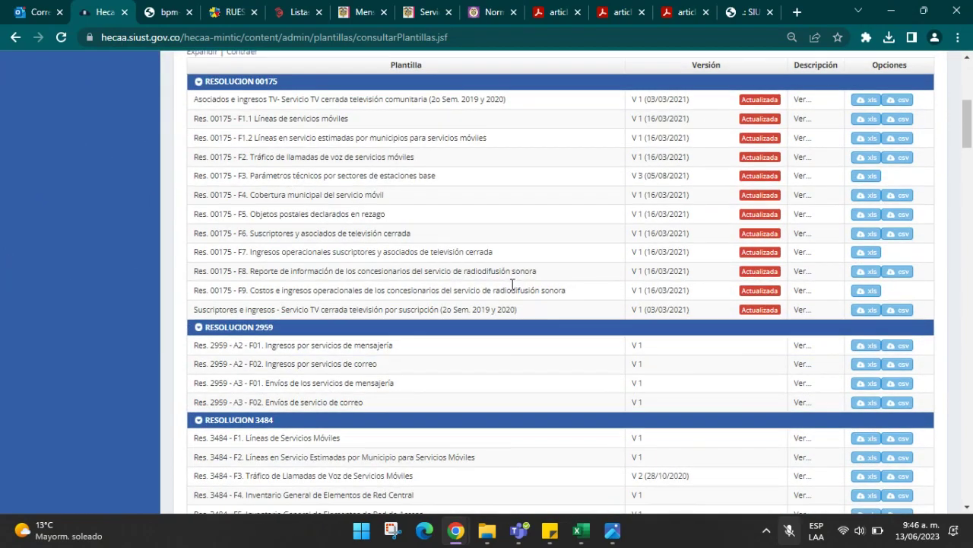
scroll(512, 286, up, 5)
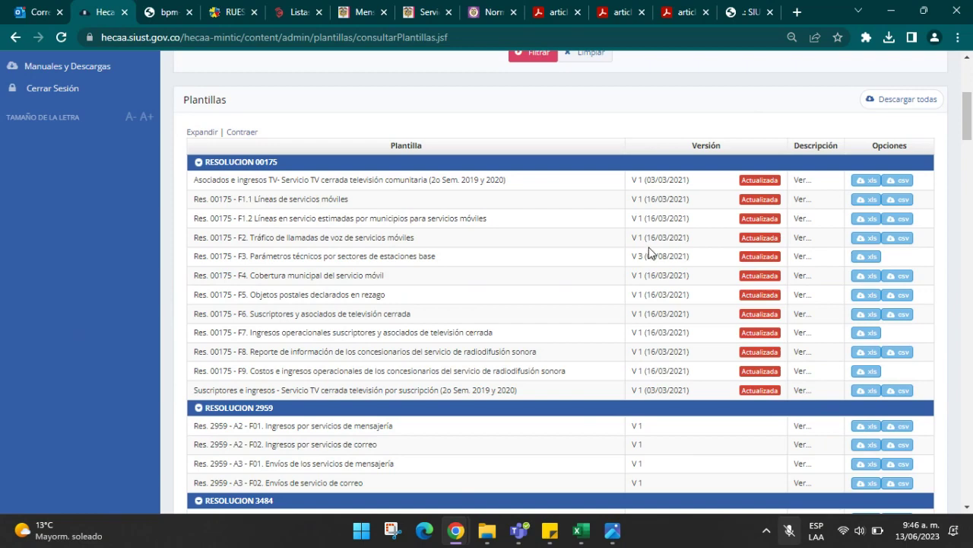
scroll(650, 252, down, 6)
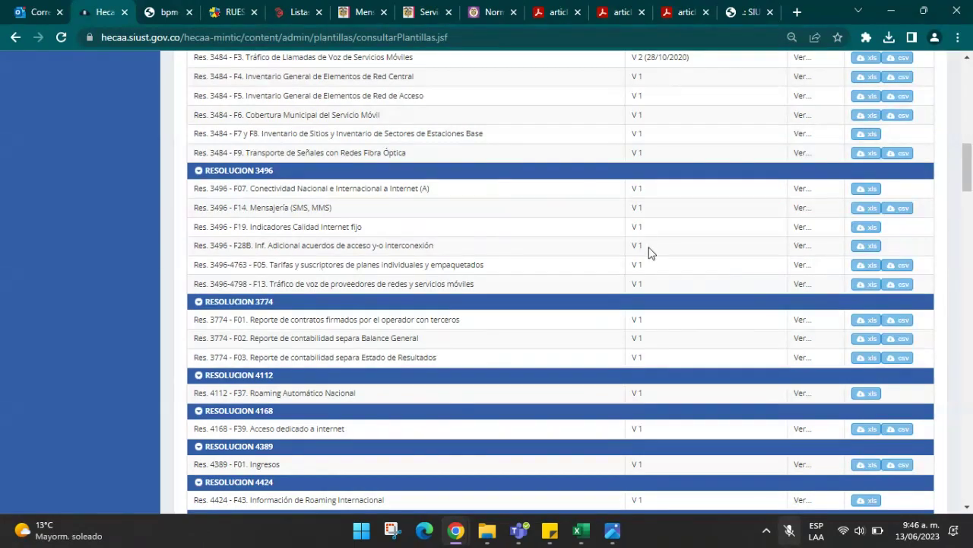
scroll(650, 252, down, 15)
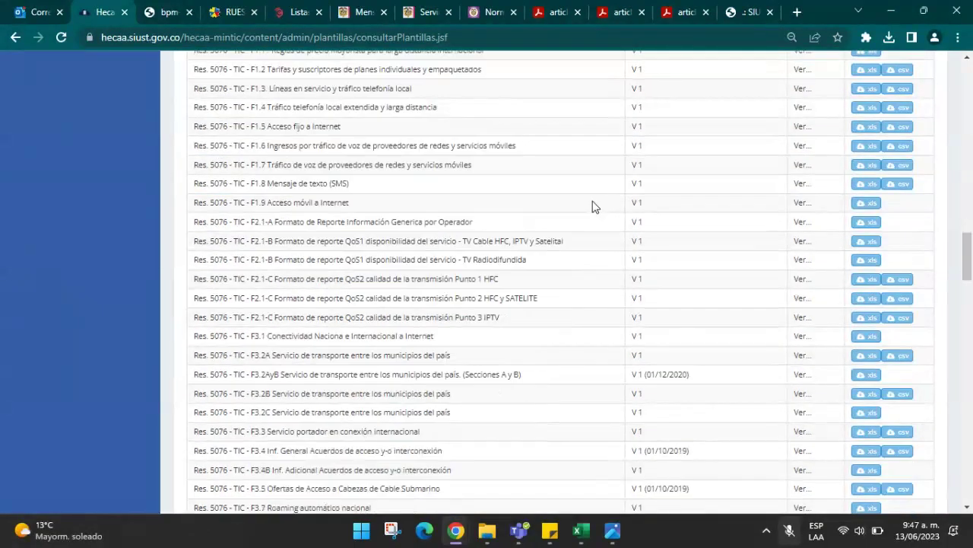
scroll(595, 207, down, 15)
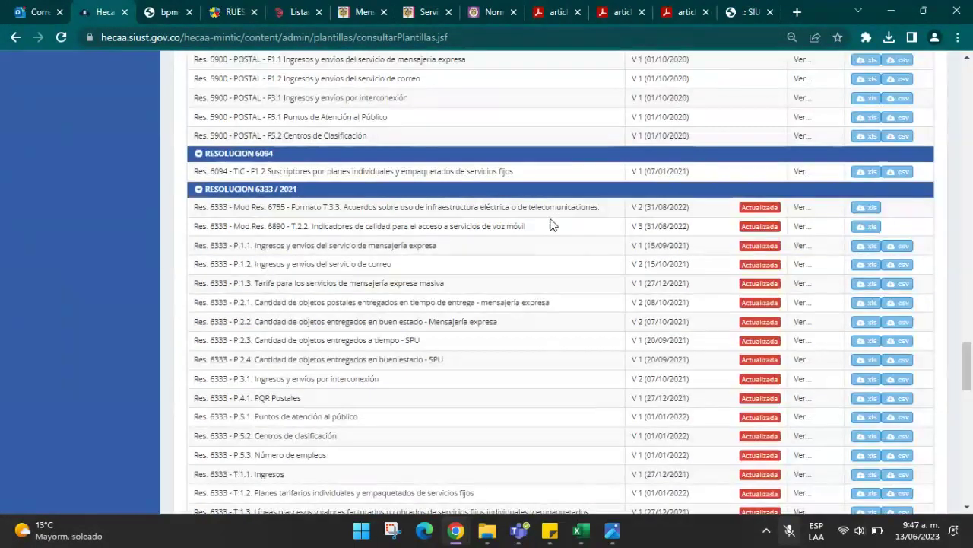
scroll(551, 223, down, 2)
scroll(334, 190, up, 1)
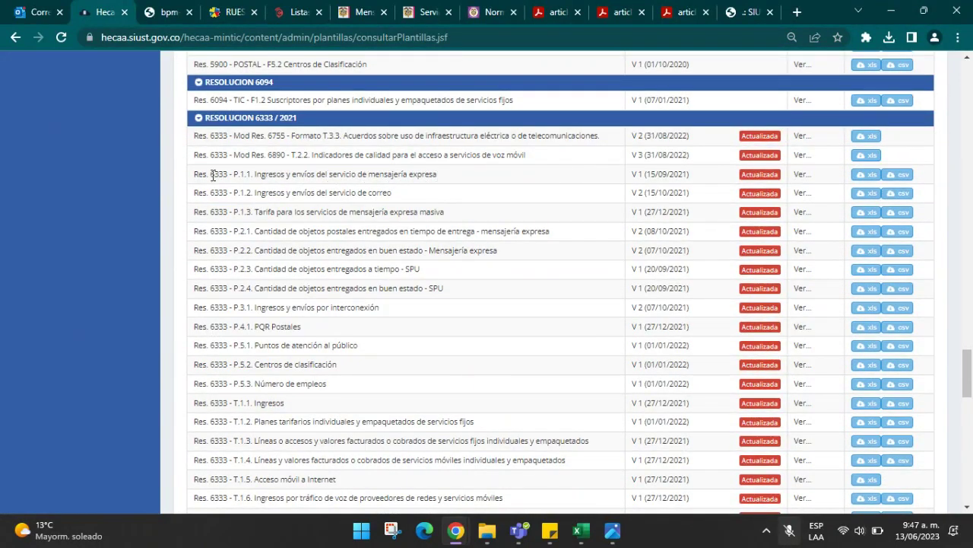
- Highlight the name and version of the Res. 6333 - P.1.1. template and view its description
drag(194, 175, 445, 182)
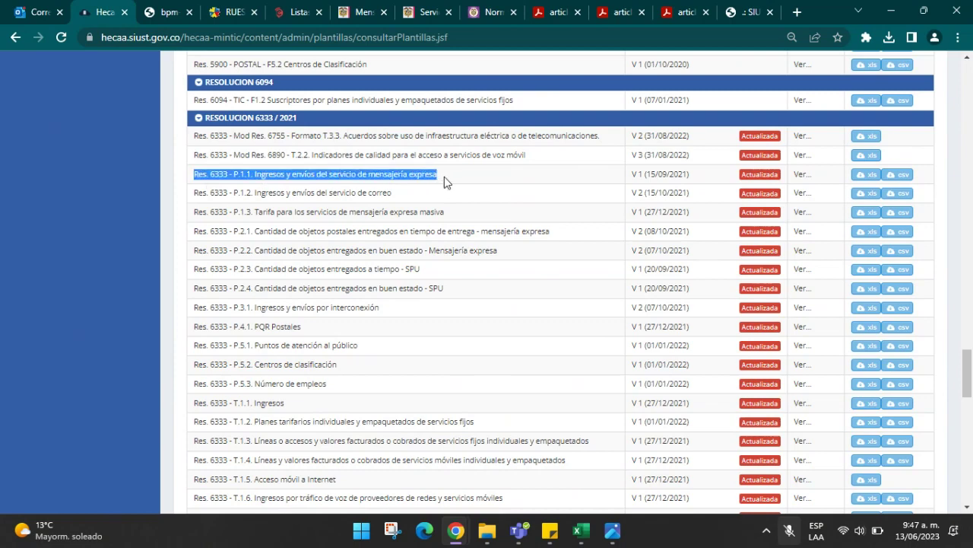
drag(632, 175, 704, 180)
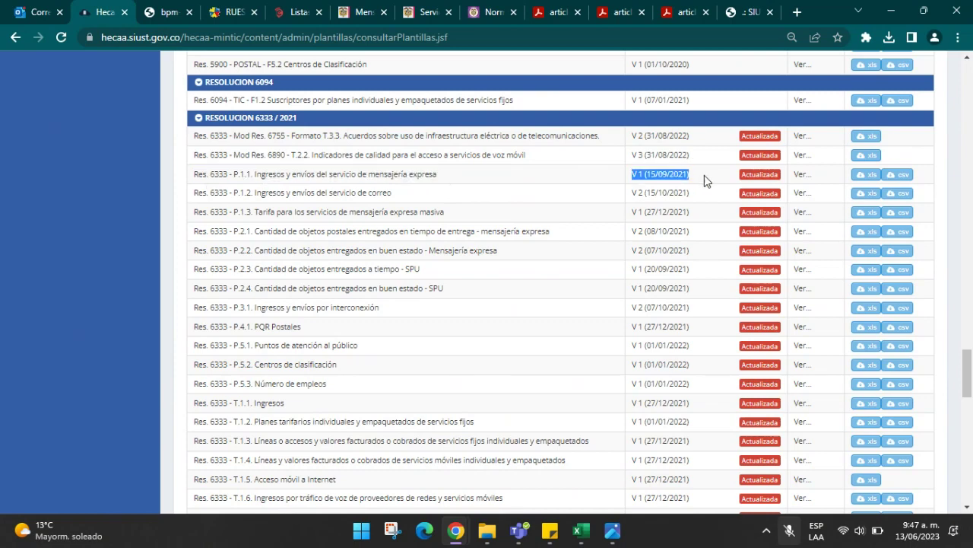
mouse_move(804, 180)
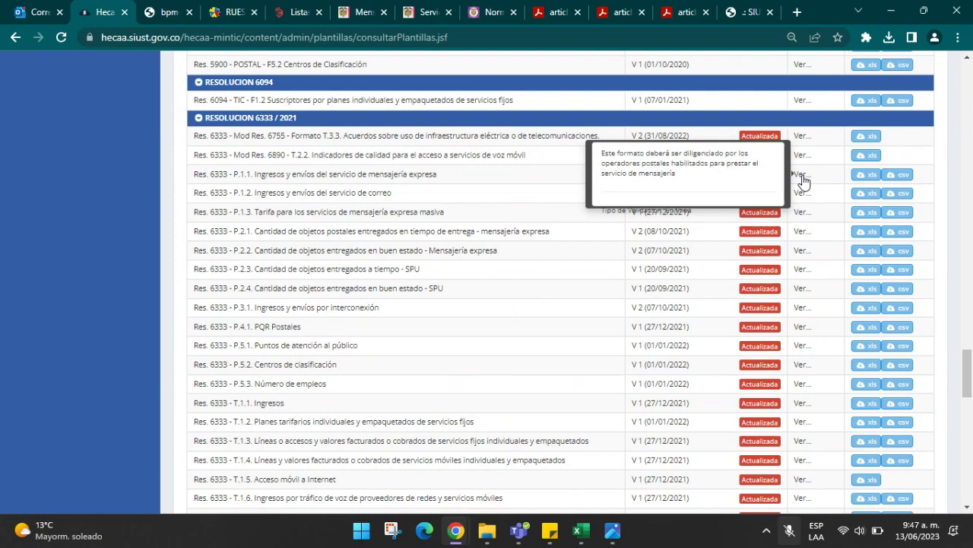
- Download the xls template for Res. 6333 - P.1.1. Ingresos y envíos del servicio de mensajería expresa and open it in Excel
click(865, 175)
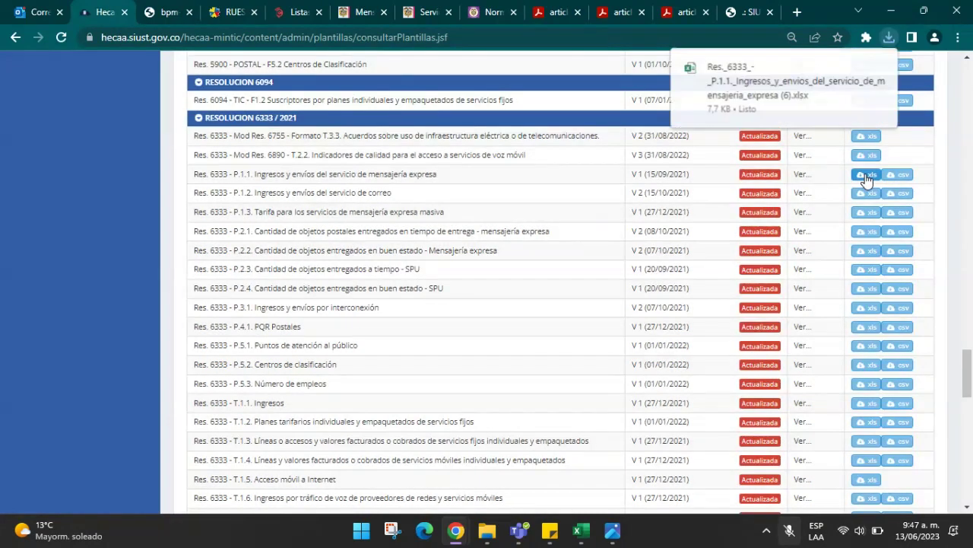
mouse_move(717, 95)
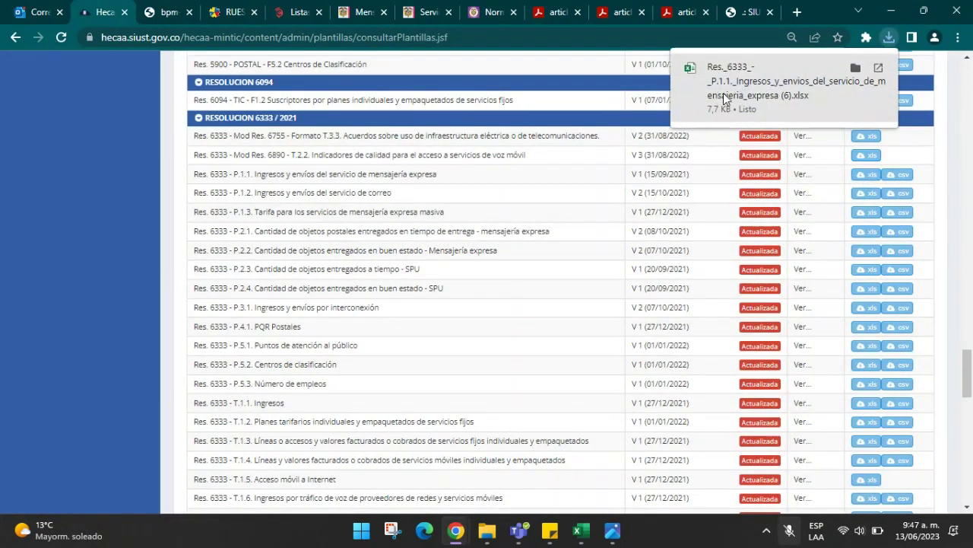
click(723, 93)
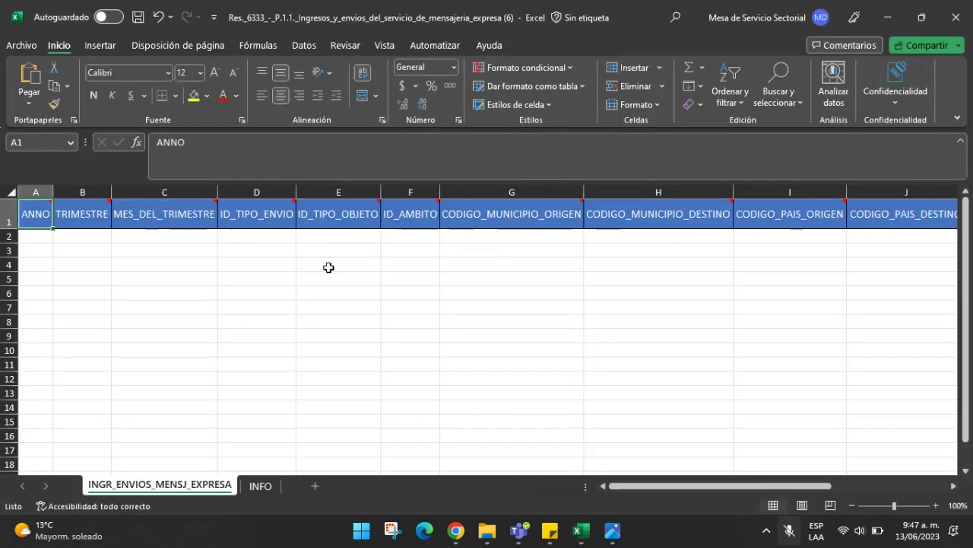
click(475, 292)
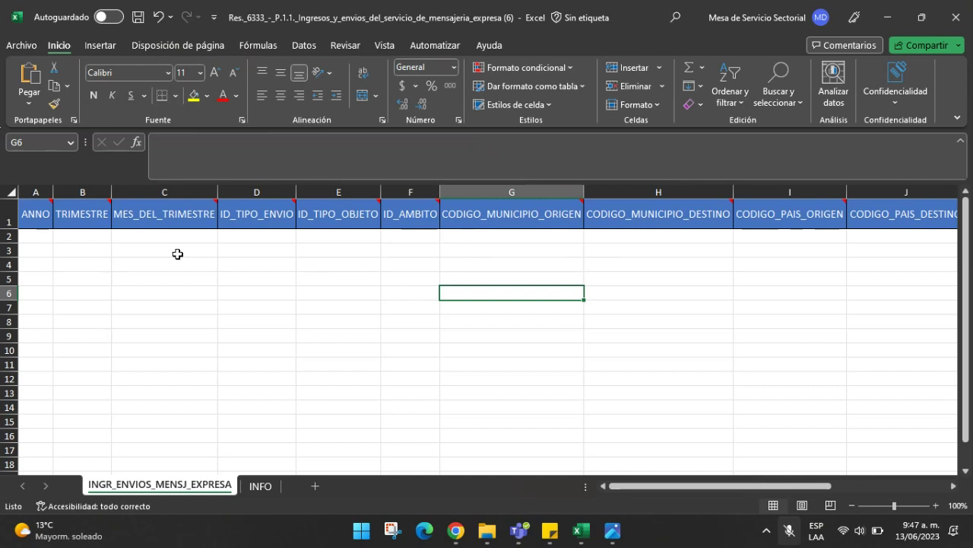
click(141, 255)
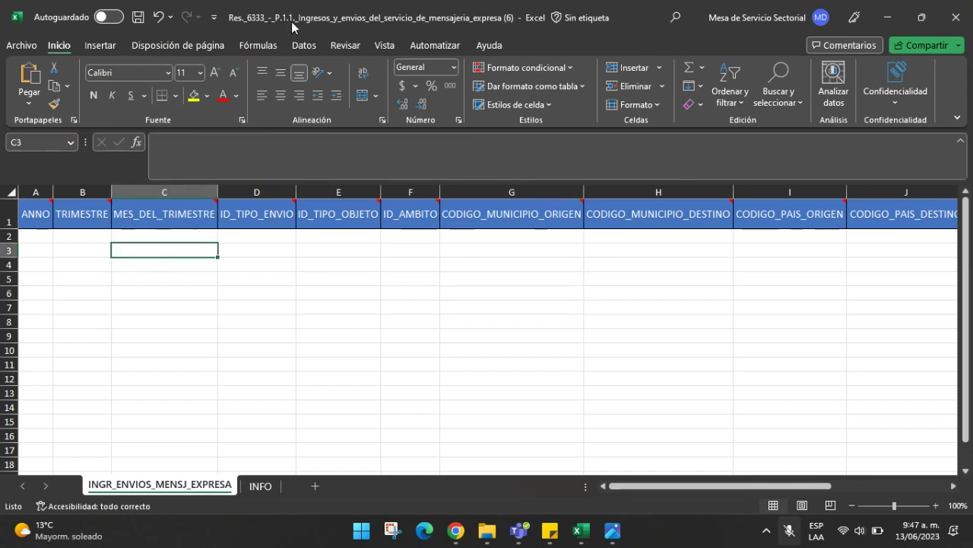
- Switch to the reporting calendar workbook and review the Formato P.1.2 row's Año, Tipo, Servicio, Periodicidad, Vigencia and Plazo
mouse_move(585, 530)
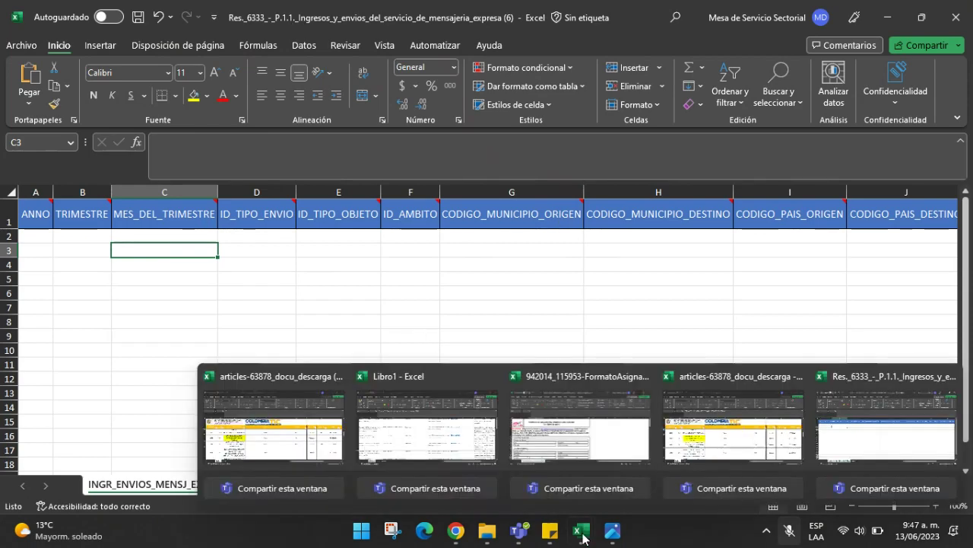
click(717, 441)
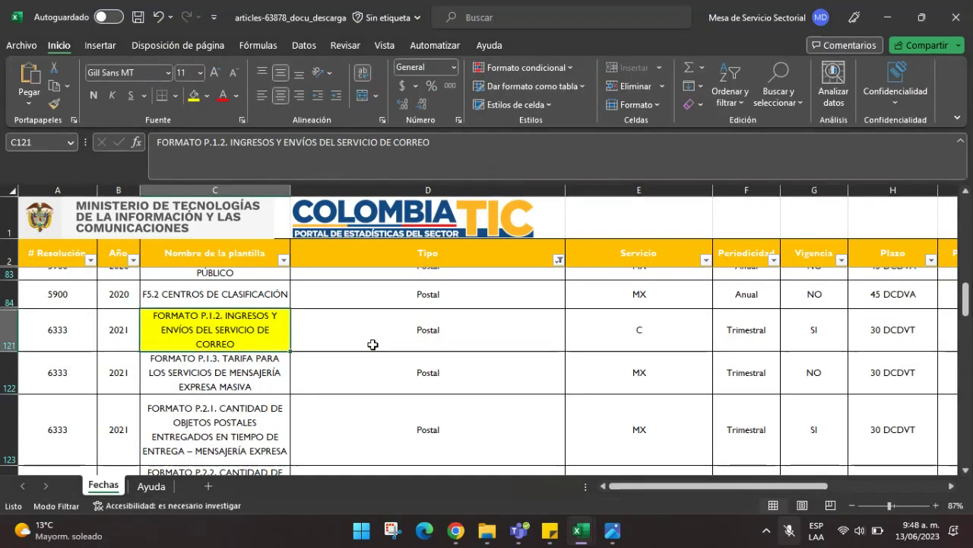
scroll(260, 336, up, 1)
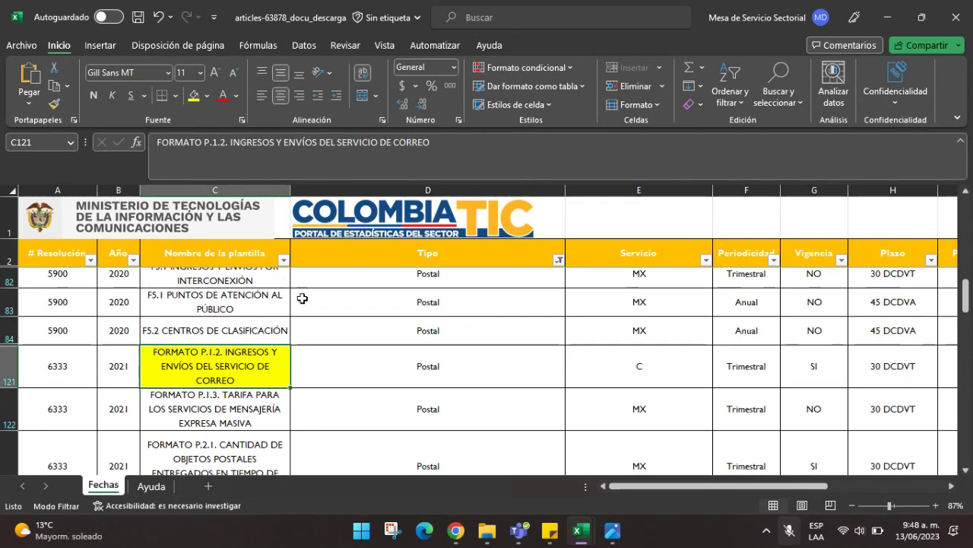
scroll(283, 308, down, 1)
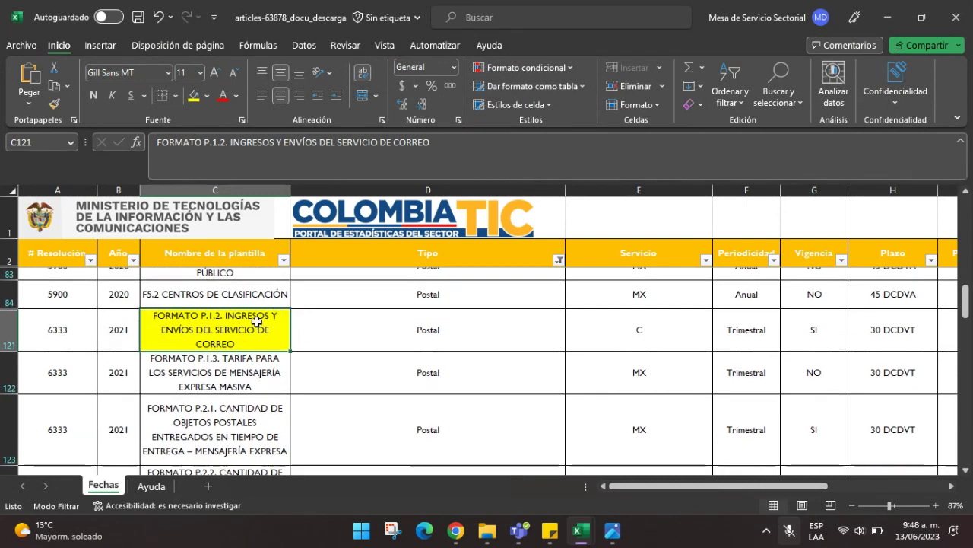
click(127, 342)
click(190, 342)
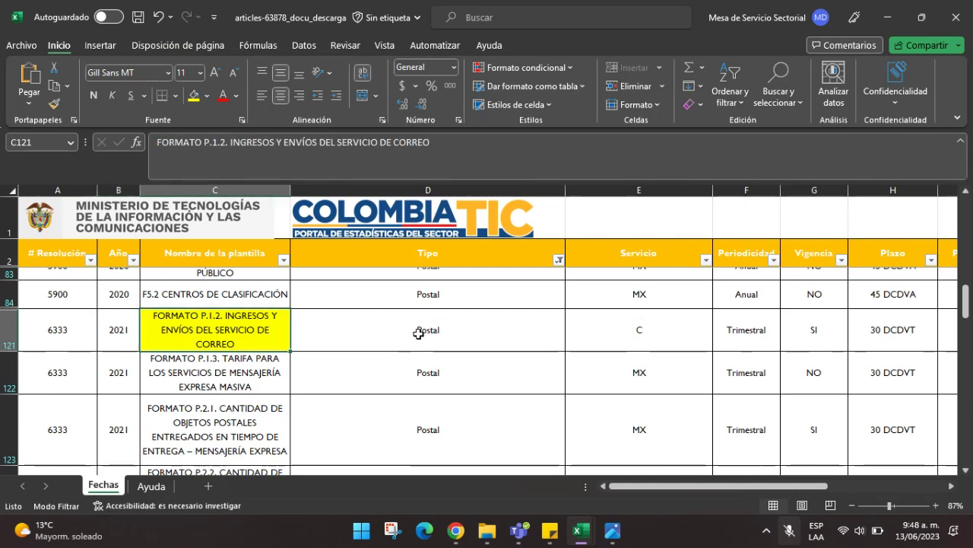
click(504, 333)
click(624, 334)
click(743, 330)
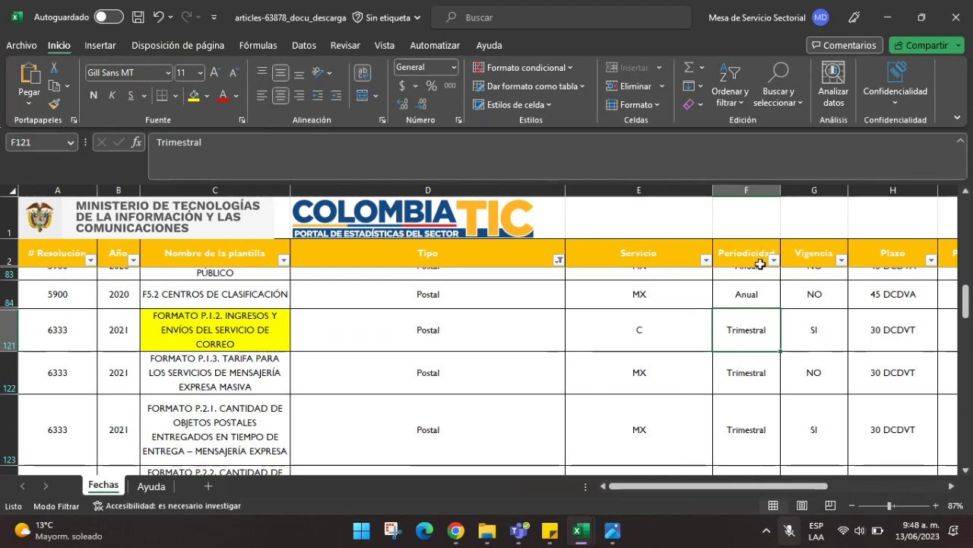
click(808, 335)
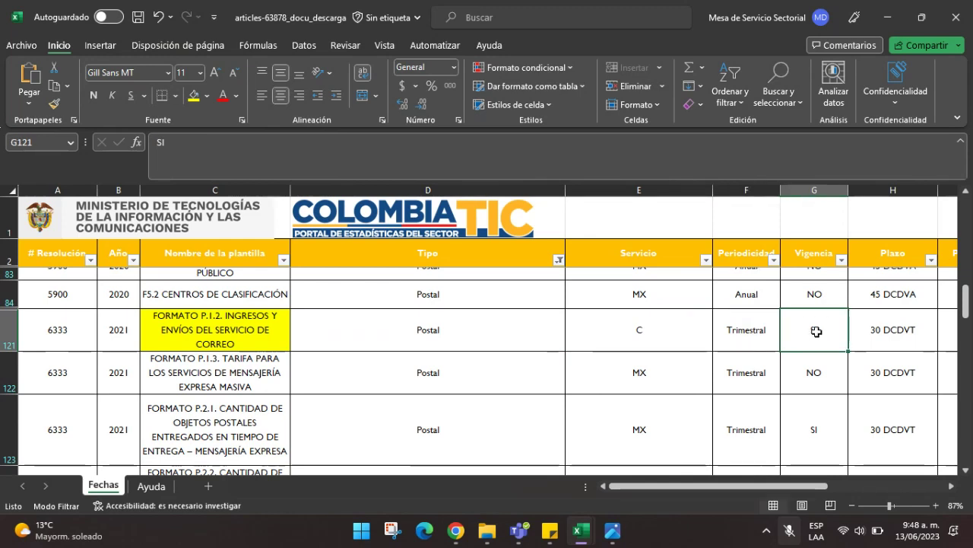
click(858, 318)
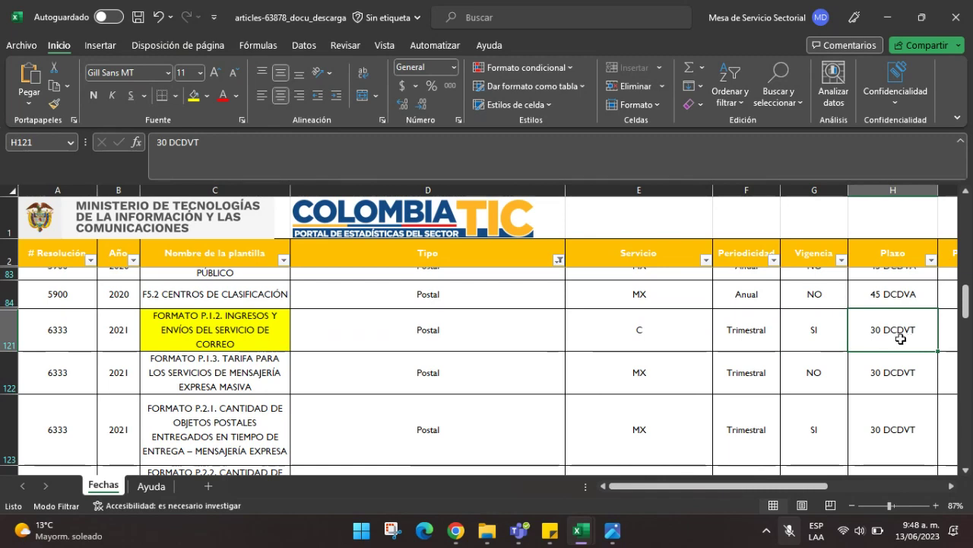
scroll(894, 337, right, 2)
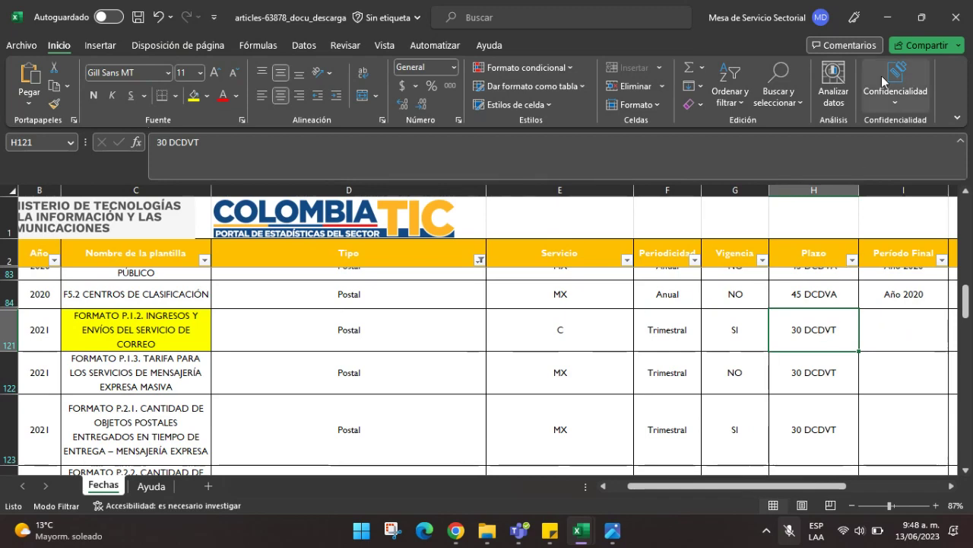
- View the table of templates and their Periodicidad in image.png, and return to the reporting calendar
mouse_move(608, 536)
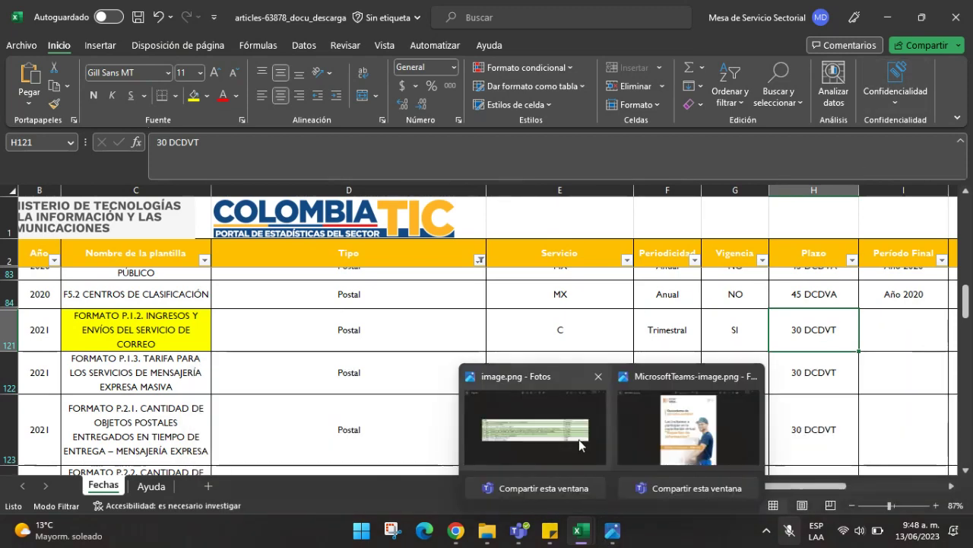
click(580, 443)
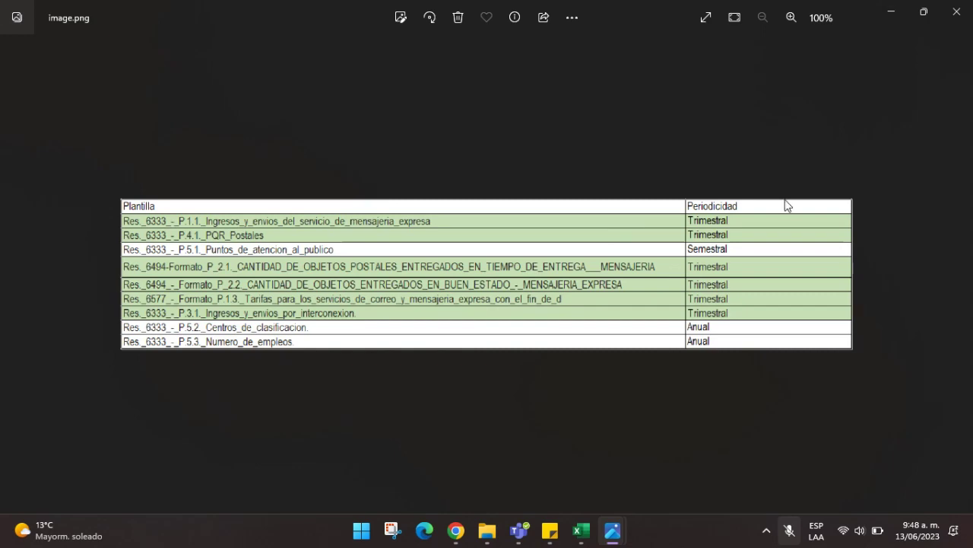
click(889, 15)
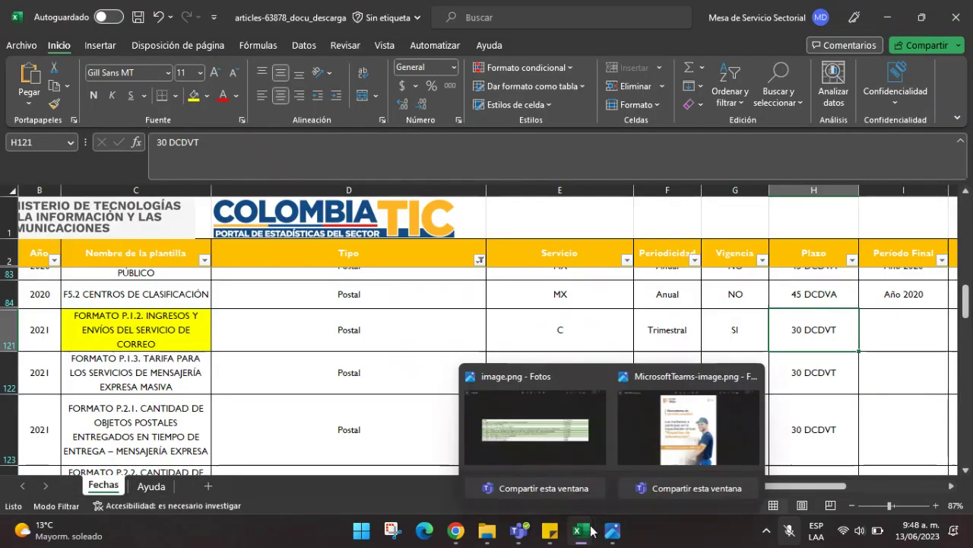
- Read the note on the ANNO heading in the P.1.1. template workbook and bring up the resolution window in Chrome
mouse_move(581, 530)
click(828, 433)
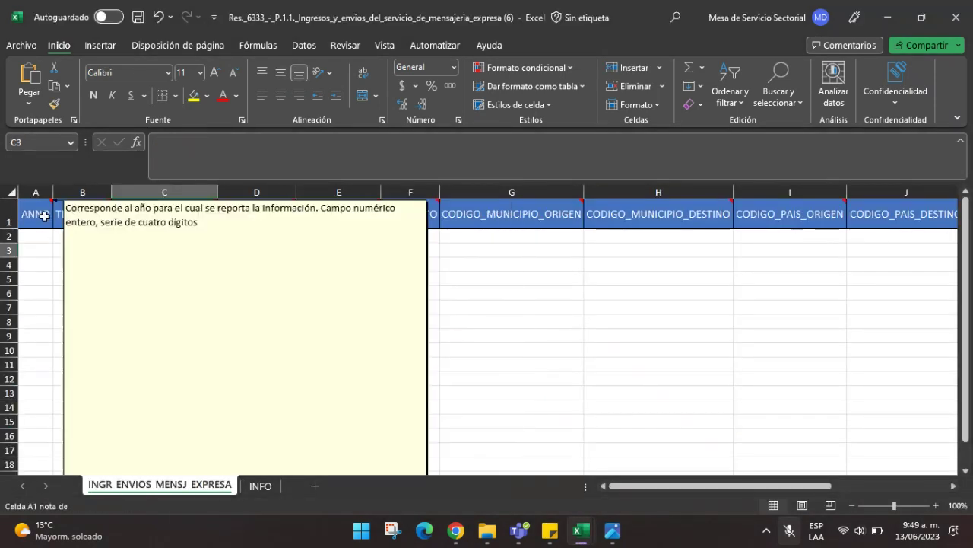
mouse_move(48, 202)
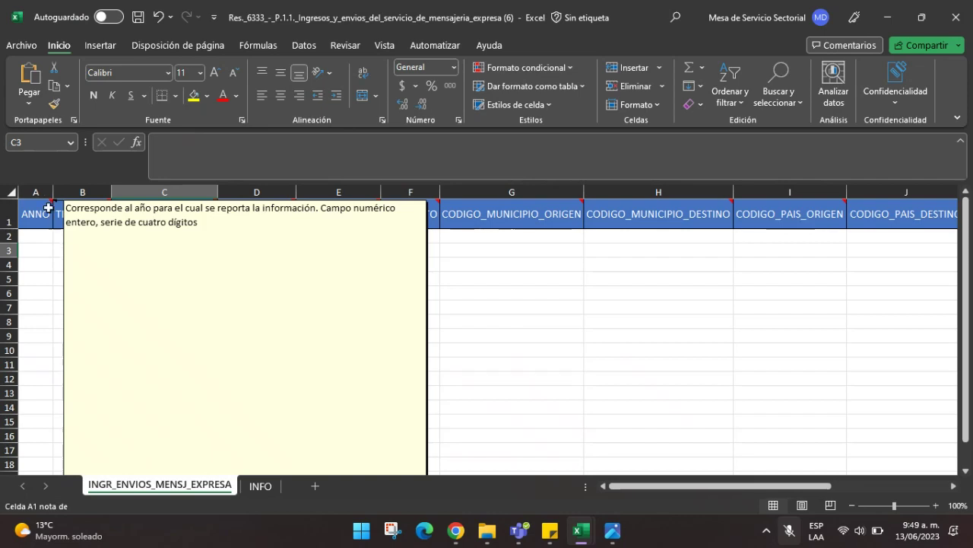
mouse_move(456, 530)
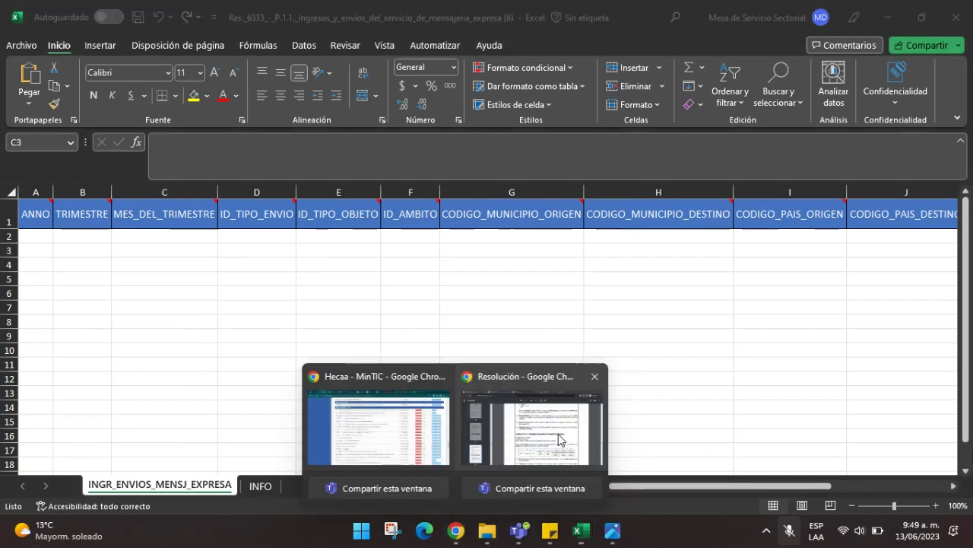
- Enter 2023 as the ANNO and 2 as the TRIMESTRE in row 2 of the INGR_ENVIOS_MENSJ_EXPRESA sheet
click(544, 429)
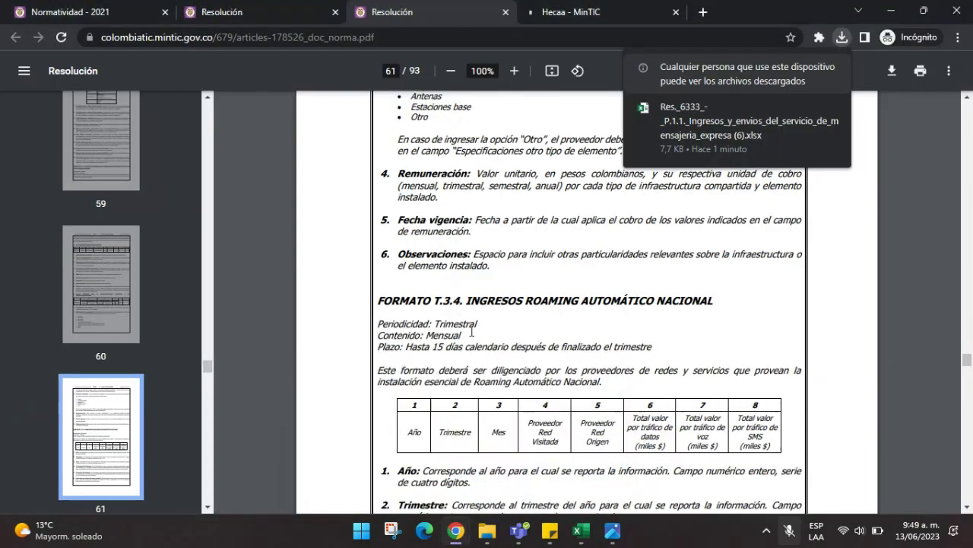
click(899, 10)
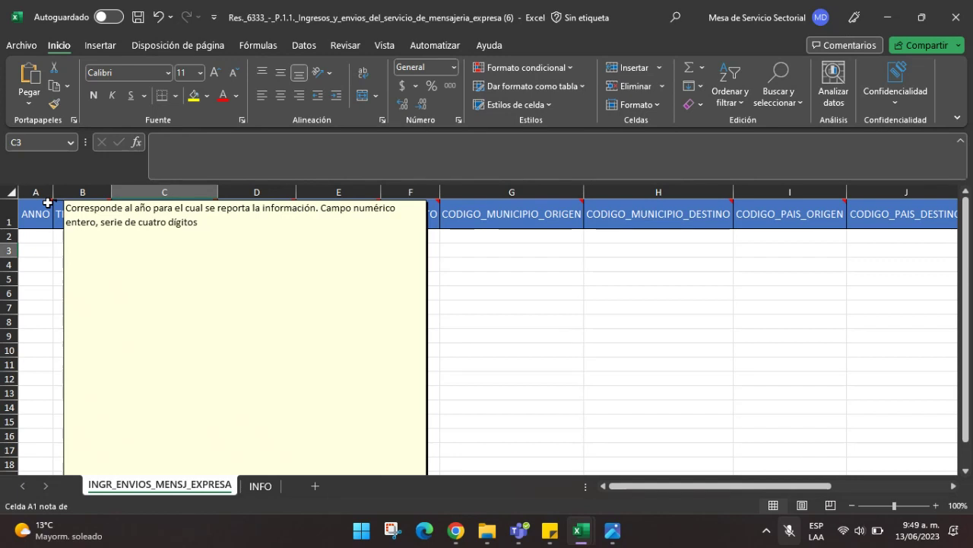
click(35, 236)
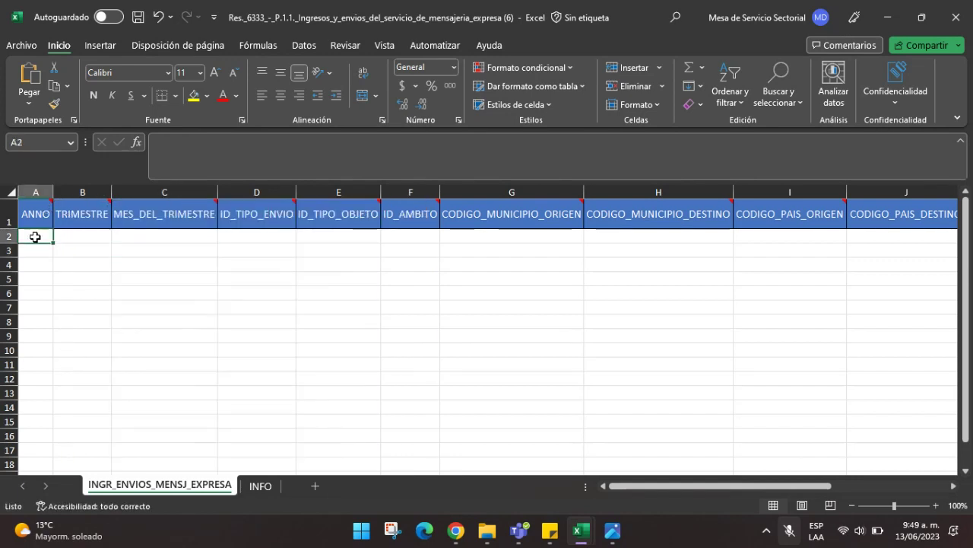
text(2023)
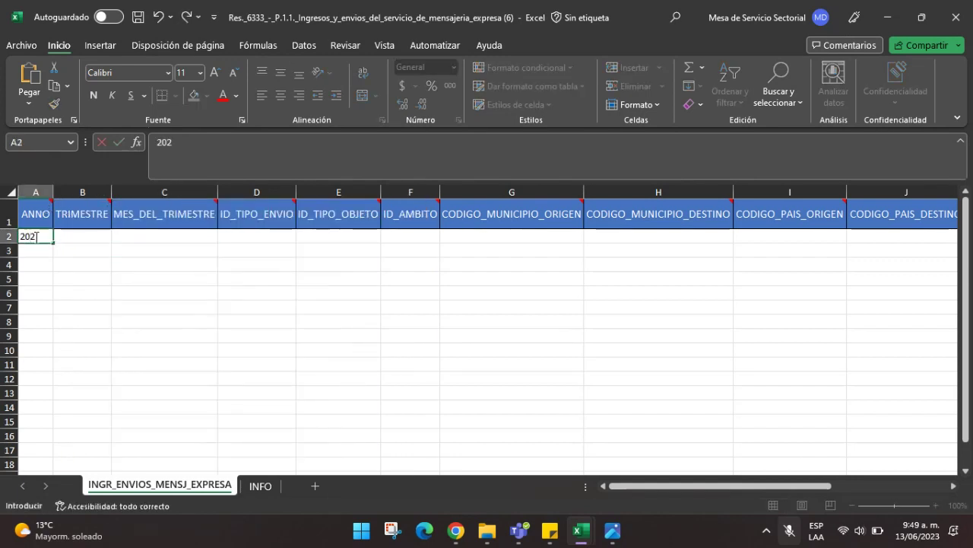
mouse_move(92, 215)
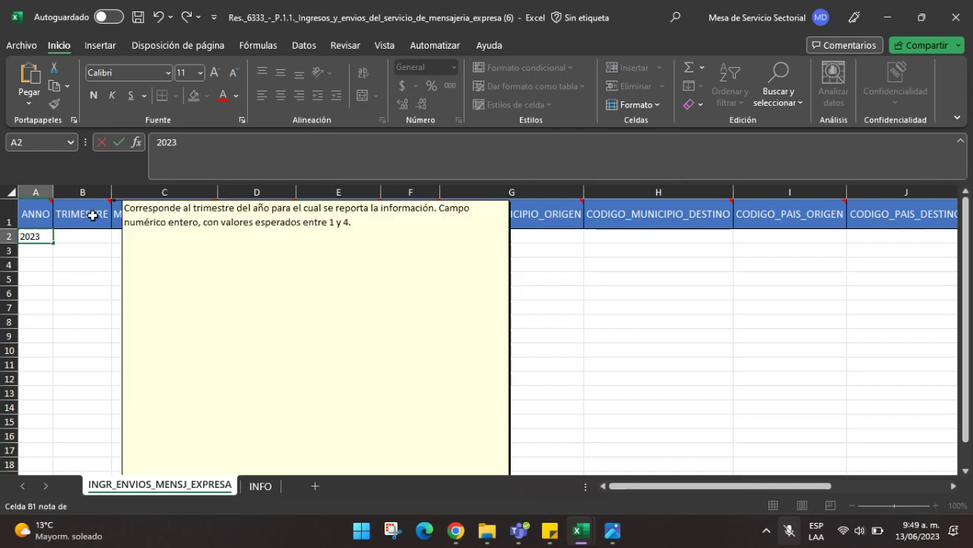
click(96, 235)
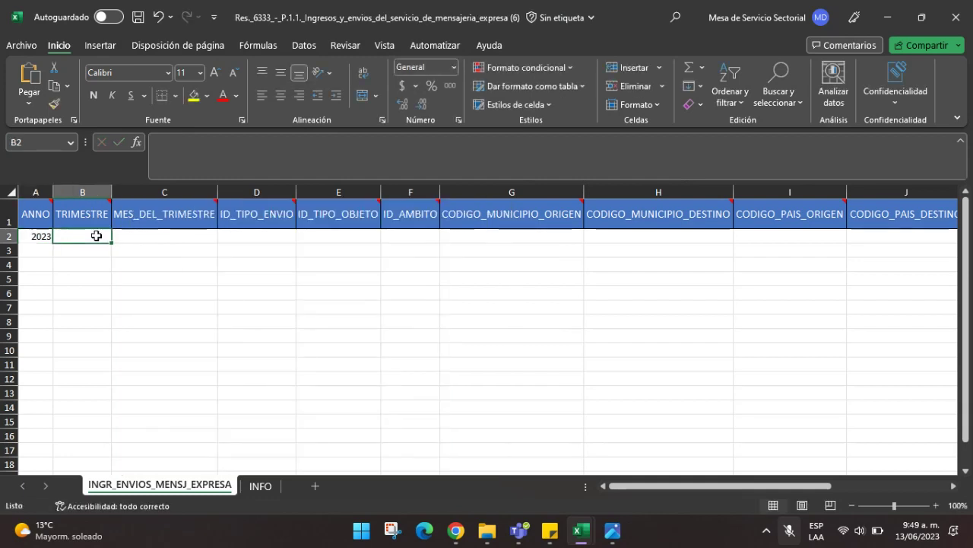
text(2)
- Enter 1 for MES_DEL_TRIMESTRE and 1 for ID_TIPO_ENVIO in row 2
mouse_move(172, 219)
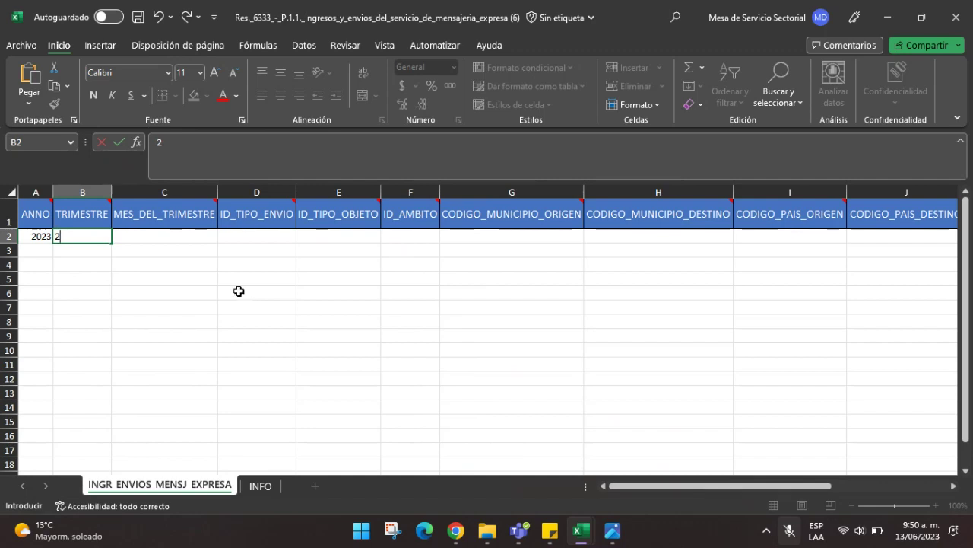
click(187, 236)
text(1)
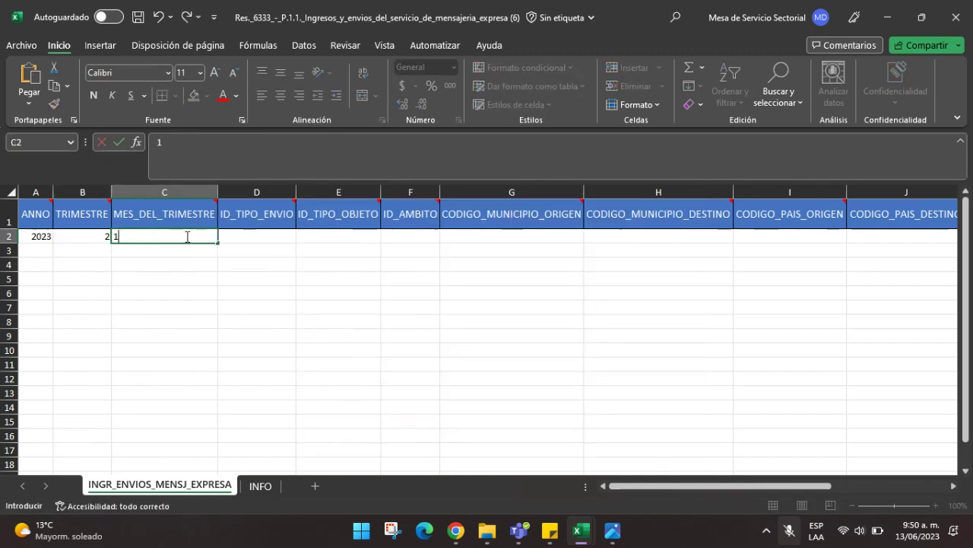
mouse_move(247, 222)
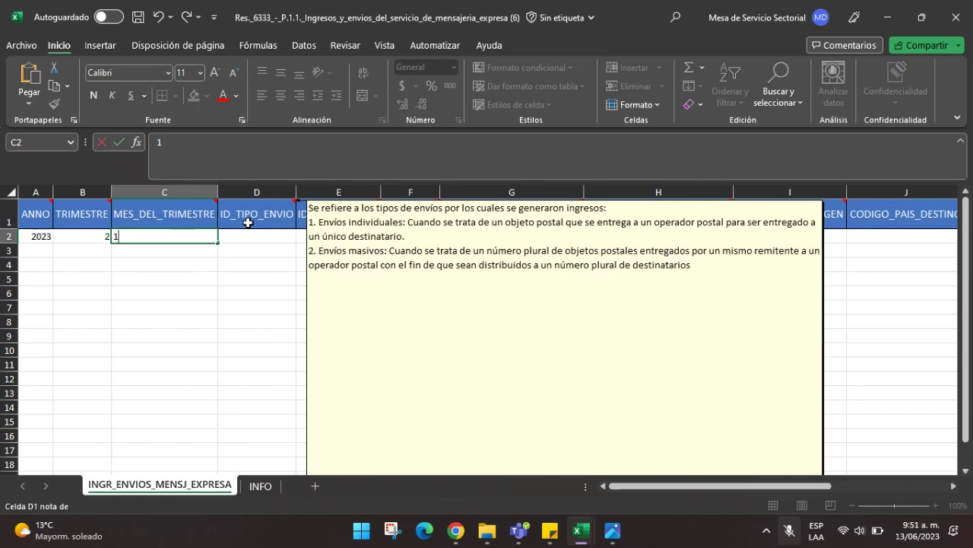
click(258, 235)
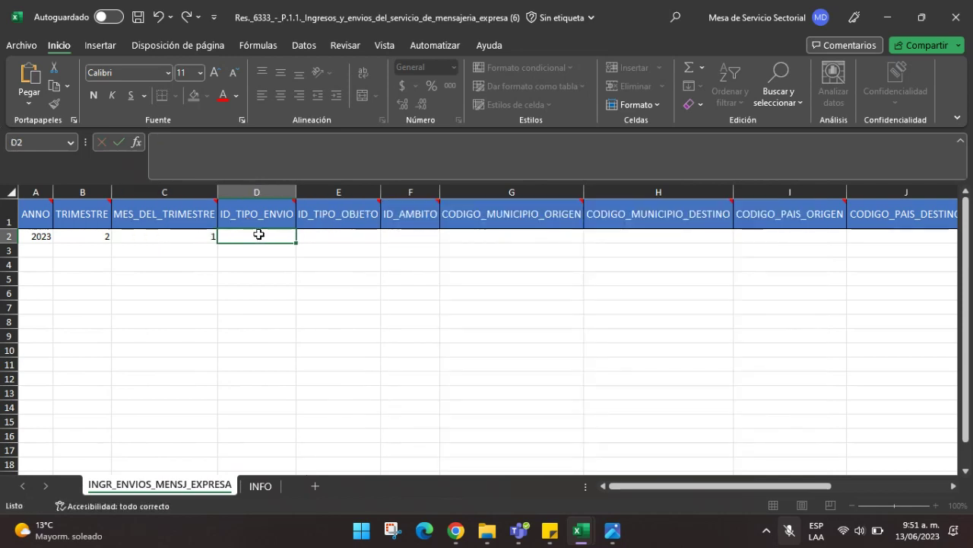
text(1)
click(259, 249)
text(2)
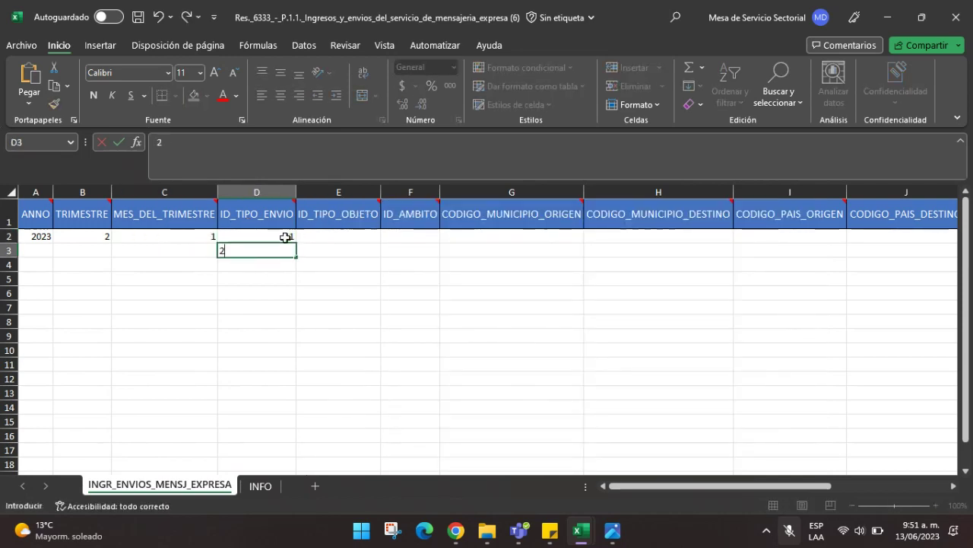
key(BackSpace)
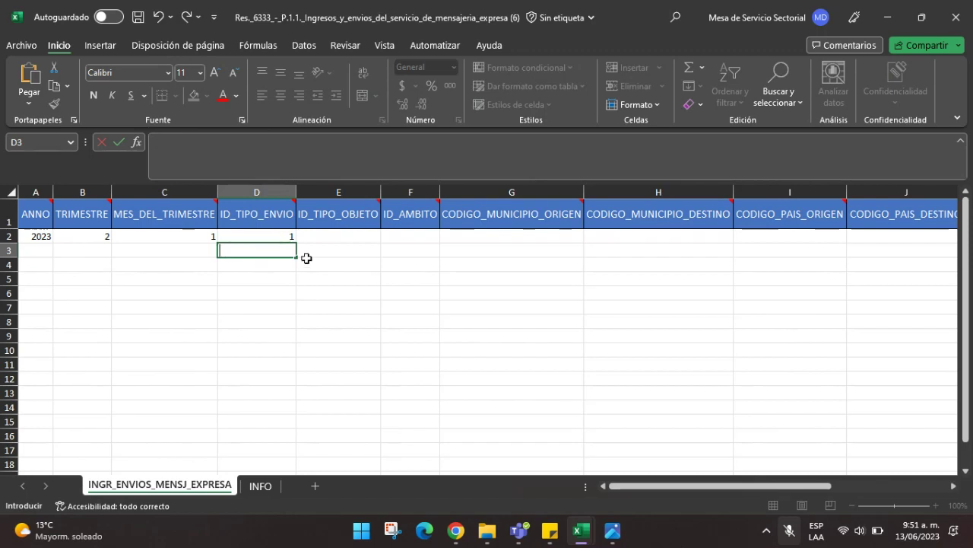
- Enter "local" for ID_AMBITO in row 2 and replace it with the numeric code 1
click(335, 232)
mouse_move(348, 215)
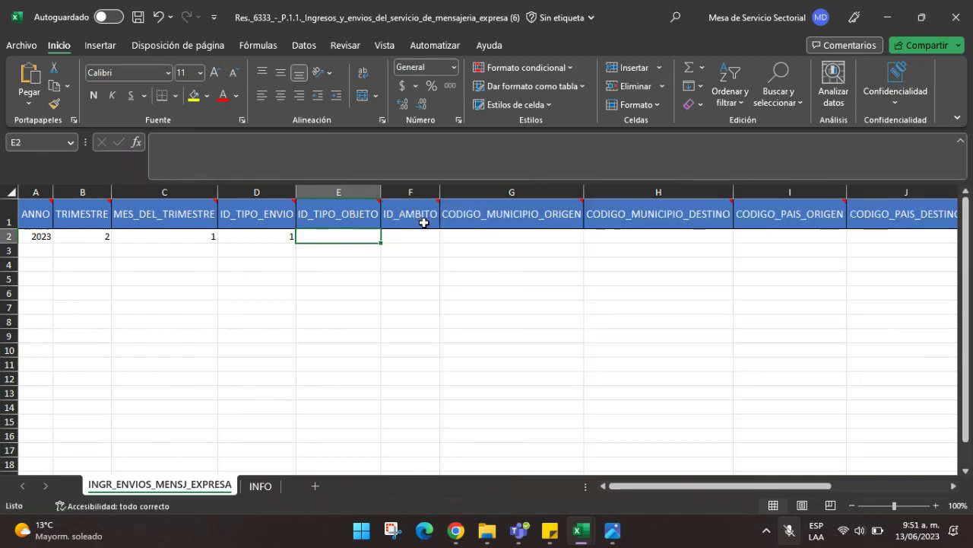
mouse_move(424, 220)
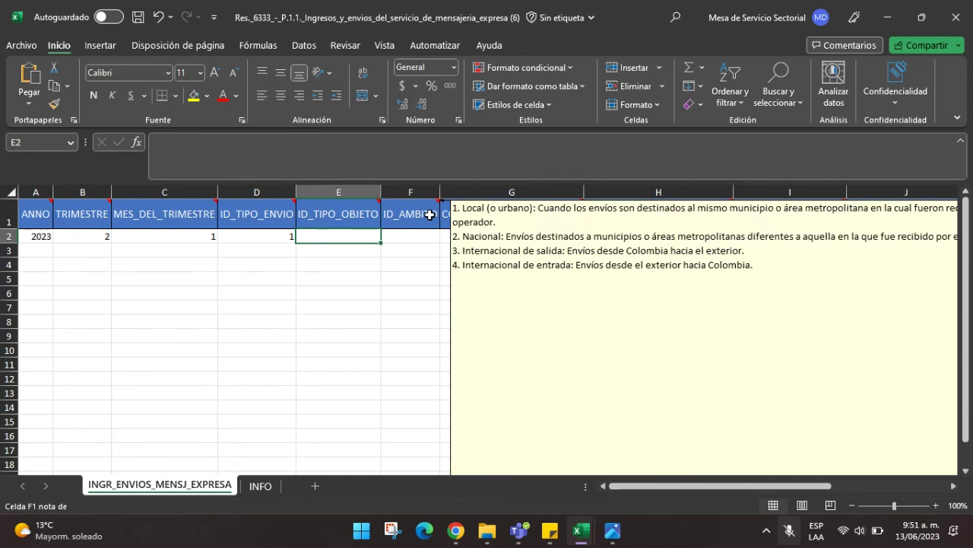
click(428, 239)
text(local)
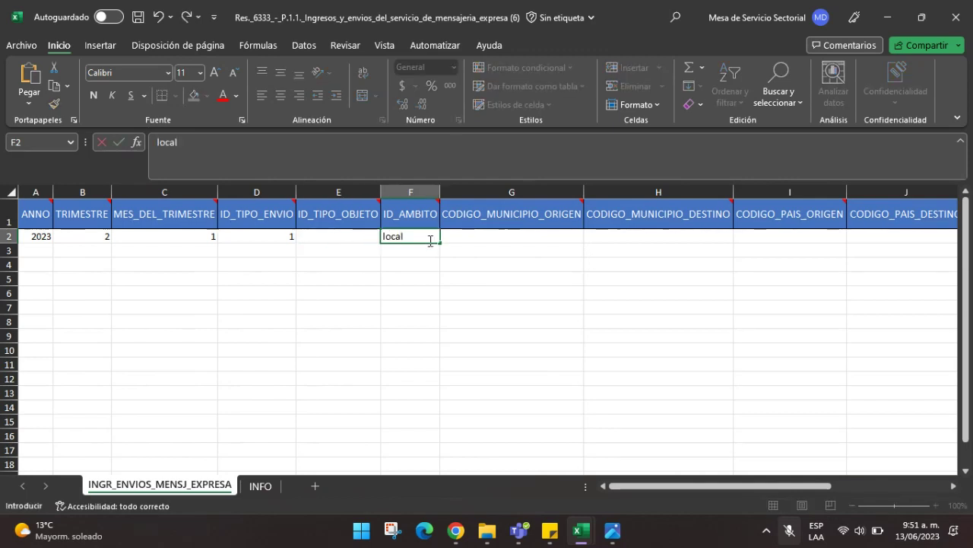
mouse_move(428, 208)
drag(420, 235, 360, 236)
text(1)
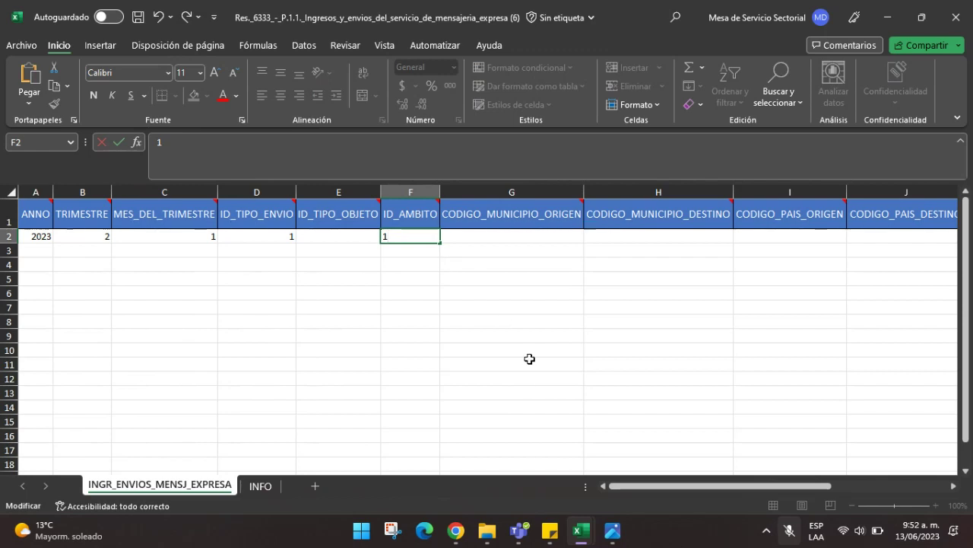
- Switch to Chrome, search the web for "divipola" and open the DIVIPOLA municipality codes table on datos.gov.co
drag(681, 488, 748, 489)
mouse_move(210, 213)
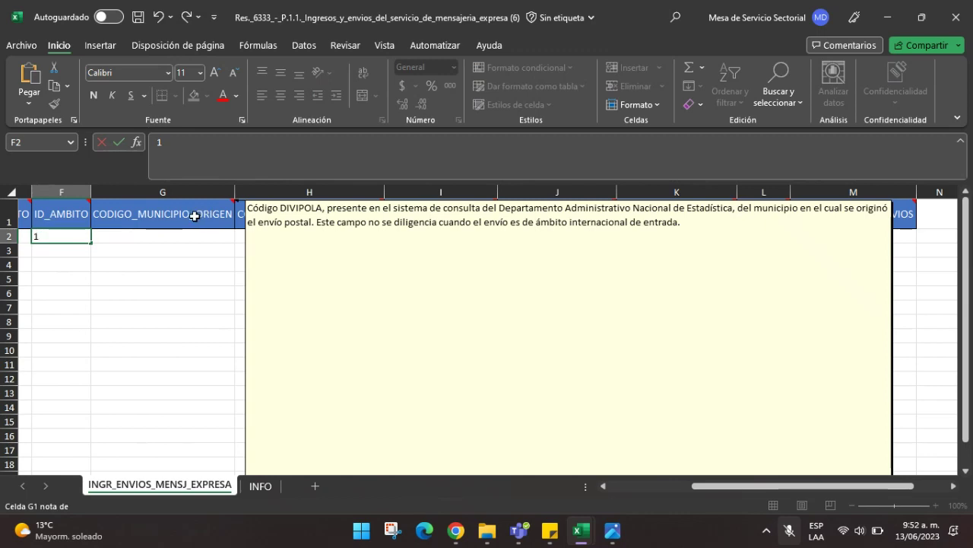
mouse_move(456, 530)
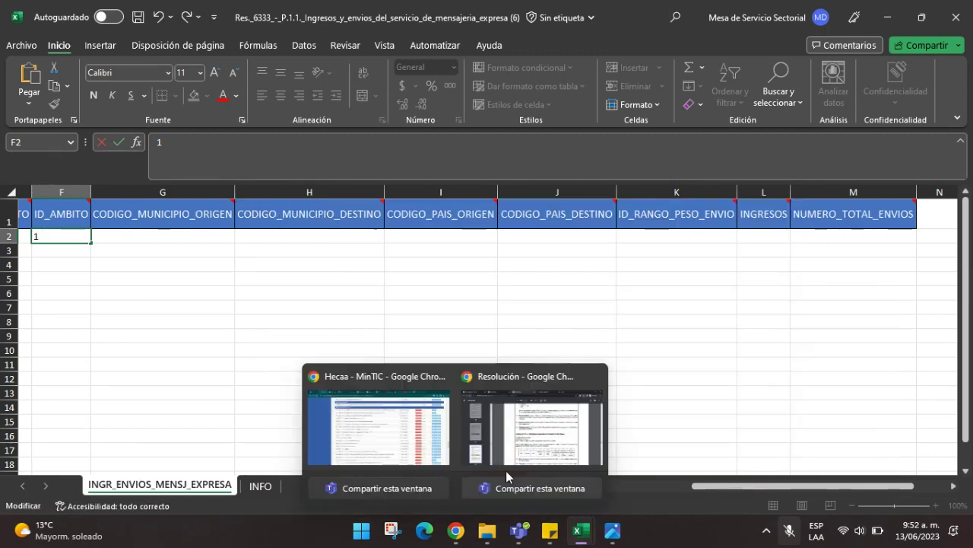
click(506, 470)
click(705, 13)
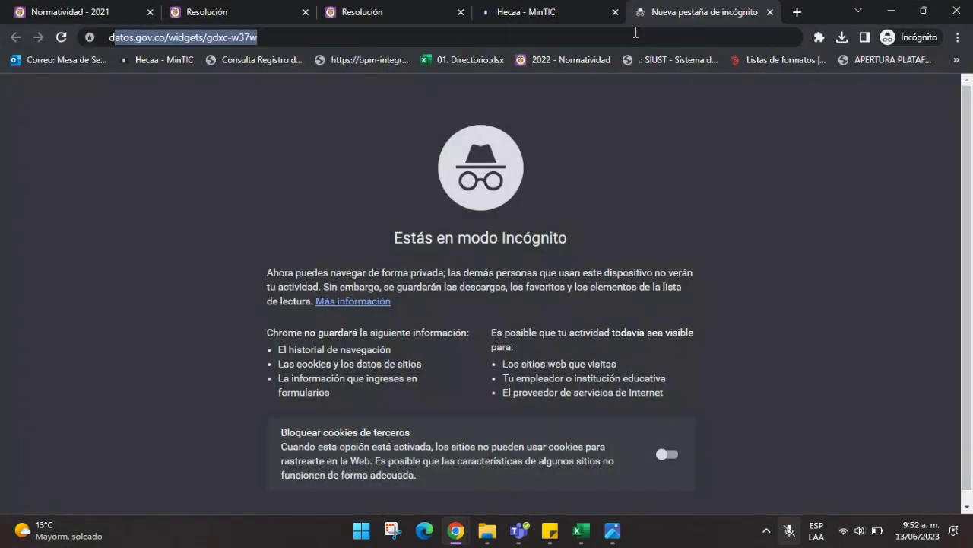
text(divipola)
key(Return)
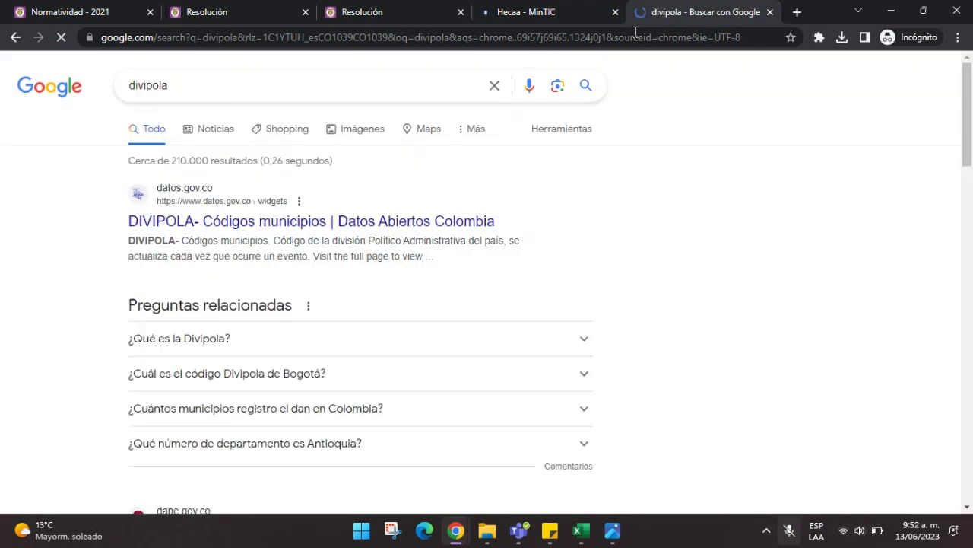
click(394, 233)
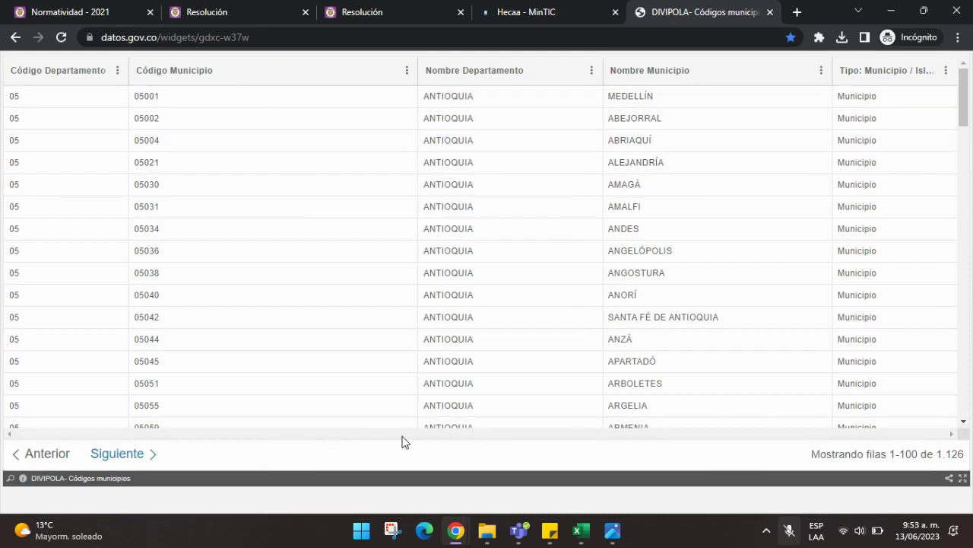
- Look through the municipality codes in the DIVIPOLA table, highlighting the Código Municipio of Betulia, Antioquia
scroll(235, 279, down, 3)
scroll(48, 161, up, 3)
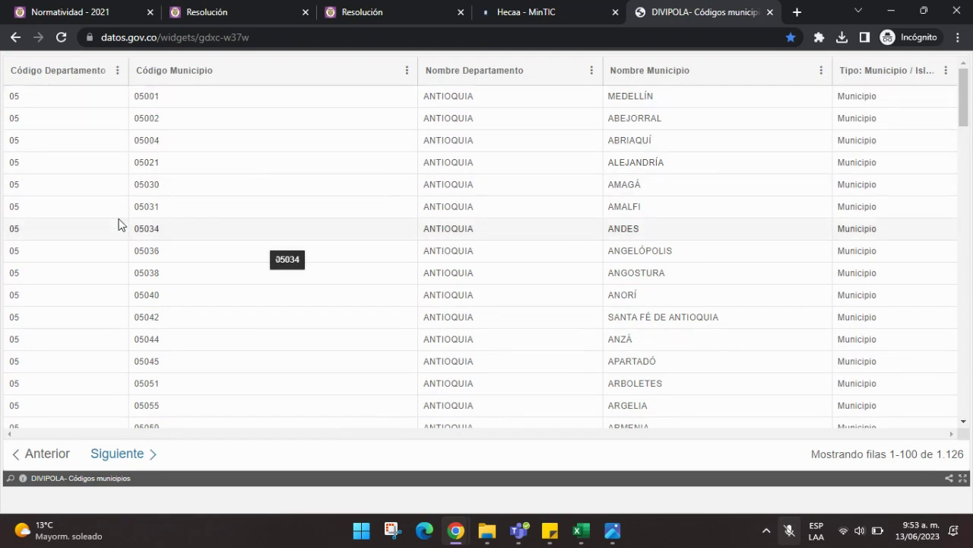
scroll(385, 281, down, 5)
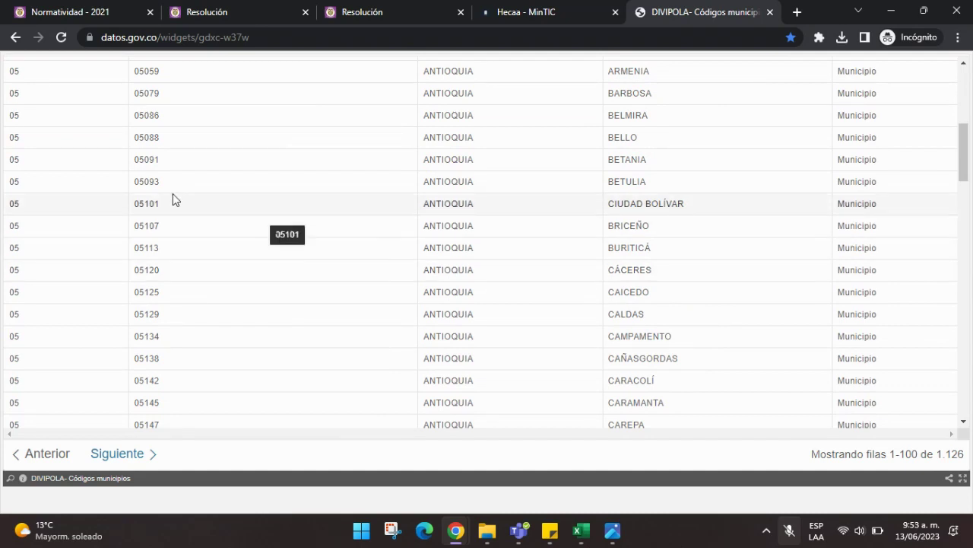
drag(161, 182, 134, 183)
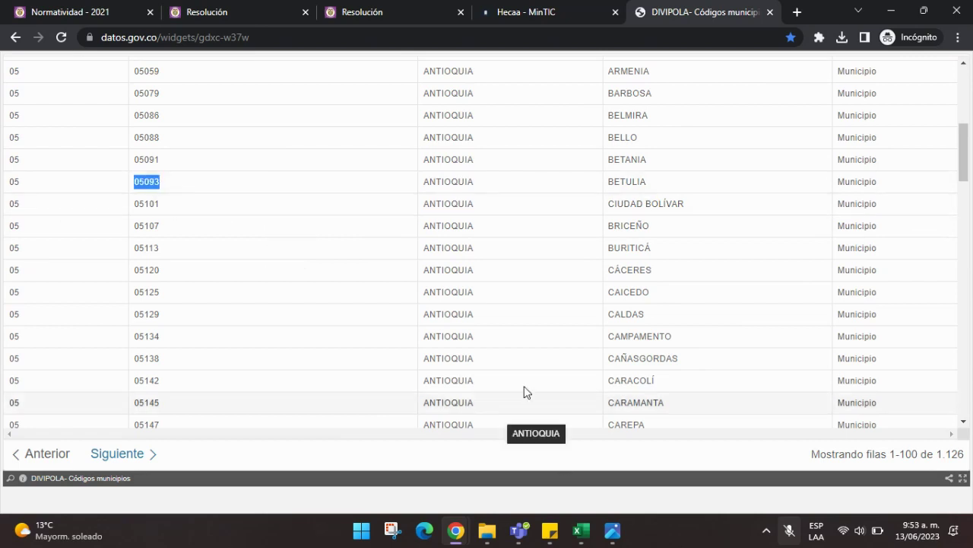
scroll(643, 203, up, 4)
scroll(637, 204, up, 2)
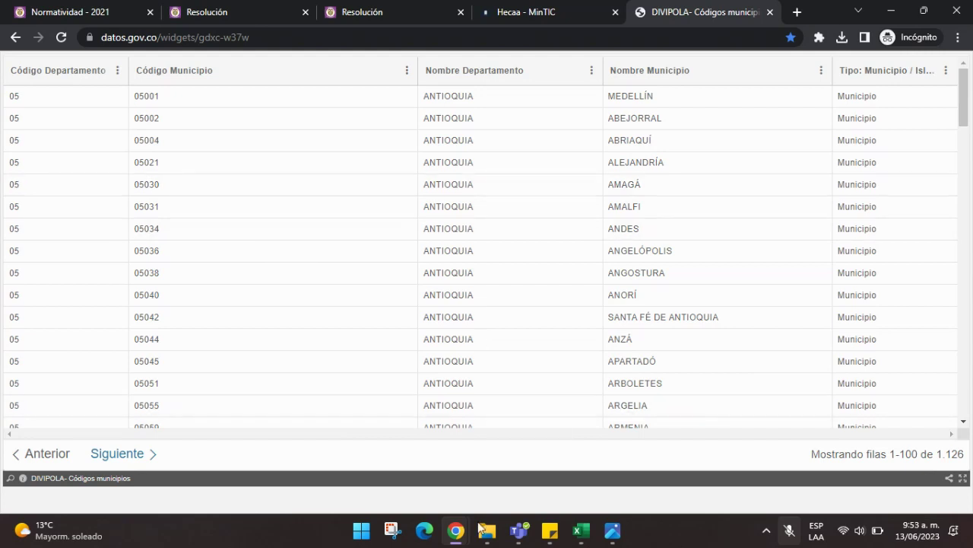
- Return to the Excel form and review the municipality origin and destination headers and the note on CODIGO_PAIS_ORIGEN
mouse_move(463, 523)
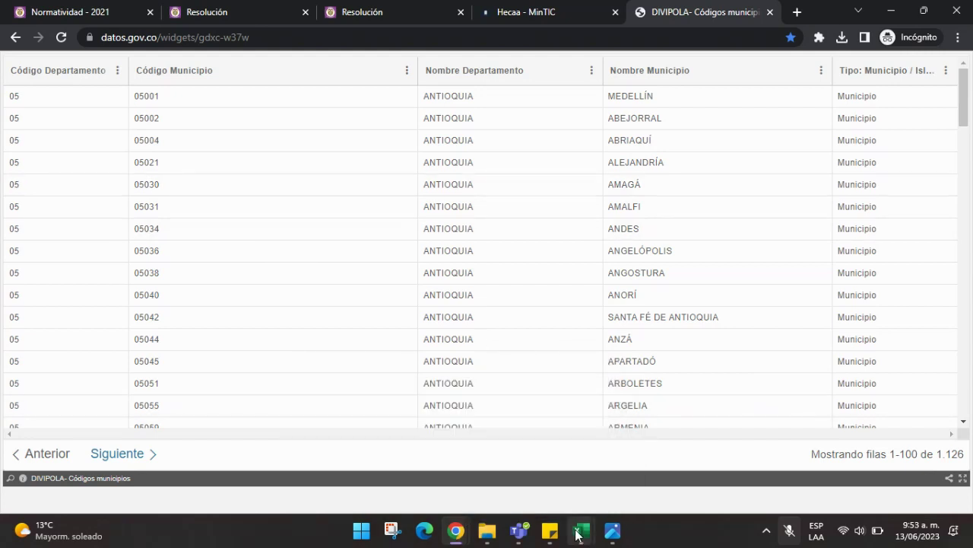
mouse_move(581, 530)
click(886, 429)
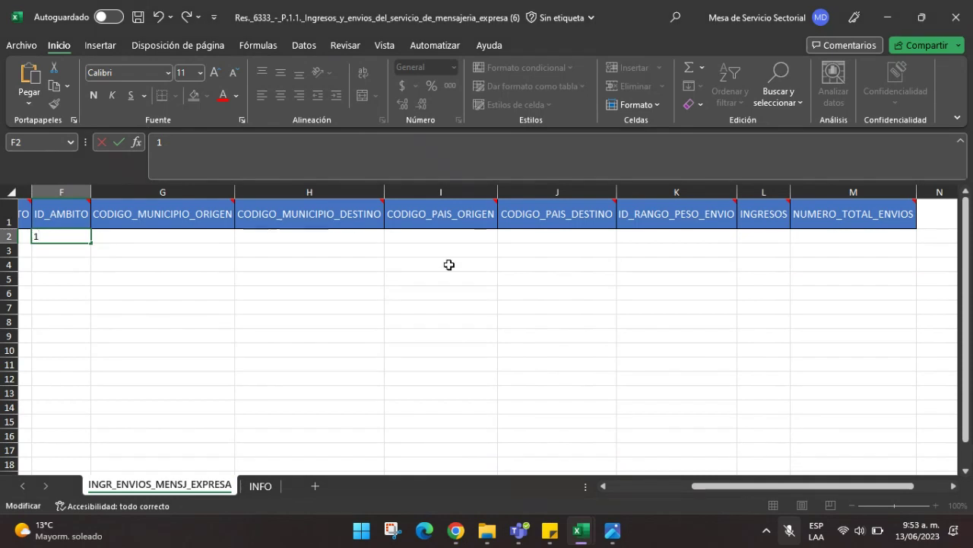
click(213, 215)
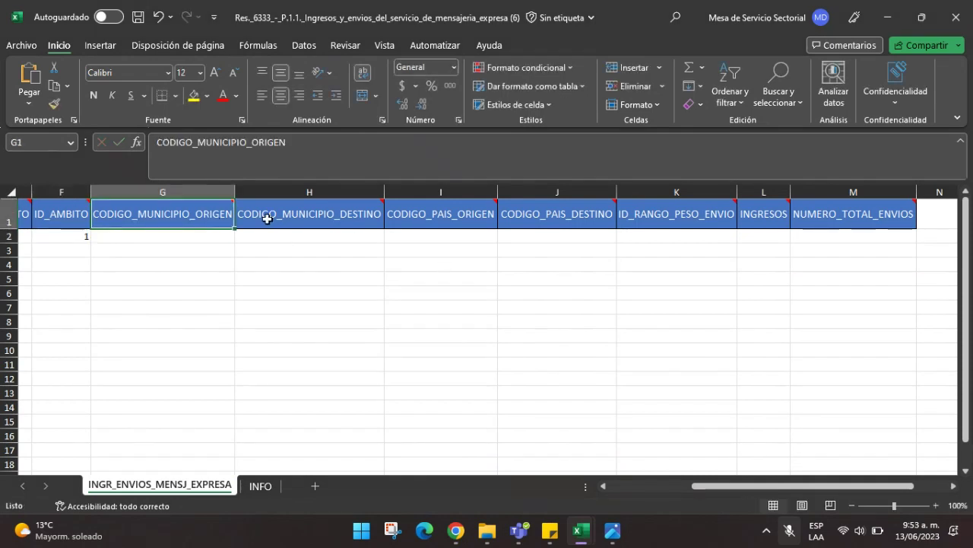
click(320, 220)
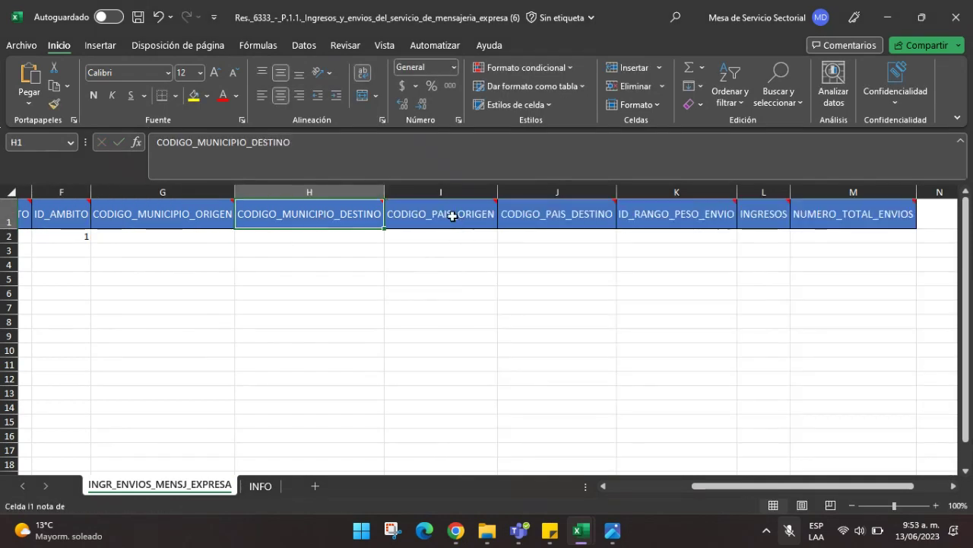
mouse_move(452, 217)
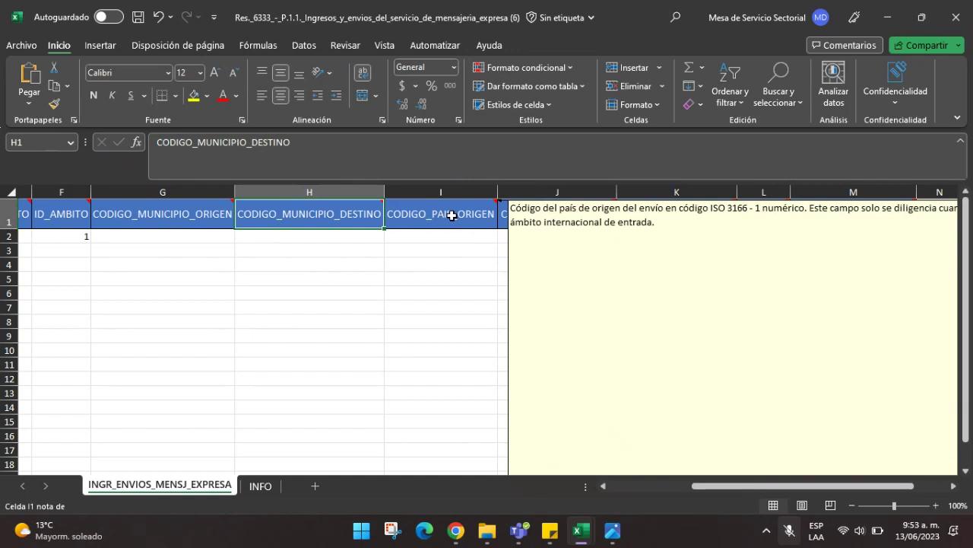
- Switch to Chrome, search for "iso3166" in a new tab and open the mucattu.com ISO 3166-1 country codes page
mouse_move(456, 530)
click(515, 456)
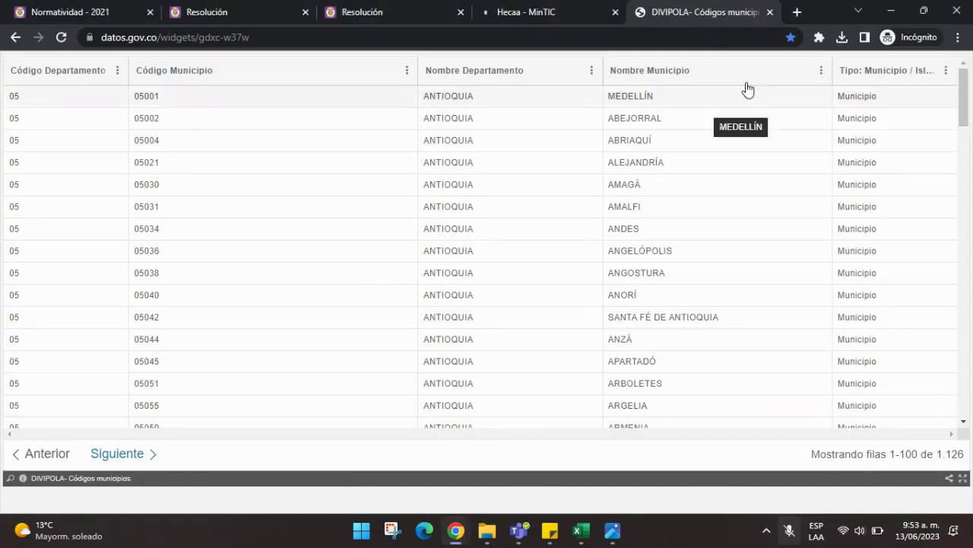
click(795, 12)
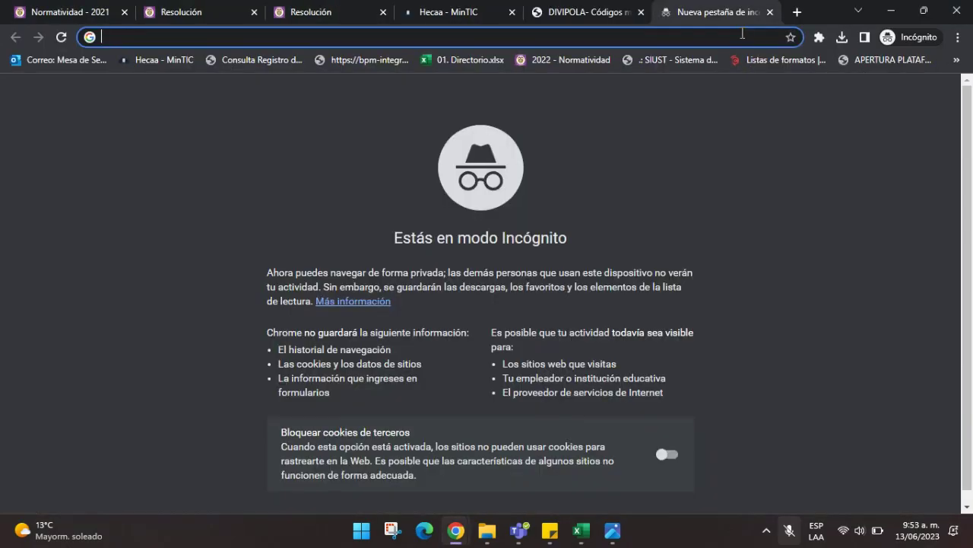
text(is)
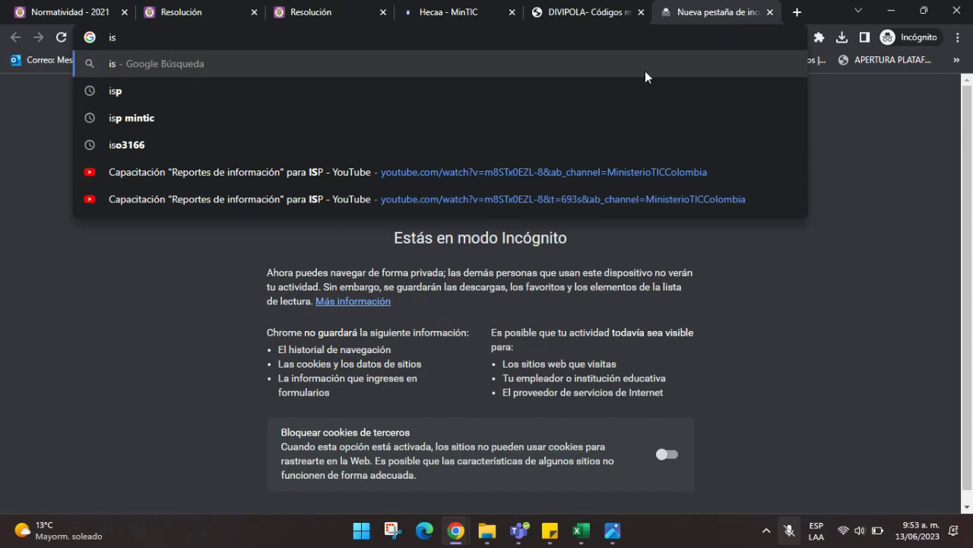
click(514, 141)
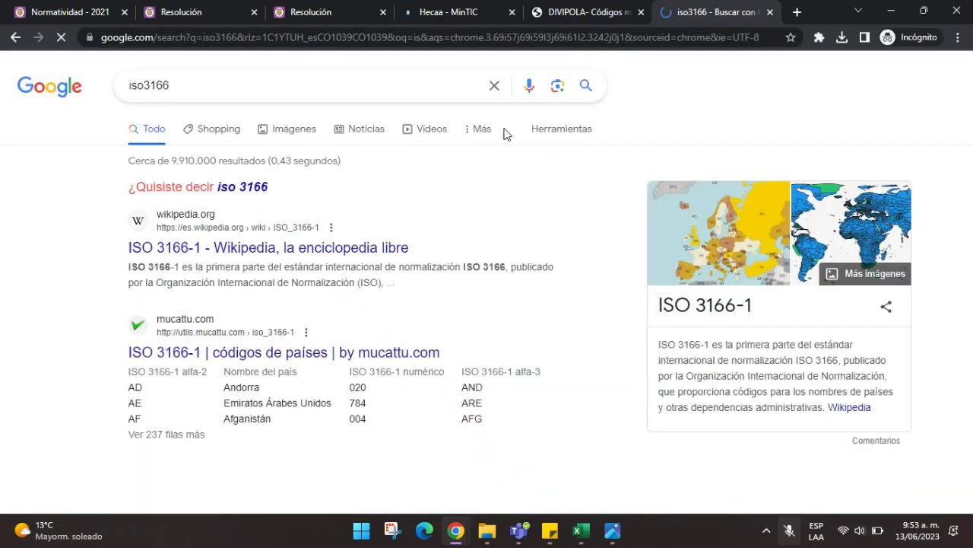
click(293, 360)
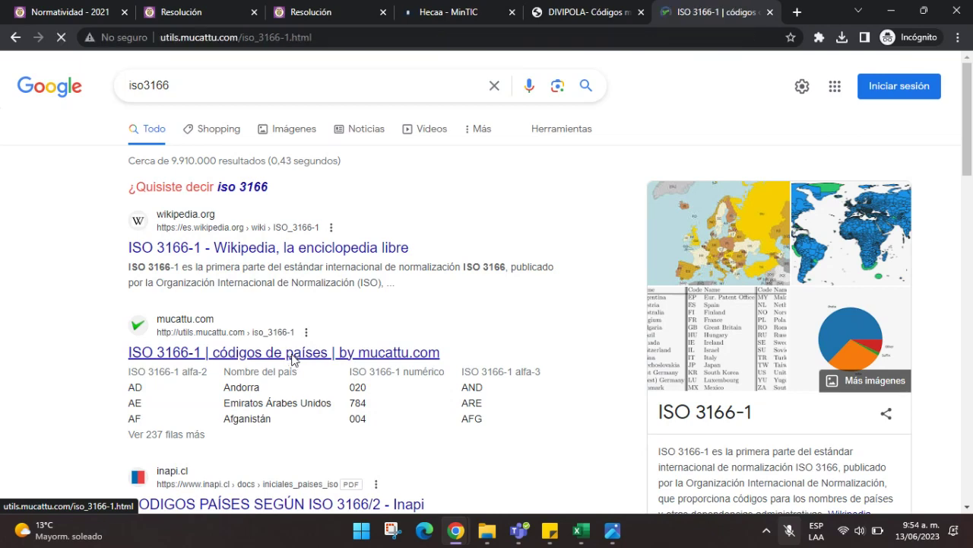
- Look through the ISO 3166-1 country codes page for the list of codes
scroll(394, 296, down, 4)
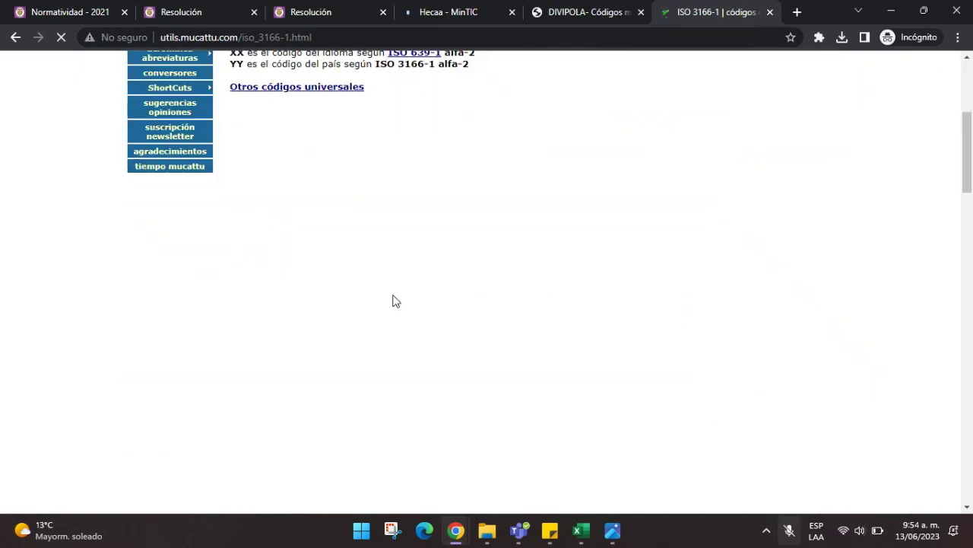
scroll(448, 276, up, 3)
scroll(456, 244, down, 3)
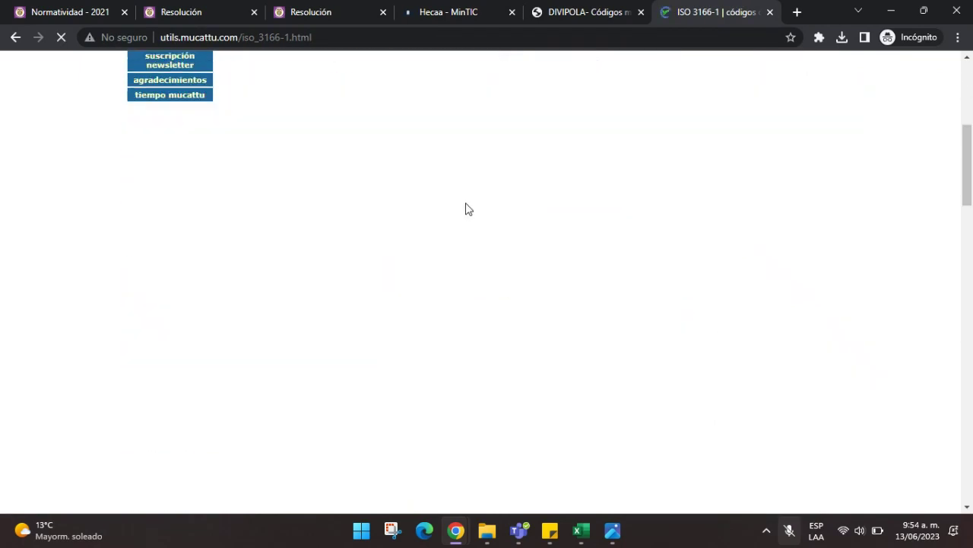
scroll(469, 224, up, 3)
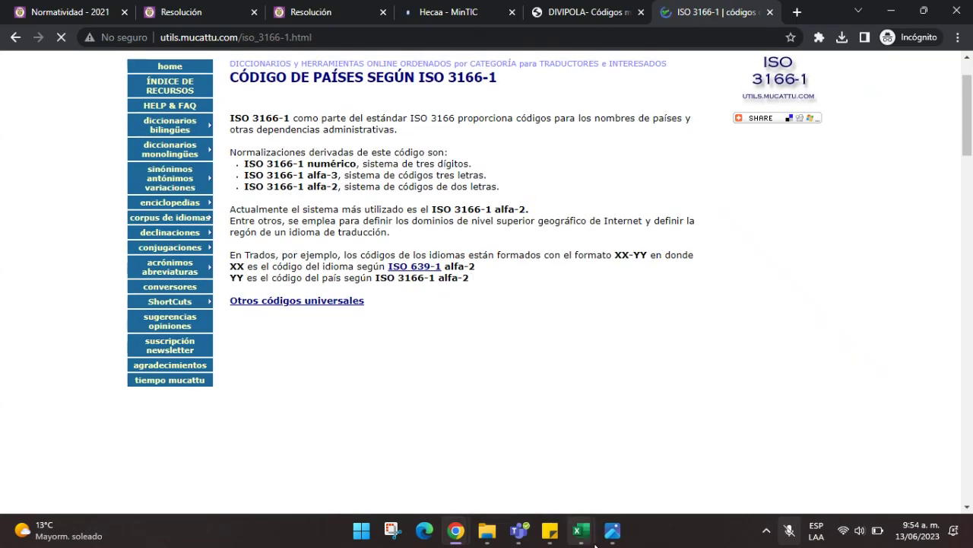
- Return to the Excel form and review the header notes from CODIGO_PAIS_ORIGEN through ID_RANGO_PESO_ENVIO and INGRESOS to NUMERO_TOTAL_ENVIOS
mouse_move(581, 530)
click(857, 445)
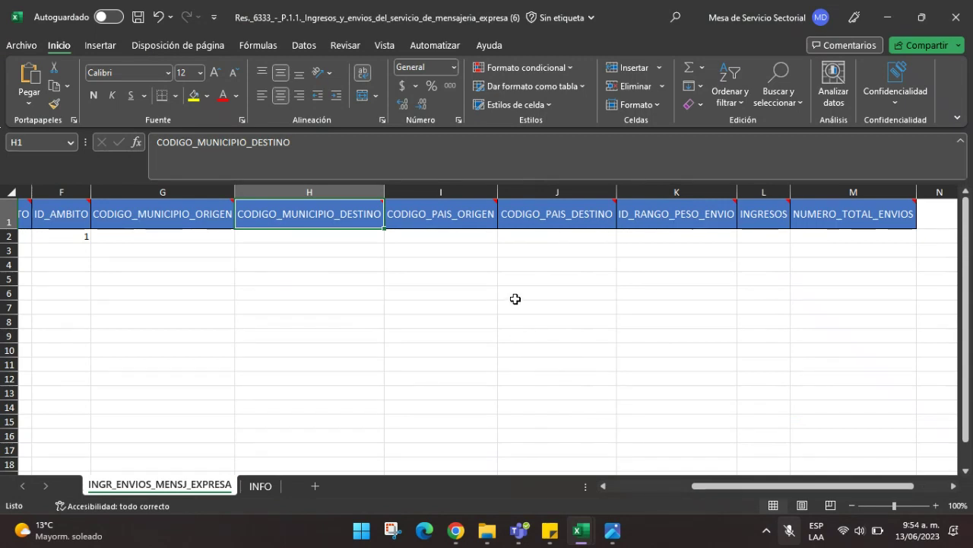
click(465, 233)
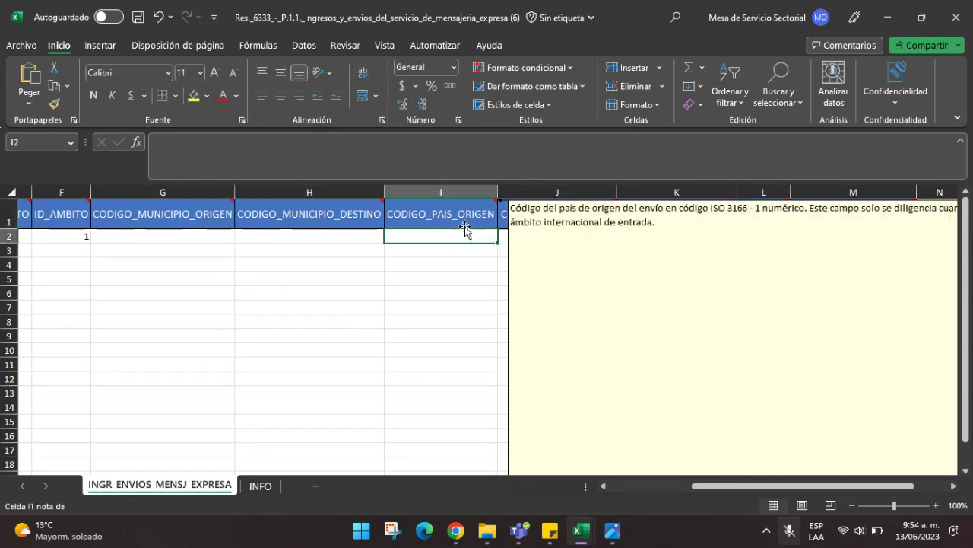
mouse_move(596, 227)
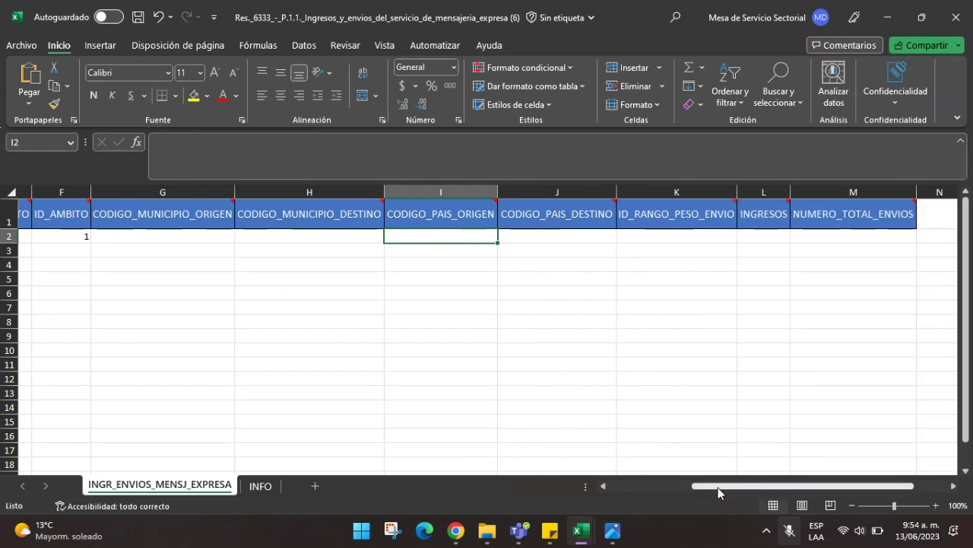
drag(719, 487, 739, 466)
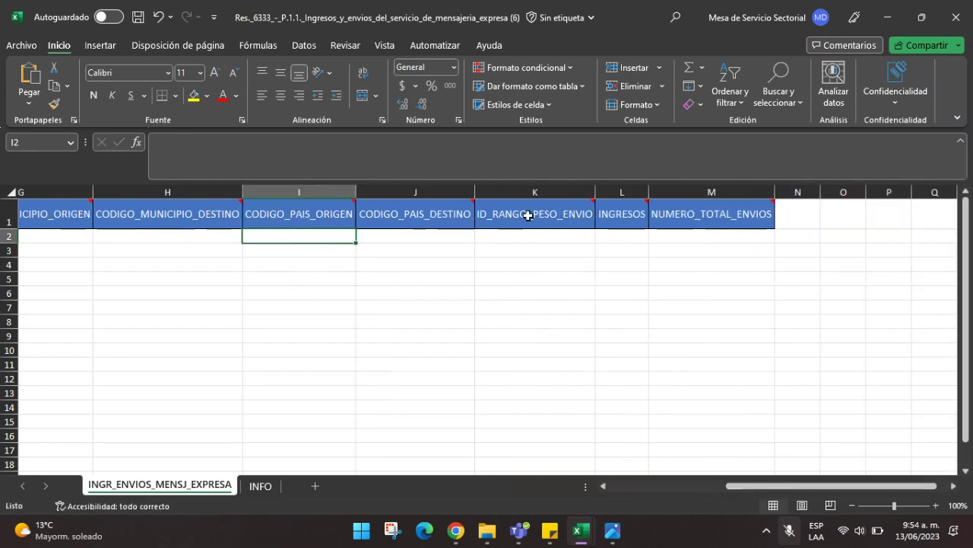
mouse_move(525, 215)
mouse_move(630, 208)
mouse_move(717, 218)
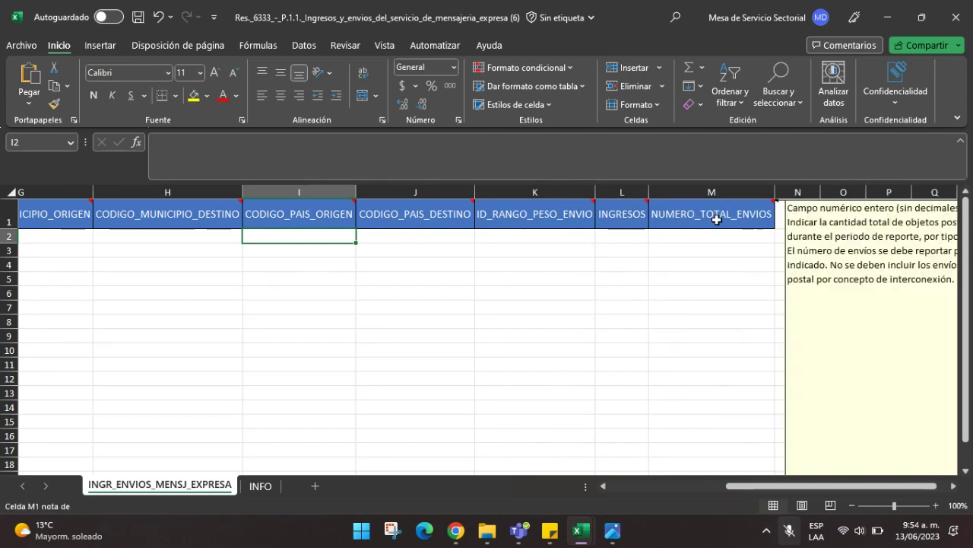
- Go back over the form's fields from NUMERO_TOTAL_ENVIOS to TRIMESTRE, ending on the TRIMESTRE cell in row 2
click(703, 241)
click(635, 242)
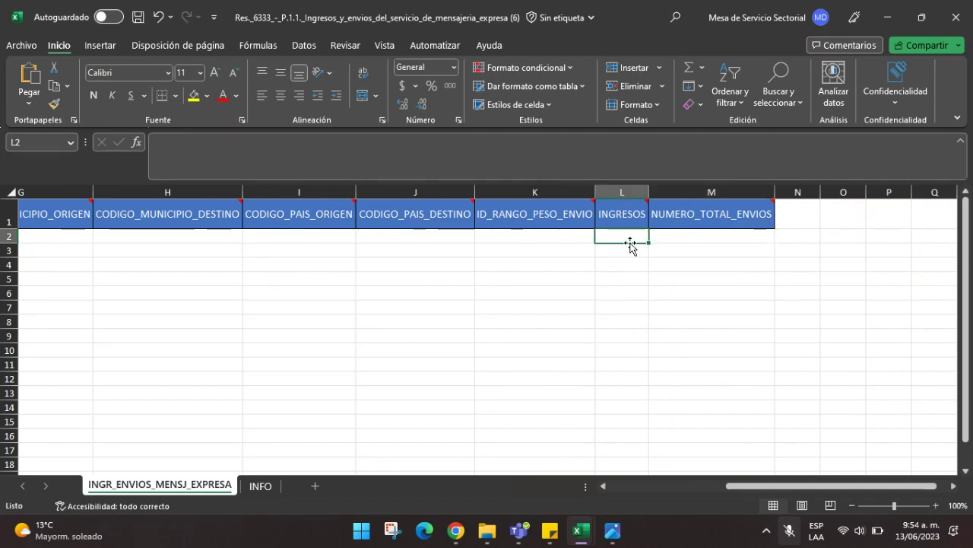
click(525, 249)
click(376, 248)
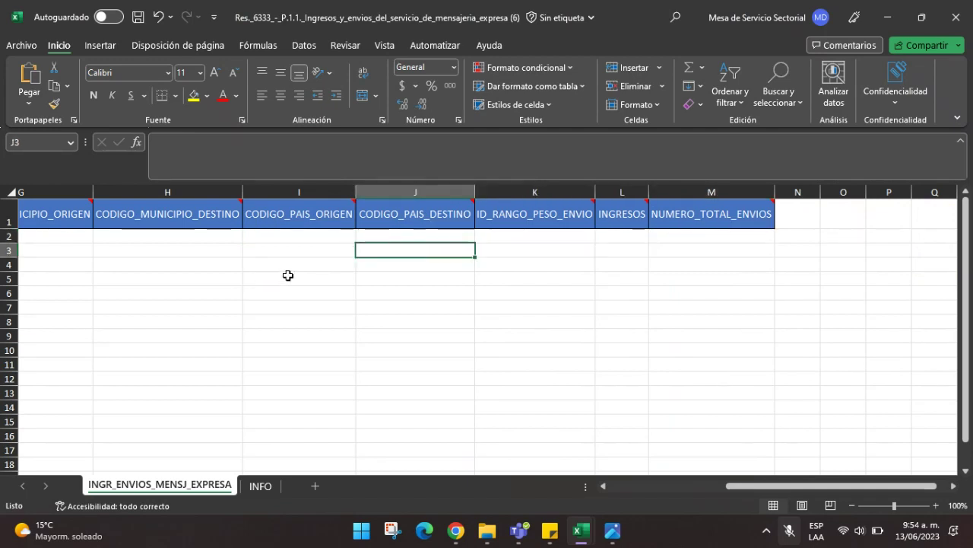
click(325, 241)
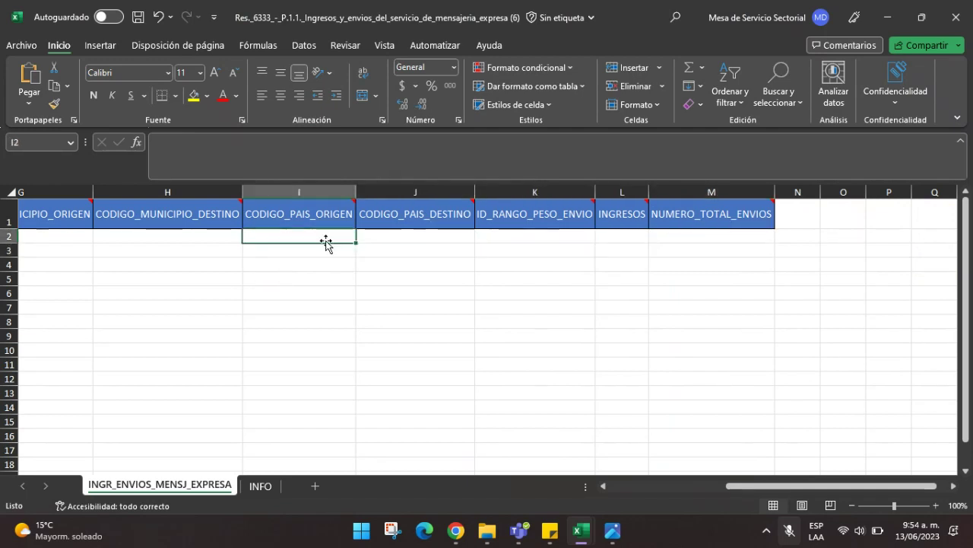
key(Left)
key(Left)
key(Left)
key(Left)
key(Left)
key(Left)
key(Left)
key(Left)
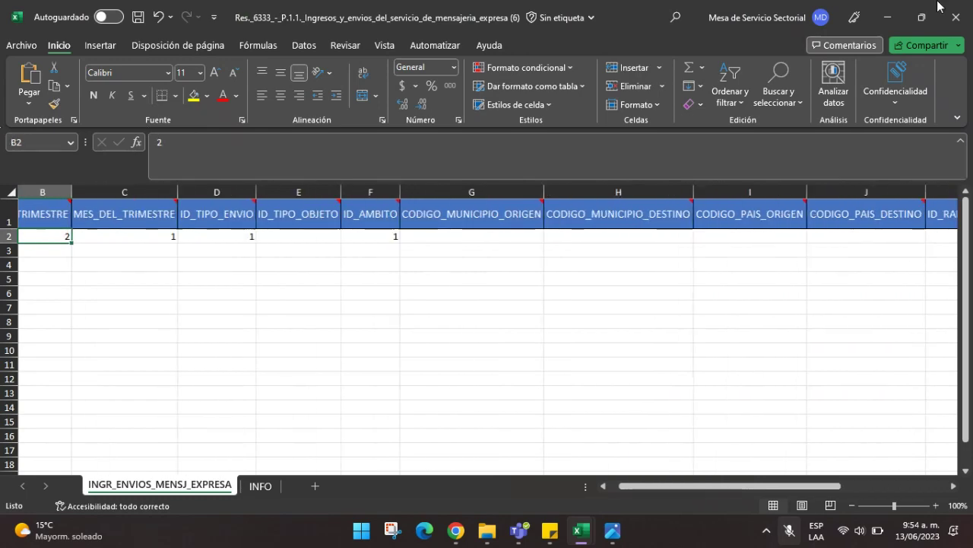
- Minimize the form, switch to the HECAA window in Chrome and look through the list of templates grouped by resolution
click(890, 17)
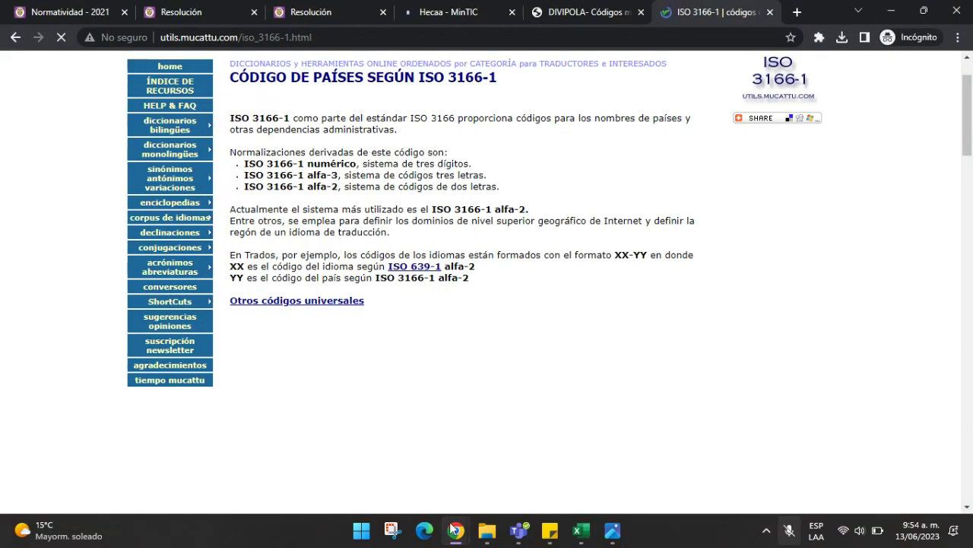
mouse_move(455, 531)
click(439, 432)
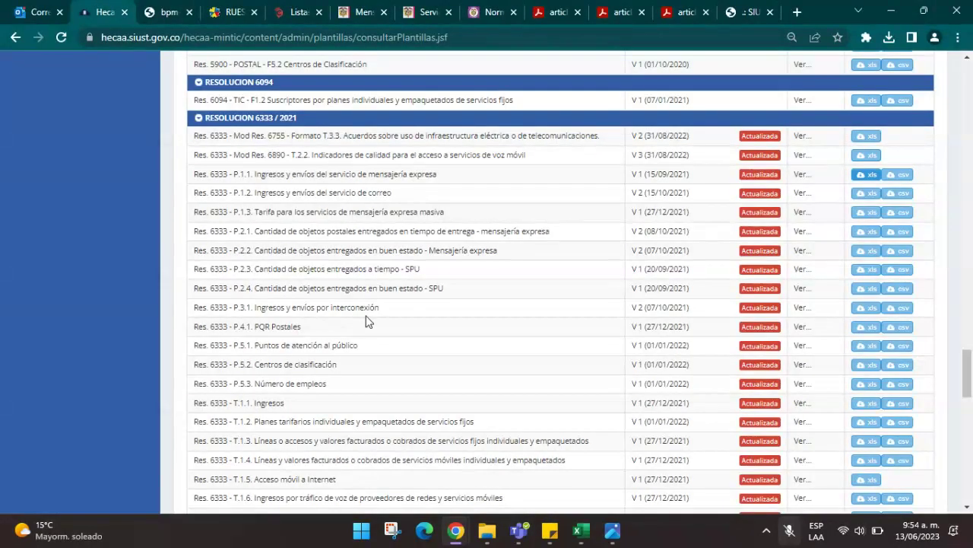
scroll(352, 322, up, 5)
scroll(366, 312, up, 3)
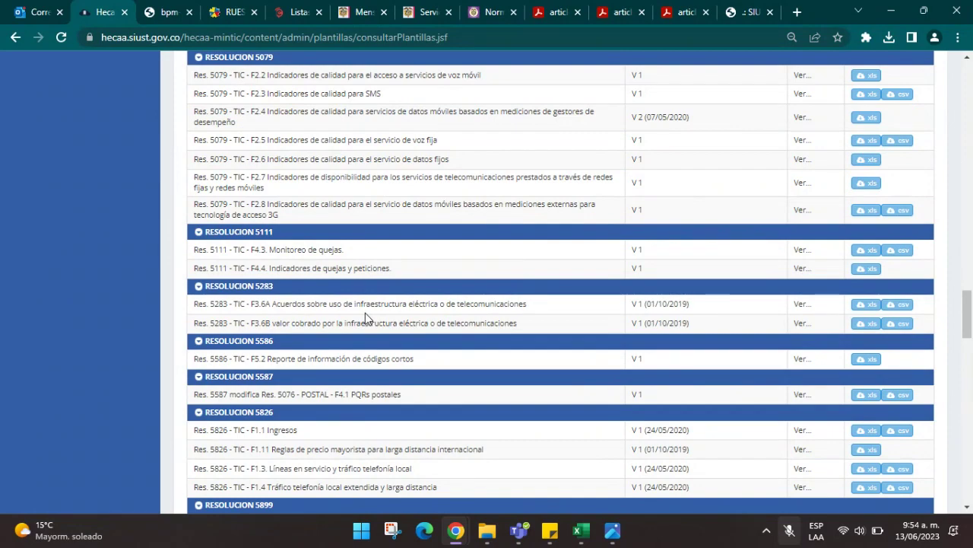
scroll(365, 313, up, 5)
scroll(365, 312, up, 1)
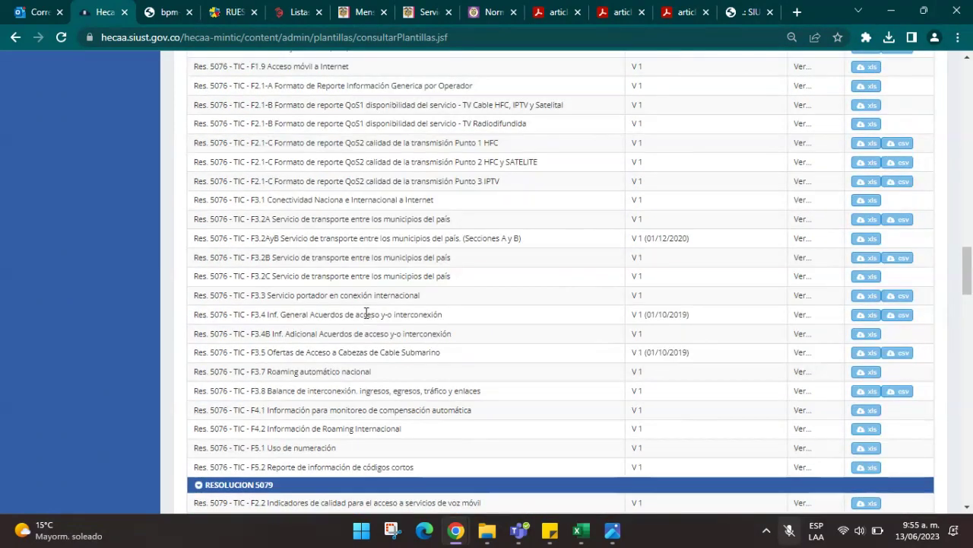
scroll(366, 312, up, 4)
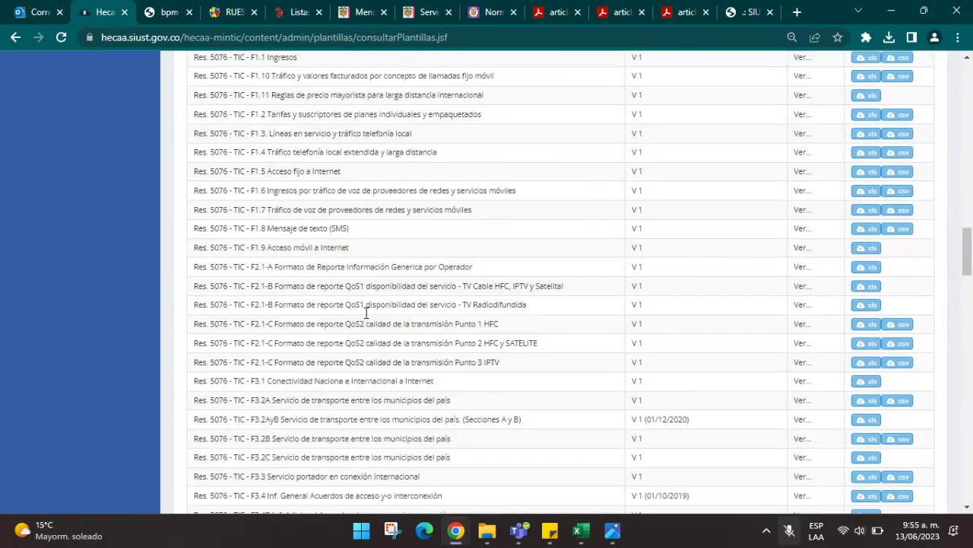
scroll(366, 313, up, 4)
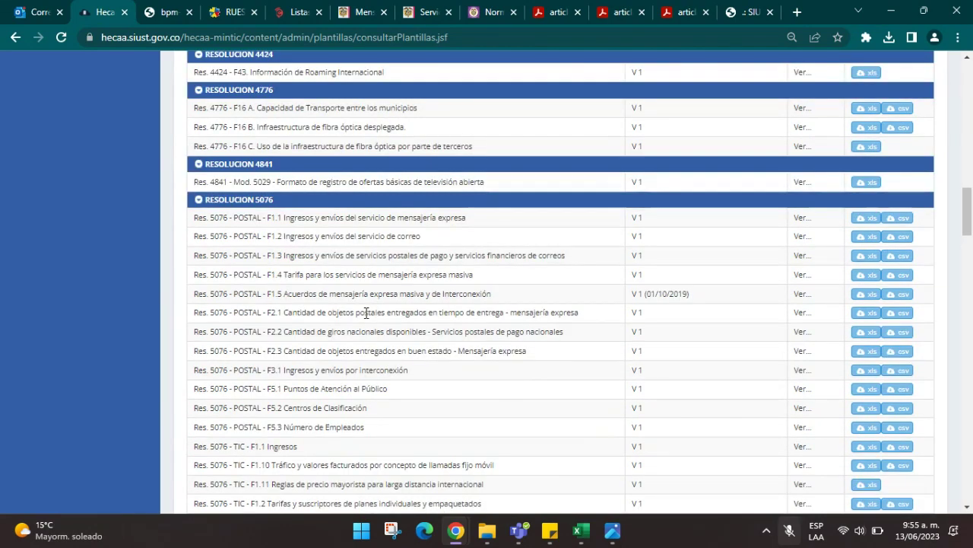
scroll(366, 312, up, 2)
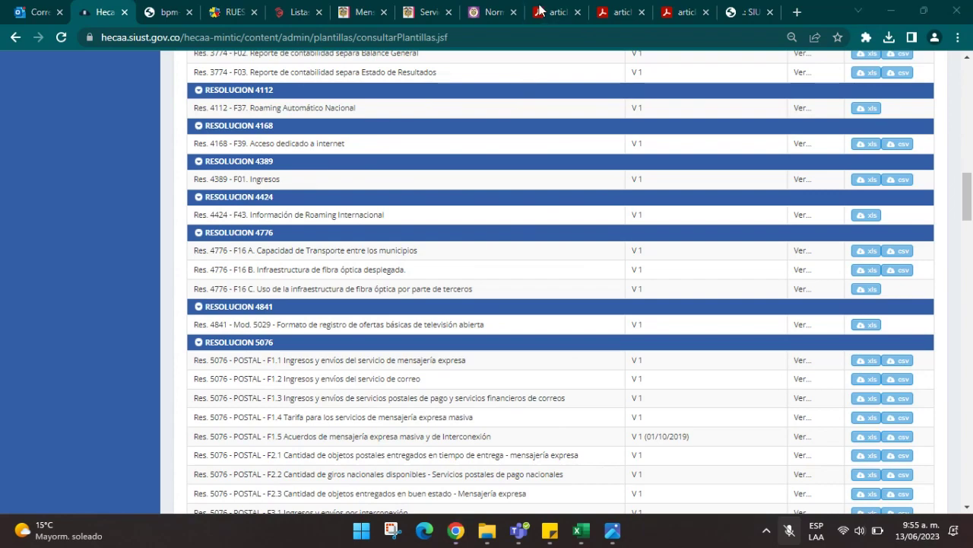
- Switch to the Resolución 6494 PDF and highlight the reporting deadline in the Plazo line of Formato P.2.5
click(531, 304)
mouse_move(457, 537)
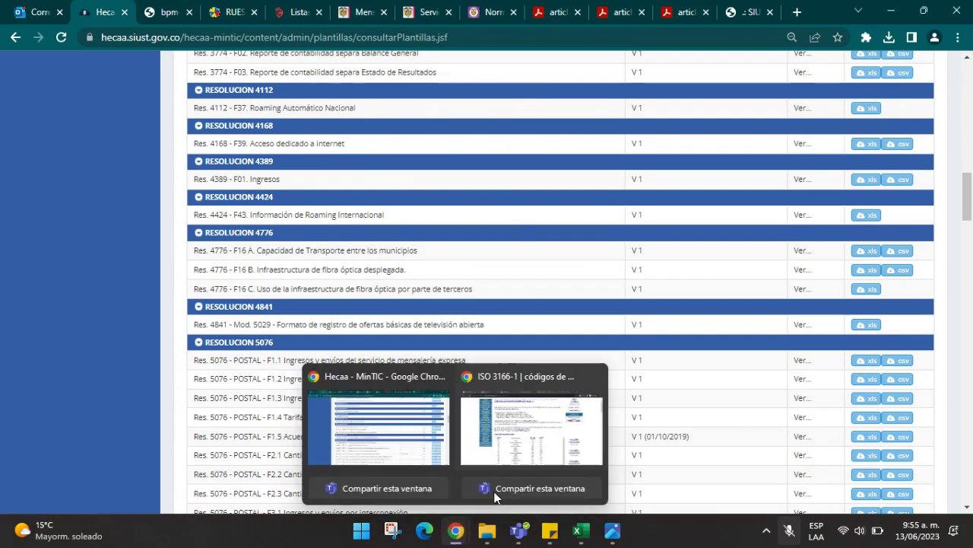
click(480, 435)
click(187, 16)
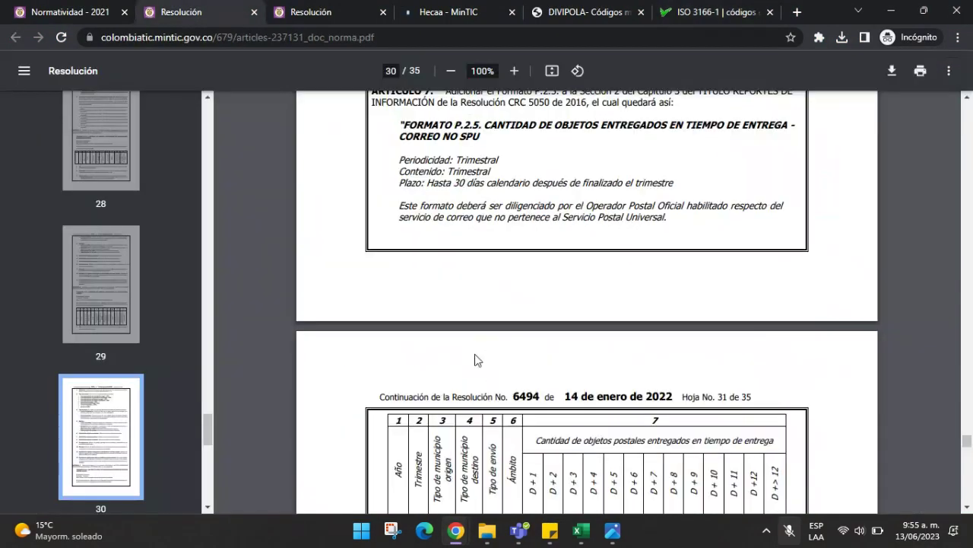
drag(433, 183, 659, 191)
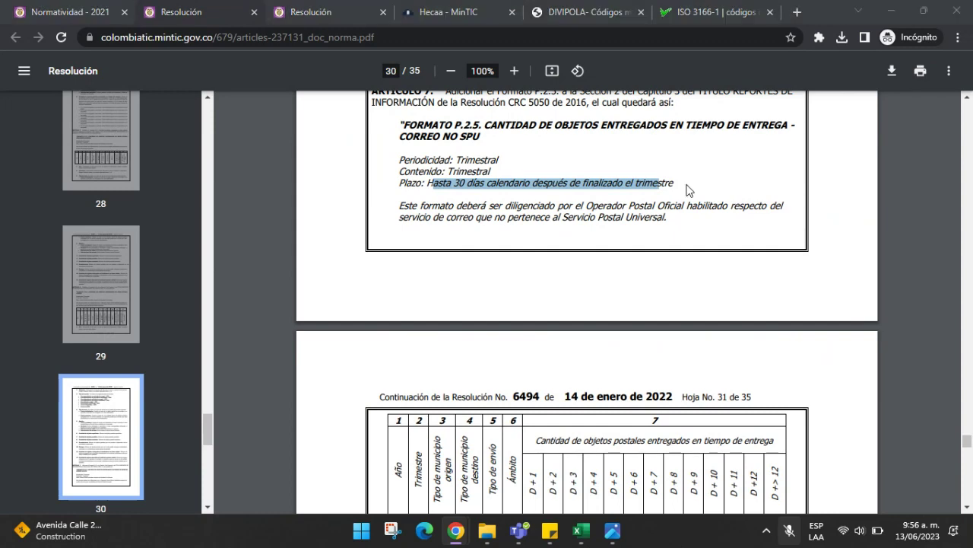
- Return to the HECAA templates page, open Cargar plantillas under Reporte de información and dismiss the translation prompt
key(alt+Tab)
scroll(664, 201, up, 10)
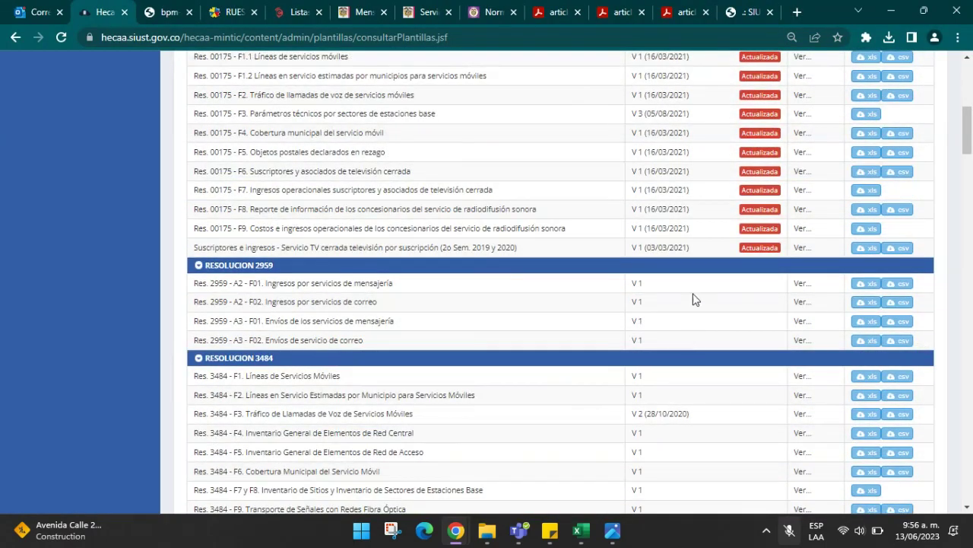
scroll(693, 299, up, 5)
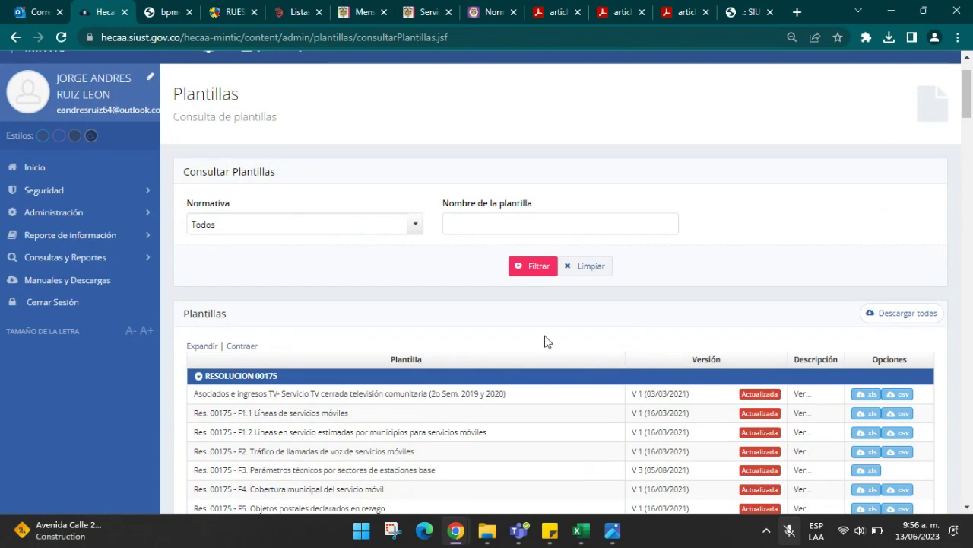
scroll(563, 318, down, 3)
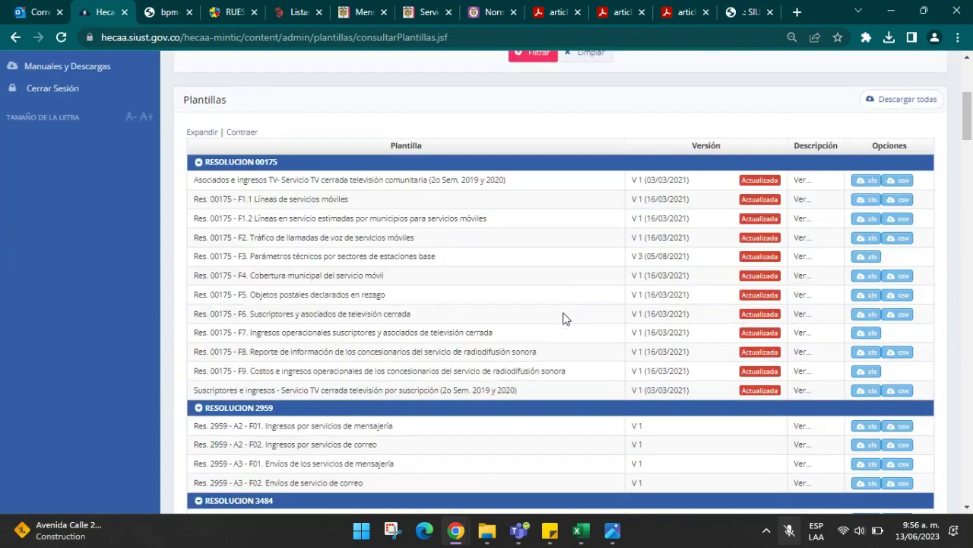
scroll(563, 319, down, 7)
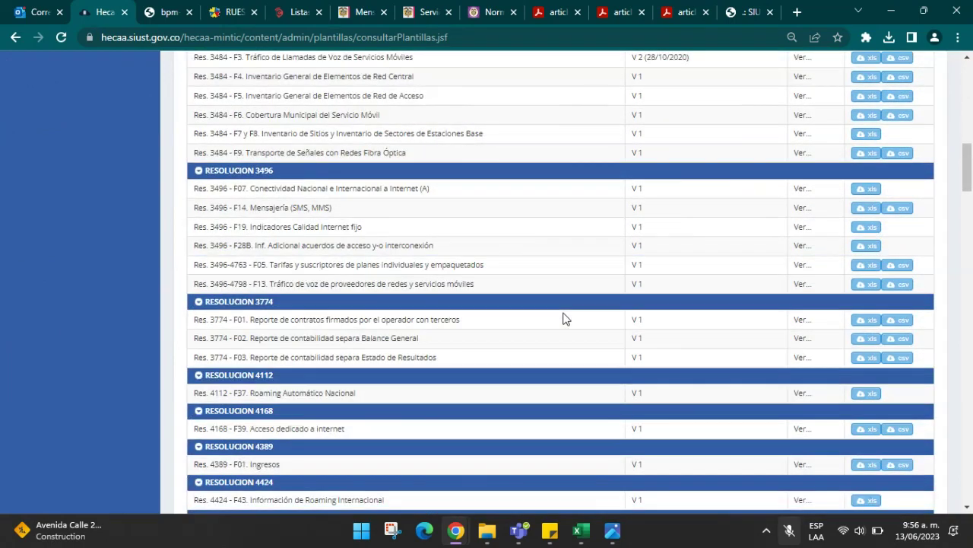
scroll(563, 319, up, 10)
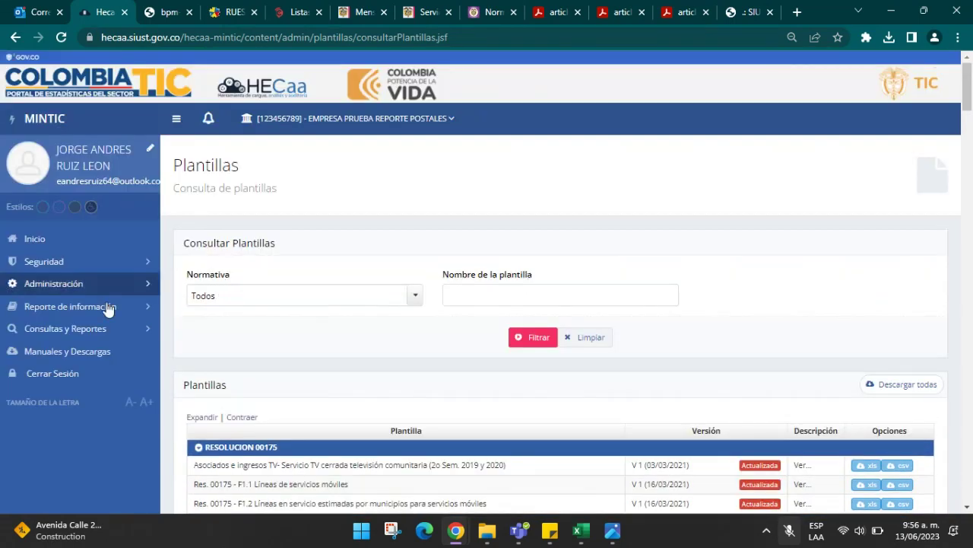
click(101, 307)
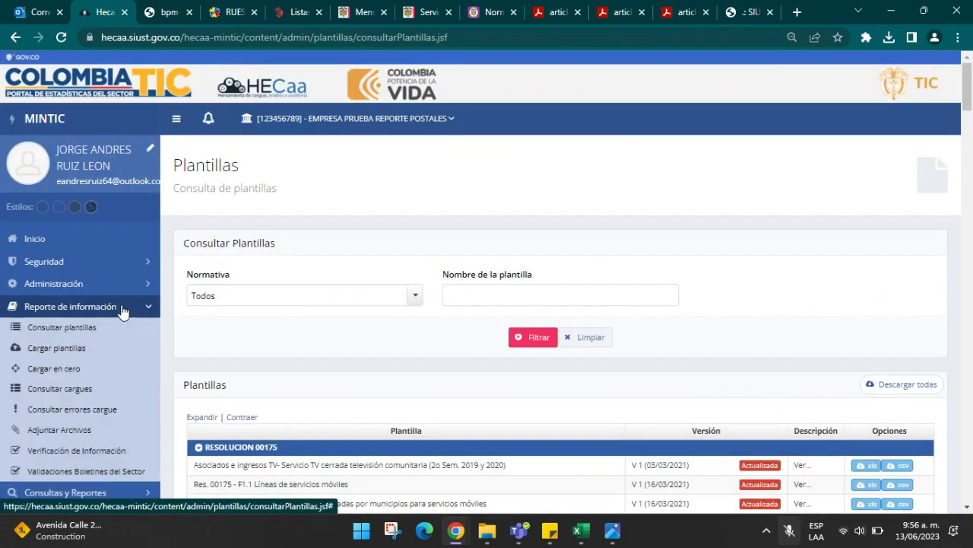
click(68, 348)
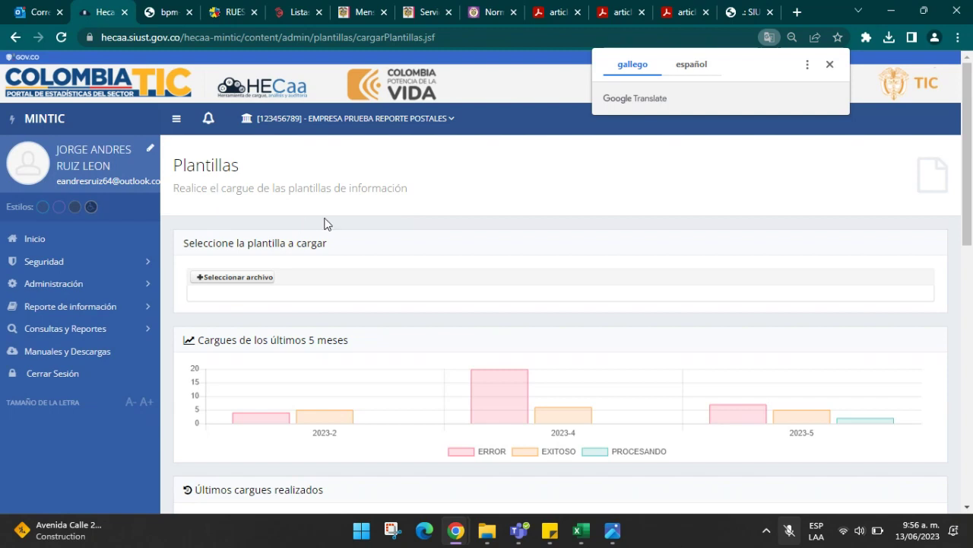
click(830, 65)
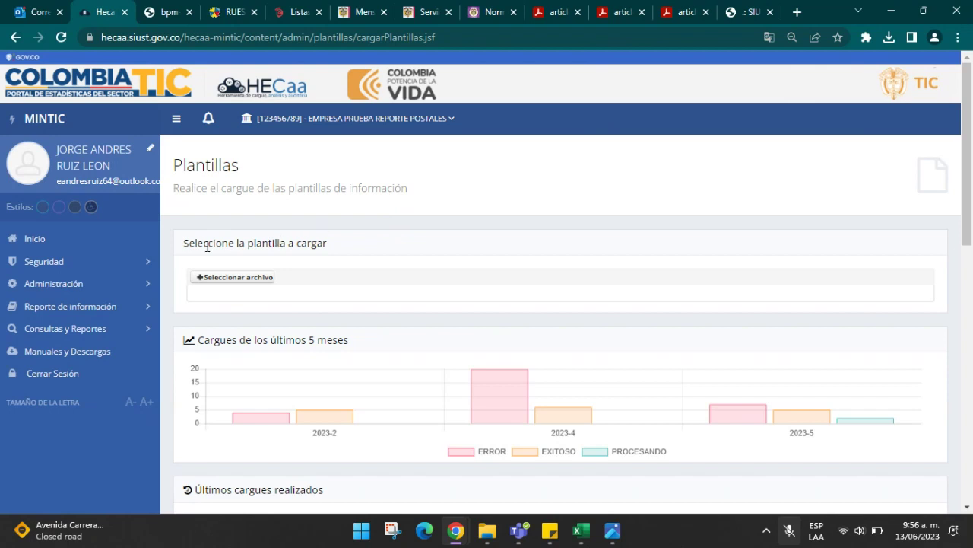
- Highlight the Seleccione la plantilla a cargar heading, start selecting the file to upload and browse to the Descargas folder
drag(190, 243, 348, 252)
click(347, 251)
click(237, 278)
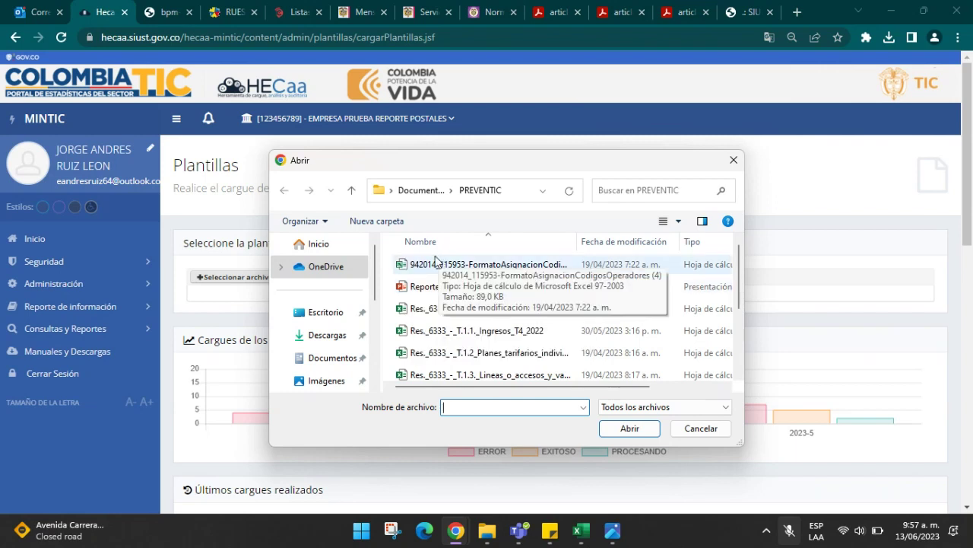
click(325, 337)
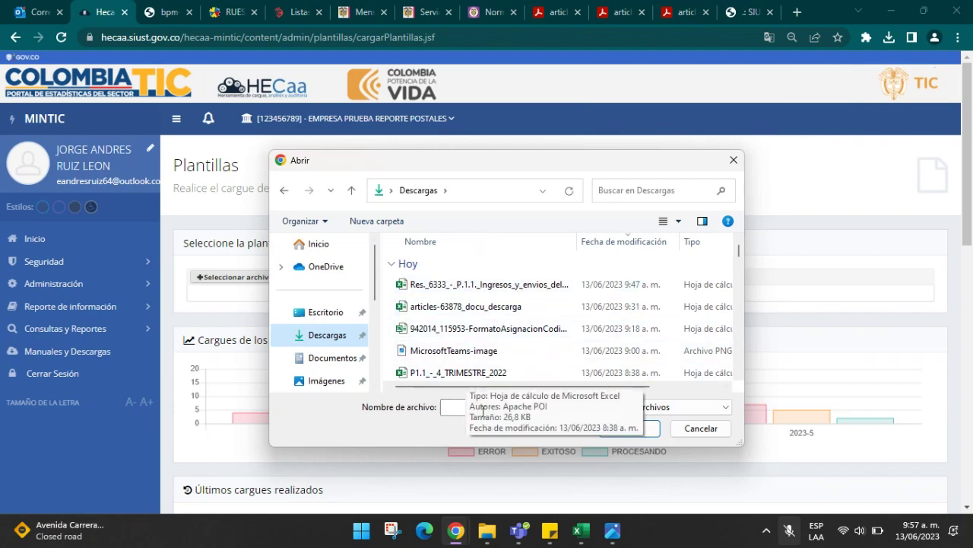
- Switch to the Descargas folder in File Explorer, open the P1.1_-_4_TRIMESTRE_2022 workbook and select the ANNO cell in row 4
click(487, 531)
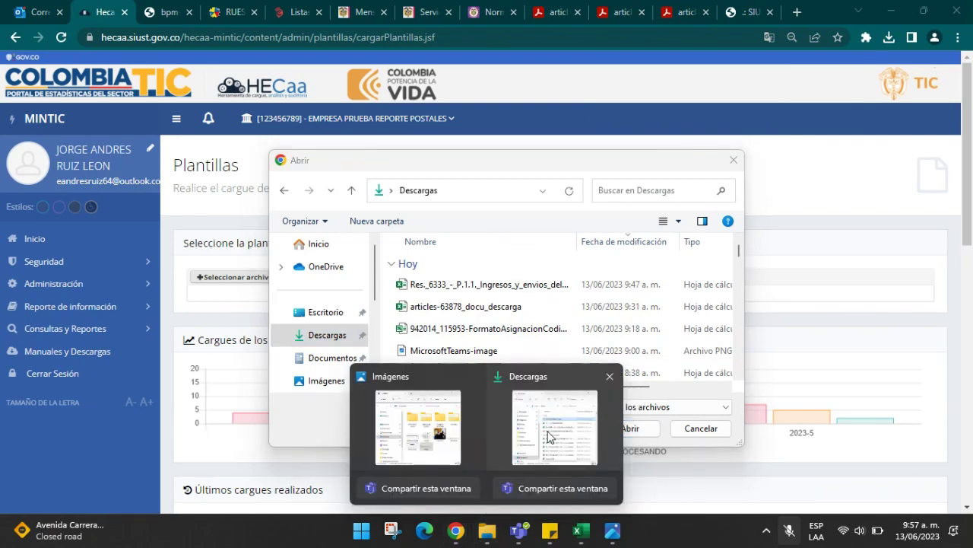
click(549, 436)
click(304, 312)
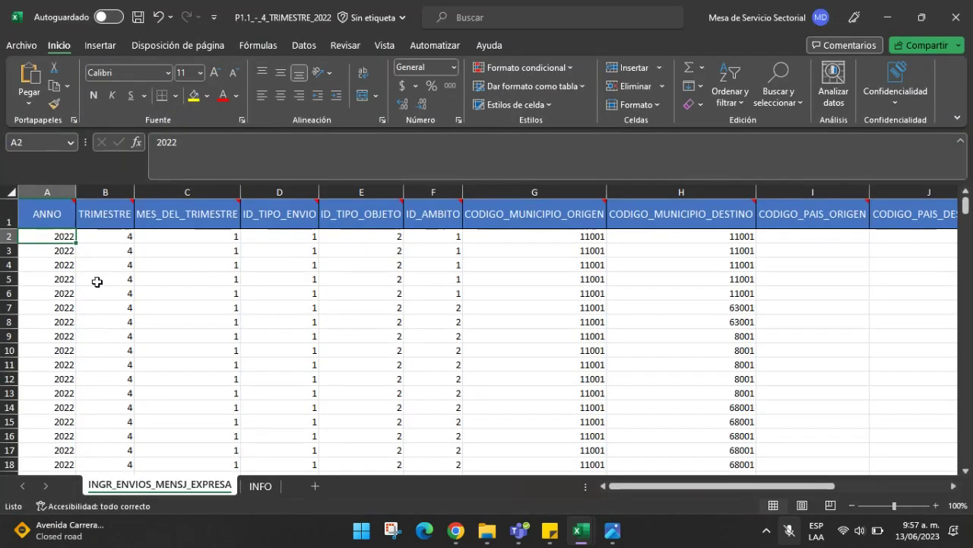
click(58, 263)
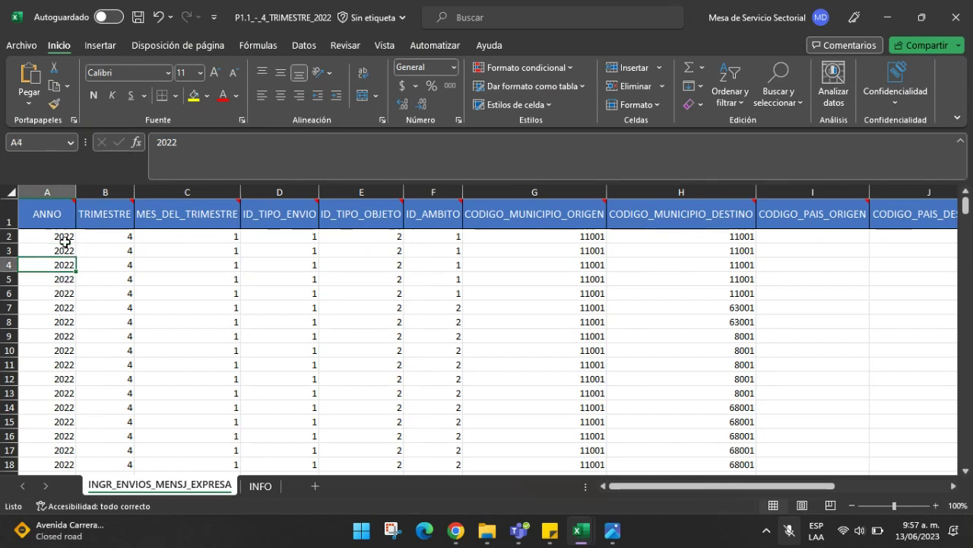
- Review the TRIMESTRE and MES_DEL_TRIMESTRE values through the first rows of the INGR_ENVIOS_MENSJ_EXPRESA sheet
click(123, 237)
drag(197, 238, 208, 276)
scroll(208, 277, down, 6)
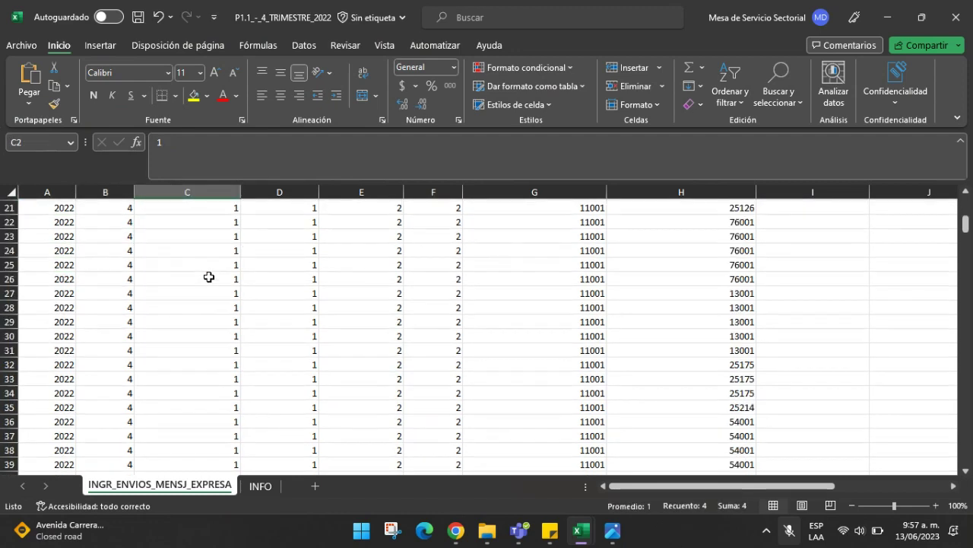
scroll(212, 262, up, 6)
- Turn on filters for the header row and check the months listed in the MES_DEL_TRIMESTRE filter without applying it
click(215, 214)
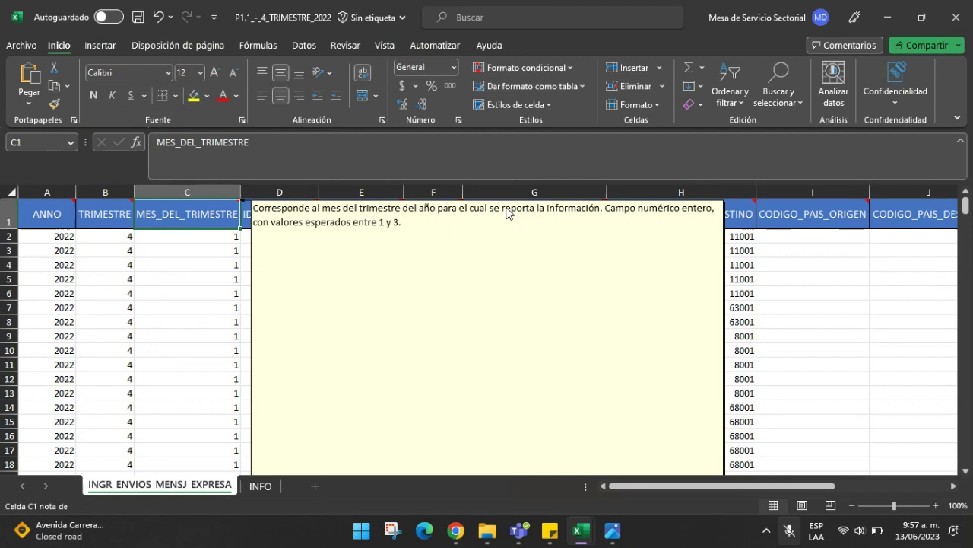
click(730, 84)
click(746, 186)
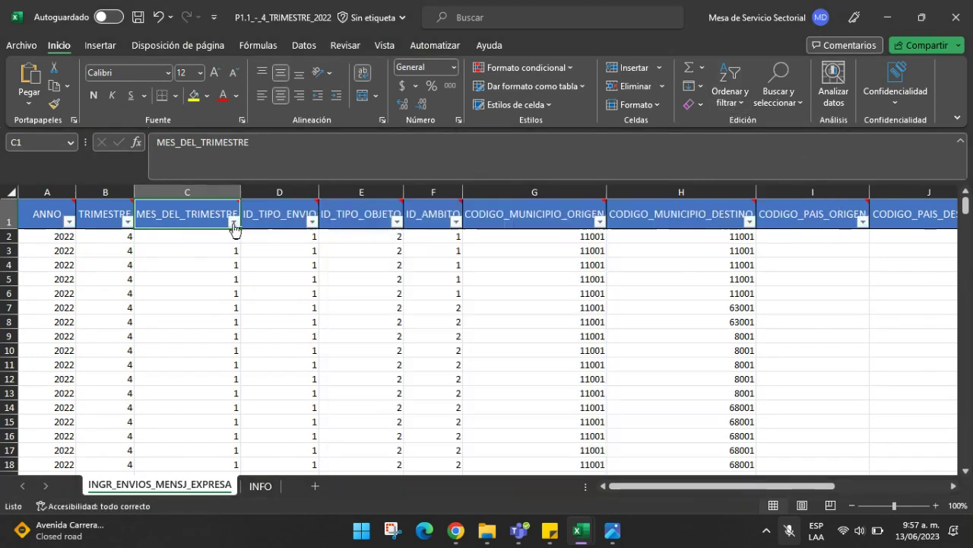
click(234, 221)
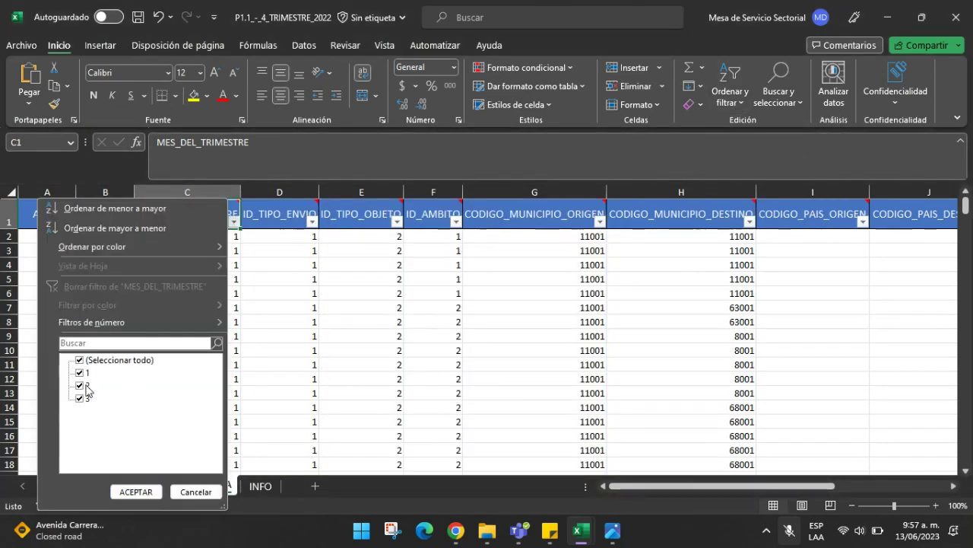
click(196, 490)
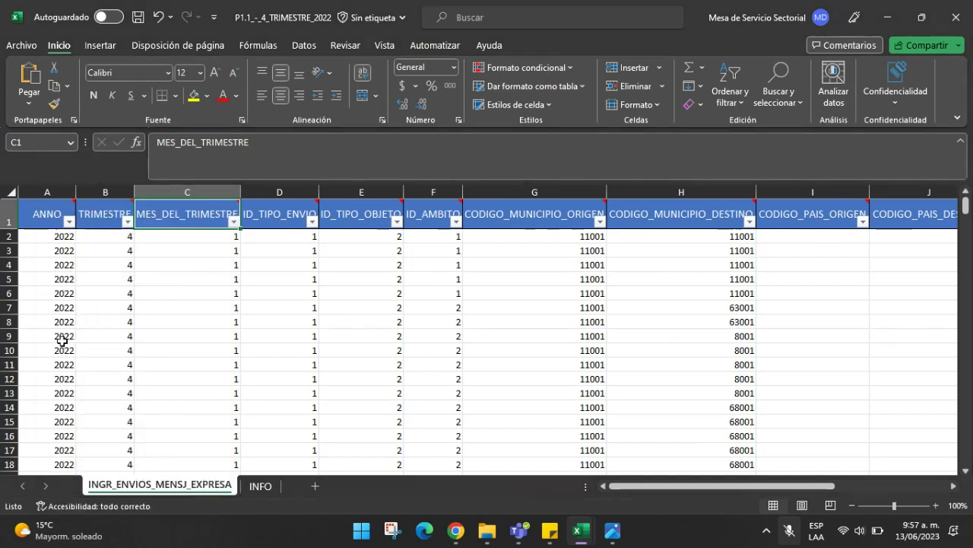
scroll(208, 278, down, 1)
scroll(251, 251, up, 1)
mouse_move(292, 214)
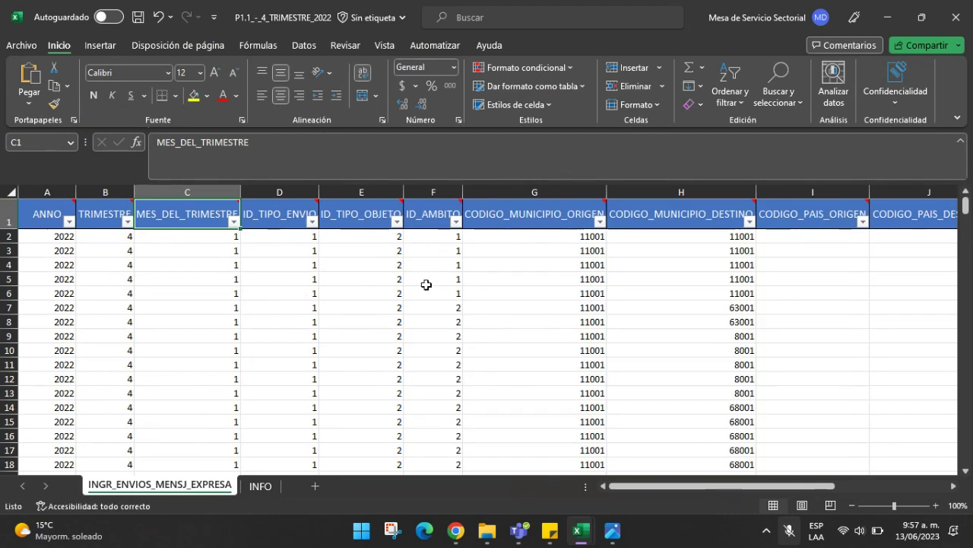
- Review the remaining columns through NUMERO_TOTAL_ENVIOS, selecting rows 2 to 11 of CODIGO_PAIS_ORIGEN and CODIGO_PAIS_DESTINO along the way
click(617, 277)
key(Tab)
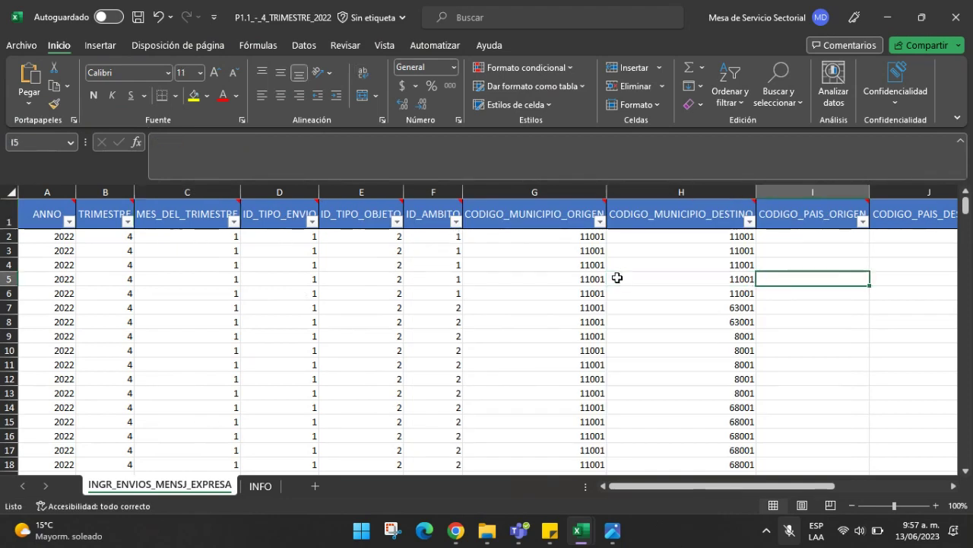
key(Tab)
key(Tab)
key(Tab)
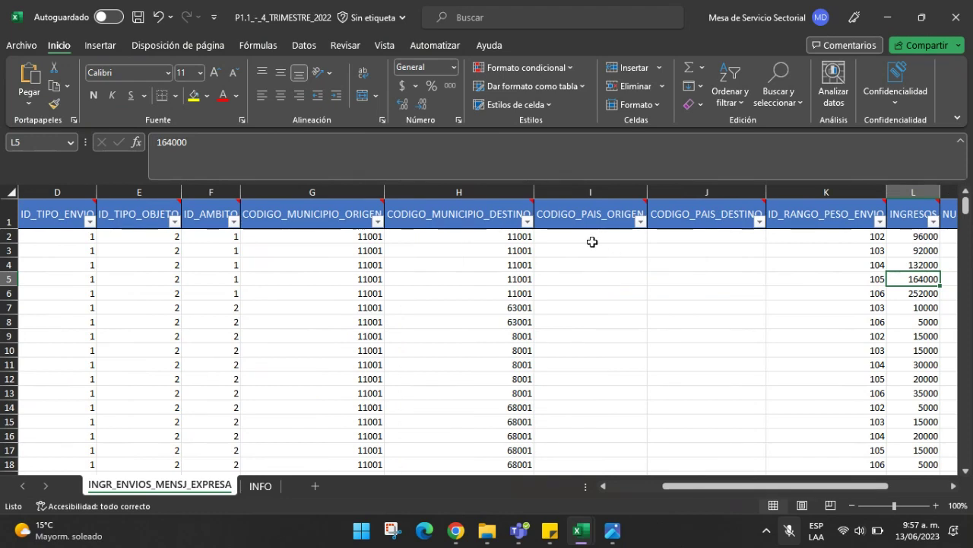
drag(592, 242, 746, 361)
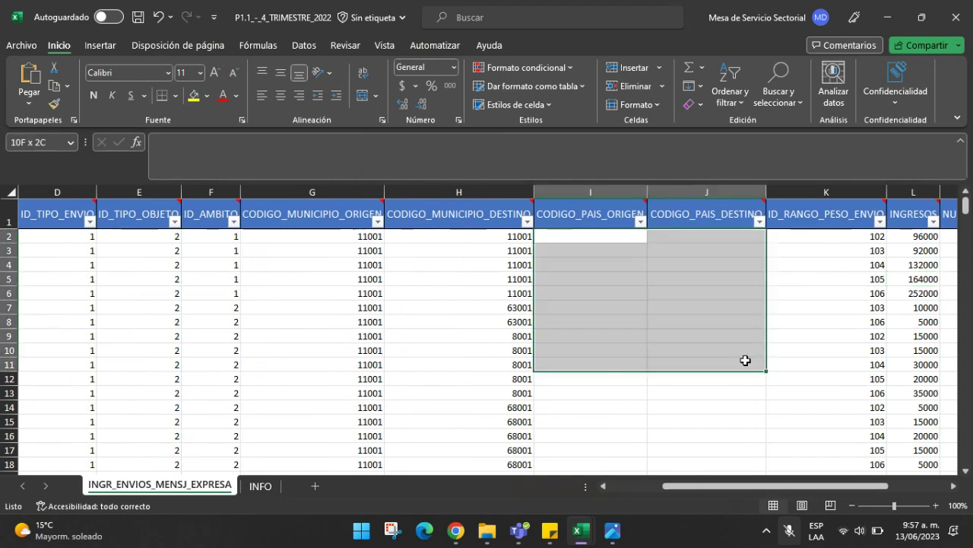
click(664, 391)
key(Tab)
key(Tab)
key(Tab)
key(Tab)
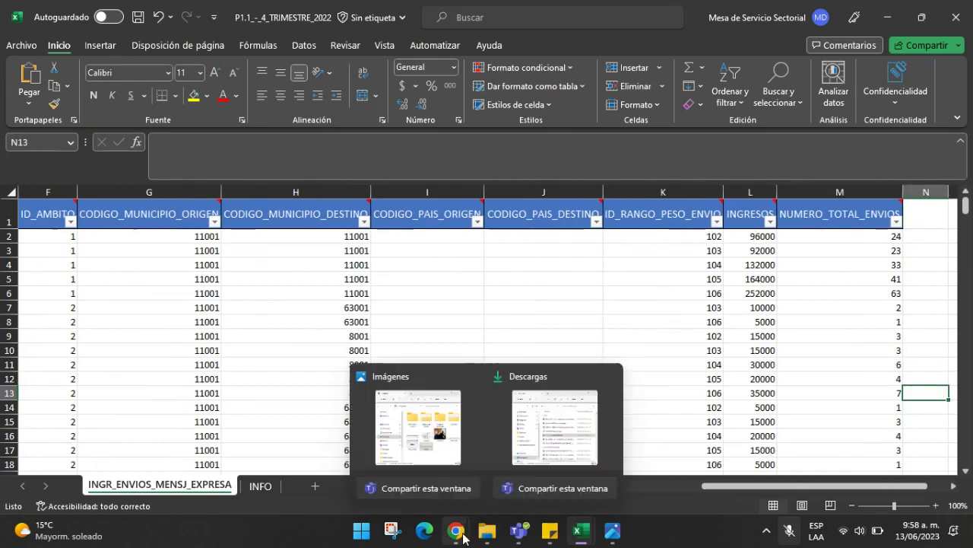
- Switch to the HECAA page in Chrome, restart the file selection and choose P1.1_-_4_TRIMESTRE_2022 from Descargas as the template to load
mouse_move(455, 531)
click(409, 425)
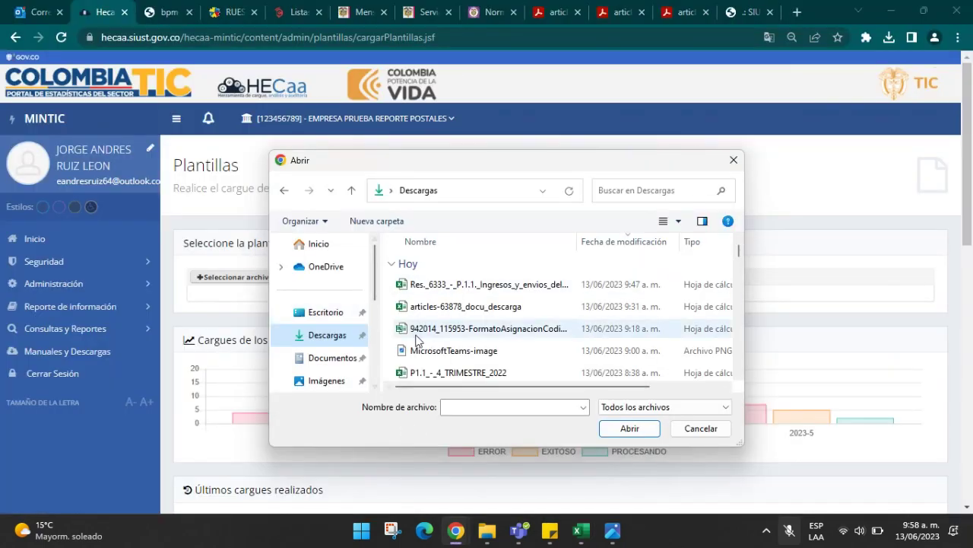
click(733, 161)
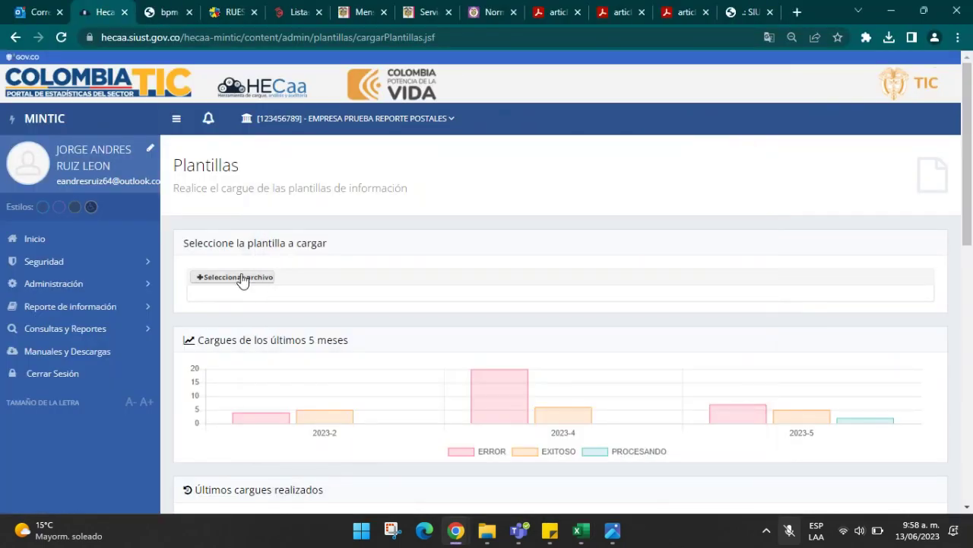
click(241, 278)
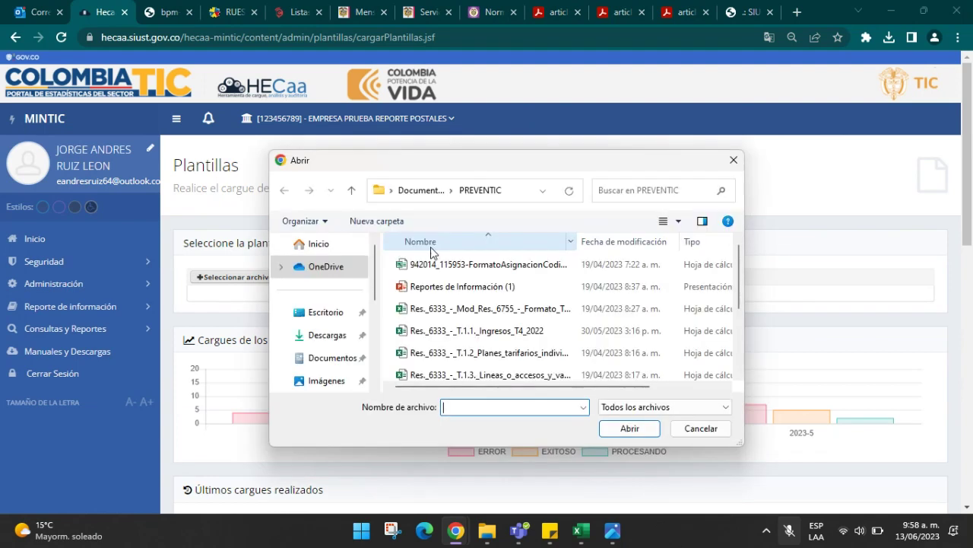
click(327, 336)
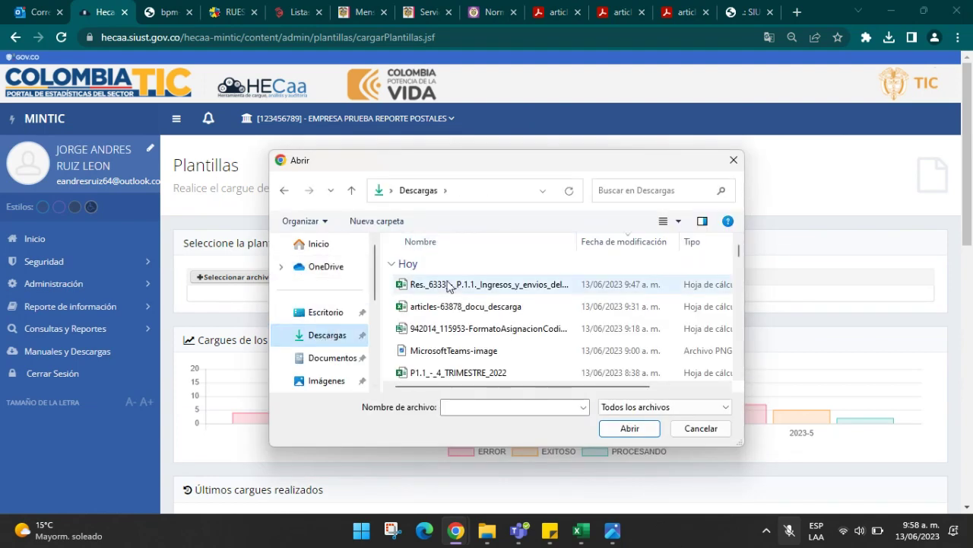
double_click(453, 371)
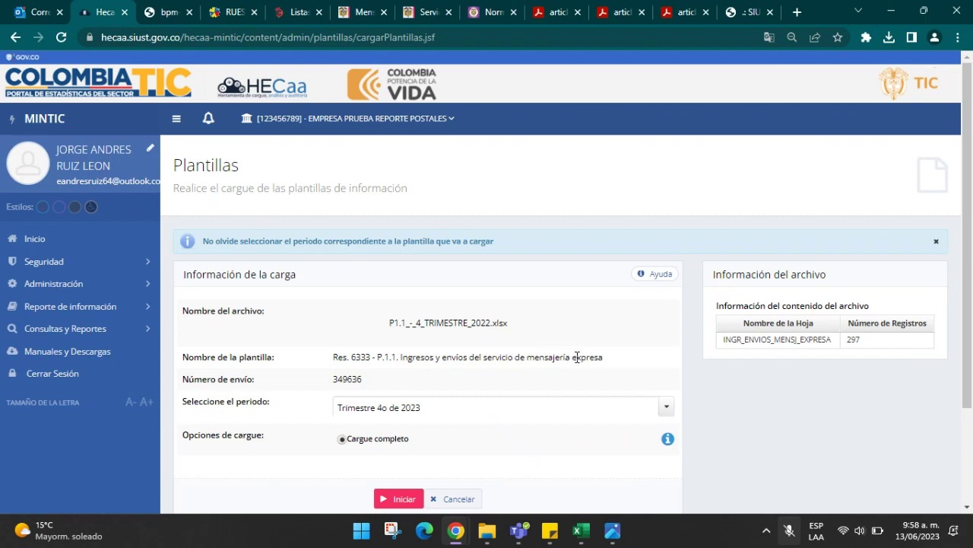
- Highlight the Número de envío, set the period to Trimestre 2o de 2023 and start the load
drag(333, 380, 368, 384)
scroll(368, 384, down, 2)
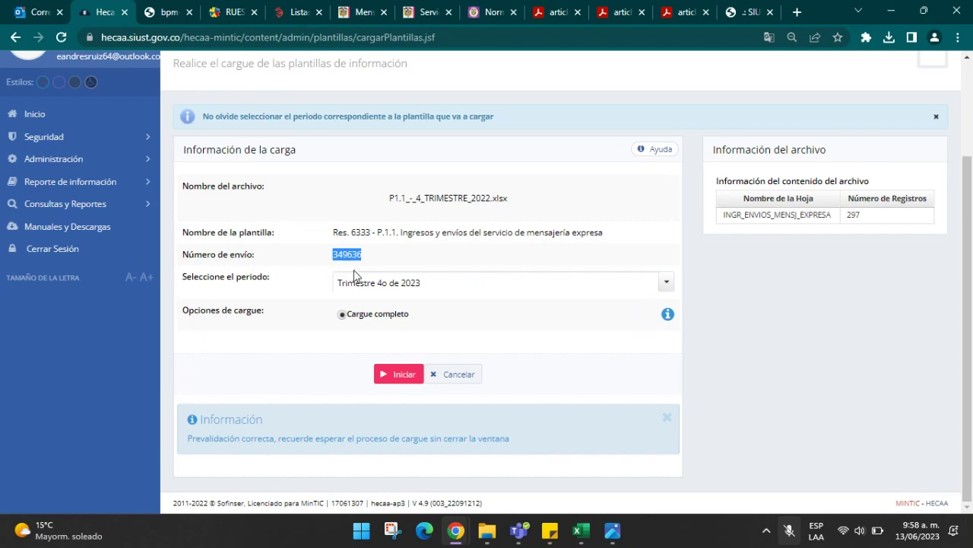
click(666, 282)
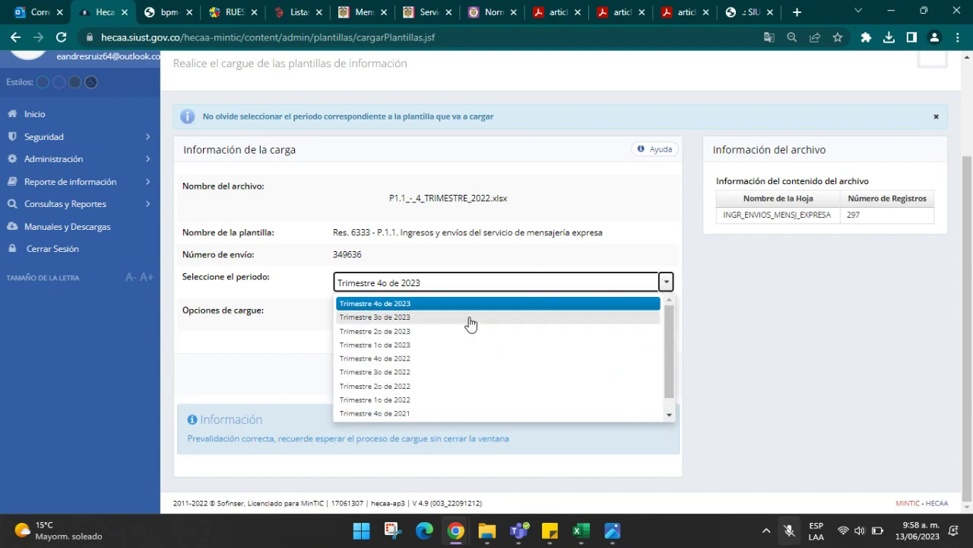
click(400, 332)
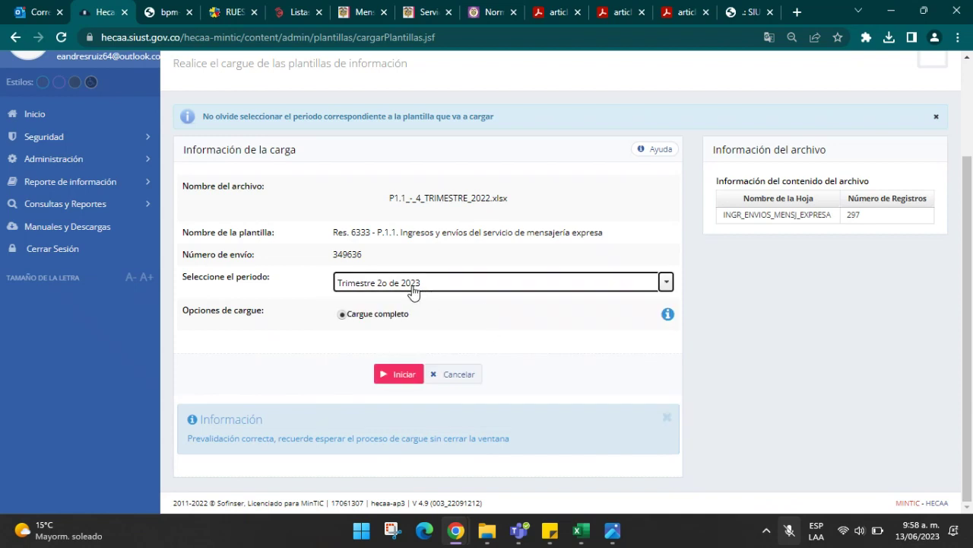
click(392, 384)
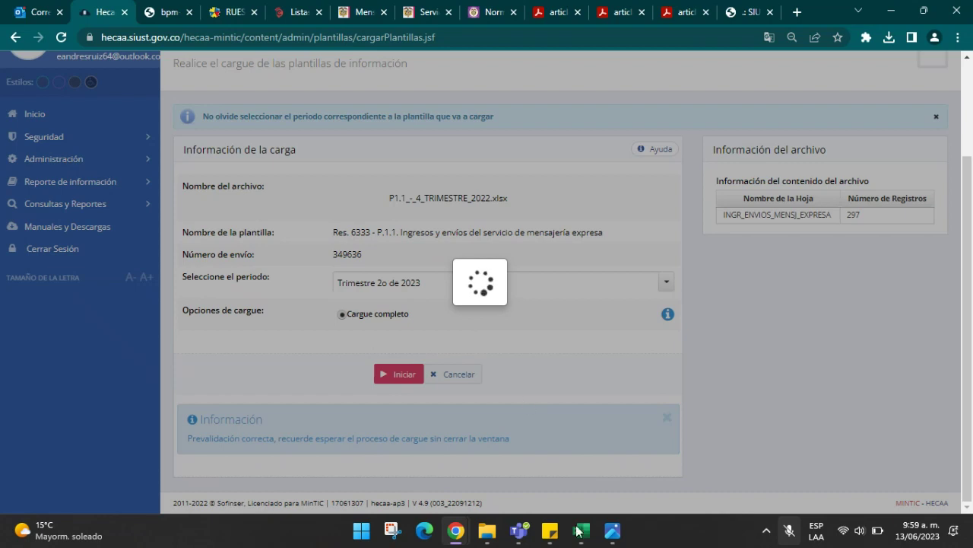
mouse_move(580, 531)
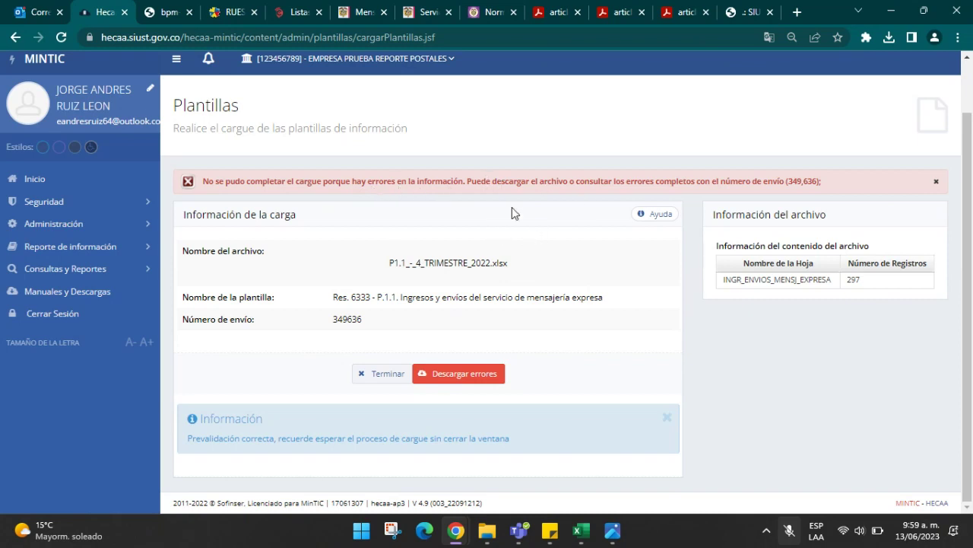
- Highlight part of the load error message, download the errors file and open it with editing enabled to inspect row 2
drag(219, 182, 351, 183)
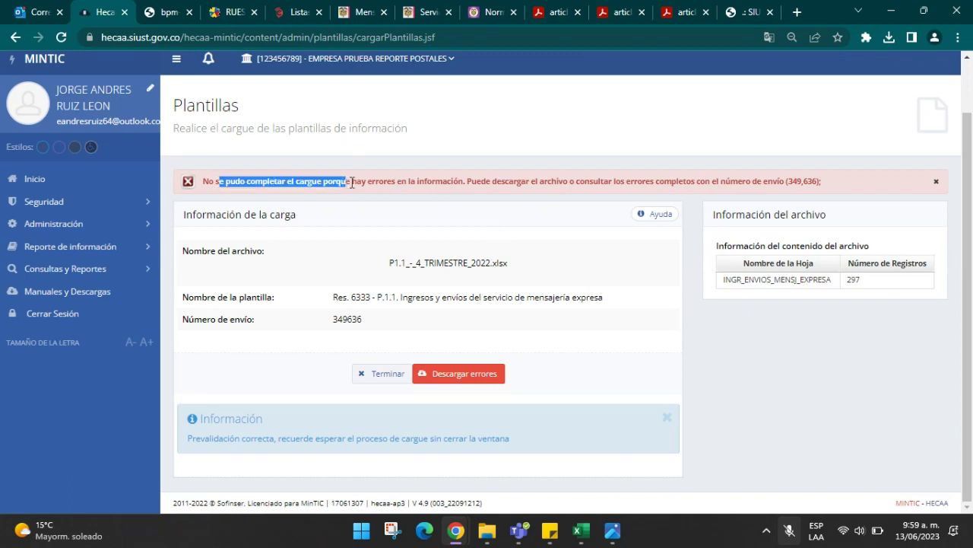
click(480, 378)
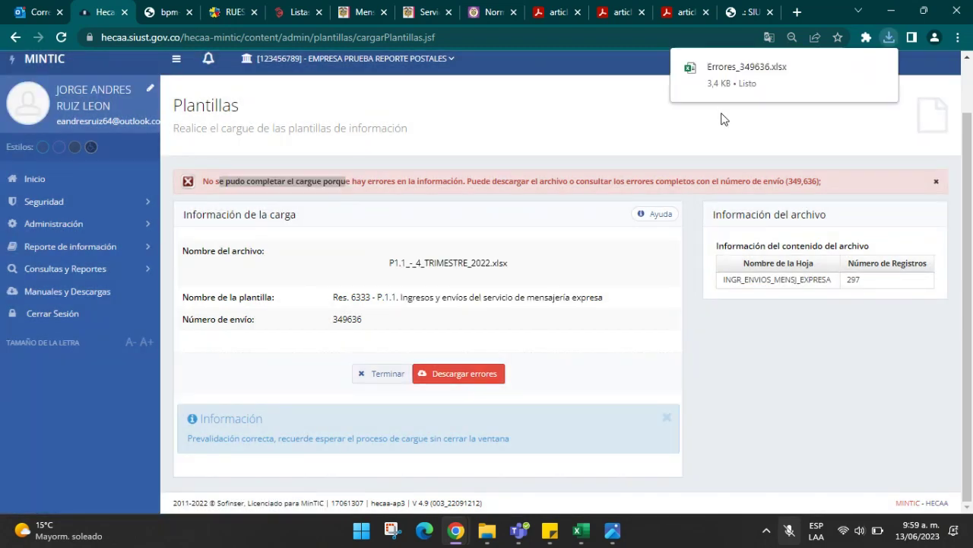
mouse_move(723, 84)
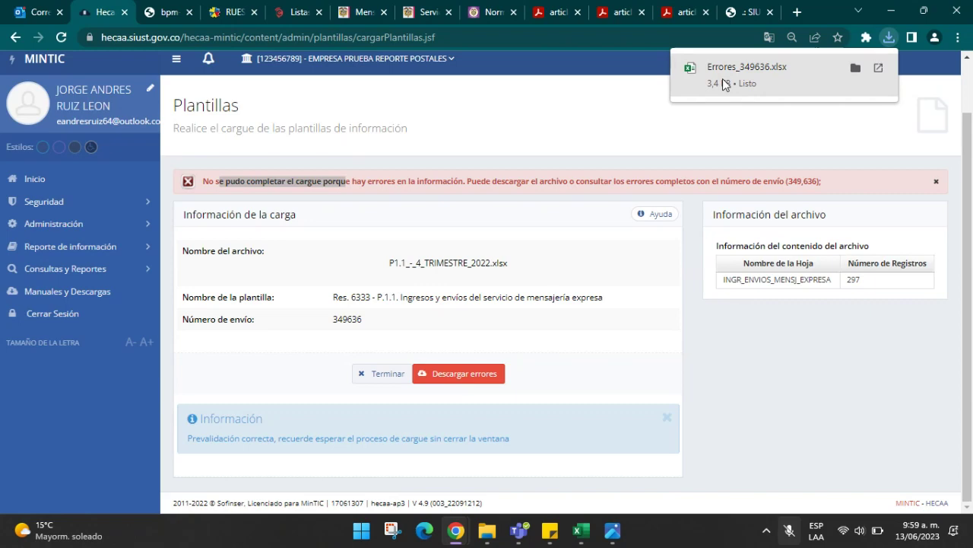
click(722, 79)
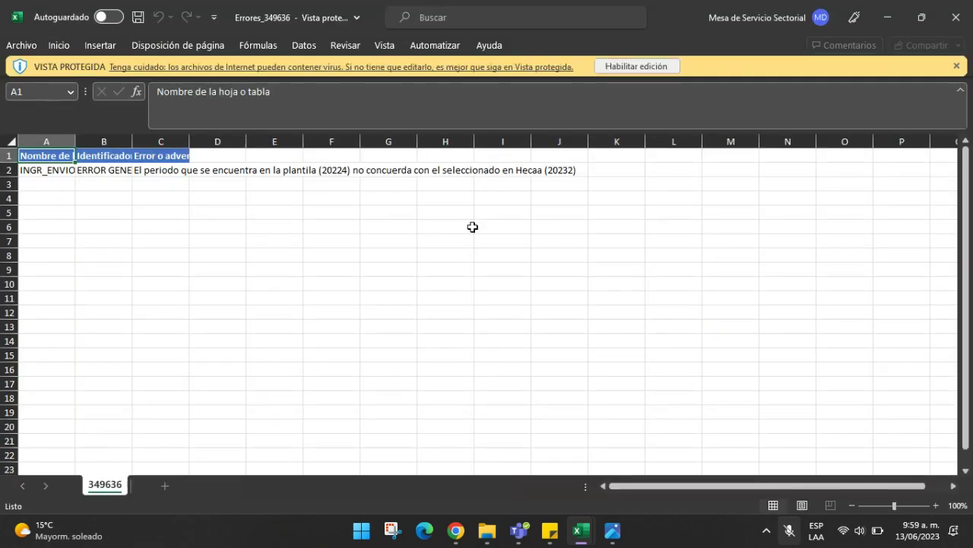
click(618, 69)
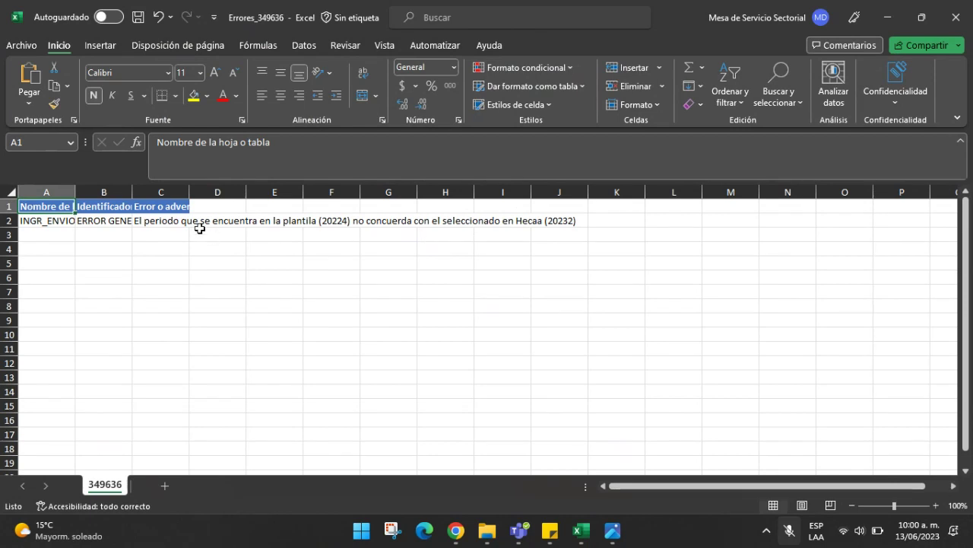
click(341, 222)
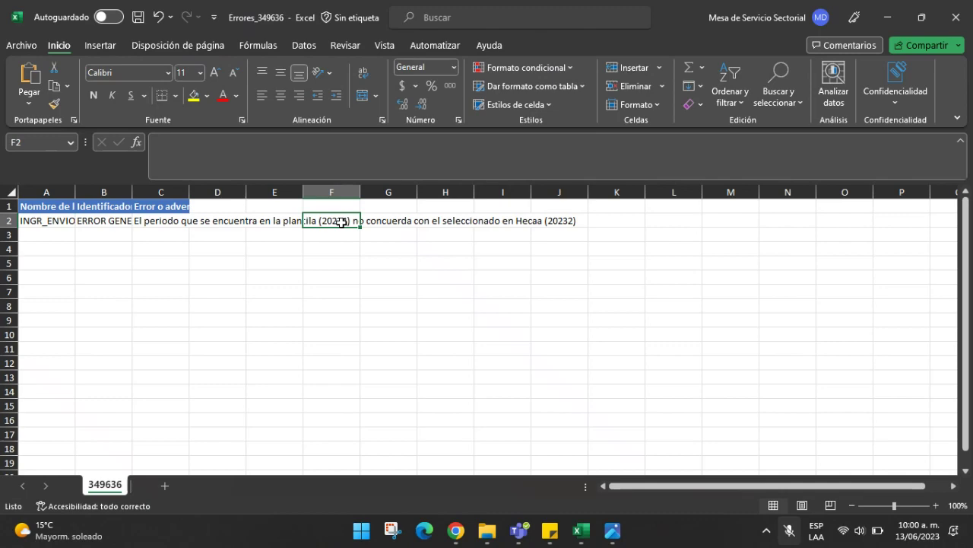
- Minimize the errors workbook, return to the HECAA page in Chrome and finish the failed template load
click(885, 21)
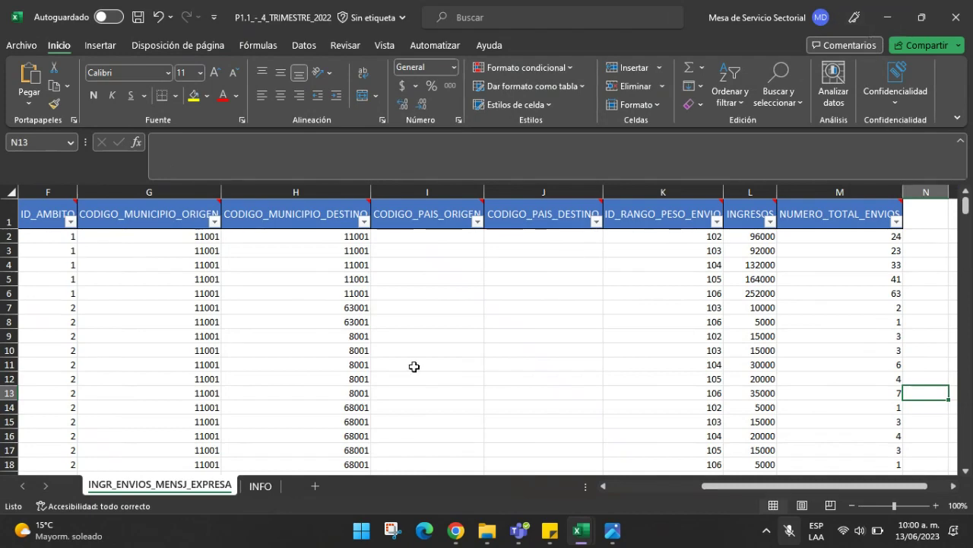
mouse_move(457, 541)
click(431, 446)
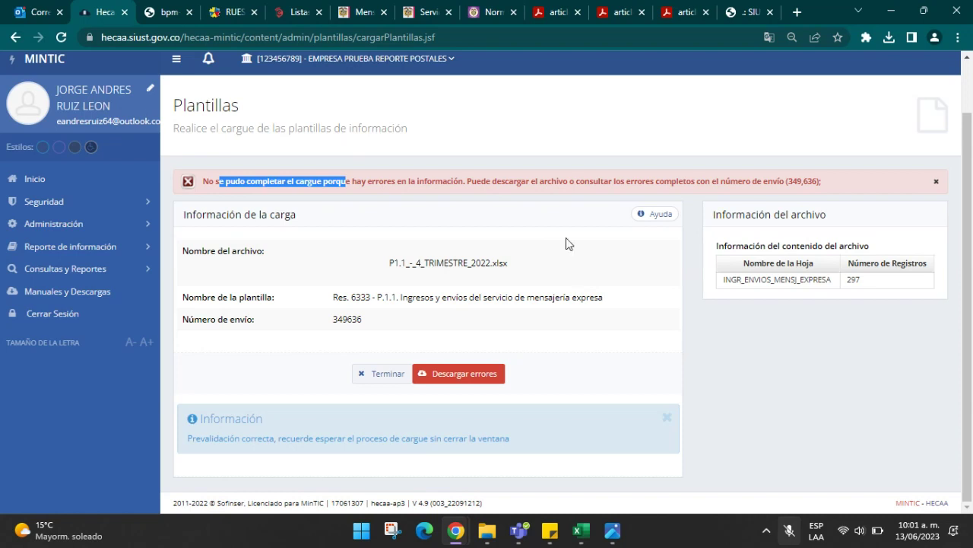
click(378, 376)
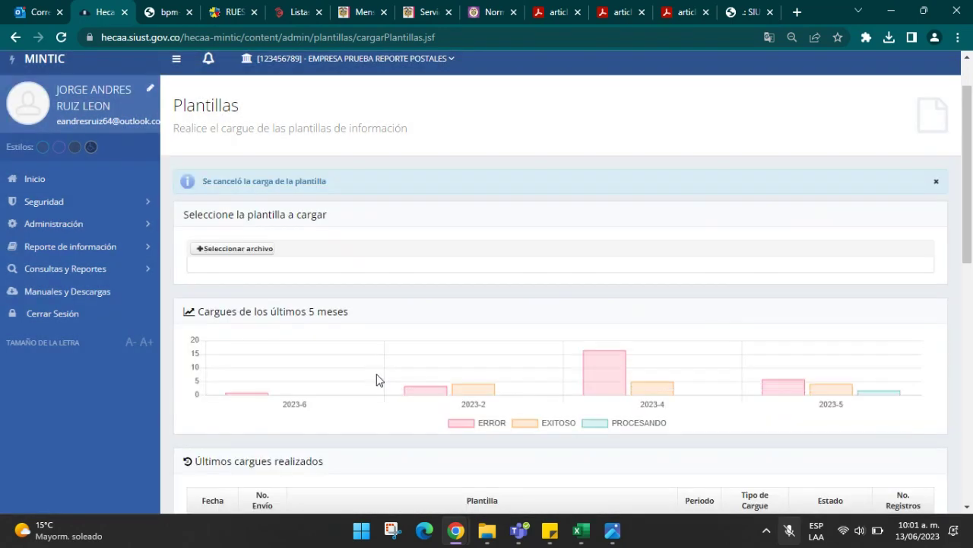
- Select P1.1_-_4_TRIMESTRE_2022 again as the template, set the period to Trimestre 4o de 2022 and start the load
click(256, 251)
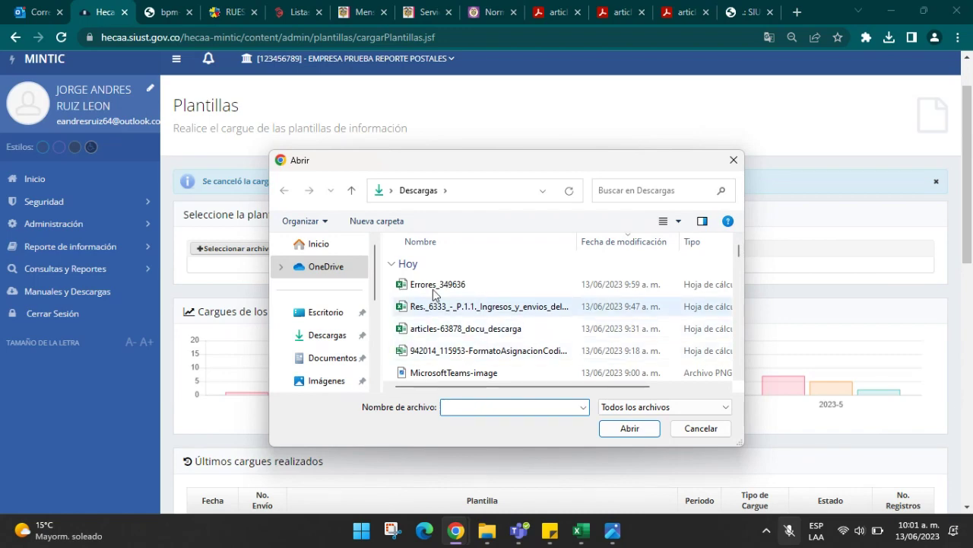
scroll(518, 328, down, 1)
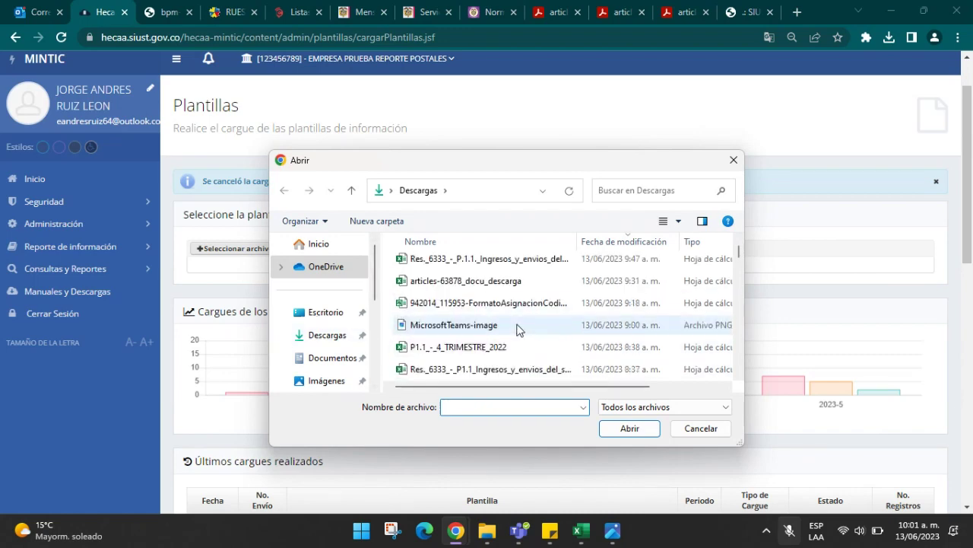
double_click(468, 347)
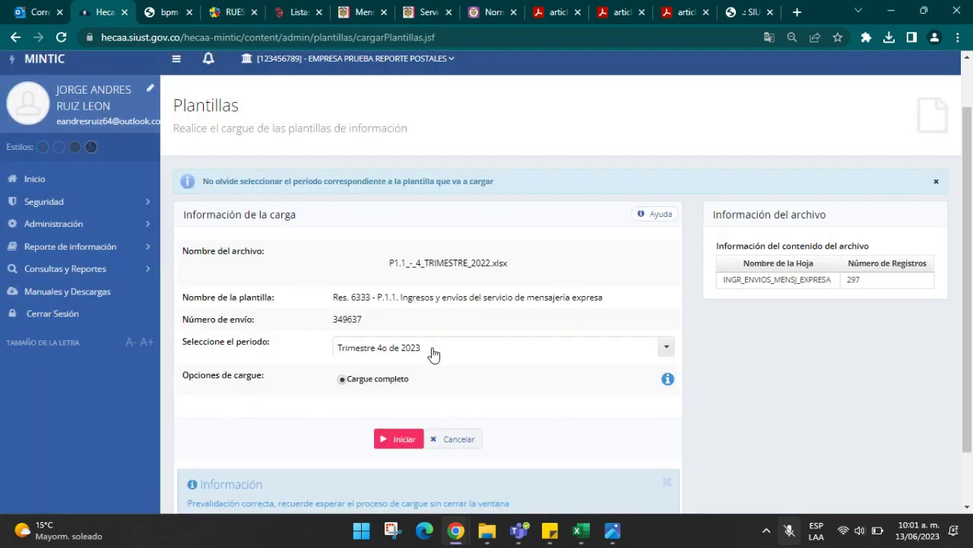
click(433, 352)
click(406, 430)
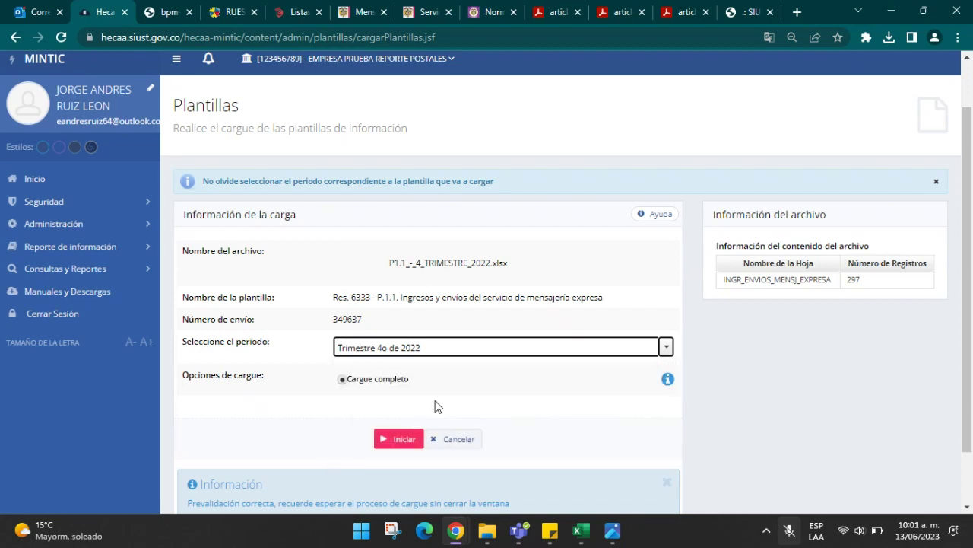
click(384, 441)
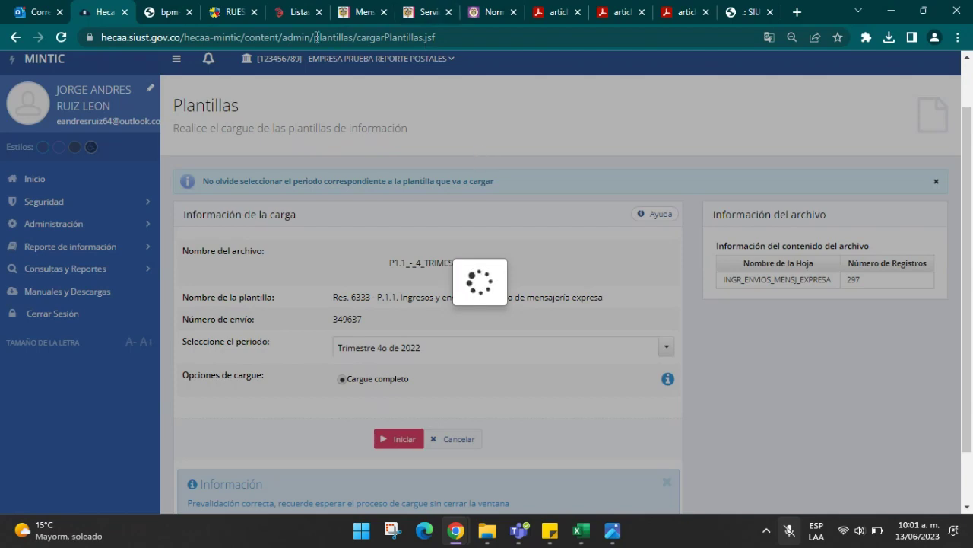
- Switch to the CRC Listas de formatos page and highlight its full web address, then clear the selection
click(295, 6)
scroll(297, 188, up, 4)
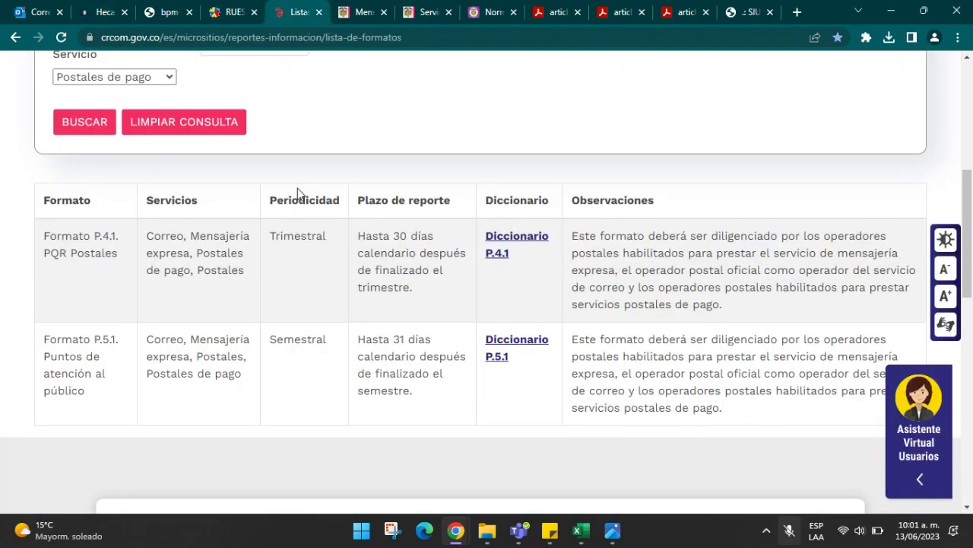
scroll(297, 188, up, 1)
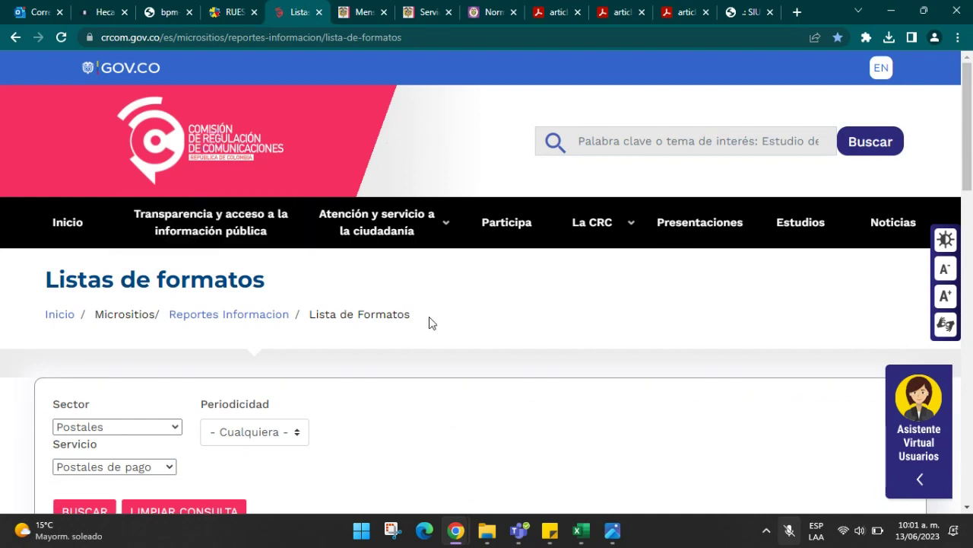
scroll(429, 322, down, 3)
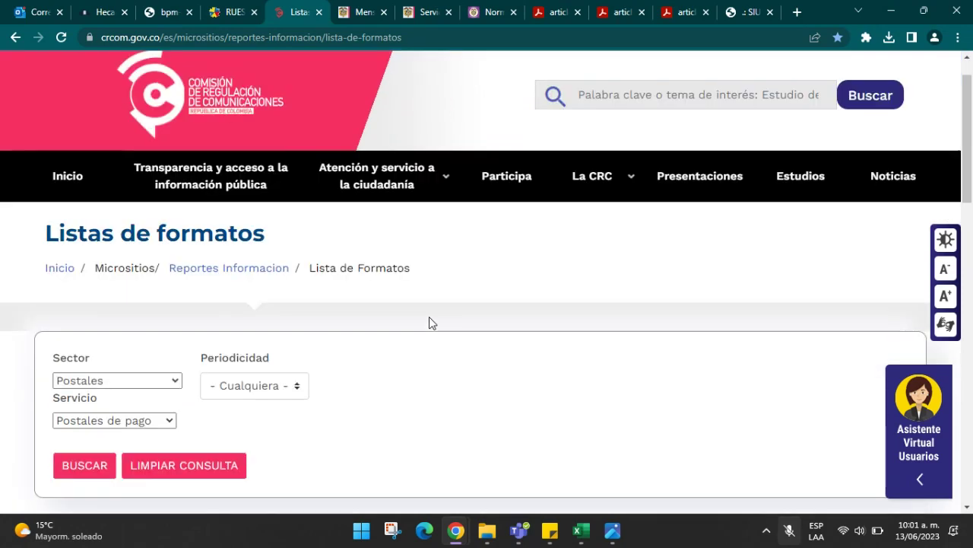
scroll(449, 298, up, 2)
scroll(451, 295, up, 1)
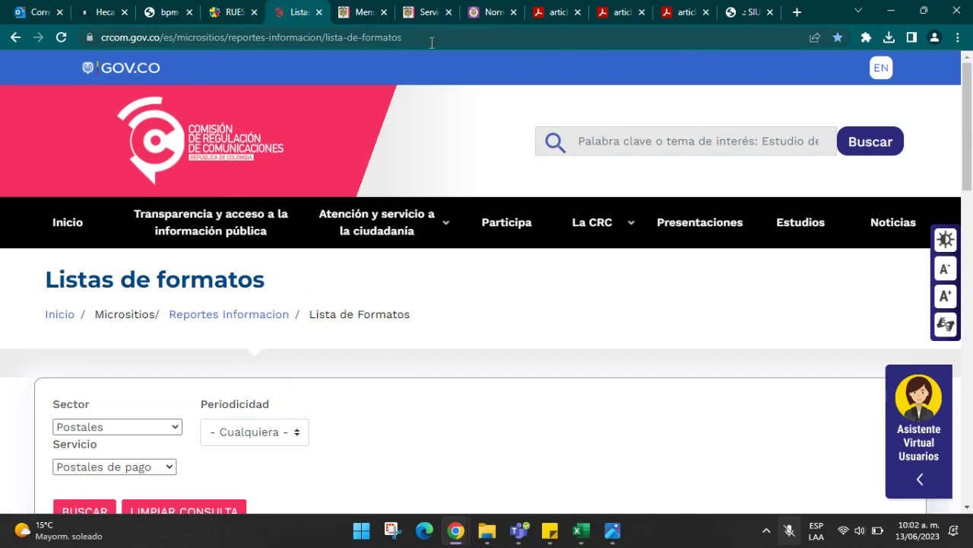
drag(414, 37, 99, 39)
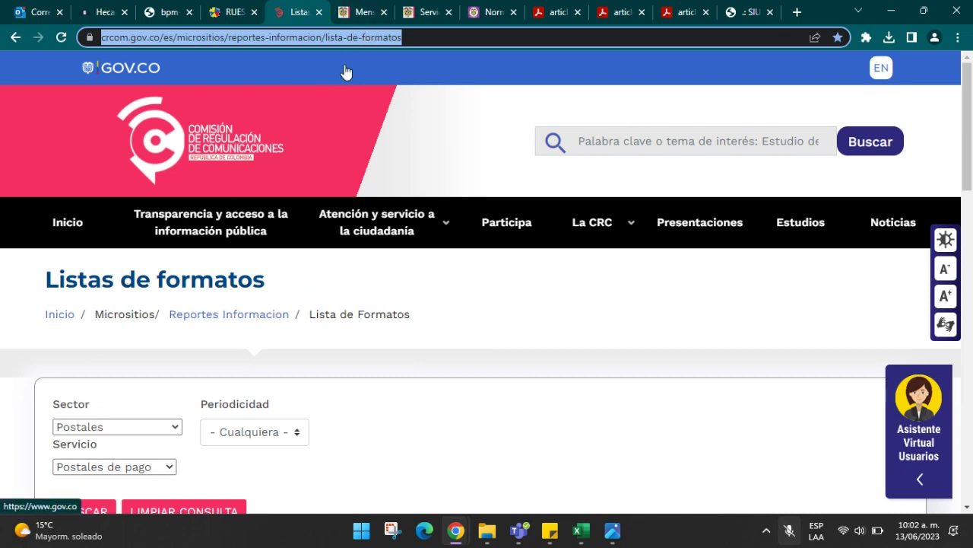
scroll(328, 134, down, 2)
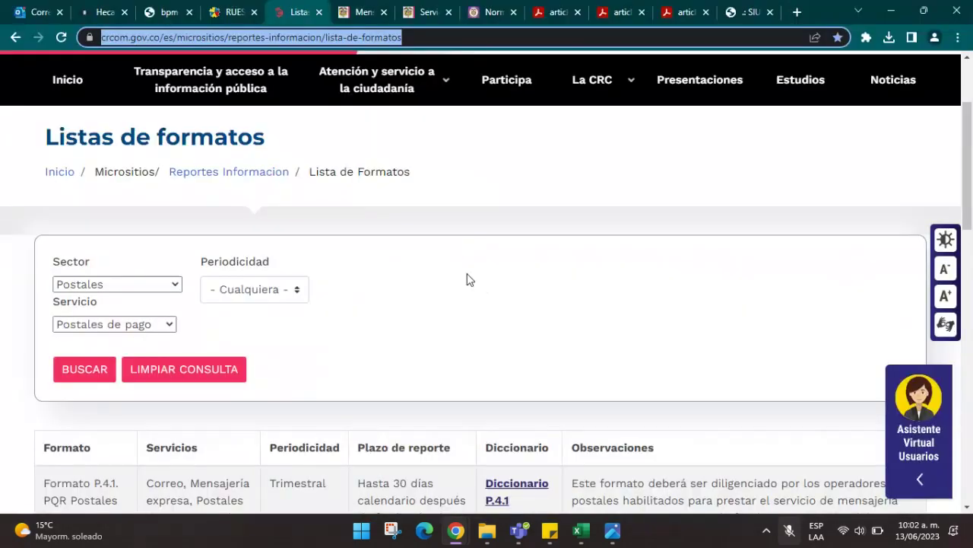
click(460, 277)
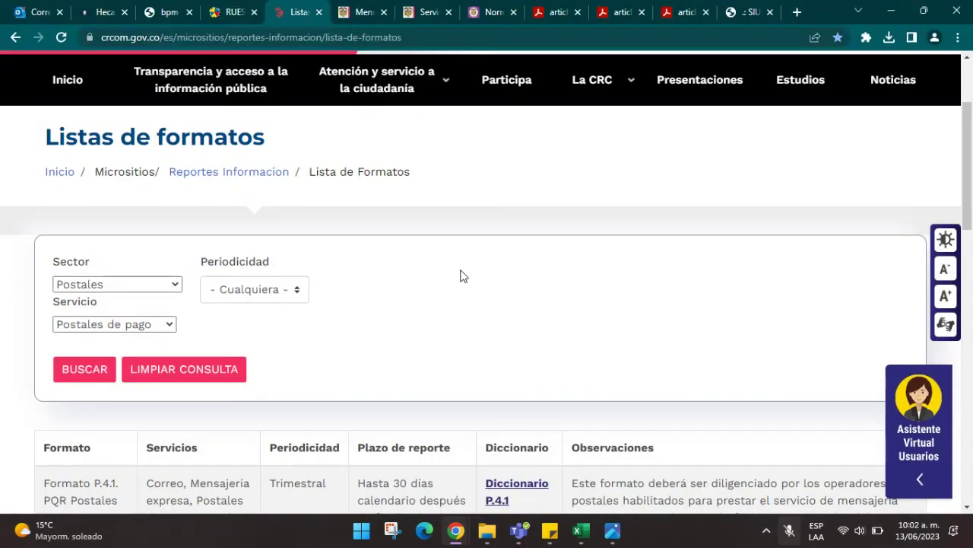
- Search the formats list with sector Postales, service Mensajería expresa and periodicity Trimestral
scroll(460, 276, down, 1)
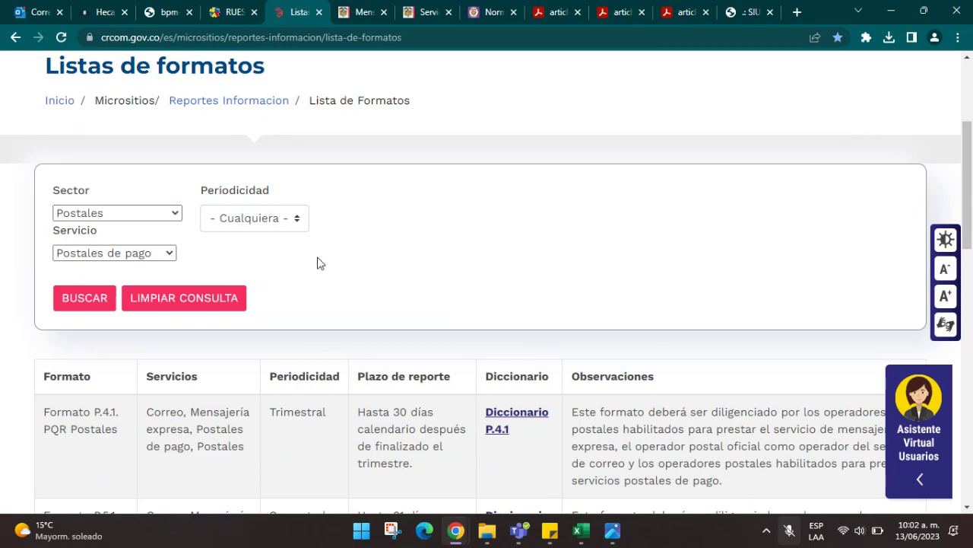
click(170, 219)
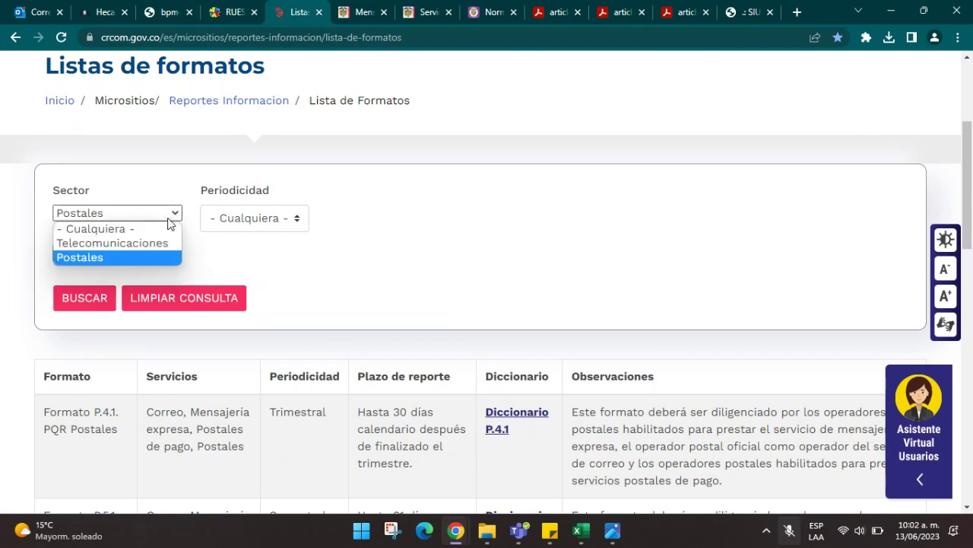
click(135, 257)
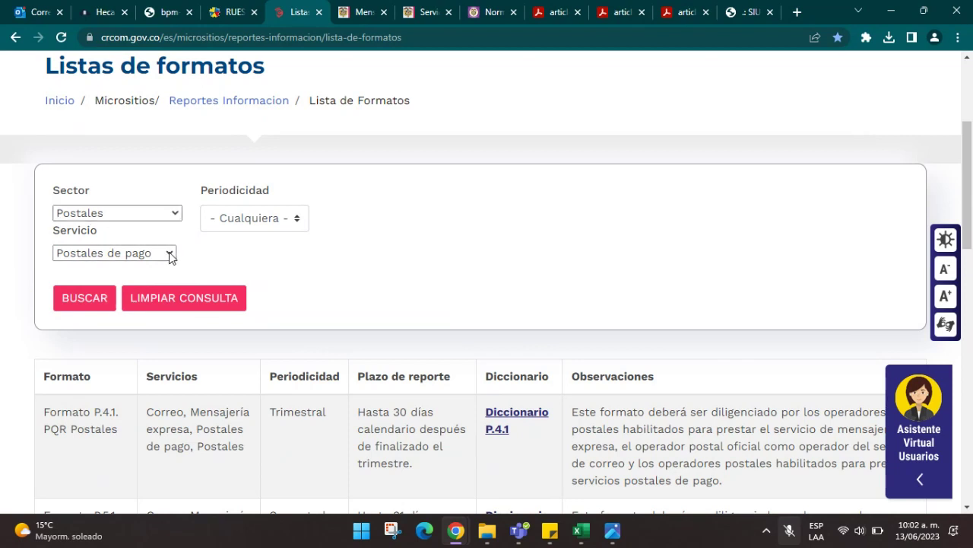
click(170, 257)
click(148, 295)
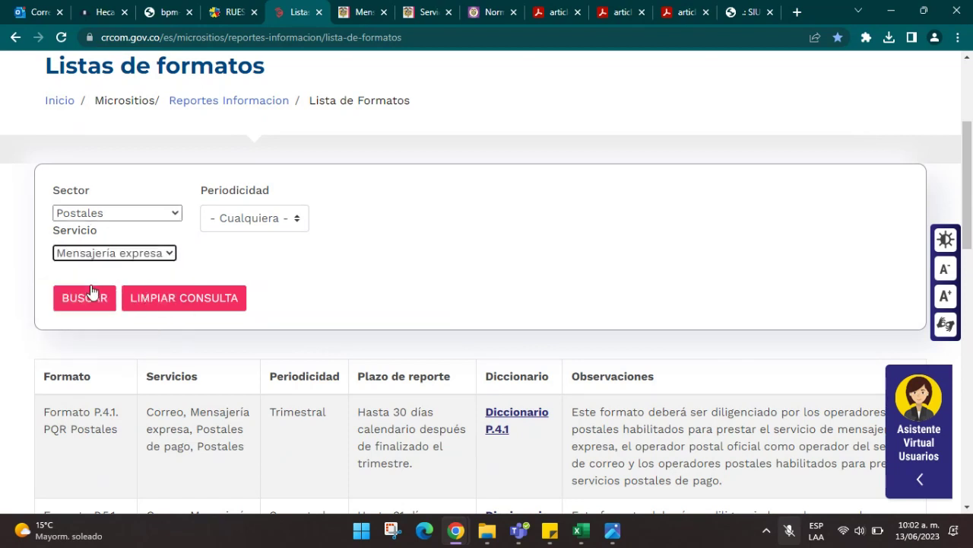
click(300, 219)
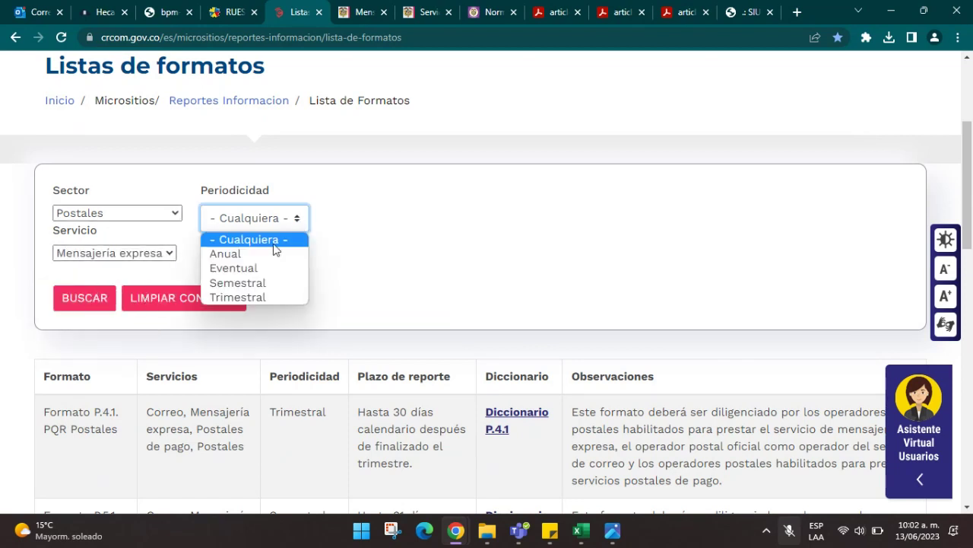
click(263, 297)
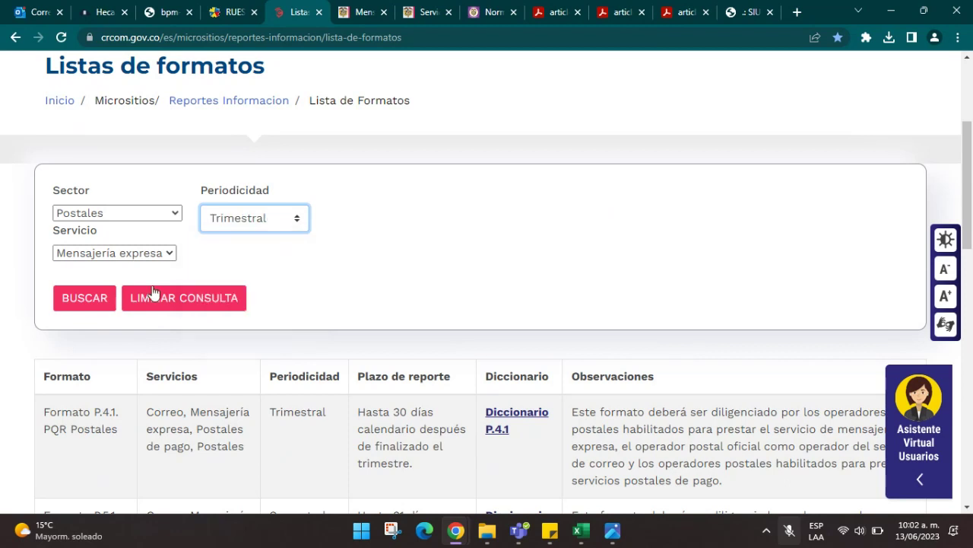
click(79, 304)
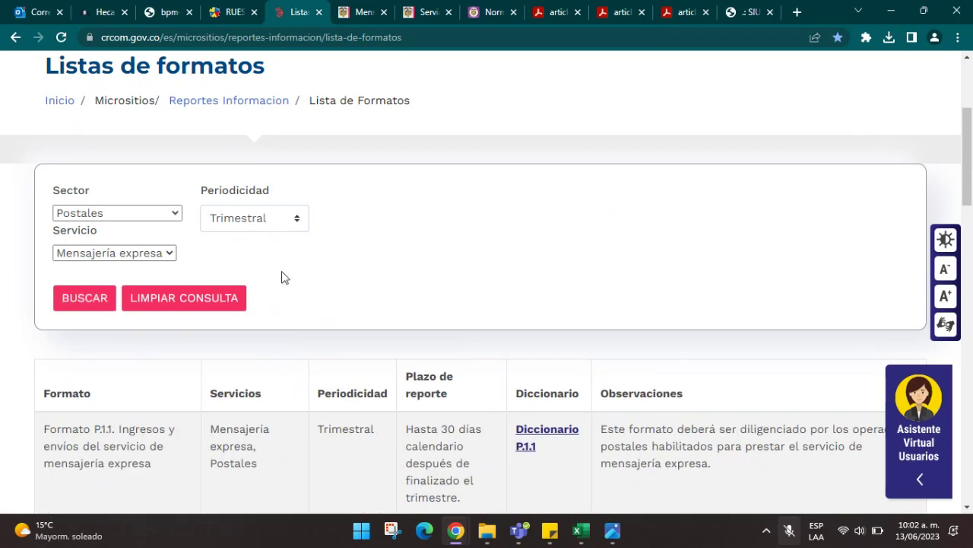
- Skim the quarterly express courier formats from P.1.1 to P.4.1, highlighting parts of the P.1.3, P.2.1 and P.2.2 names
scroll(358, 278, down, 1)
scroll(358, 277, down, 1)
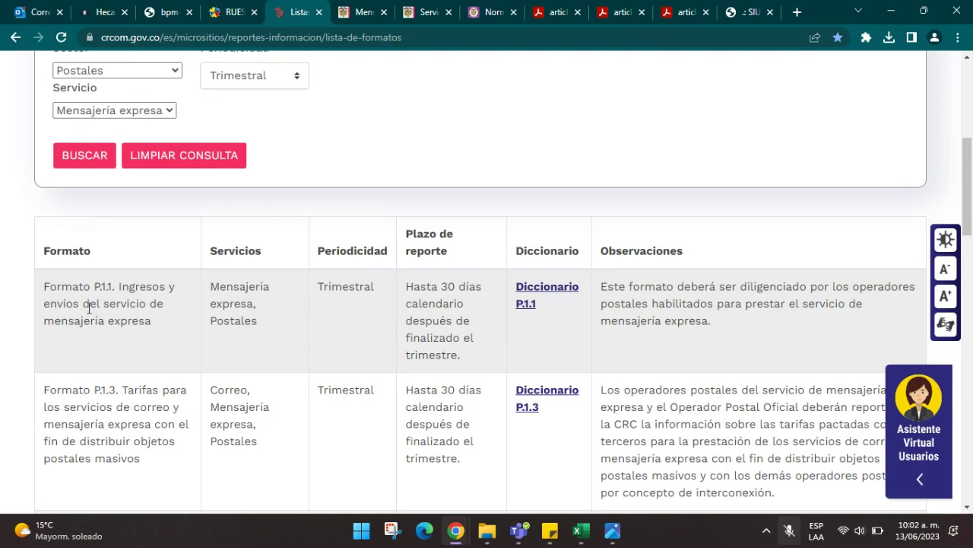
drag(88, 307, 152, 306)
scroll(101, 244, down, 3)
drag(101, 245, 178, 309)
scroll(105, 284, down, 3)
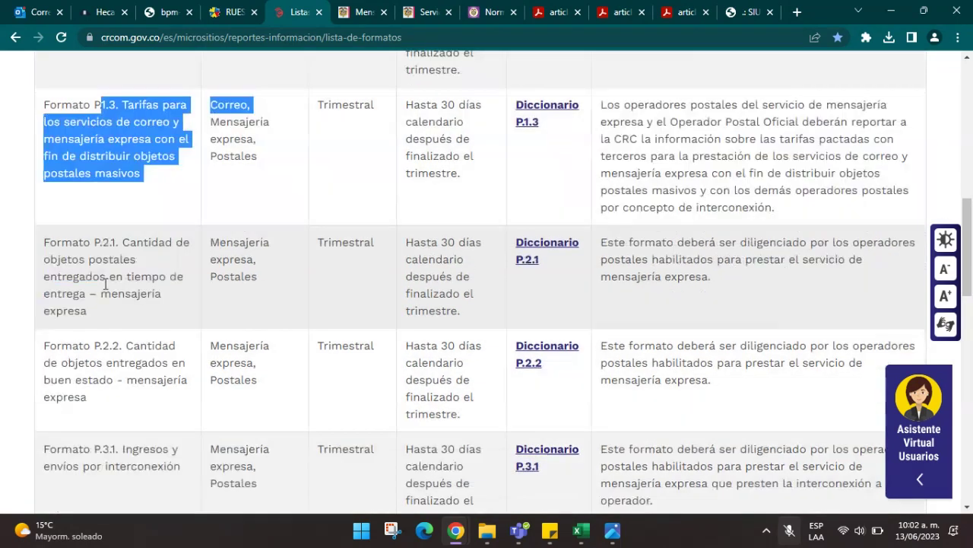
drag(93, 260, 183, 276)
drag(126, 345, 178, 379)
scroll(152, 391, down, 4)
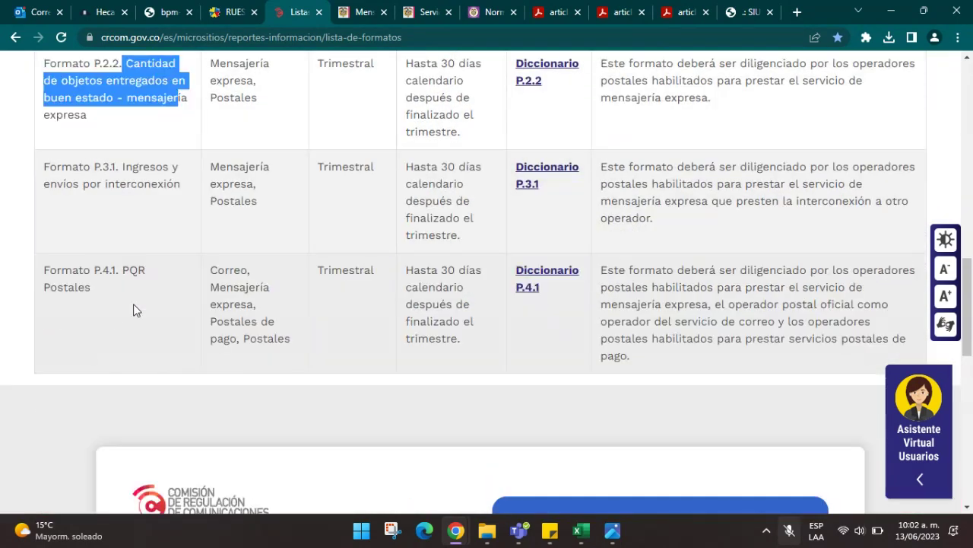
- Return to the Formato P.1.1 row and highlight "P.1.1. Ingresos" in its name
scroll(133, 309, up, 5)
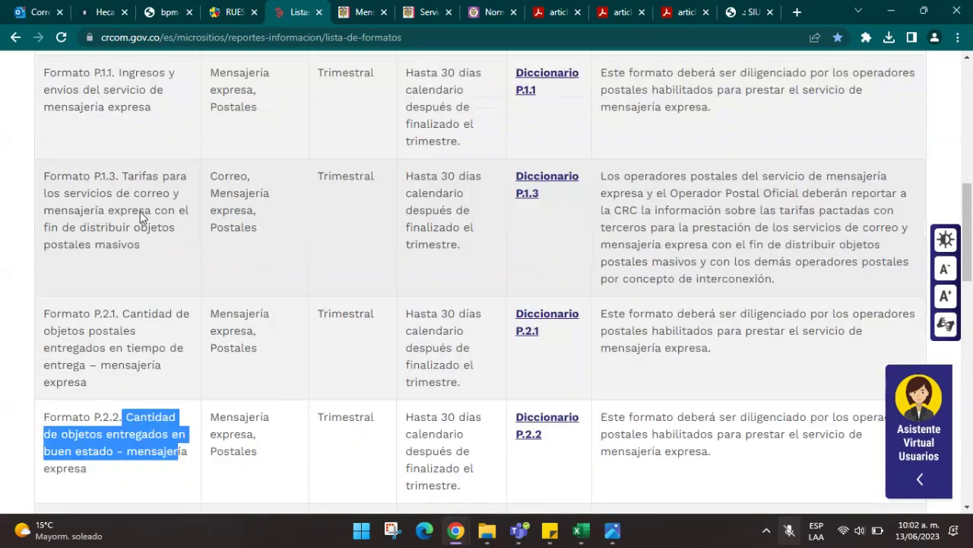
scroll(140, 217, up, 1)
drag(138, 180, 183, 189)
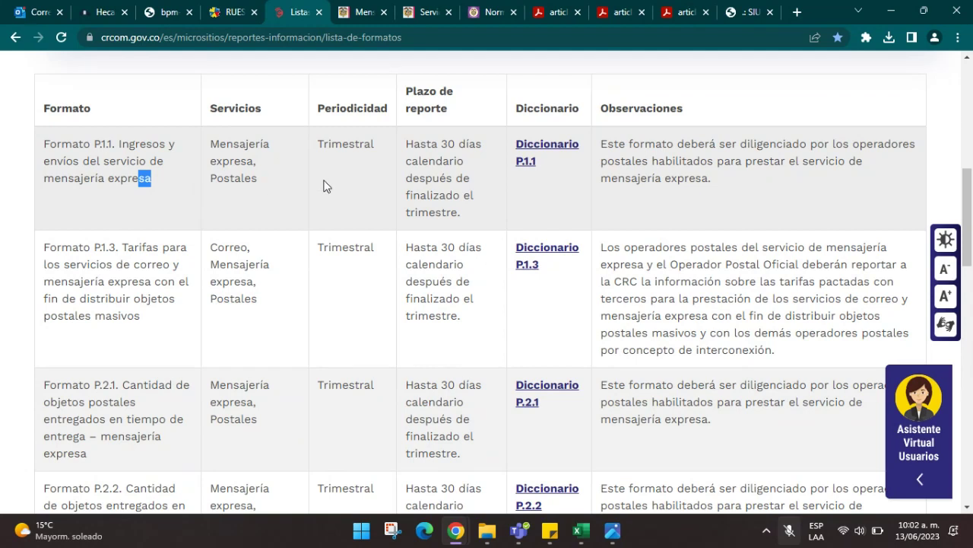
drag(43, 145, 56, 145)
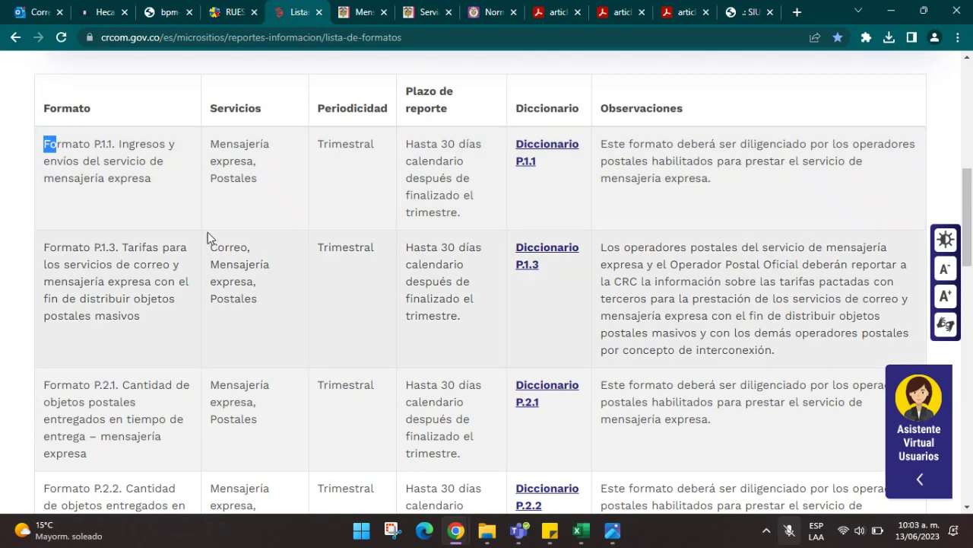
scroll(208, 237, up, 1)
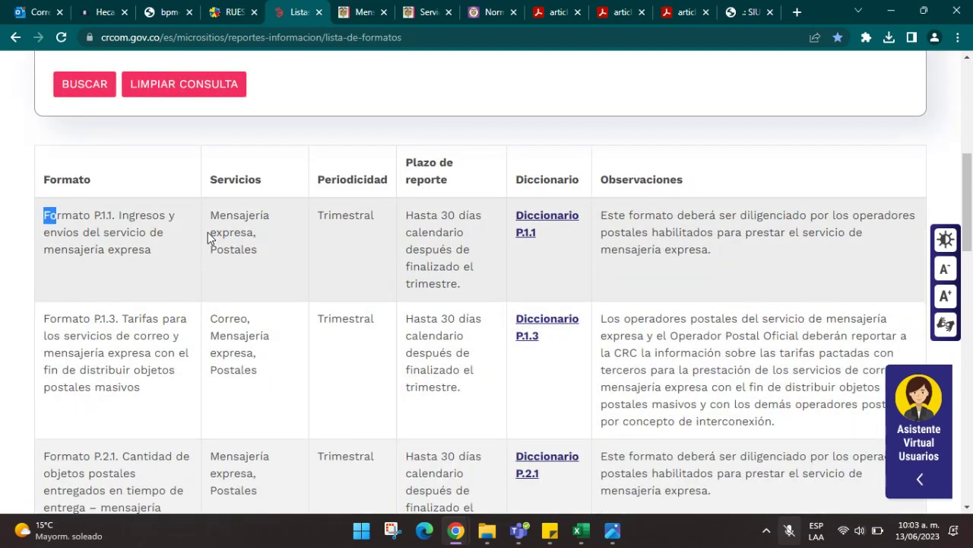
click(94, 213)
drag(92, 213, 168, 213)
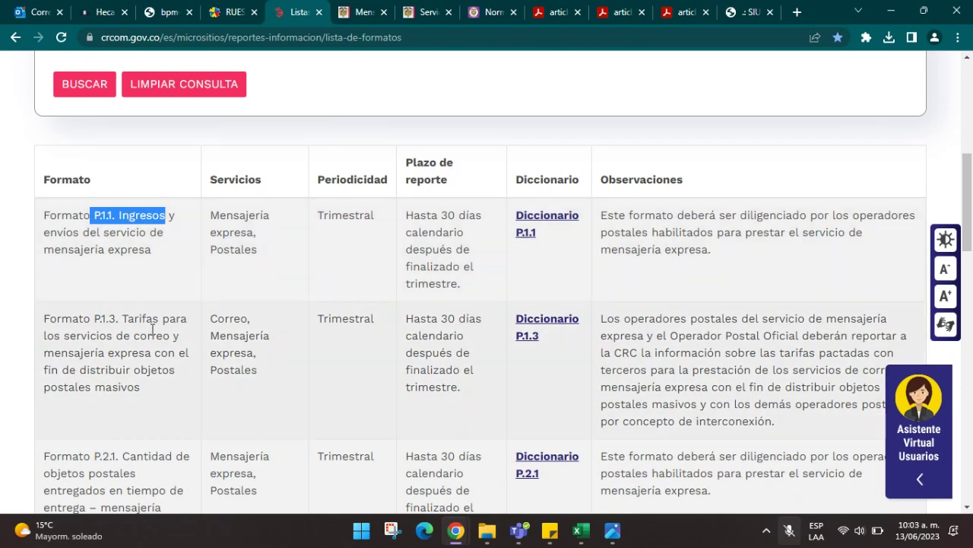
- Review the remaining quarterly formats one by one, highlighting text in the names of P.1.3, P.2.1, P.3.1 and P.4.1
scroll(151, 320, down, 2)
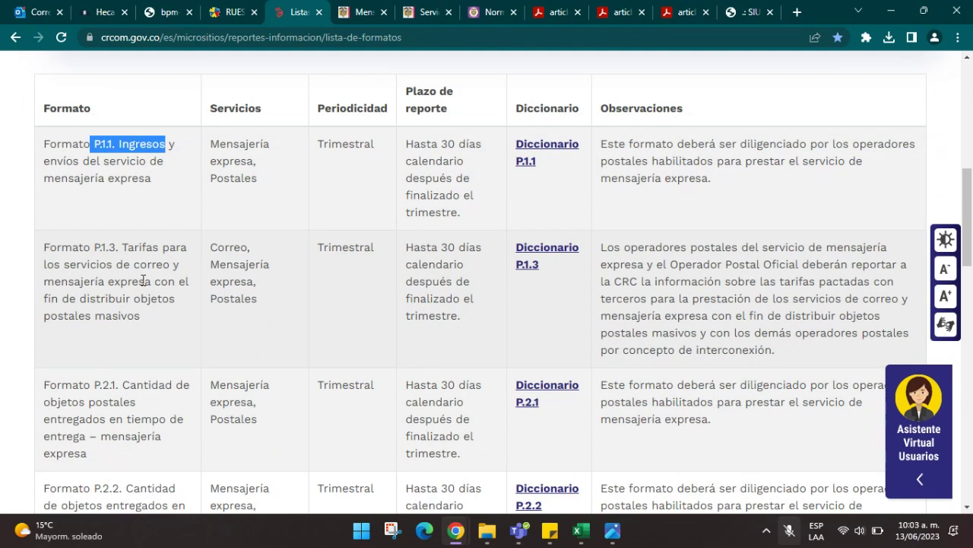
drag(104, 247, 115, 248)
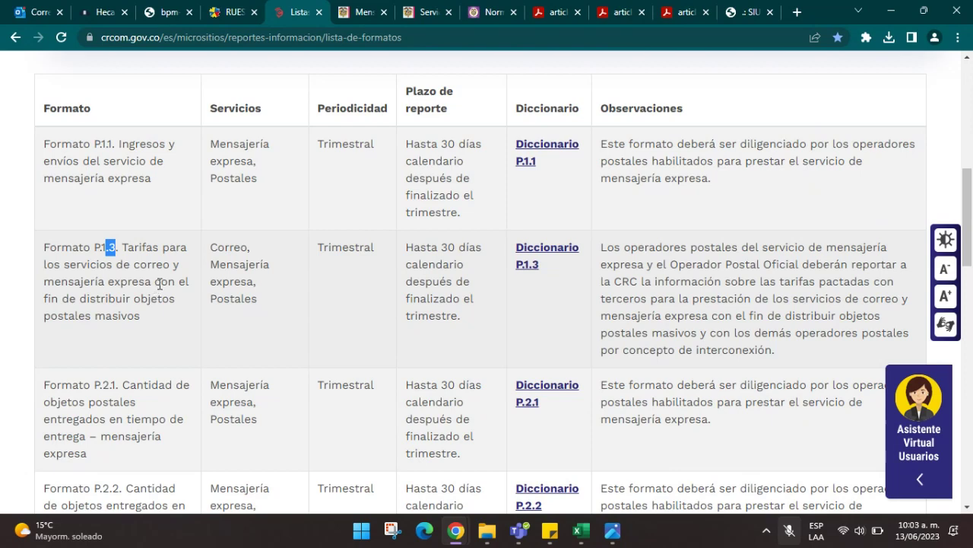
scroll(159, 283, down, 1)
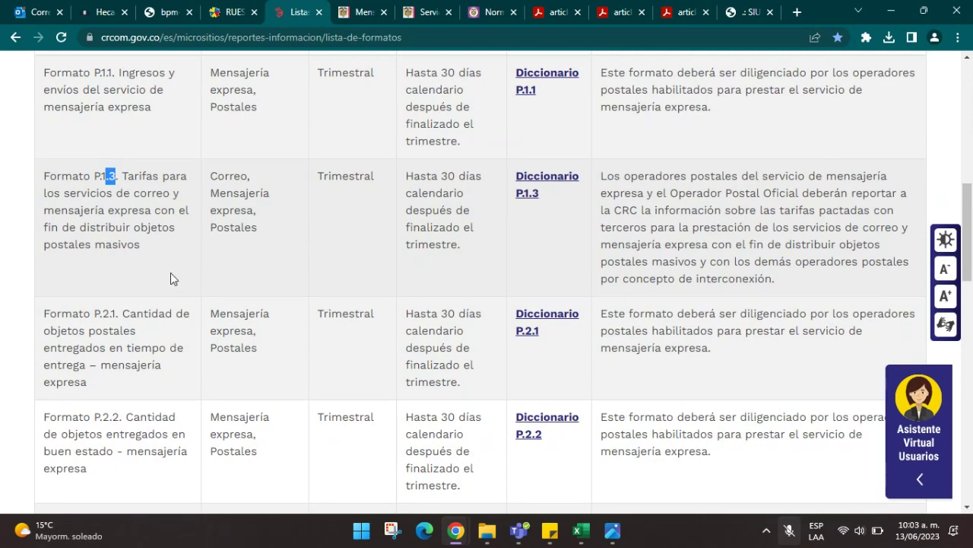
scroll(118, 333, down, 2)
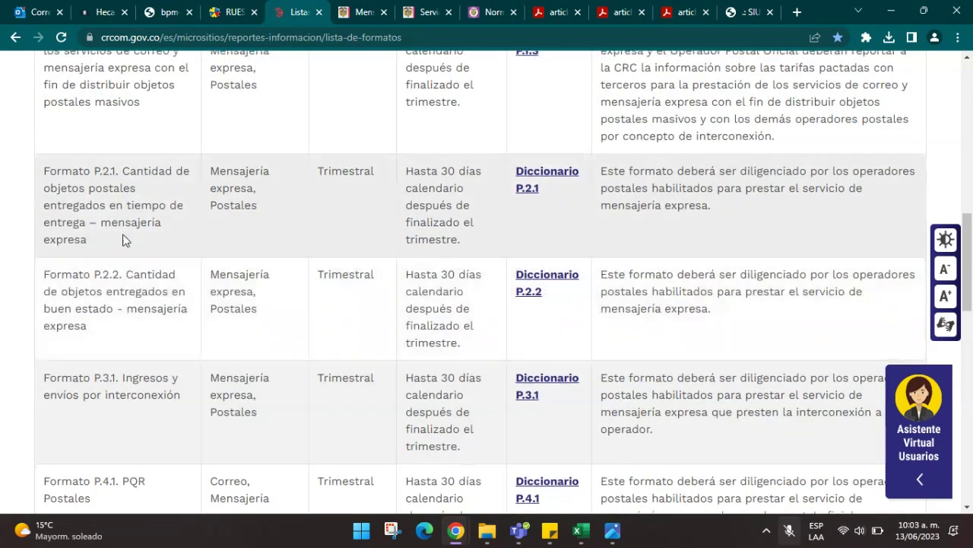
drag(118, 172, 144, 210)
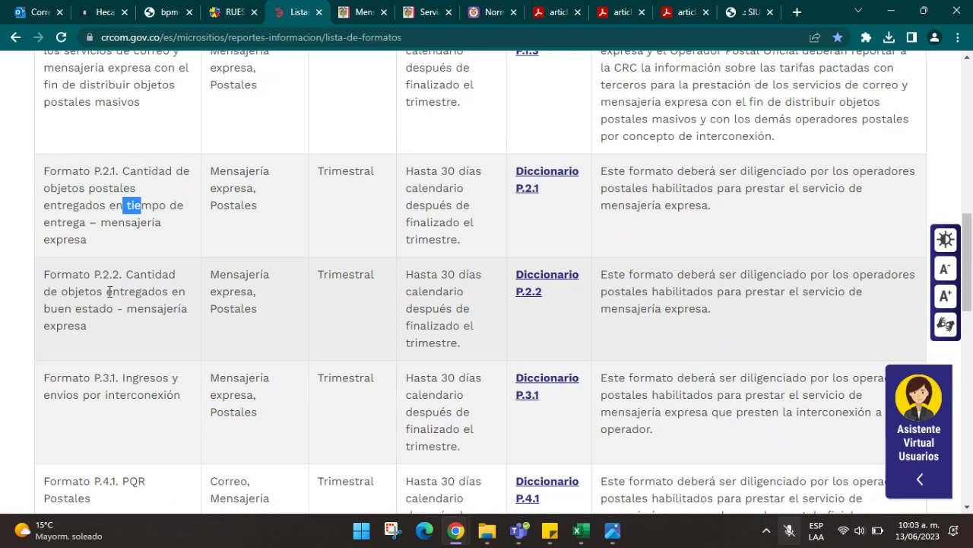
scroll(134, 274, down, 1)
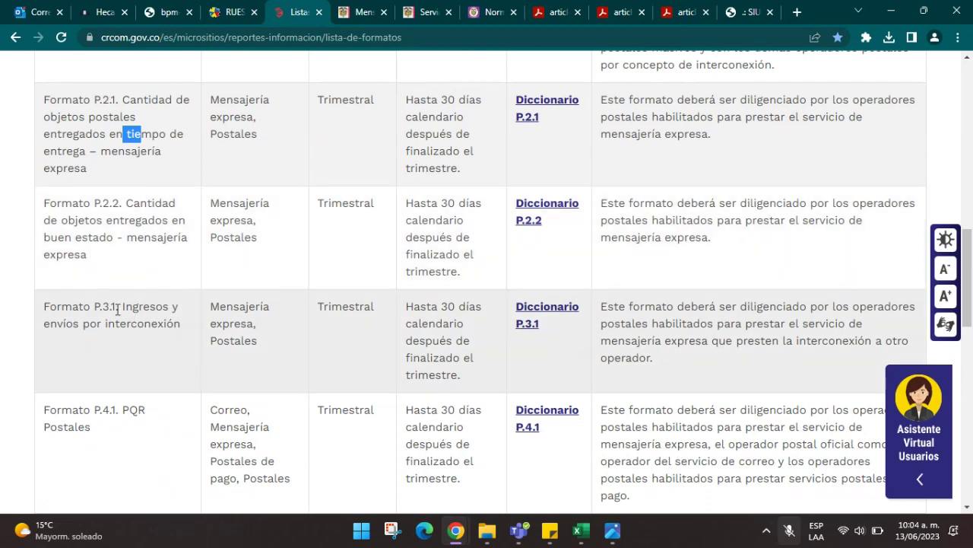
drag(115, 306, 150, 319)
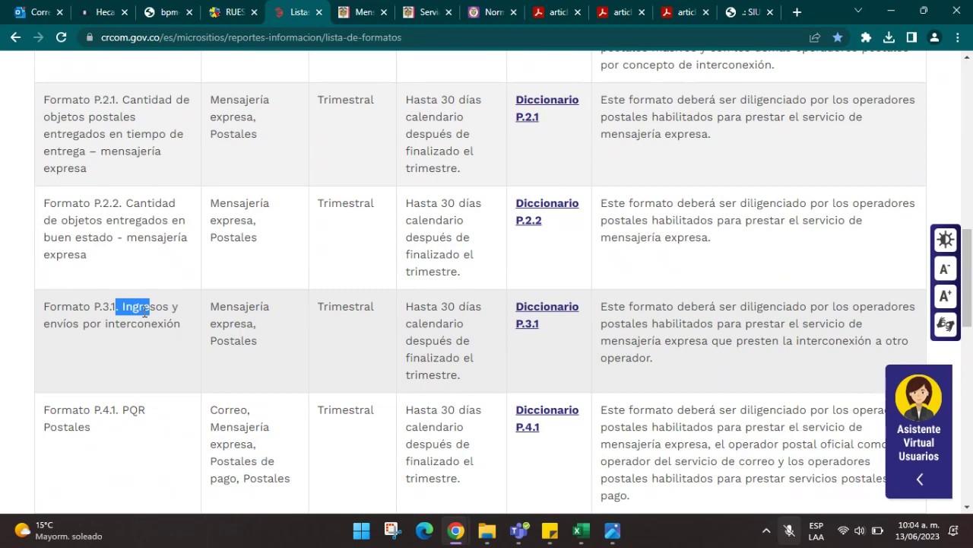
scroll(146, 310, down, 1)
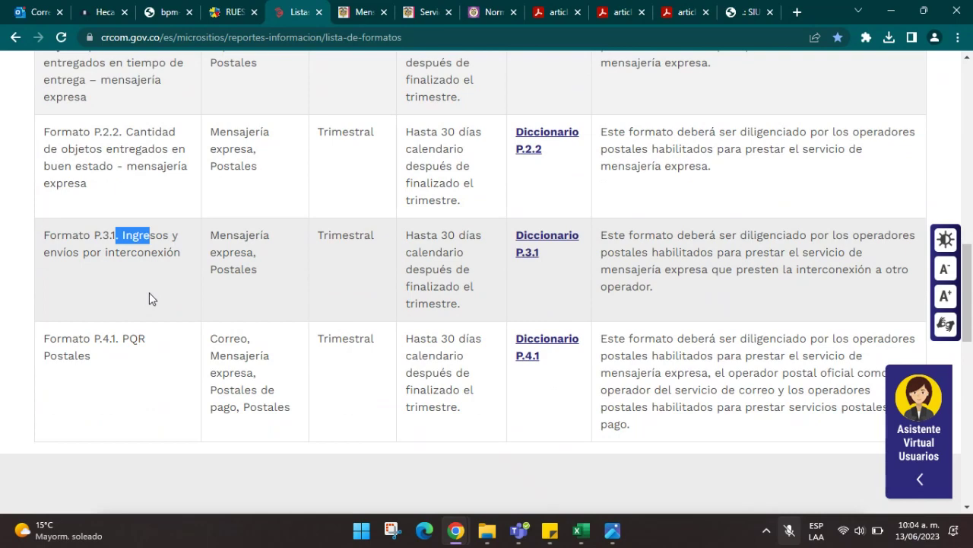
scroll(149, 292, down, 1)
drag(109, 289, 48, 267)
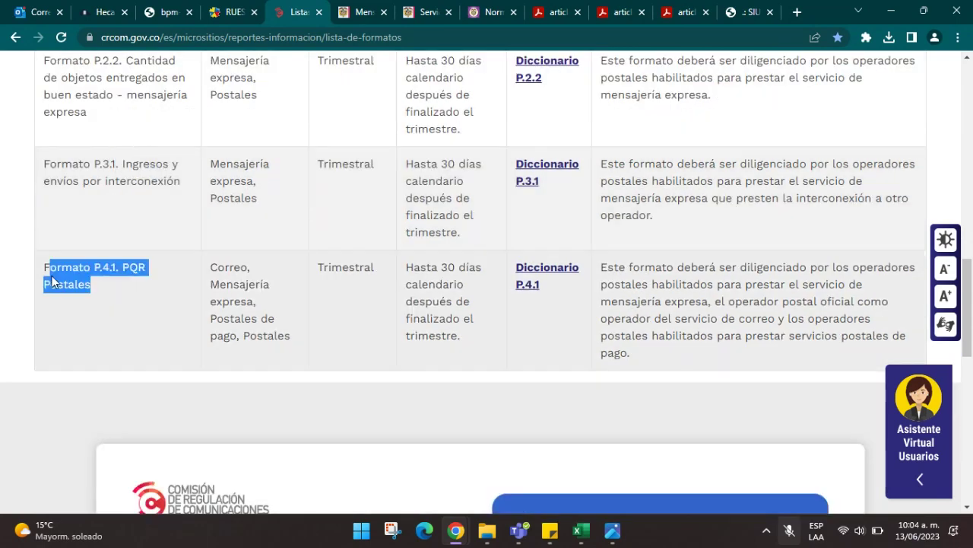
- Search the formats list for Postales, Mensajería expresa with periodicity Semestral
scroll(190, 316, up, 7)
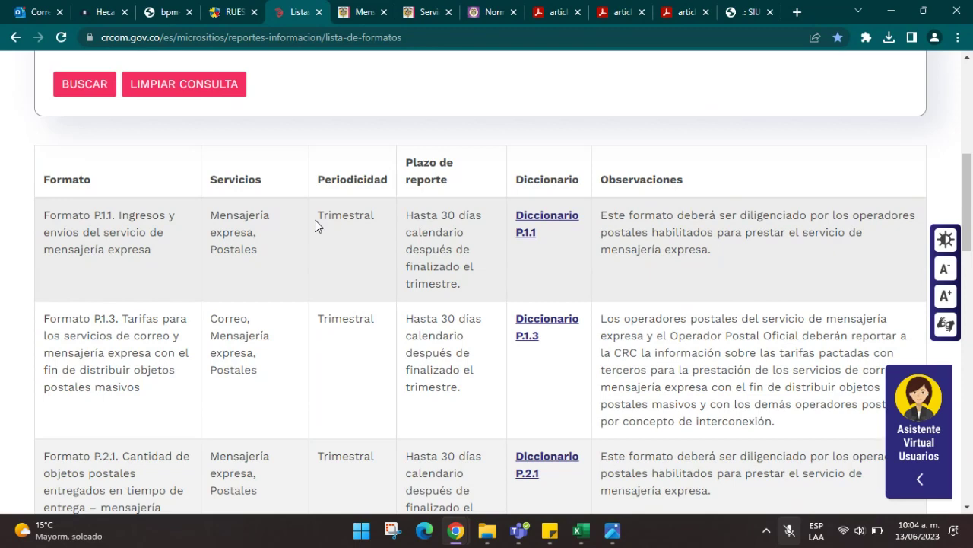
scroll(315, 226, up, 1)
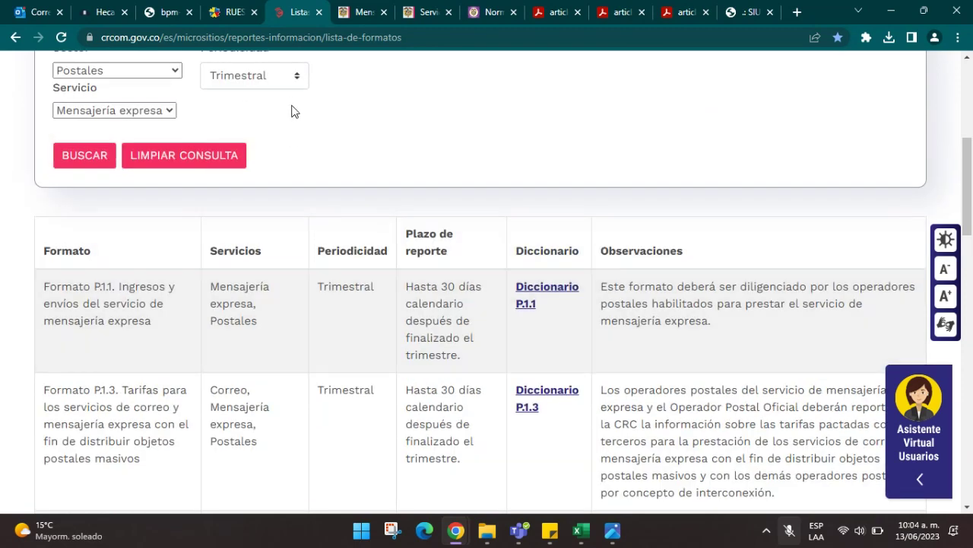
scroll(304, 91, up, 1)
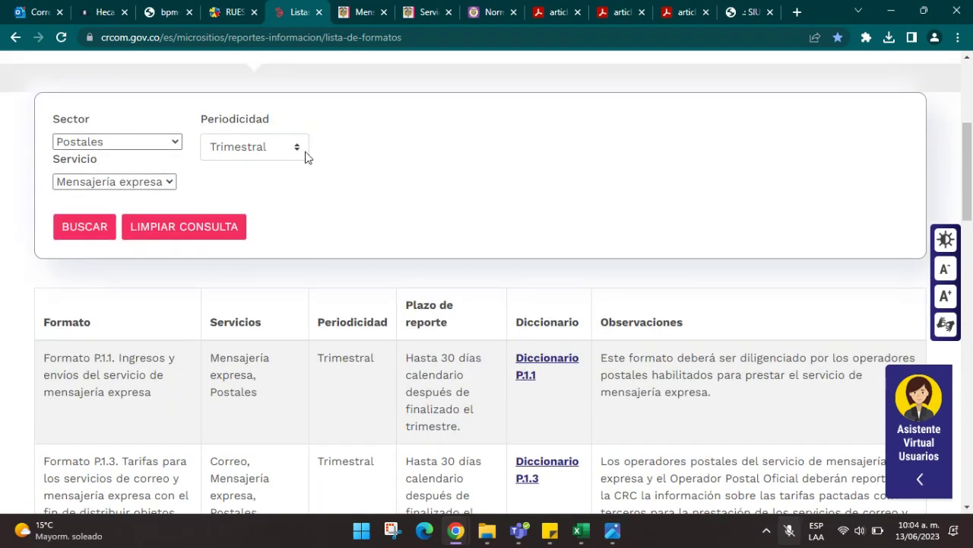
click(296, 149)
click(251, 208)
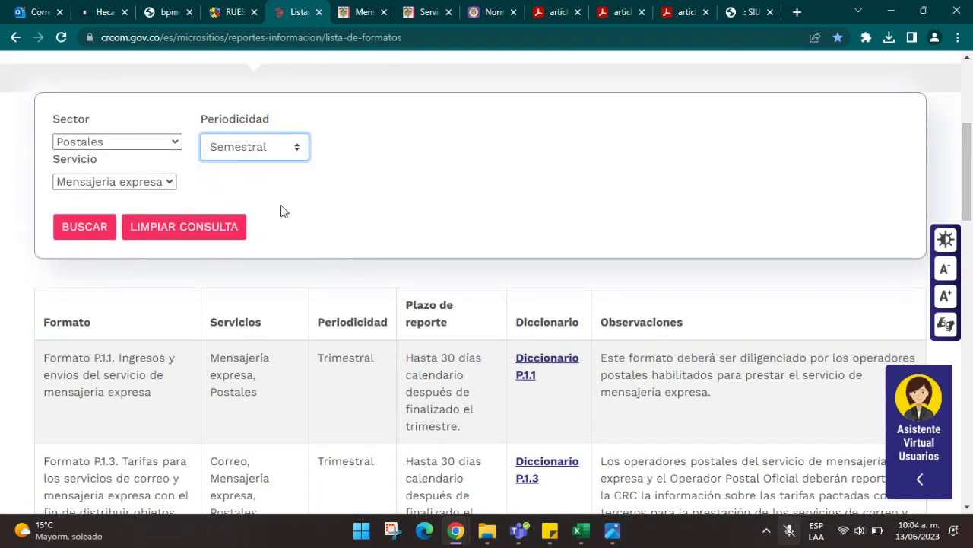
click(84, 226)
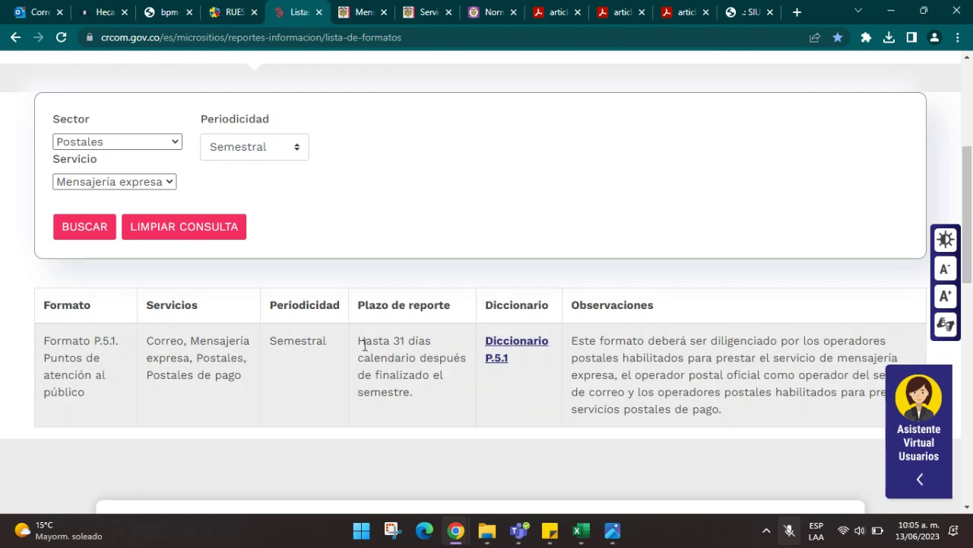
- Highlight the 31-day reporting deadline of Formato P.5.1 and check it against the July 2023 system calendar
drag(366, 340, 432, 342)
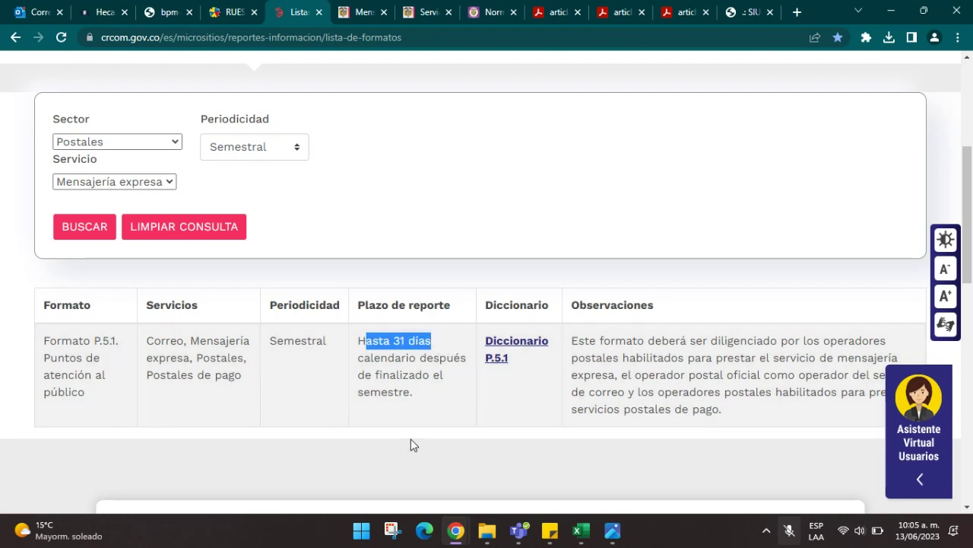
click(934, 531)
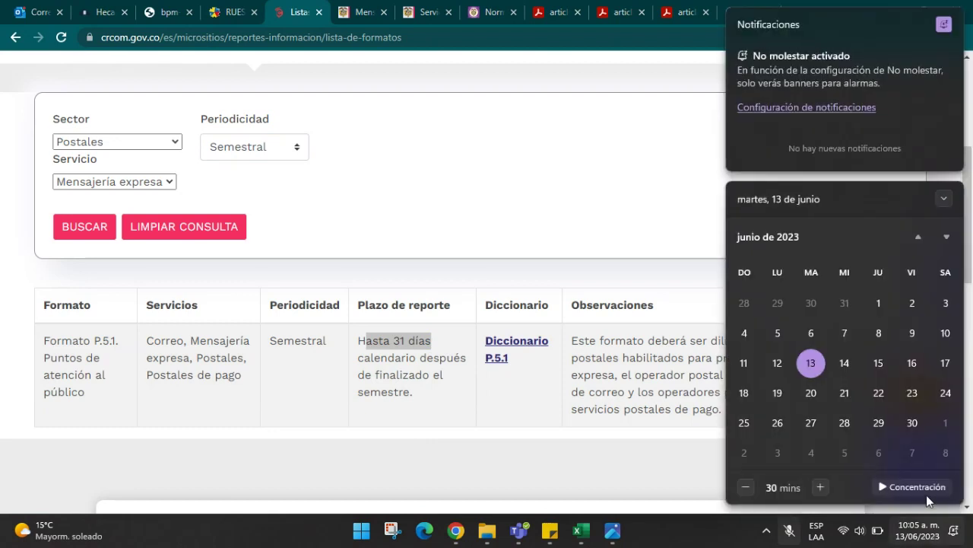
click(947, 238)
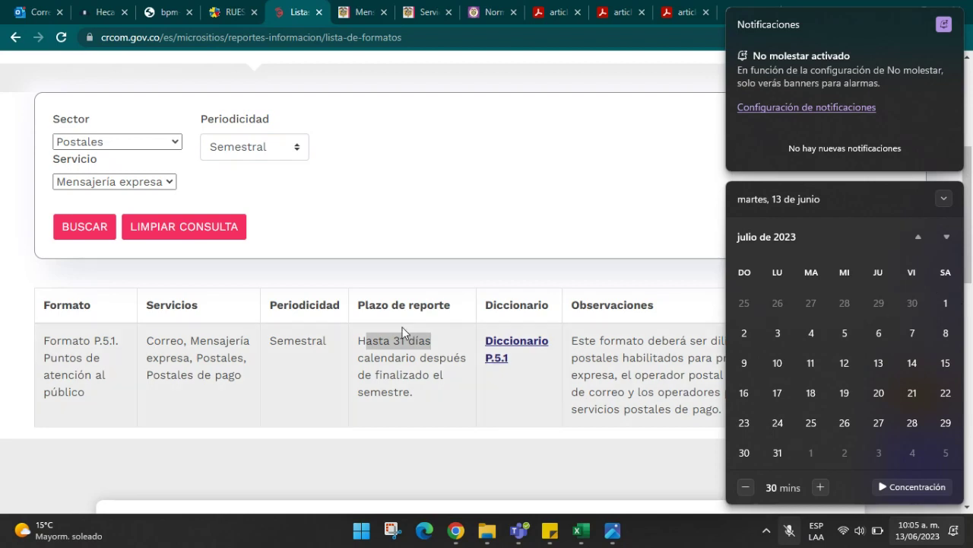
click(388, 222)
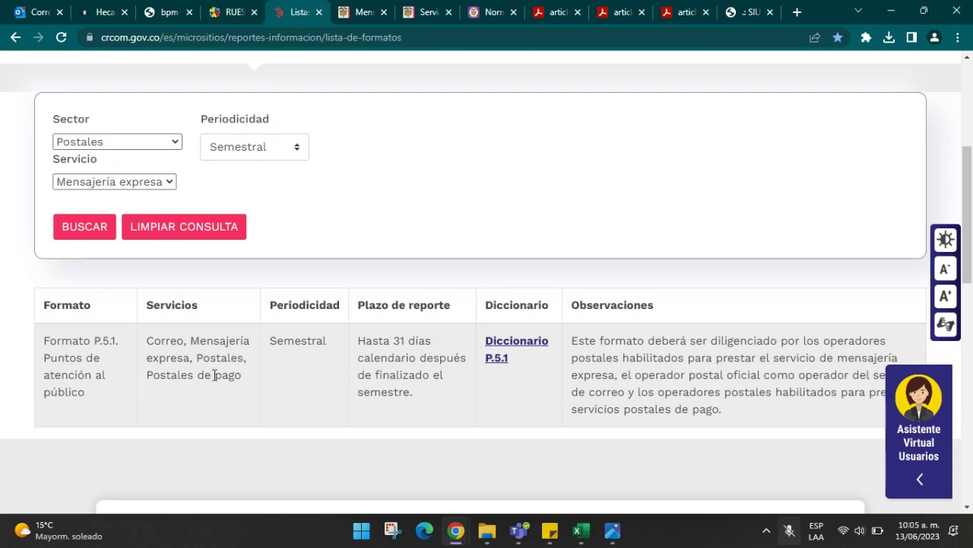
scroll(298, 380, up, 1)
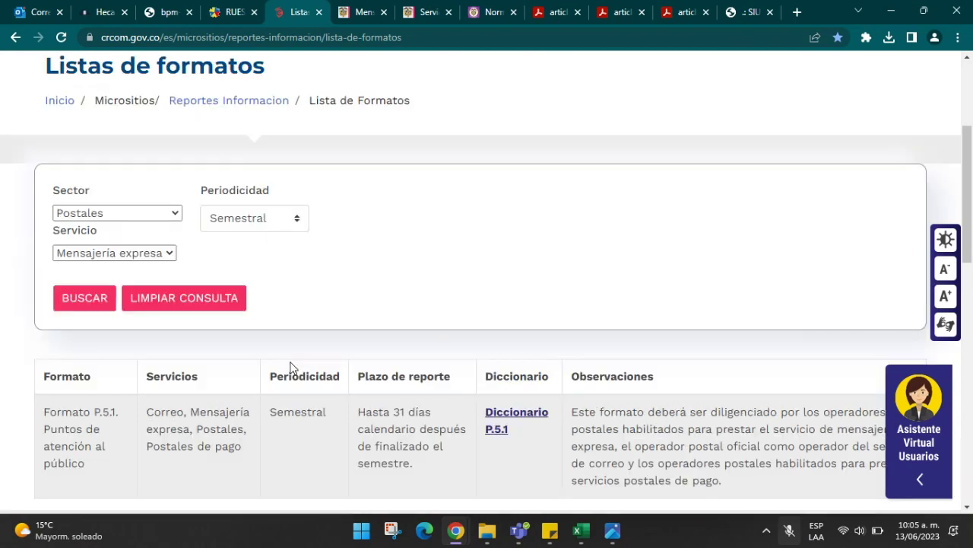
- Return to the HECAA load page and download and open the filing receipt PDF for the loaded P.1.1 template
click(96, 14)
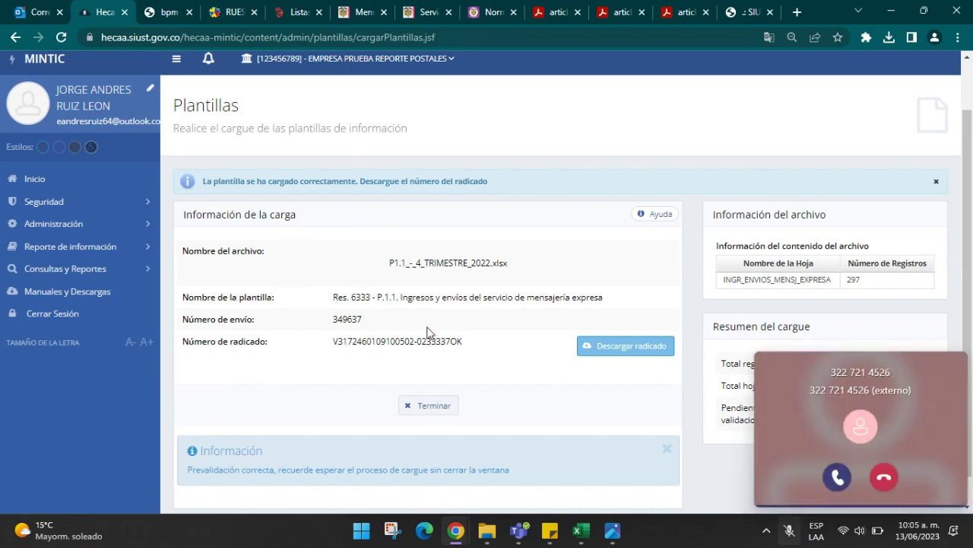
click(621, 350)
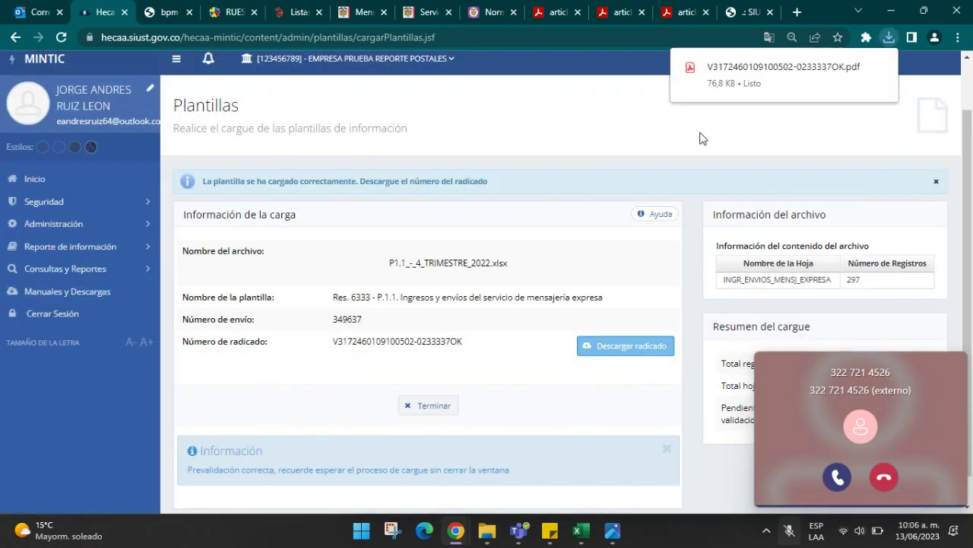
mouse_move(702, 82)
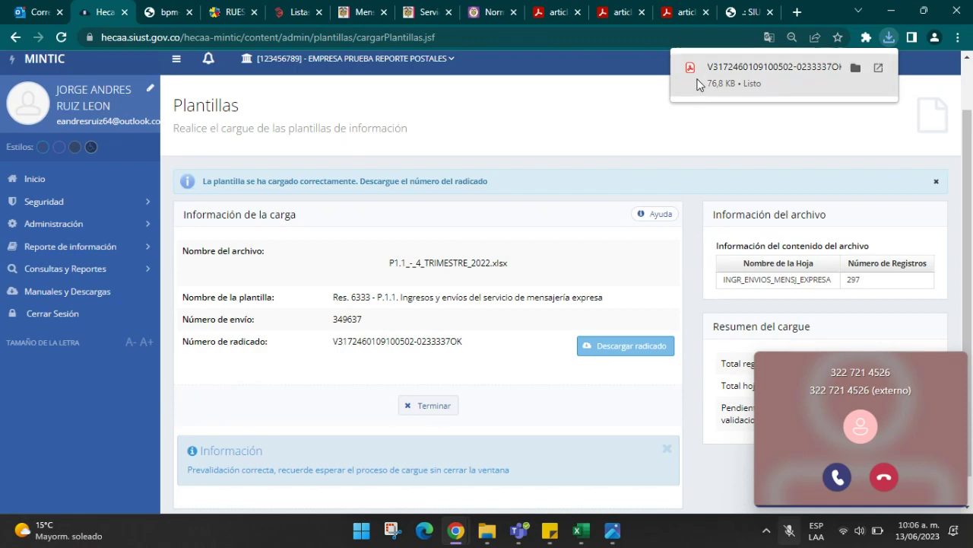
click(699, 80)
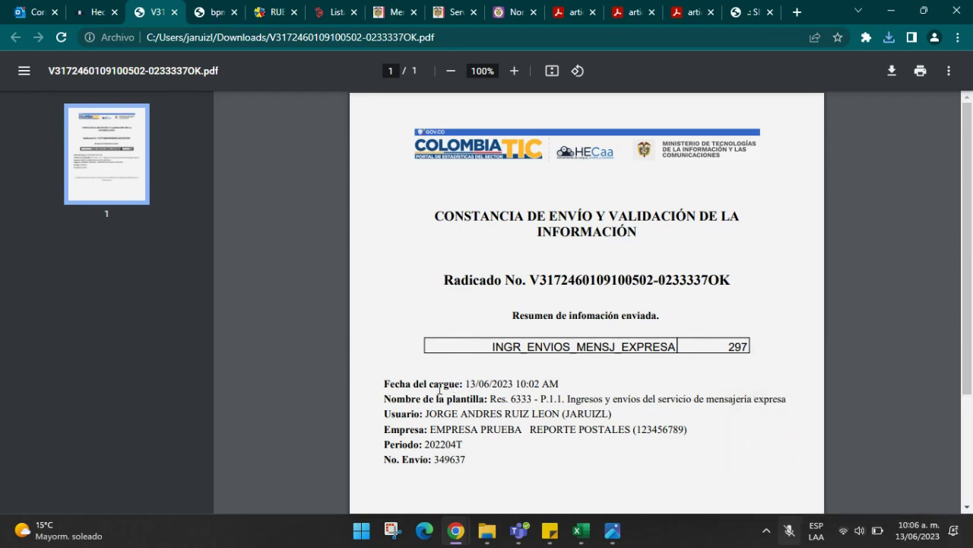
- Review the receipt's load date, template name, user, company and period by highlighting each, and close the PDF
drag(460, 386, 560, 383)
drag(489, 399, 684, 399)
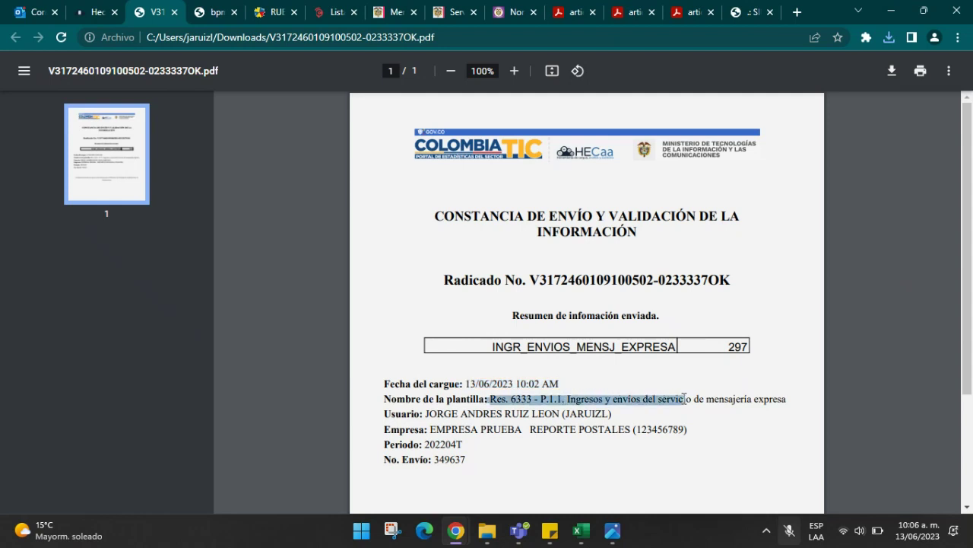
drag(424, 413, 601, 414)
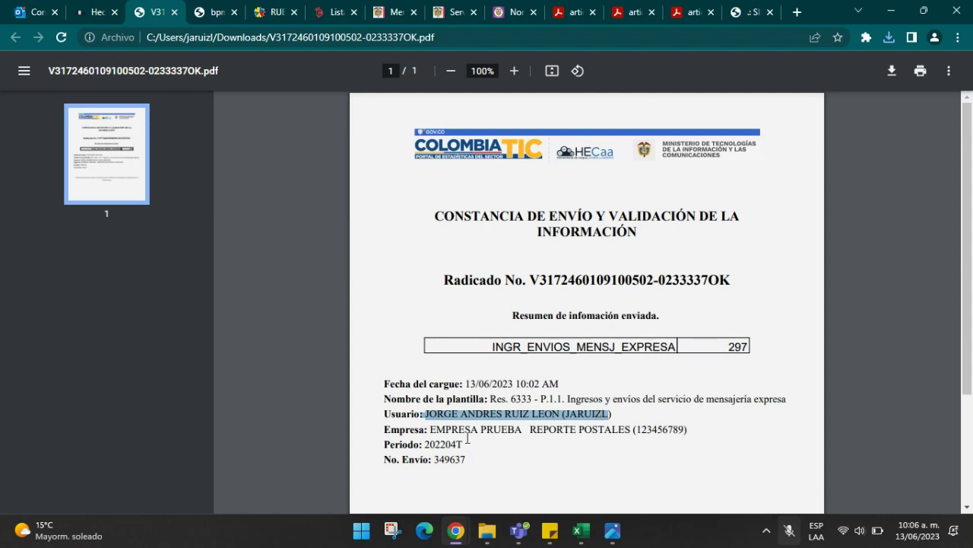
drag(430, 433, 668, 431)
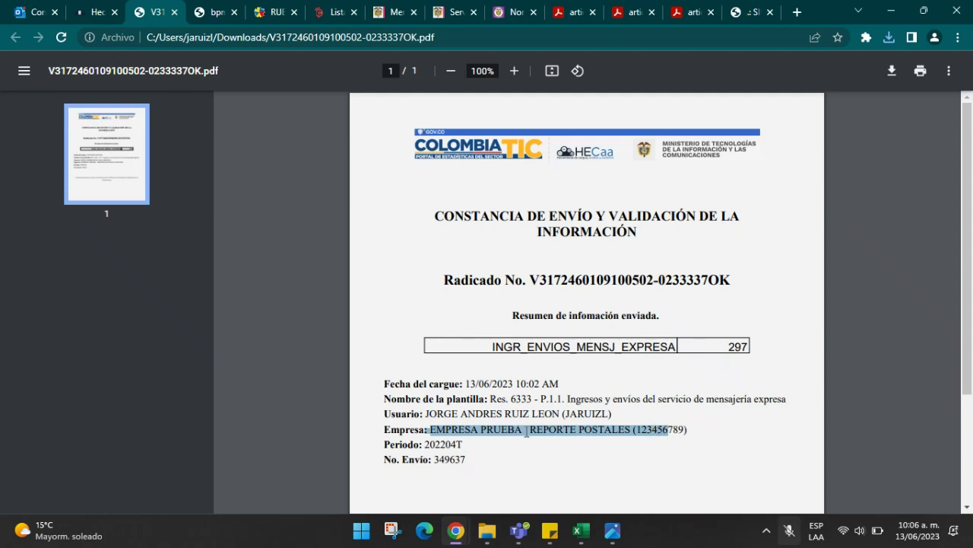
click(504, 430)
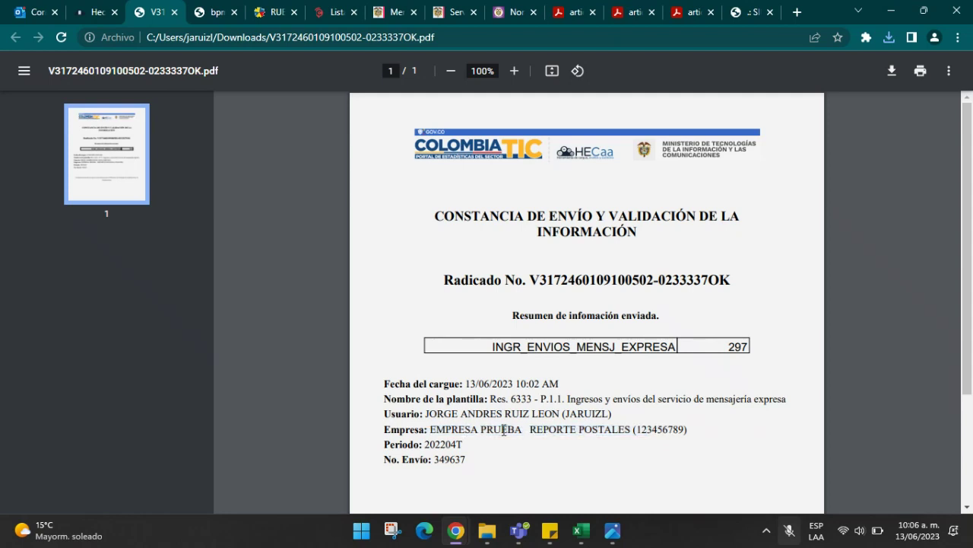
double_click(657, 430)
scroll(658, 429, down, 1)
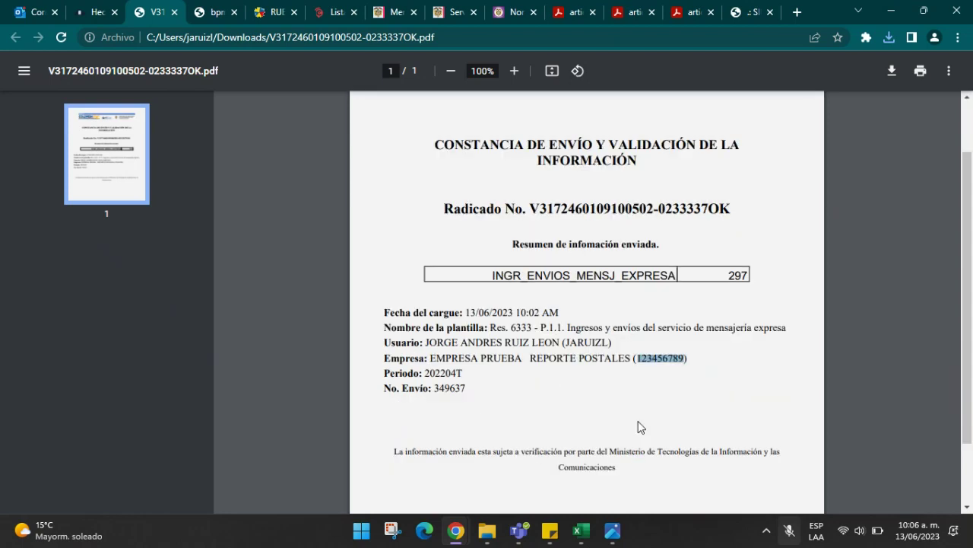
drag(417, 373, 480, 378)
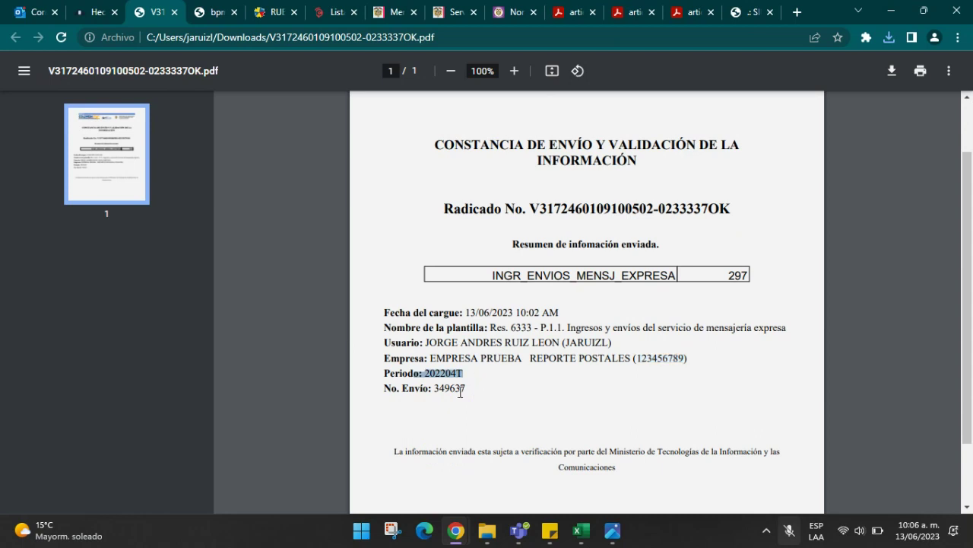
scroll(567, 401, up, 1)
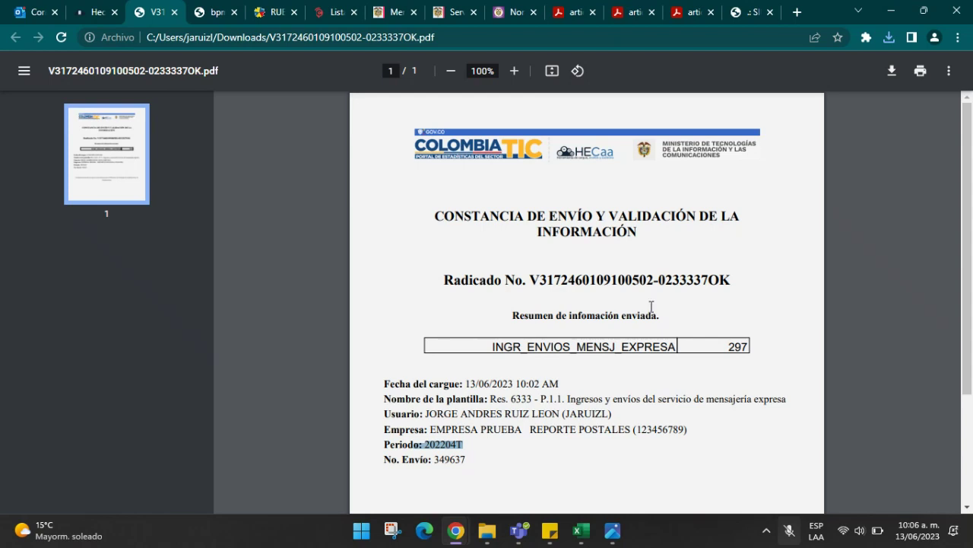
click(177, 13)
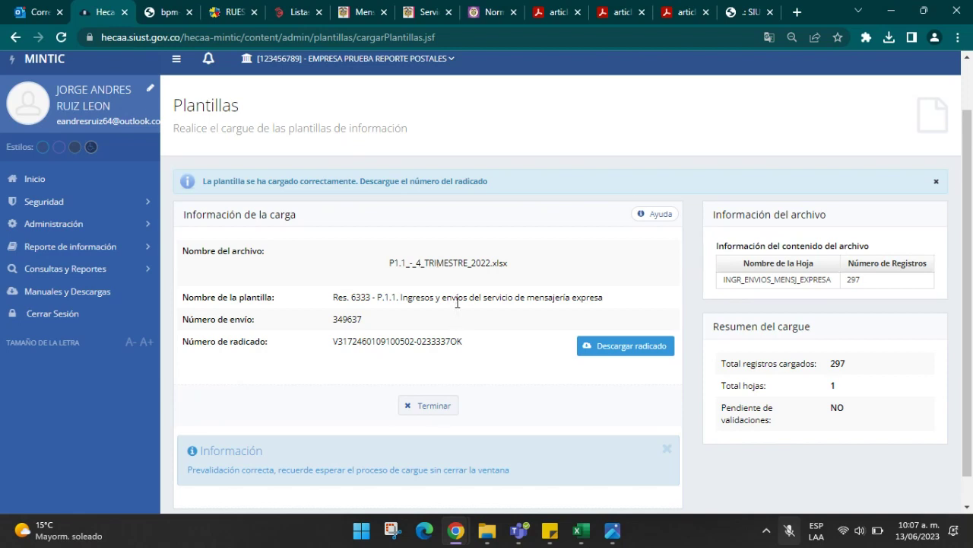
- Finish the P.1.1 load and highlight part of its template name in the newest row of the latest loads
click(428, 408)
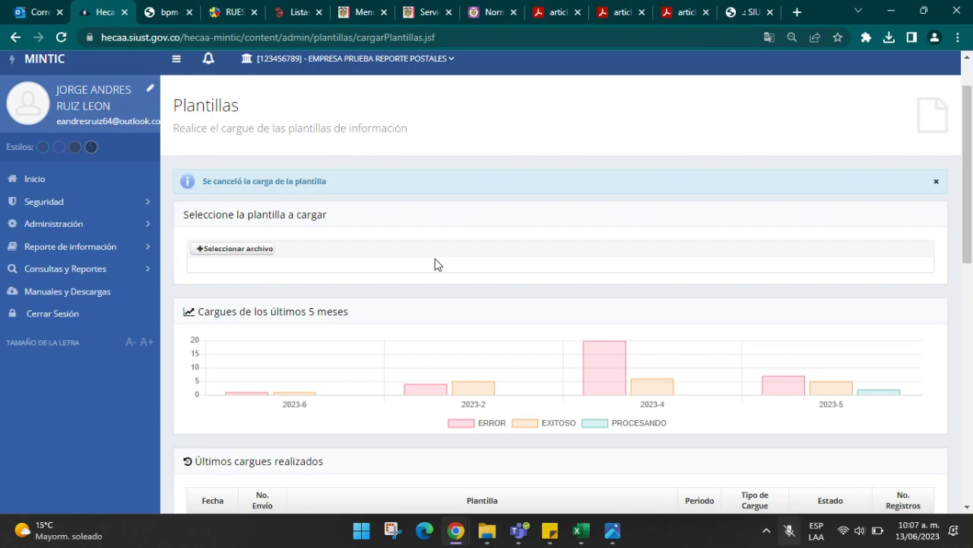
scroll(435, 264, down, 1)
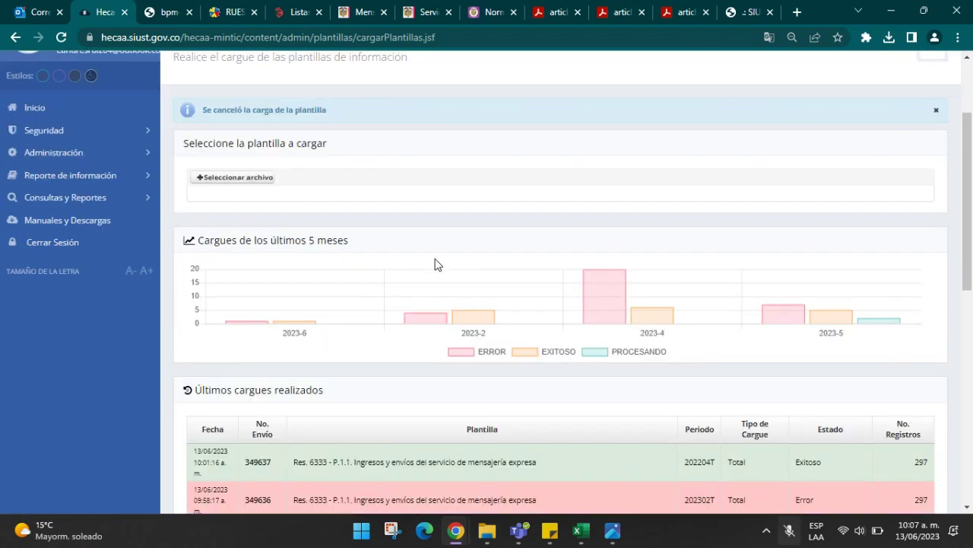
scroll(435, 264, up, 1)
scroll(402, 278, up, 2)
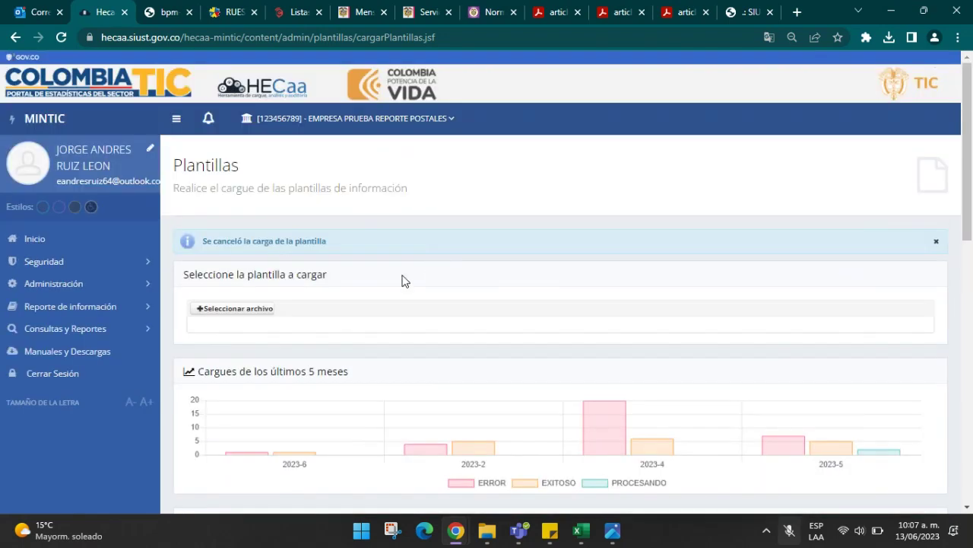
scroll(403, 294, down, 4)
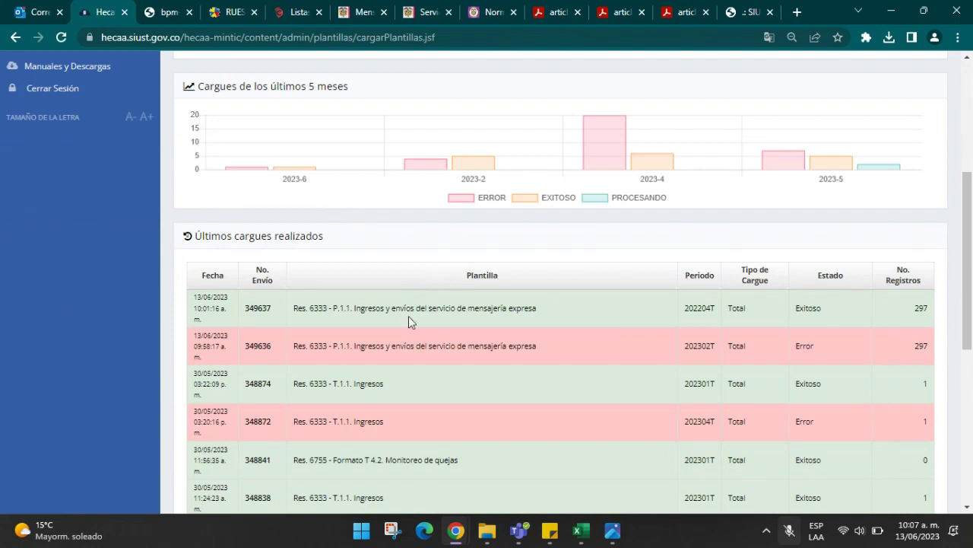
drag(408, 316, 554, 317)
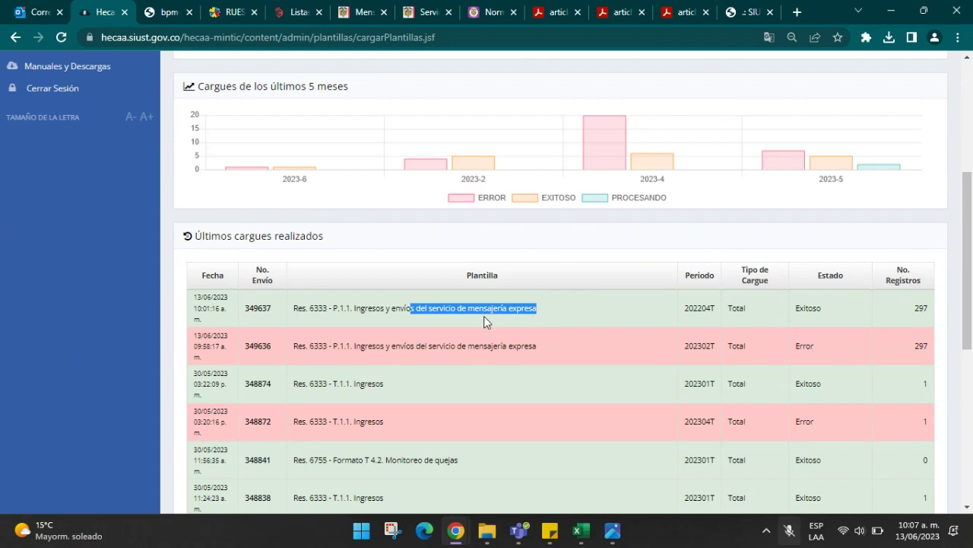
- Examine the chart of loads for the last 5 months and the statuses in the Últimos cargues realizados table
scroll(483, 316, down, 2)
scroll(484, 316, up, 4)
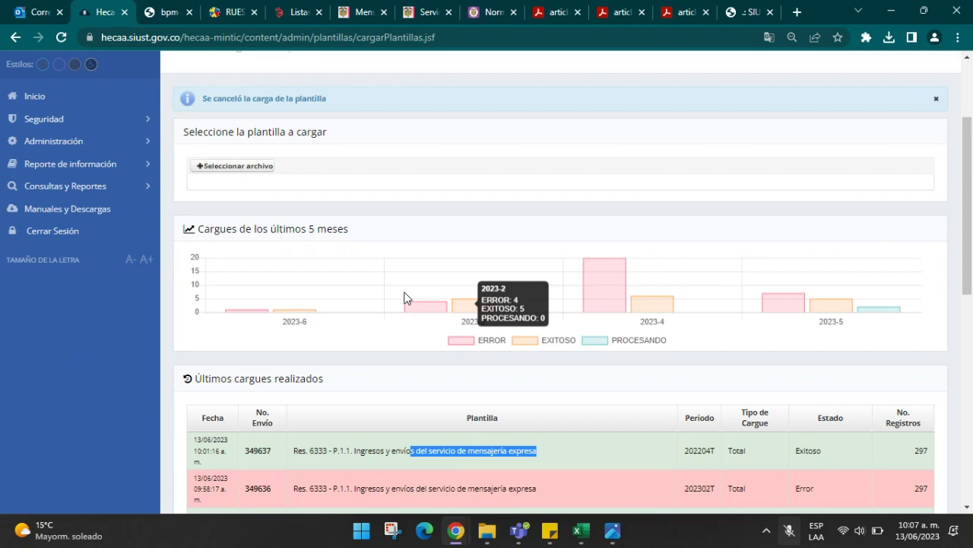
scroll(404, 297, down, 2)
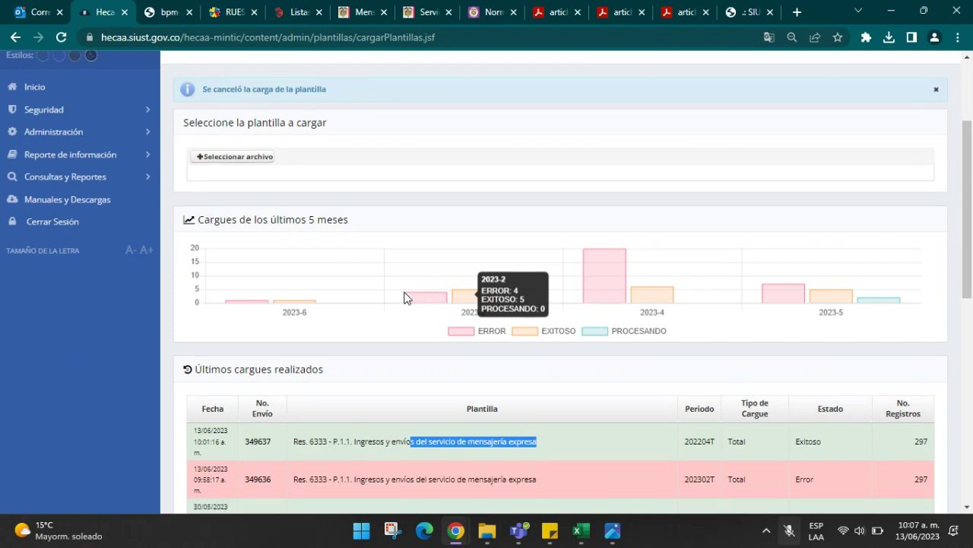
scroll(477, 319, down, 4)
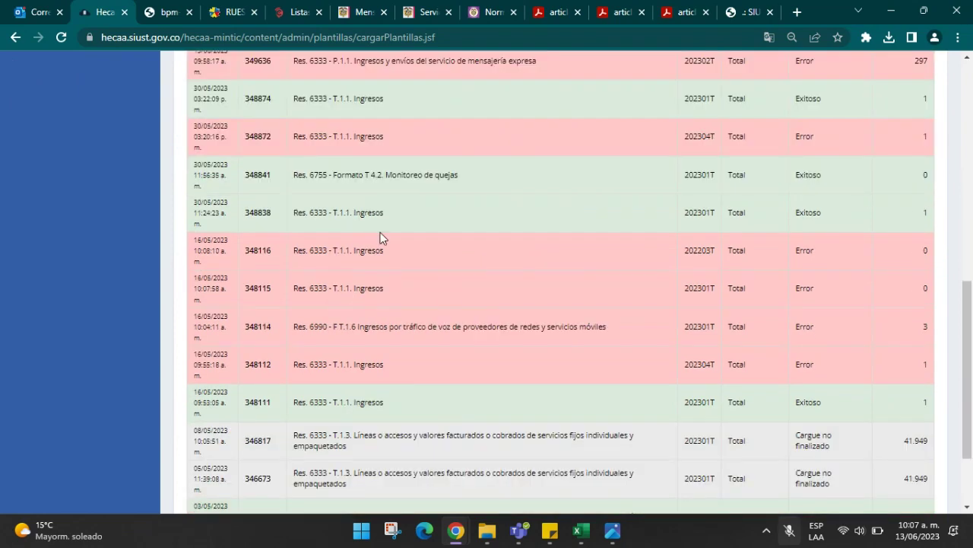
scroll(381, 236, down, 2)
scroll(415, 287, up, 15)
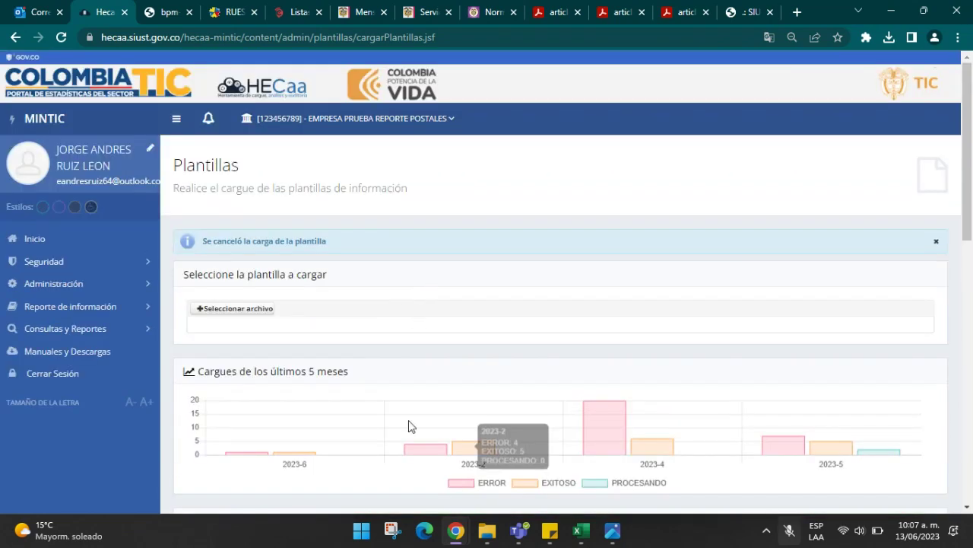
scroll(431, 415, down, 2)
scroll(416, 403, down, 2)
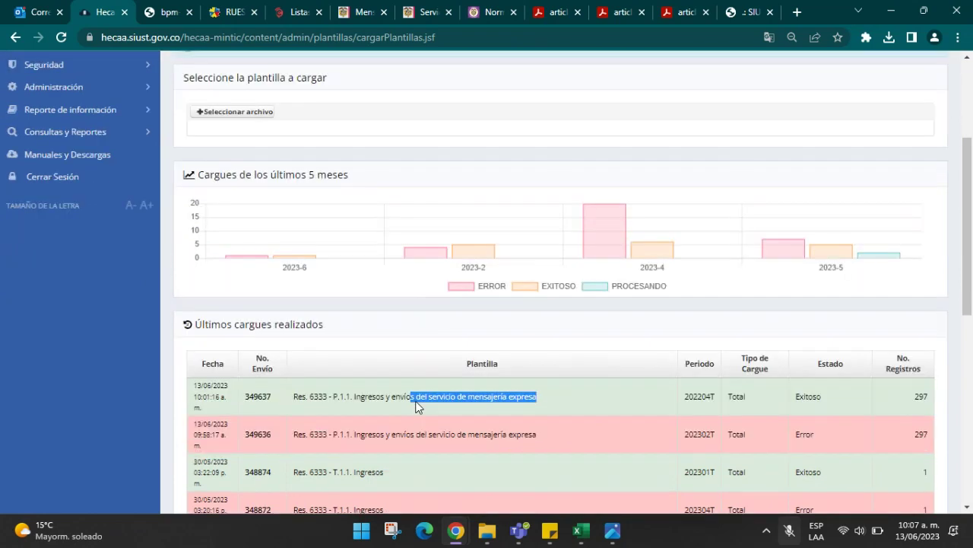
- Open the Cargar en cero form for reporting a template without information
scroll(429, 372, up, 2)
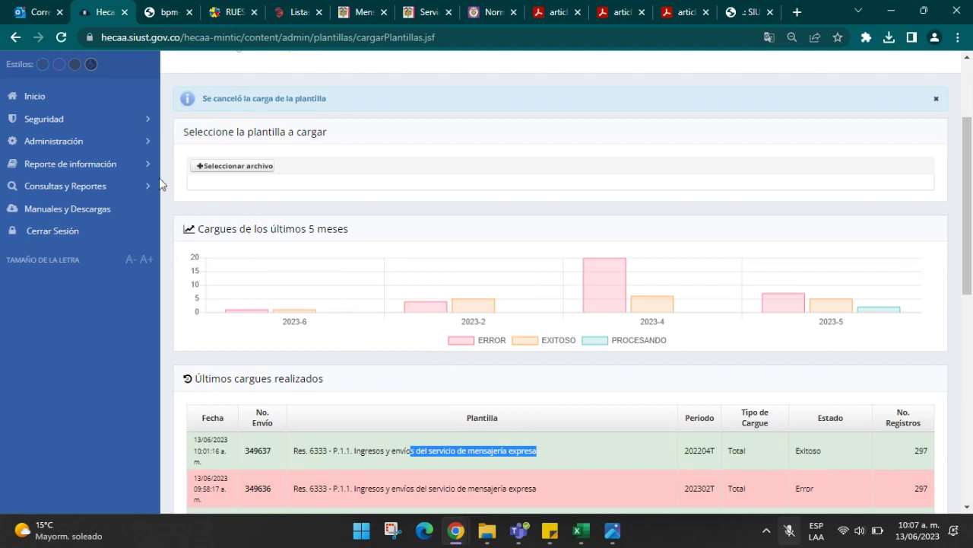
click(140, 163)
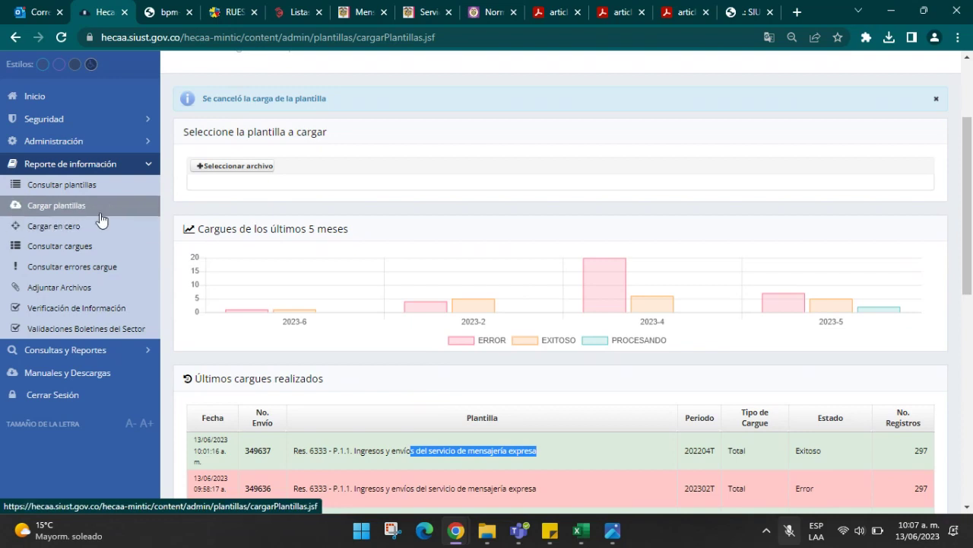
click(55, 225)
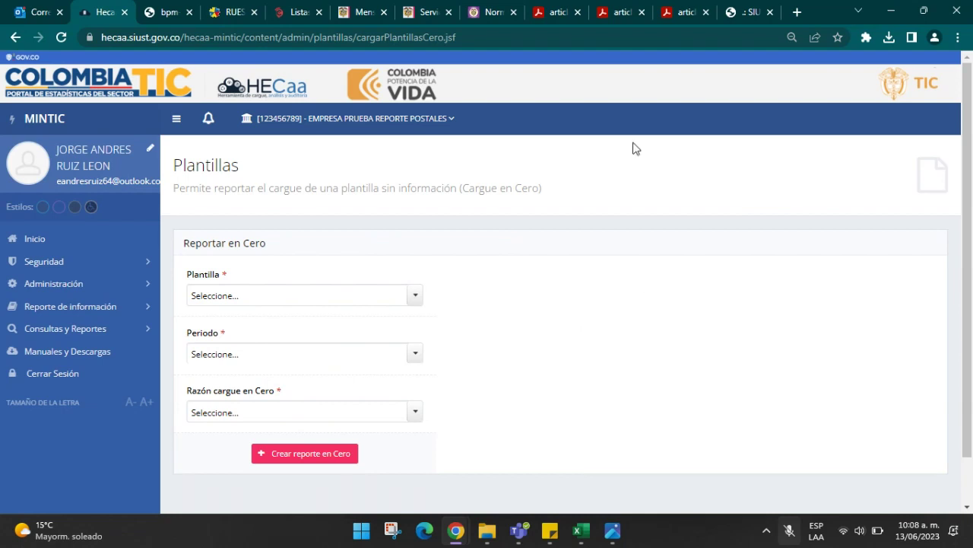
- Check the Resolución 6333 PDF and the Formato No.5 page on undeliverable postal objects in the Resolución 00175 PDF
click(555, 12)
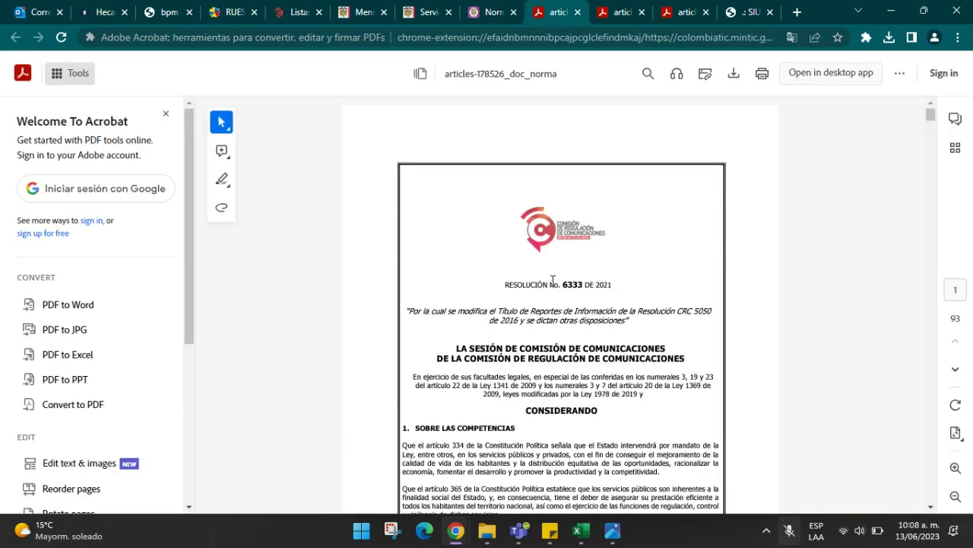
scroll(596, 147, down, 4)
click(619, 12)
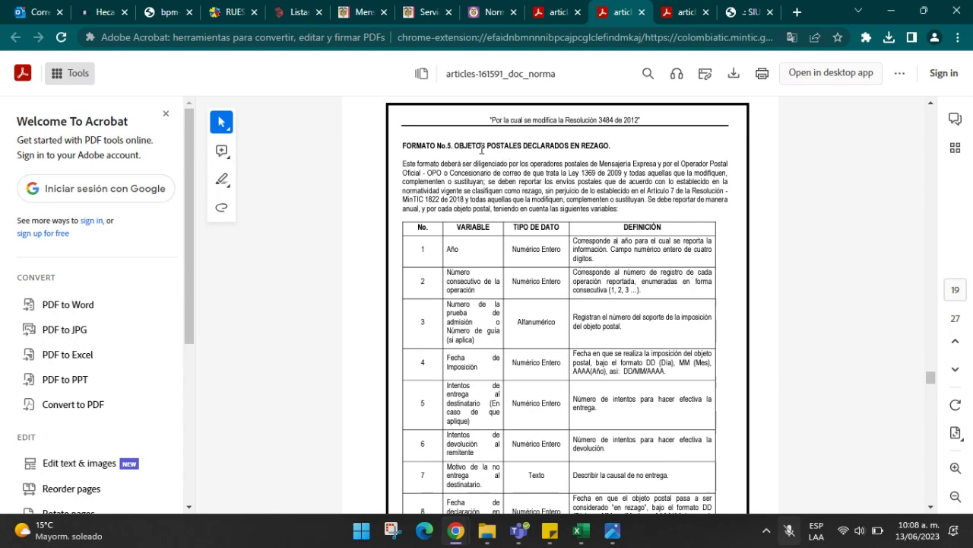
scroll(521, 260, up, 3)
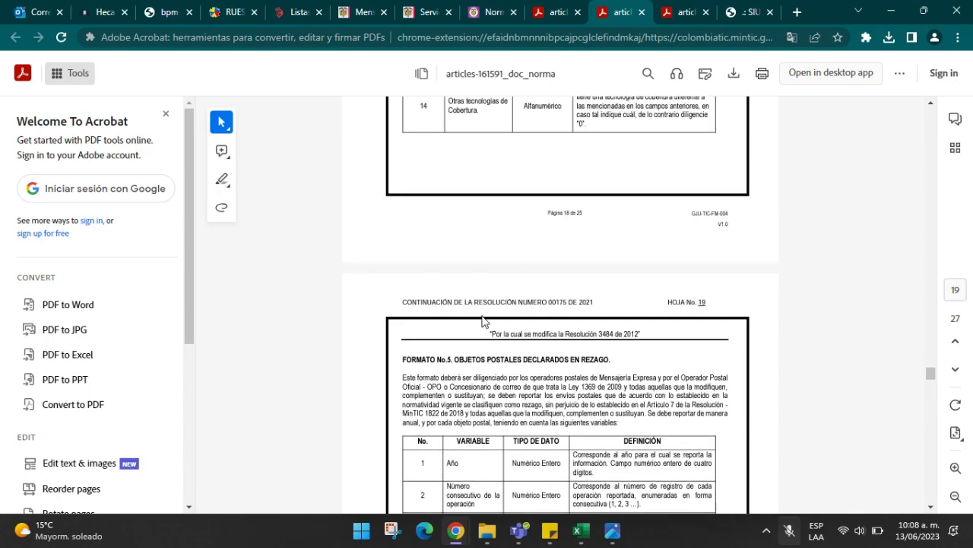
scroll(457, 369, down, 1)
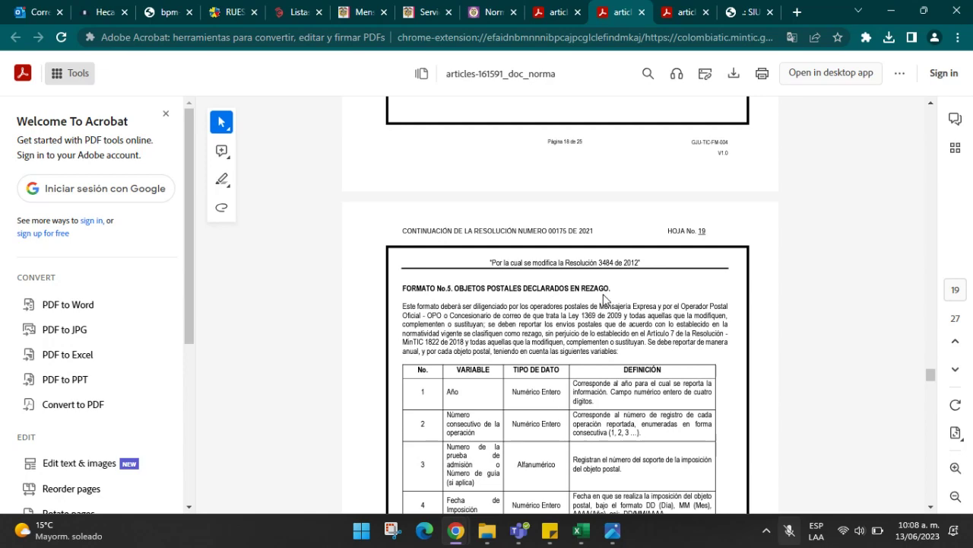
scroll(601, 305, down, 2)
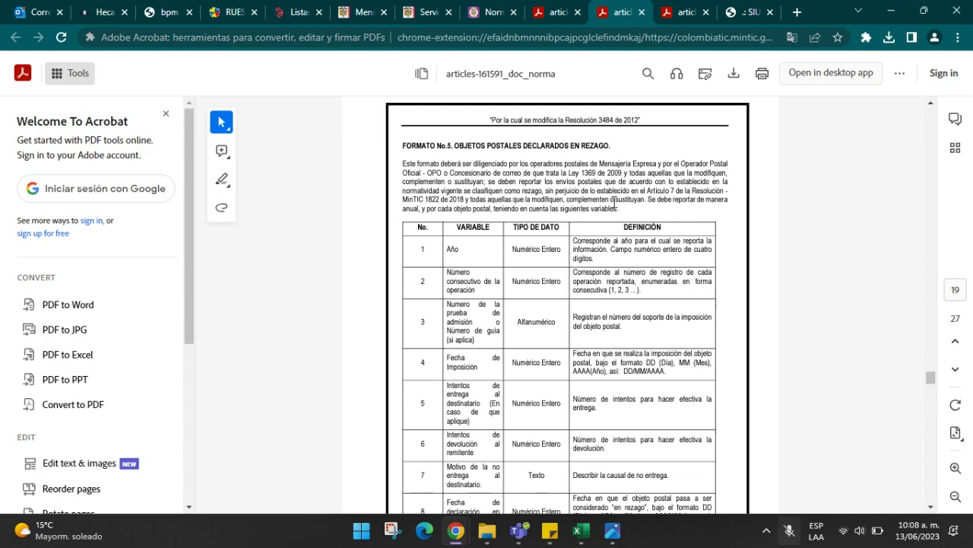
scroll(615, 201, up, 1)
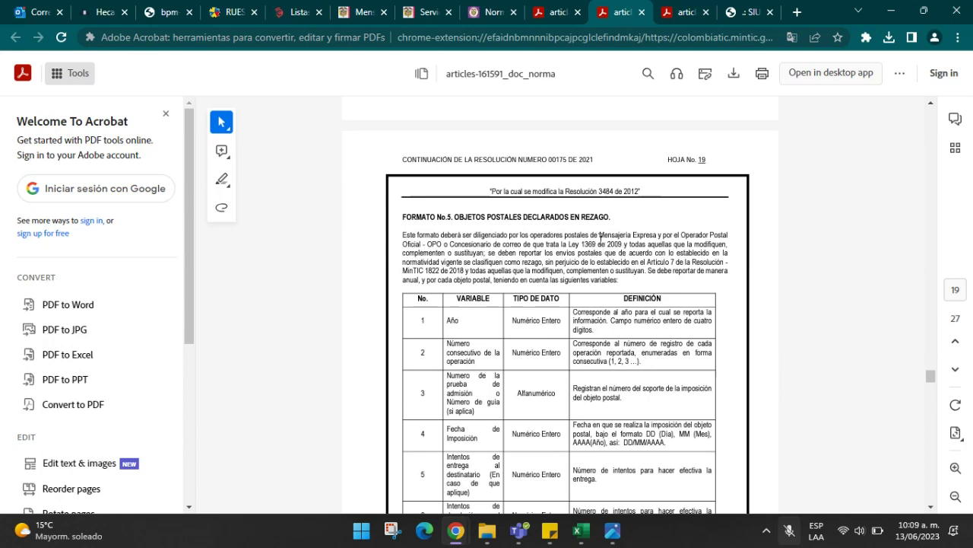
- Highlight the mention of Mensajería Expresa and the title of FORMATO No.5, and clear the text selection
drag(601, 234, 673, 235)
click(417, 243)
drag(416, 217, 581, 218)
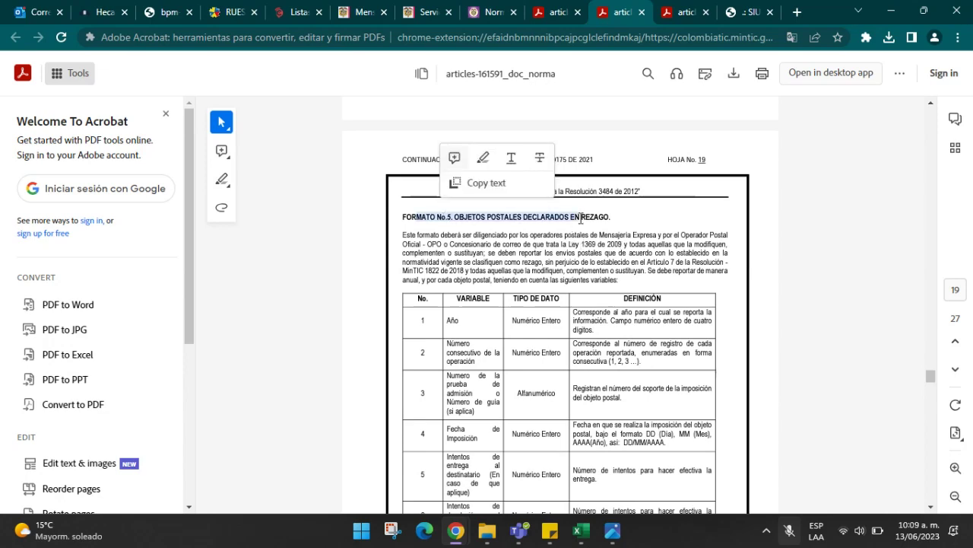
click(553, 8)
click(633, 12)
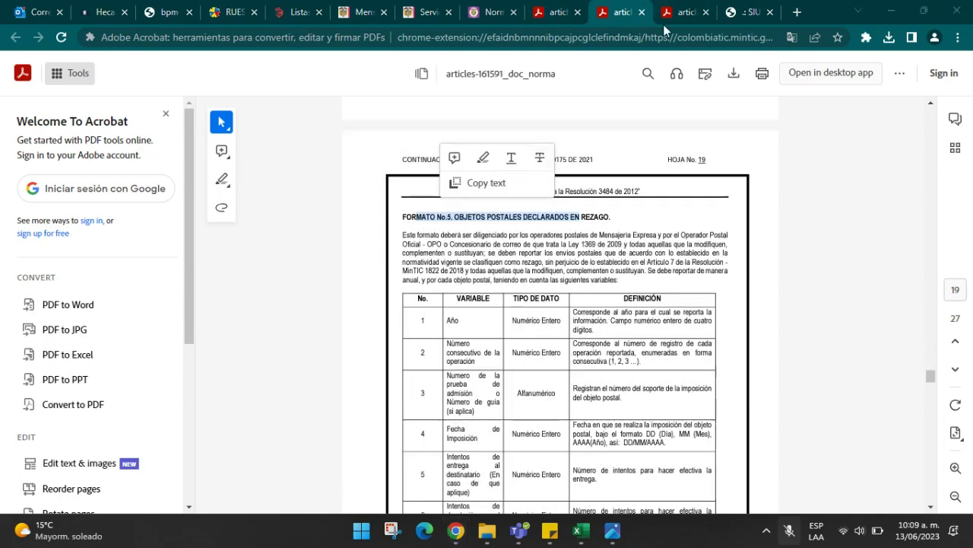
click(687, 124)
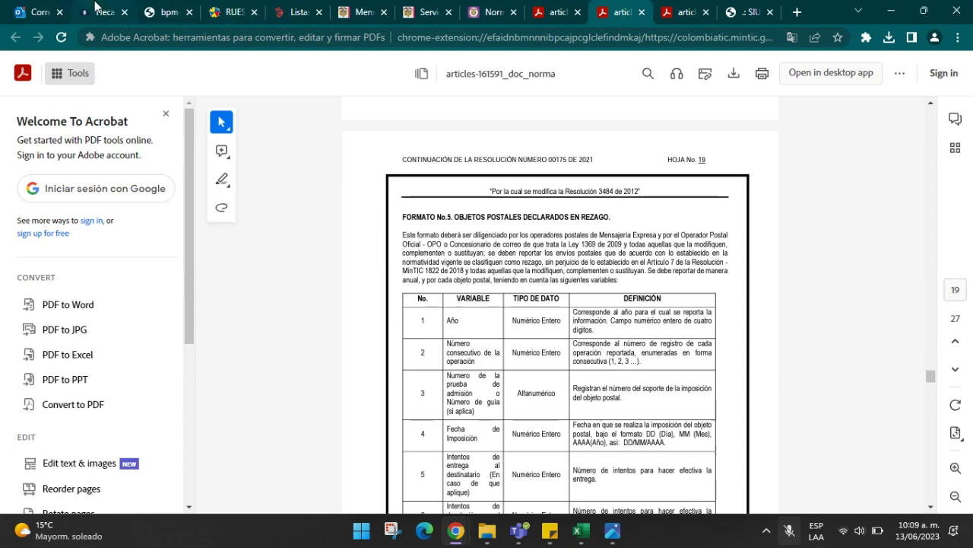
- Return to the HECAA zero-report form and look through its list of available templates, then close the list
click(95, 6)
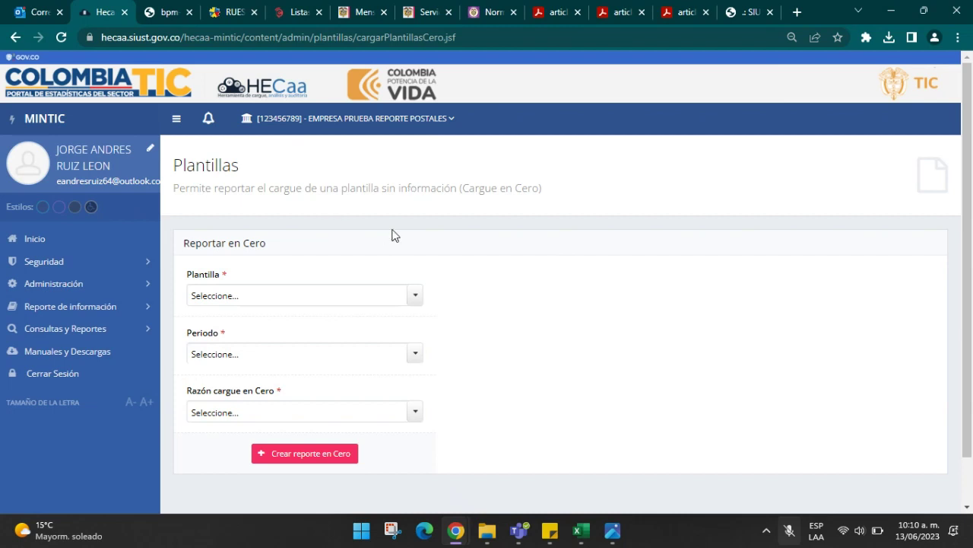
click(413, 298)
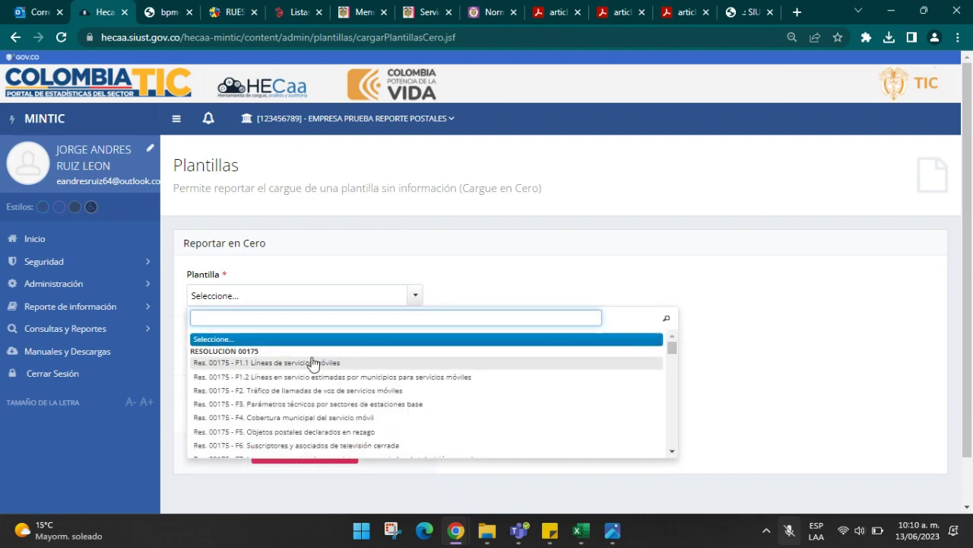
scroll(312, 363, down, 10)
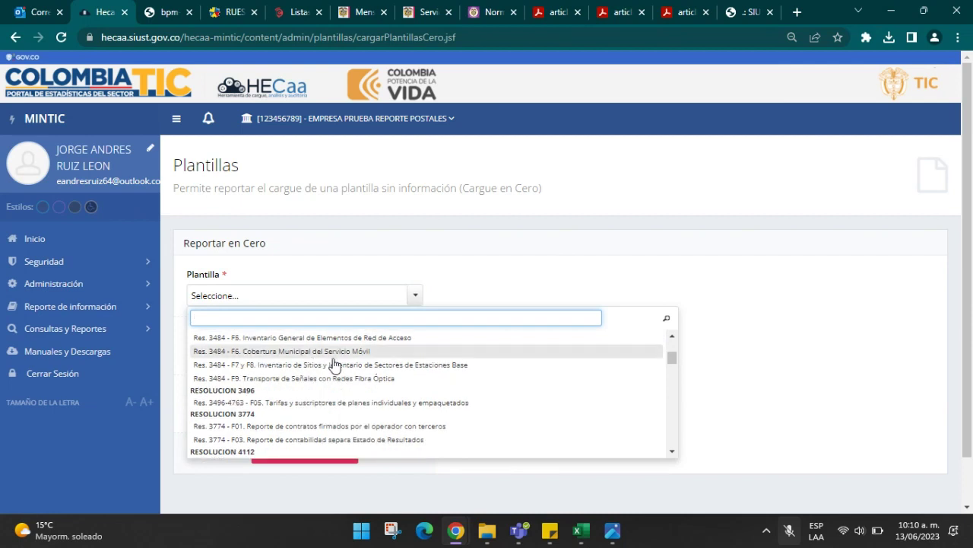
scroll(359, 372, up, 10)
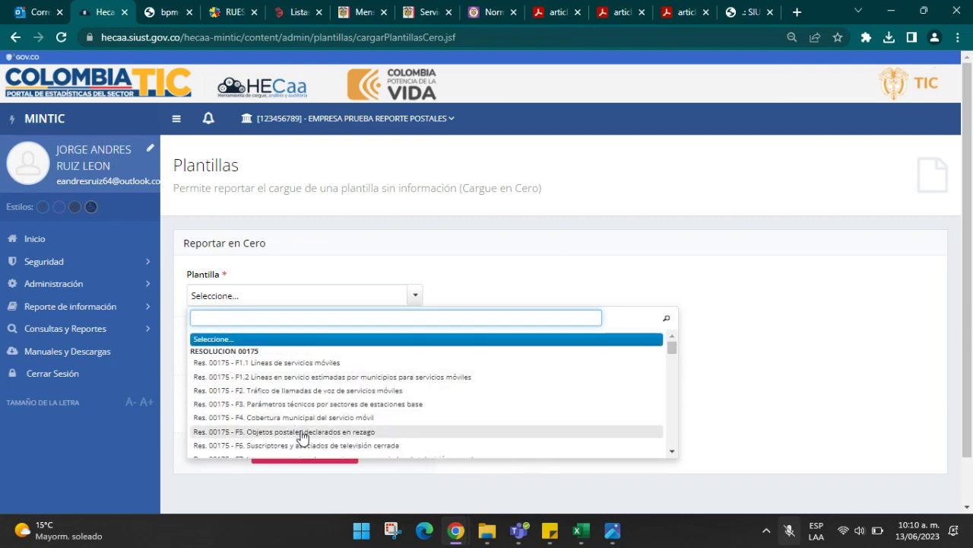
click(577, 530)
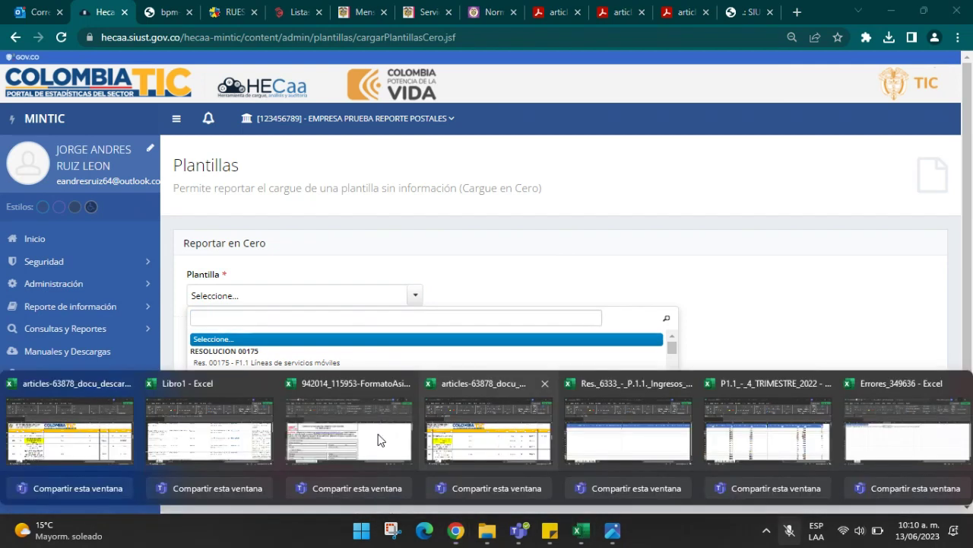
click(627, 278)
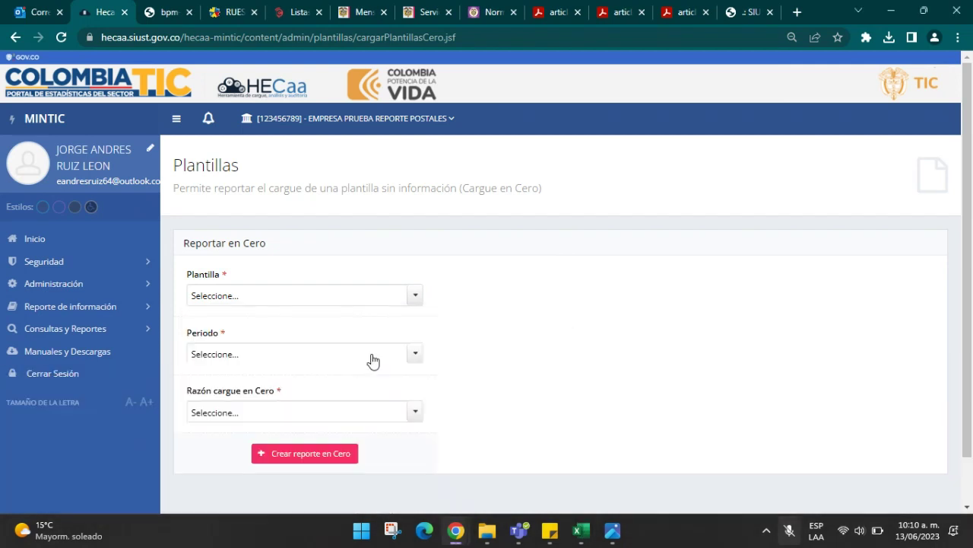
- Search the templates for "p.1.", select Res. 6333 - P.1.1. Ingresos y envíos del servicio de mensajería expresa, and set the period to Trimestre 2o de 2023
click(415, 296)
text(a)
key(Down)
key(Down)
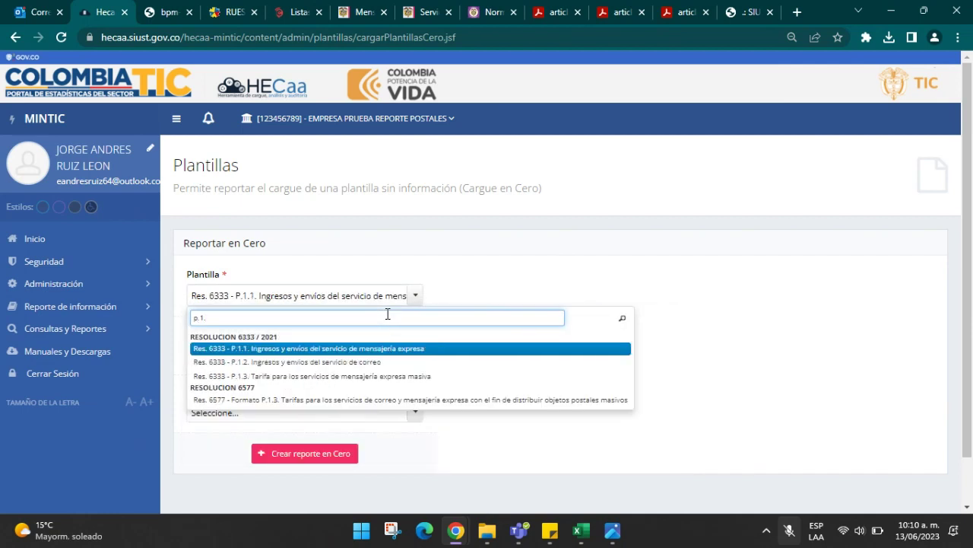
click(367, 348)
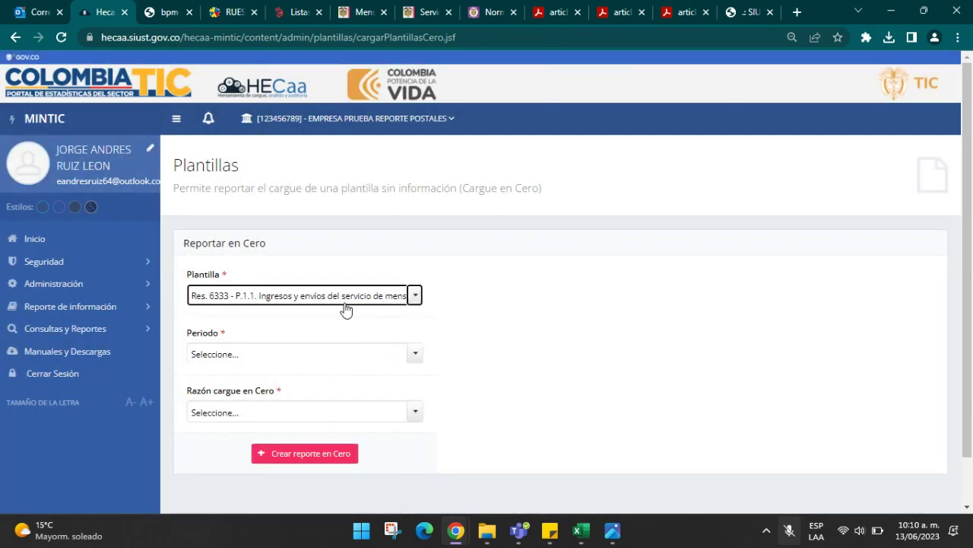
click(416, 352)
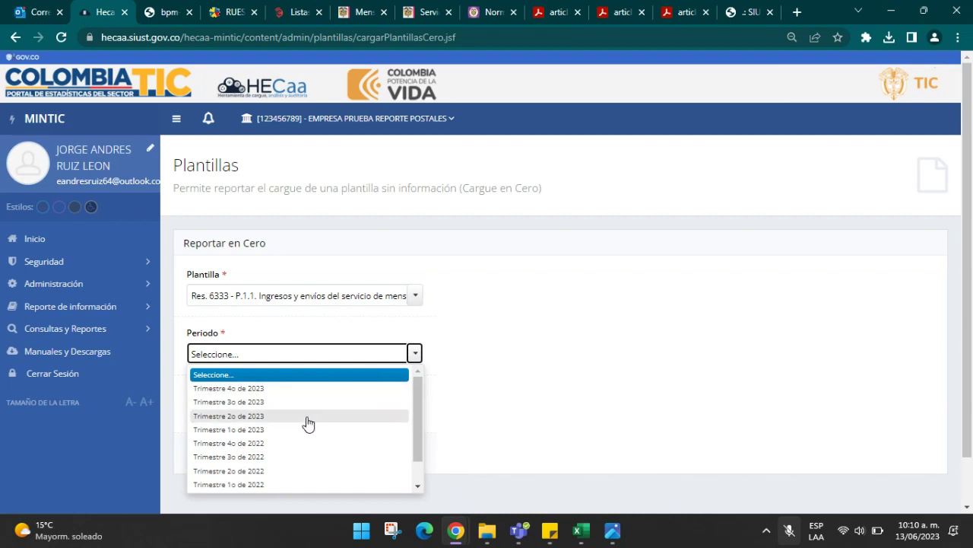
click(249, 419)
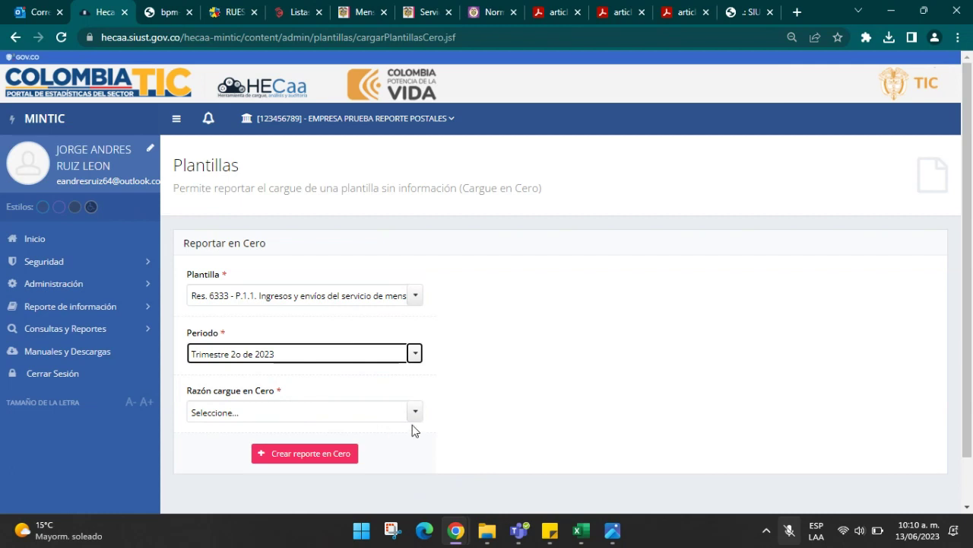
- Set the zero-load reason to EMPRESA NUEVA SIN INFORMACION and create the zero report
scroll(517, 384, down, 1)
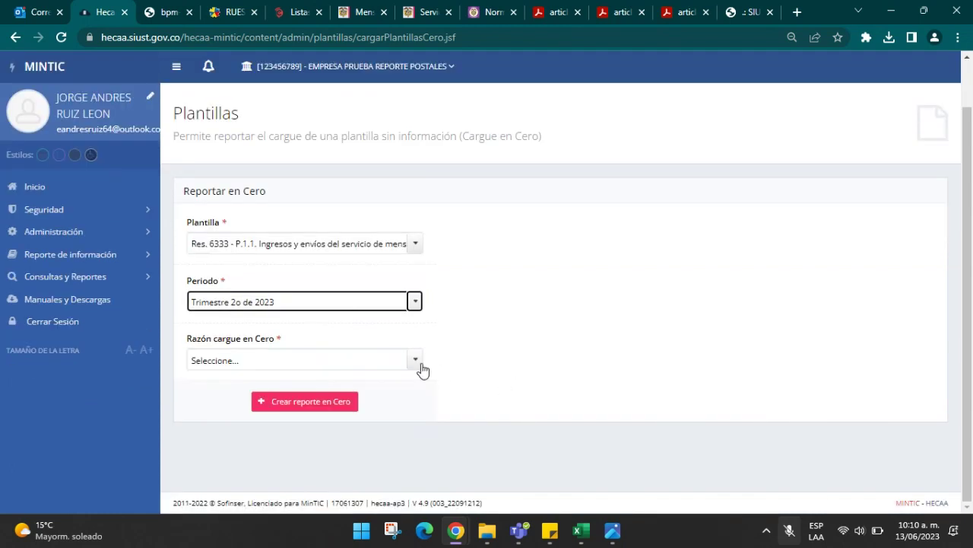
click(419, 369)
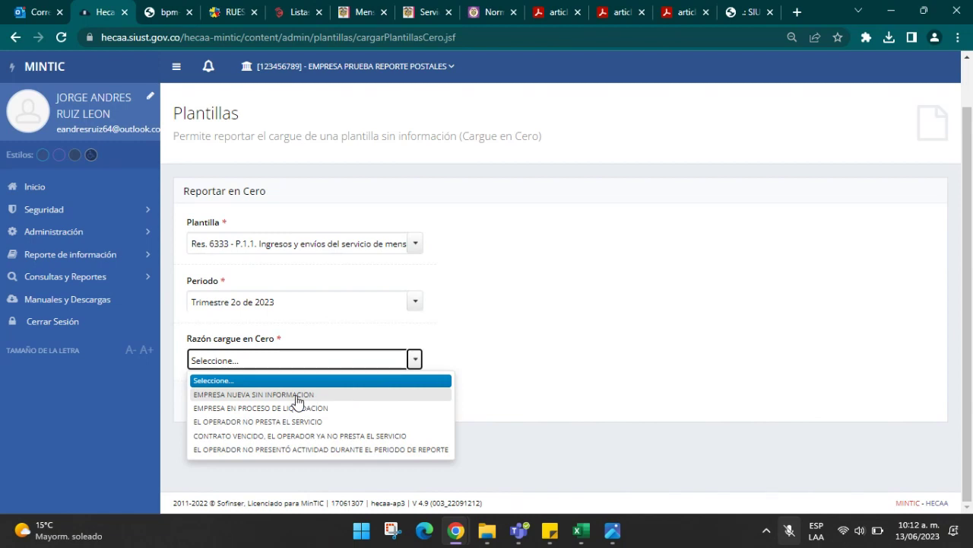
click(296, 397)
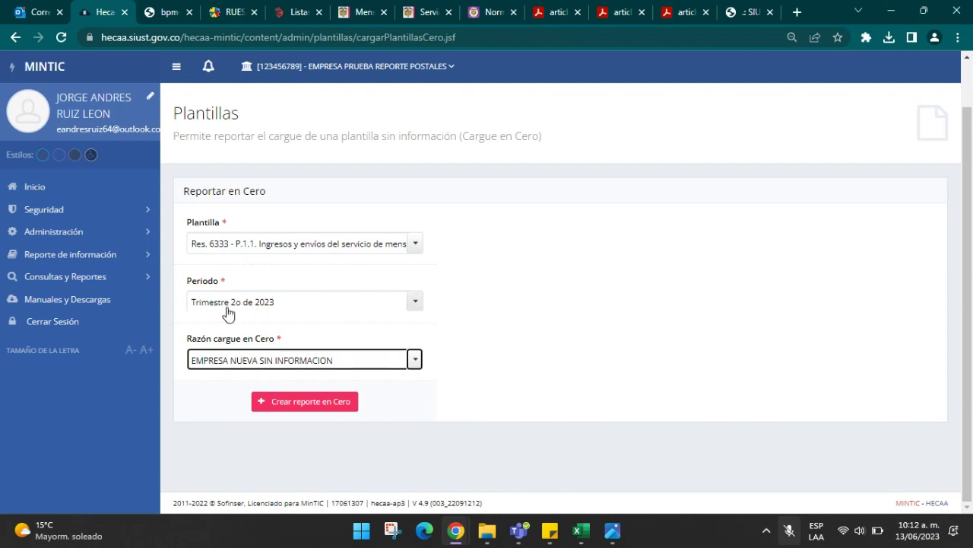
click(317, 401)
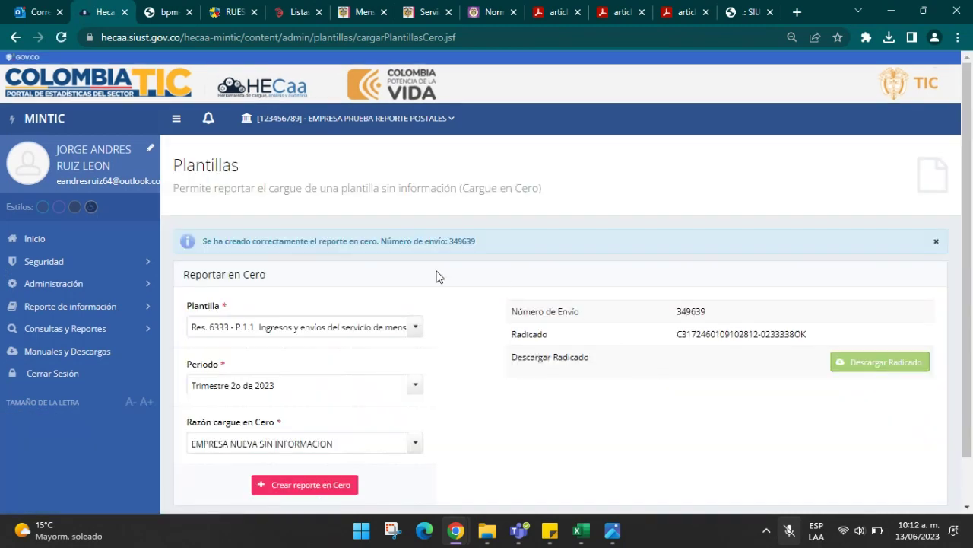
- Download the filing receipt of the zero report and open the PDF
scroll(437, 276, down, 1)
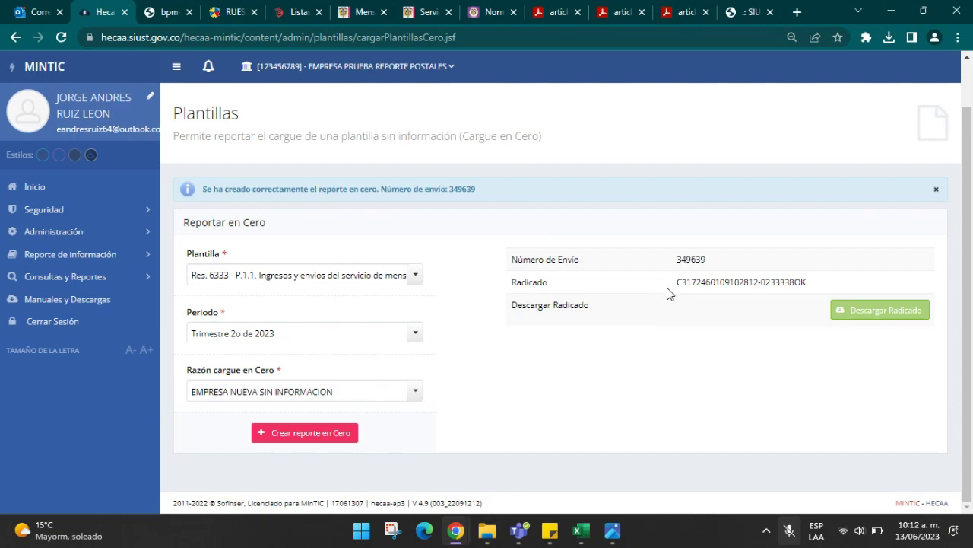
click(880, 311)
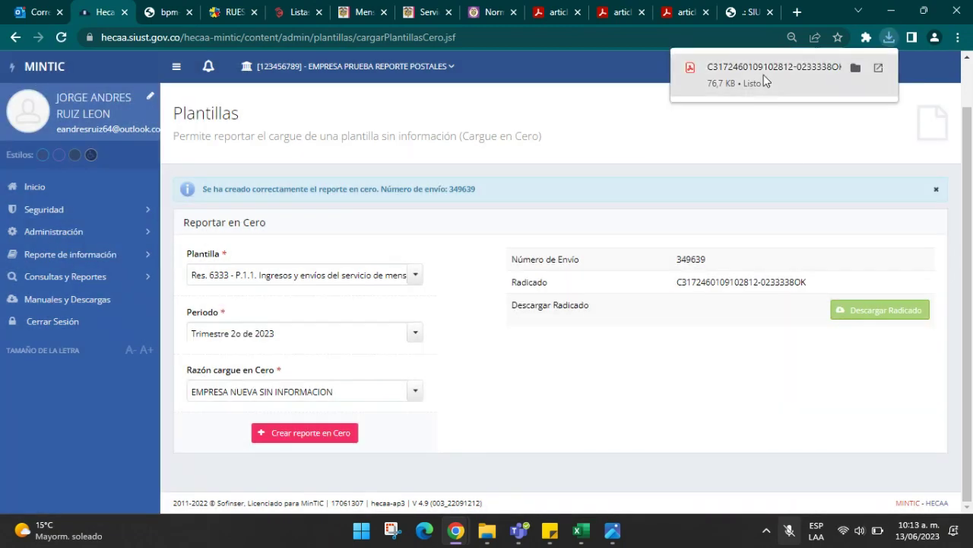
click(763, 75)
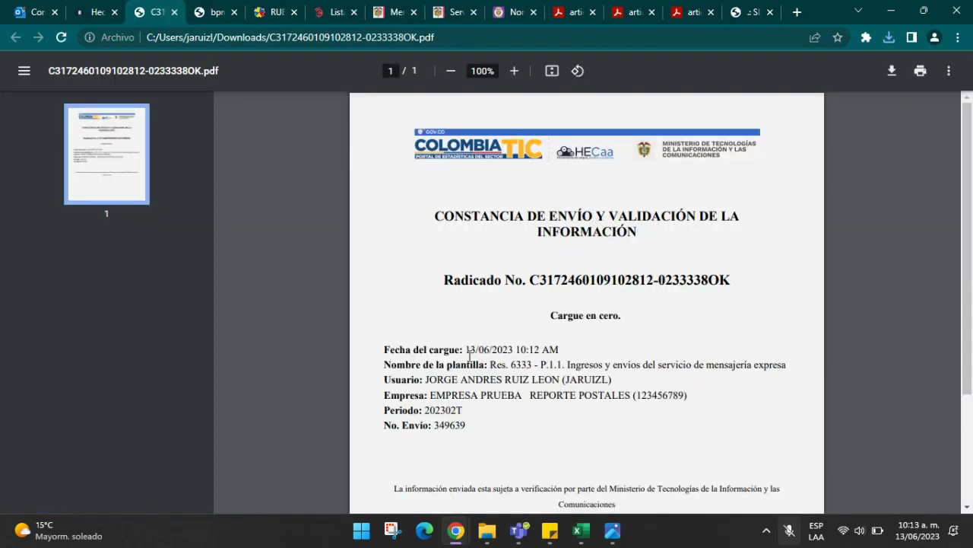
- Review the zero-load receipt's template name, user, company and period by highlighting each, and close the PDF
drag(489, 364, 679, 365)
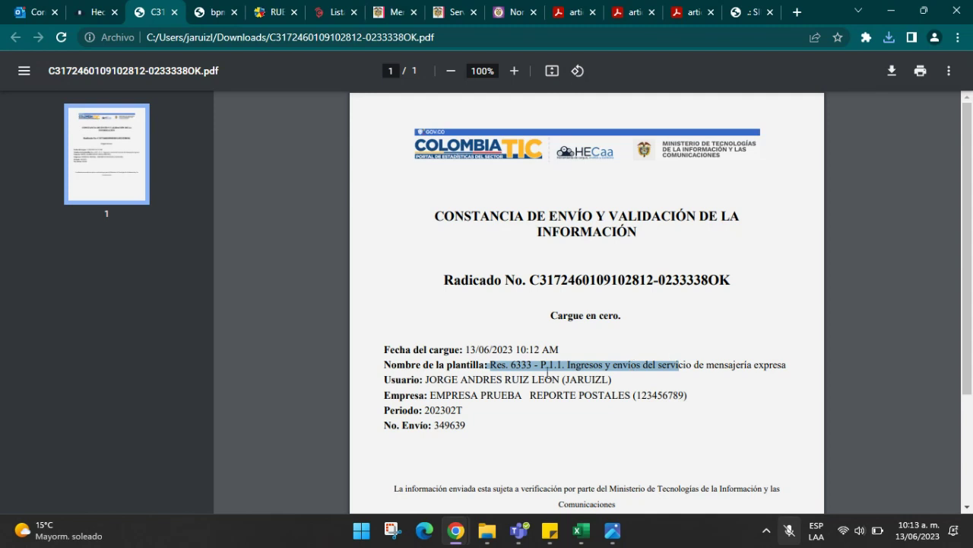
drag(426, 379, 614, 378)
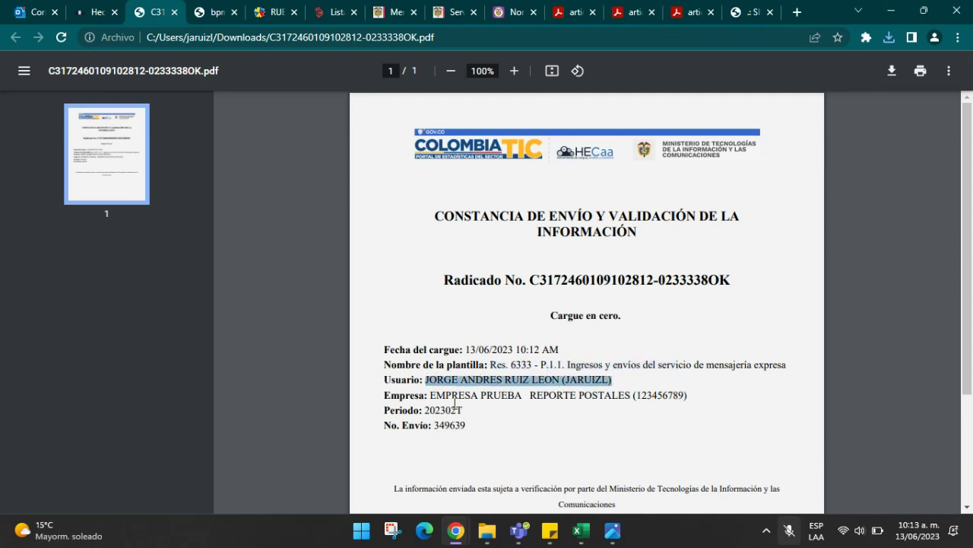
drag(431, 394, 688, 396)
drag(448, 410, 471, 408)
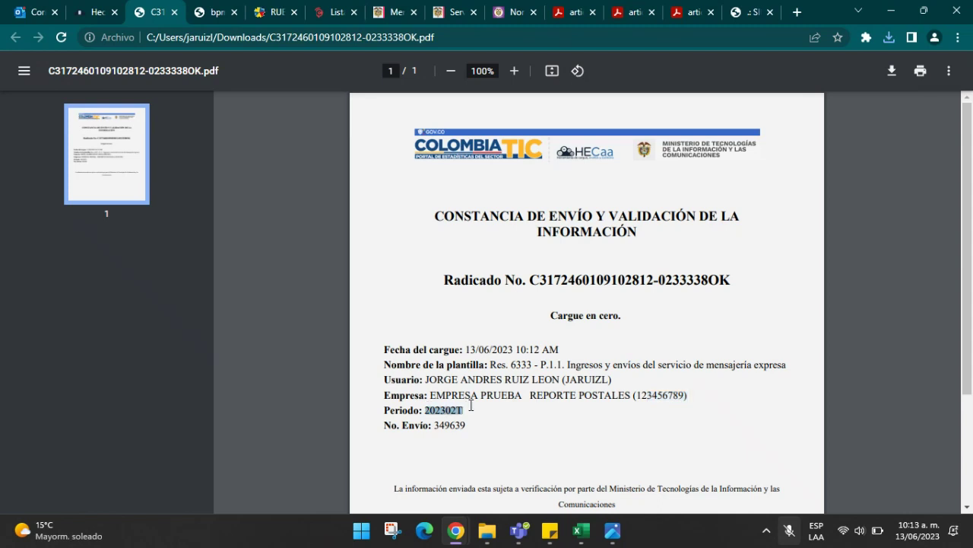
click(174, 12)
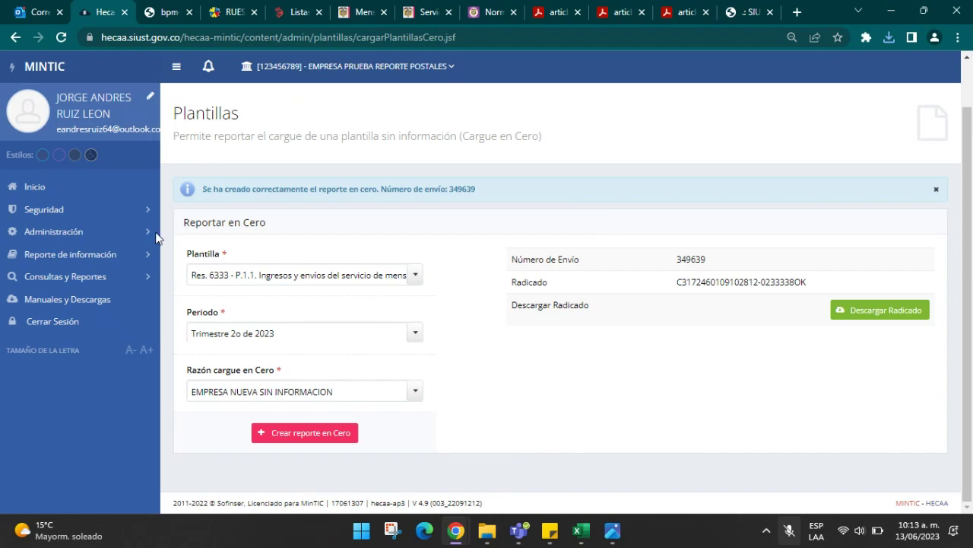
- Open the Consultar cargues page and clear the Fecha Inicial and Fecha Final filters
click(106, 255)
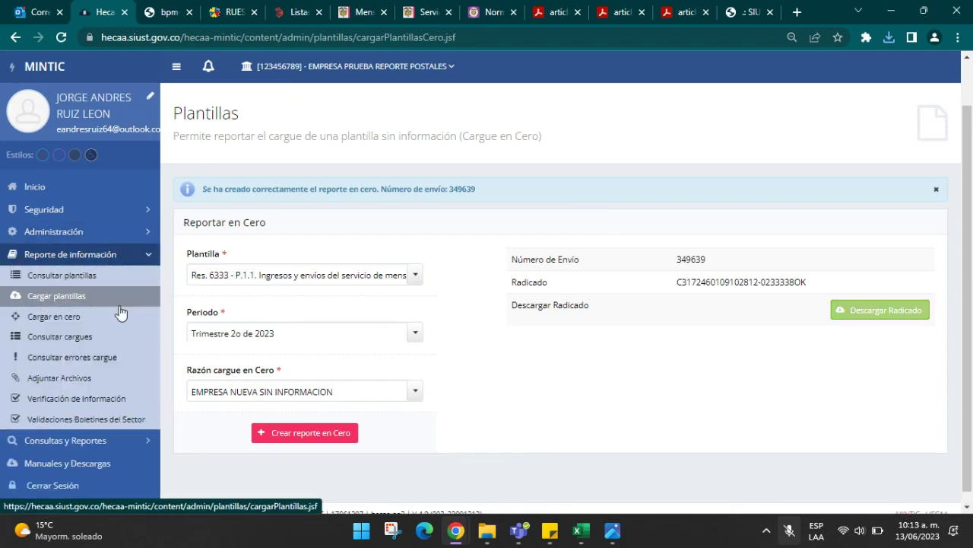
click(83, 337)
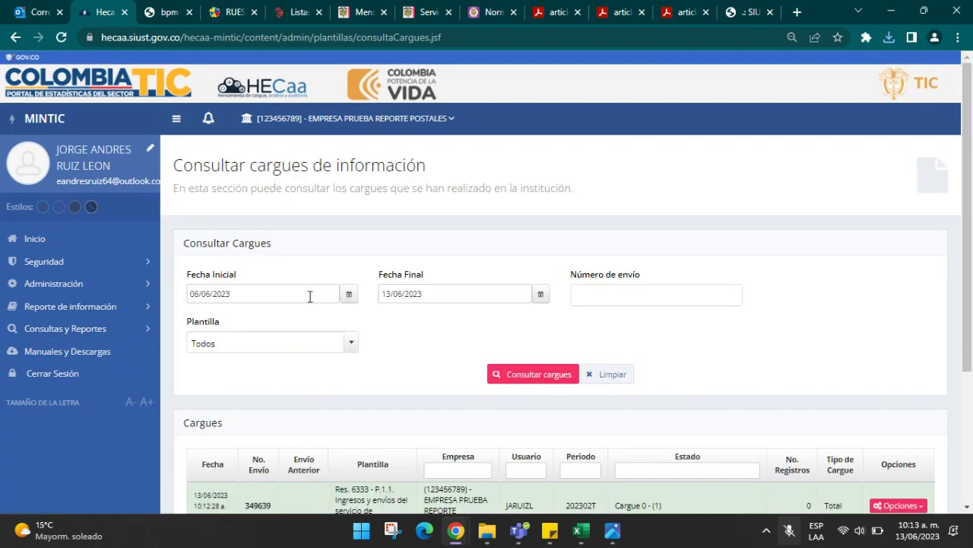
click(294, 292)
triple_click(294, 293)
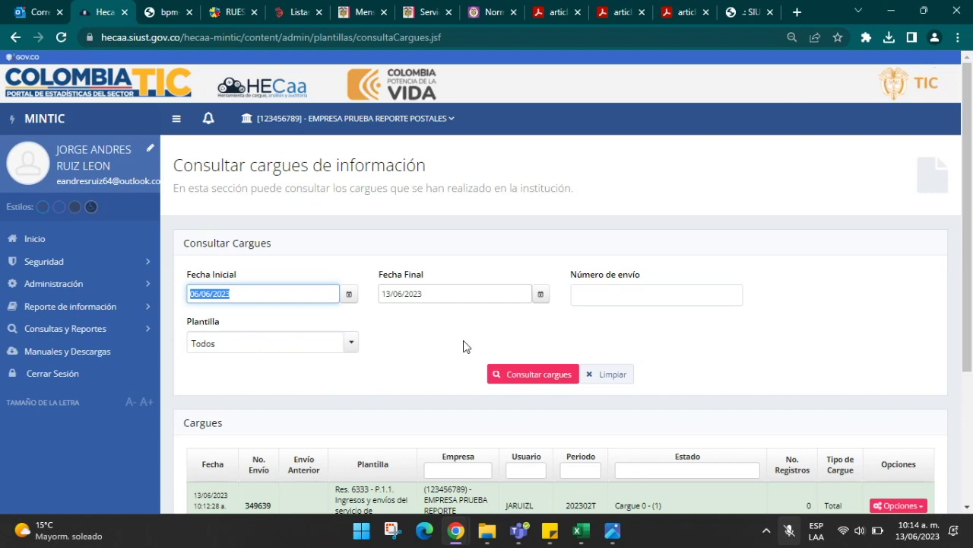
key(BackSpace)
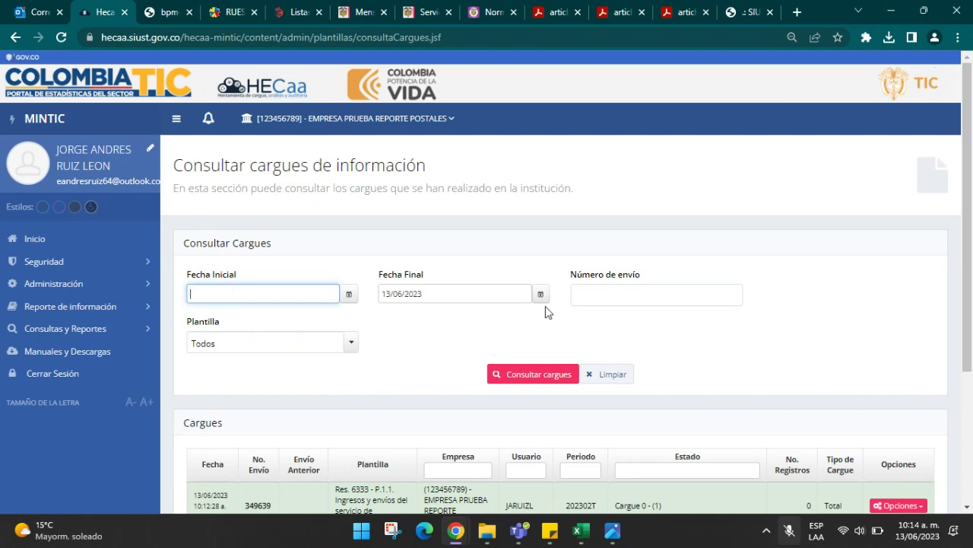
click(486, 296)
key(ctrl+a)
key(BackSpace)
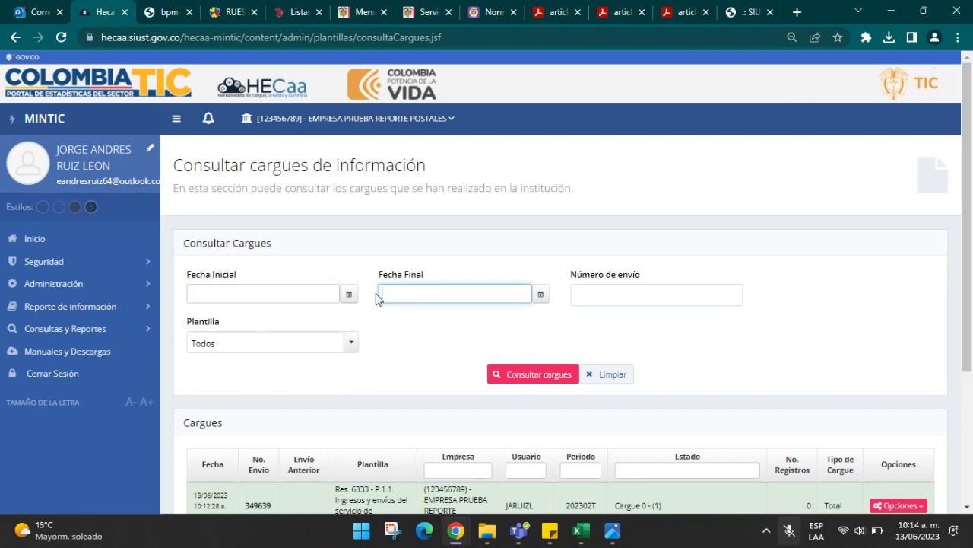
- Query the loads with blank Fecha Inicial, Fecha Final and Número de envío filters, keeping Plantilla on Todos
scroll(456, 288, down, 2)
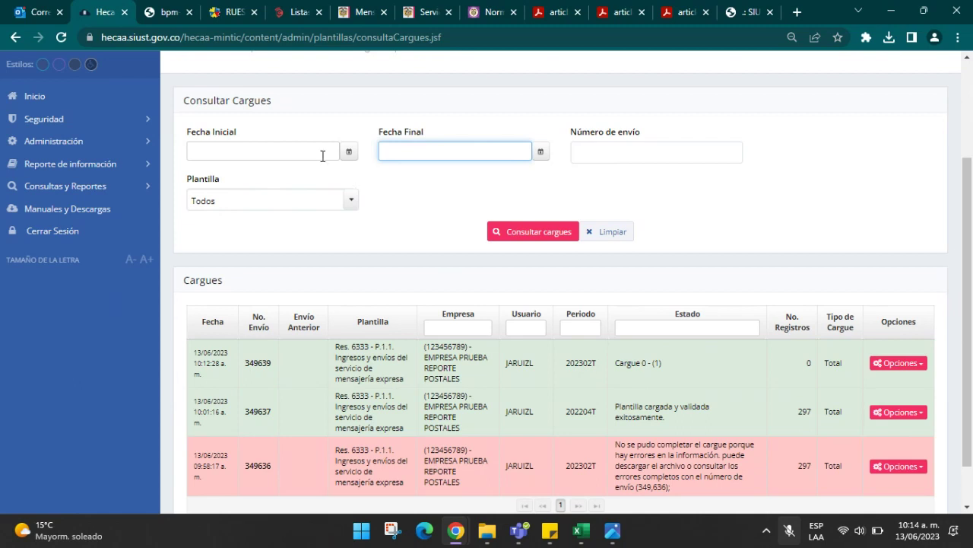
click(289, 151)
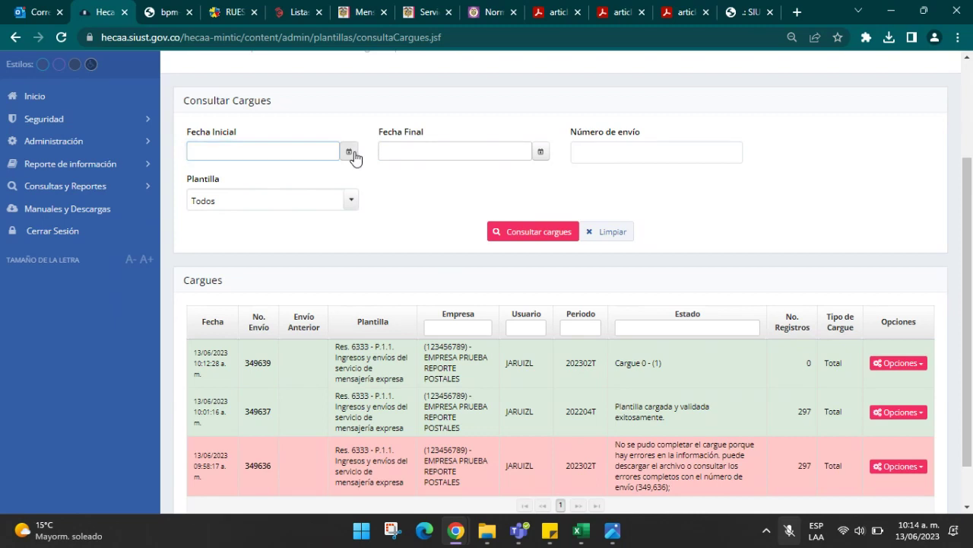
click(348, 151)
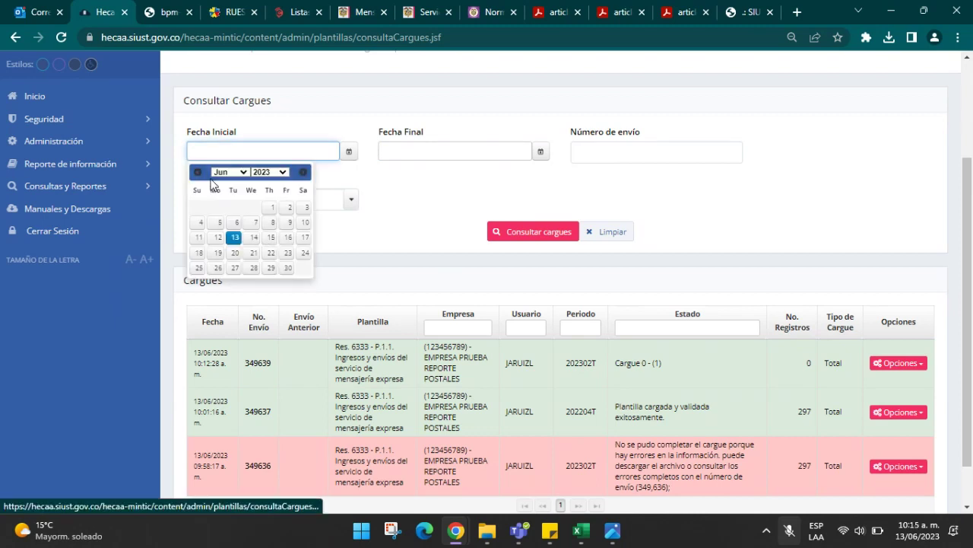
click(389, 185)
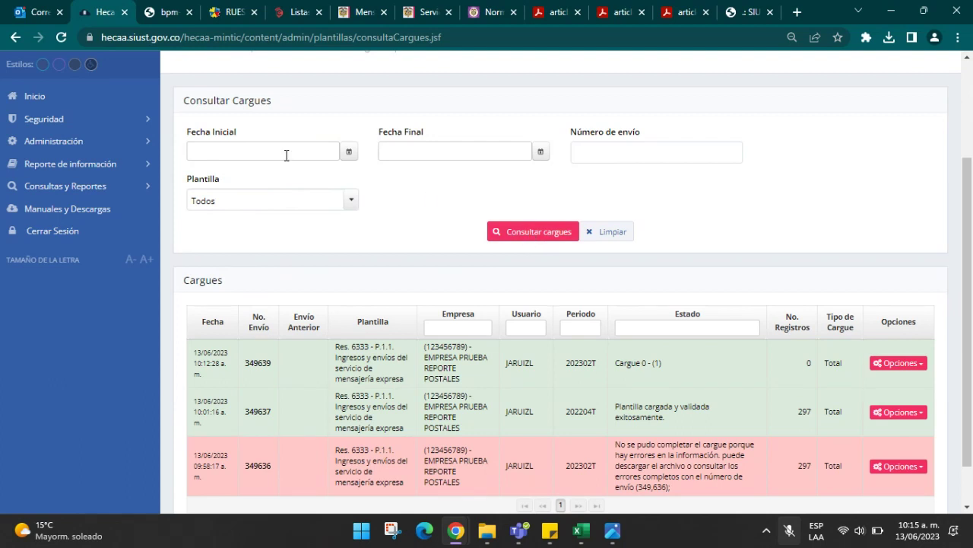
click(335, 151)
click(437, 153)
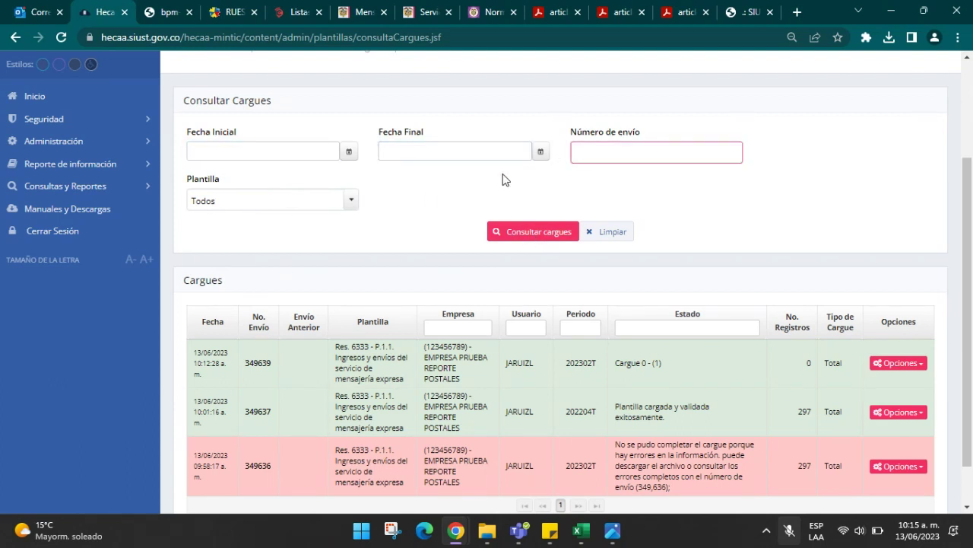
click(348, 200)
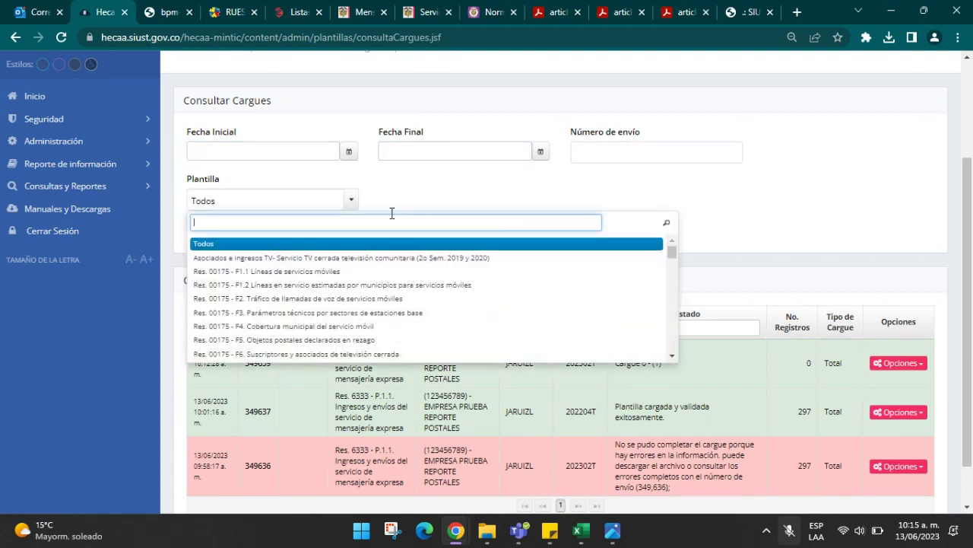
click(416, 199)
click(502, 230)
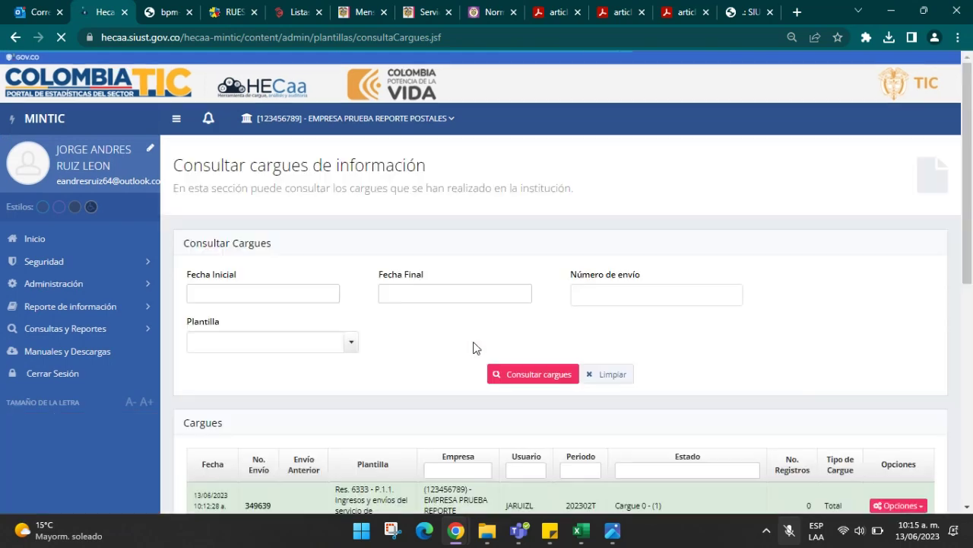
- Review the listed loads, highlighting the period of load 348874 and the status text of load 348838
scroll(474, 347, down, 6)
scroll(501, 249, up, 3)
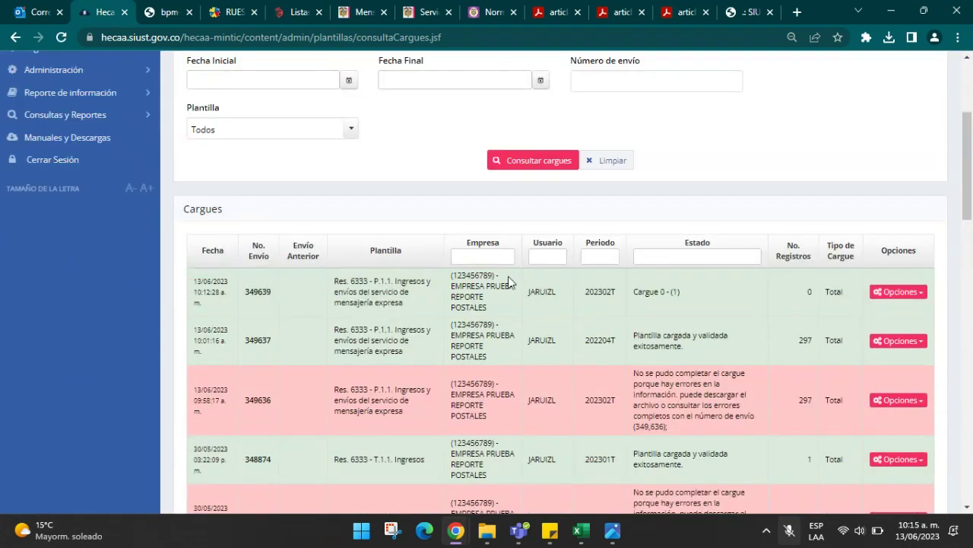
scroll(502, 249, down, 3)
double_click(606, 244)
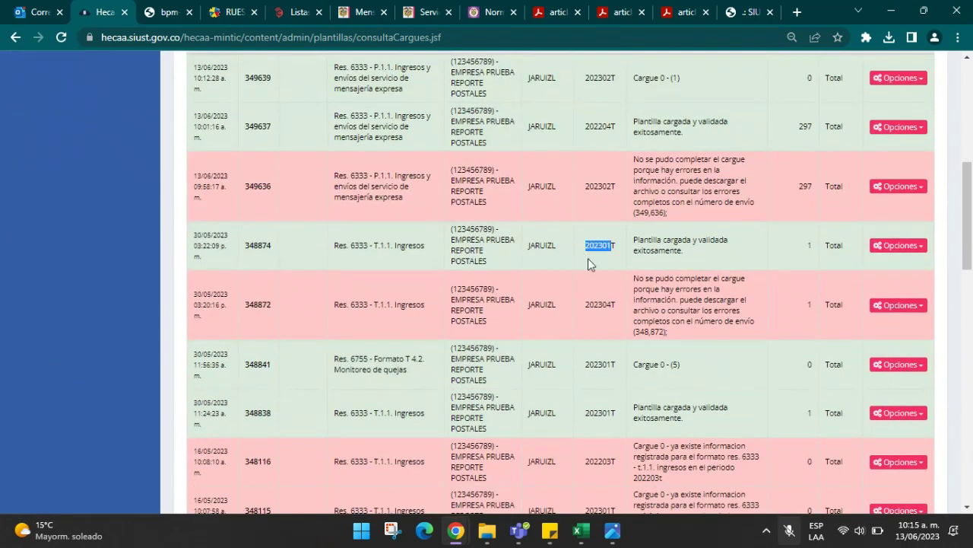
scroll(610, 289, down, 3)
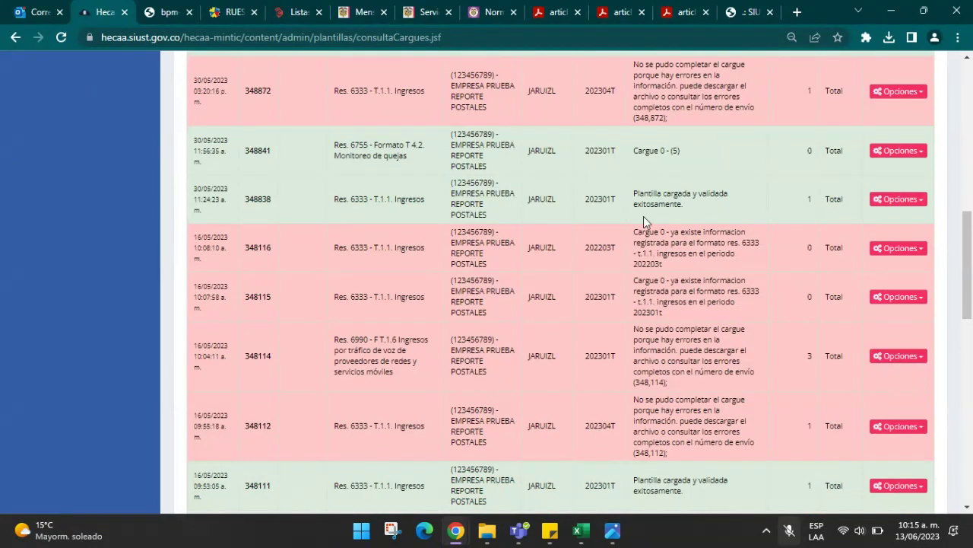
drag(715, 207, 628, 206)
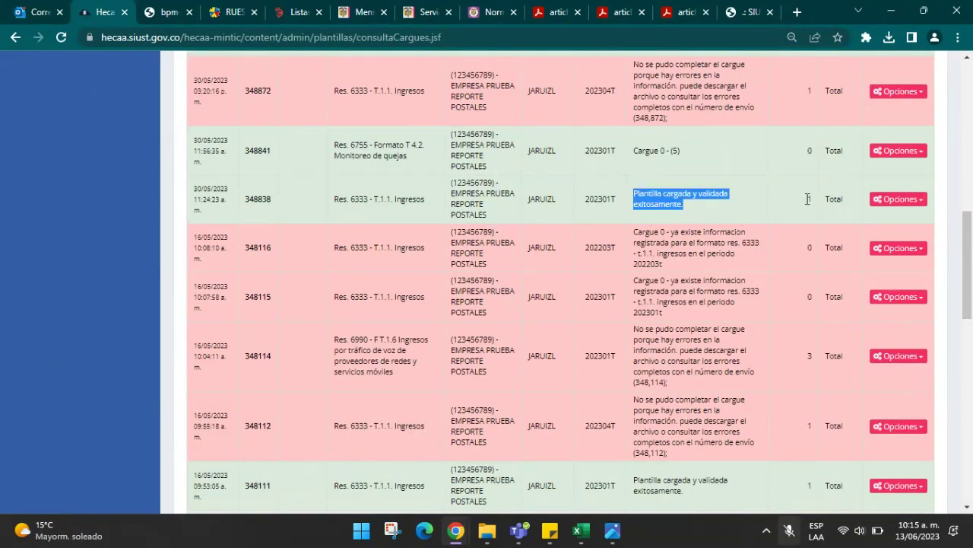
- Compare the options offered for loads 348838 and 348872, and look through the rest of the loads list
click(901, 200)
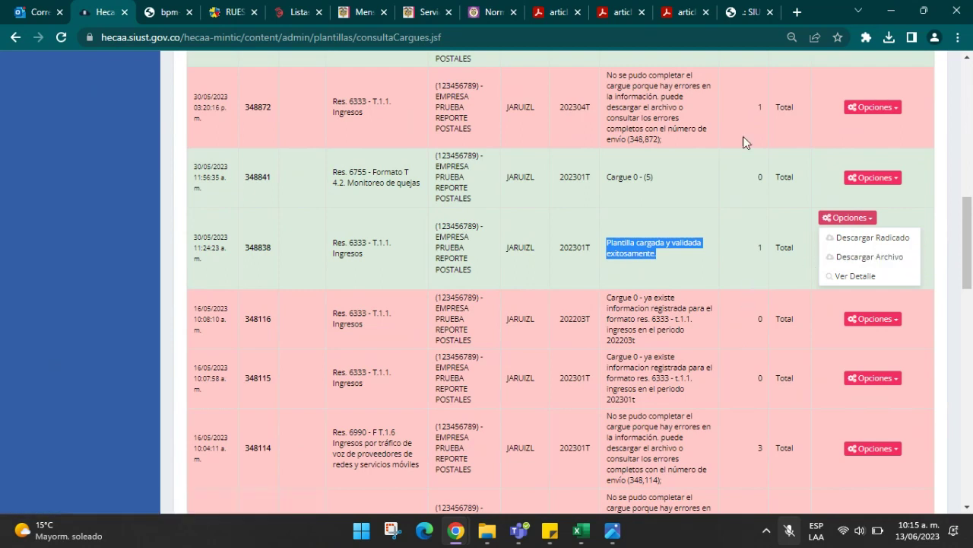
click(754, 109)
click(882, 107)
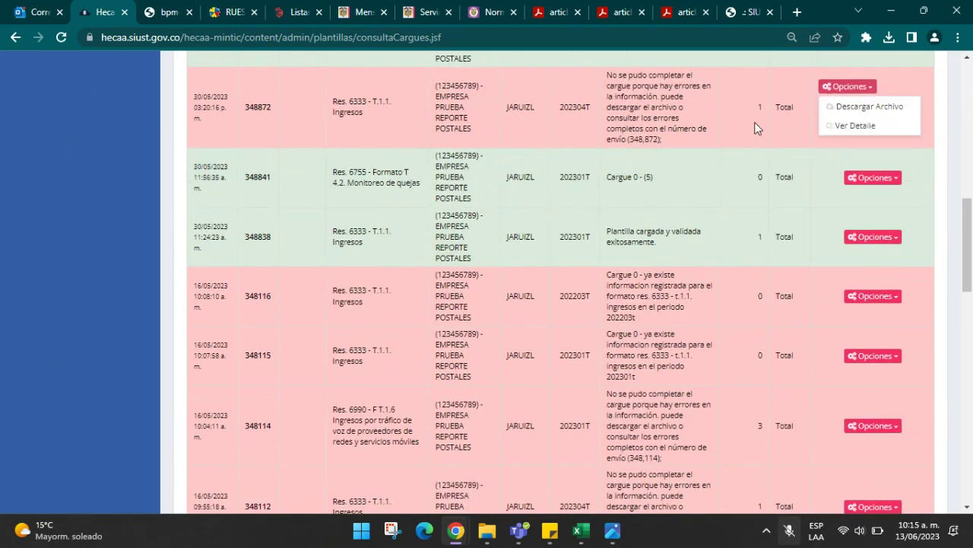
click(691, 185)
scroll(707, 191, down, 10)
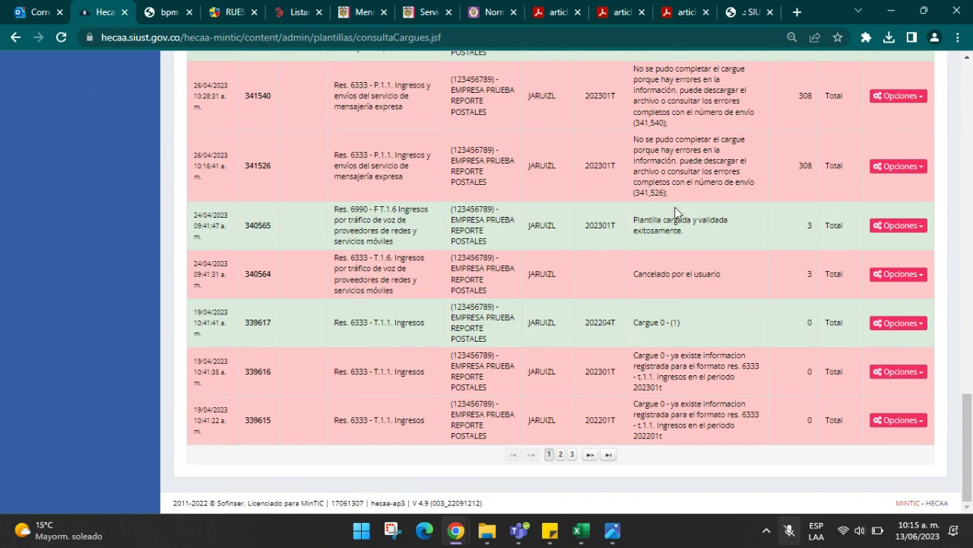
scroll(671, 204, up, 15)
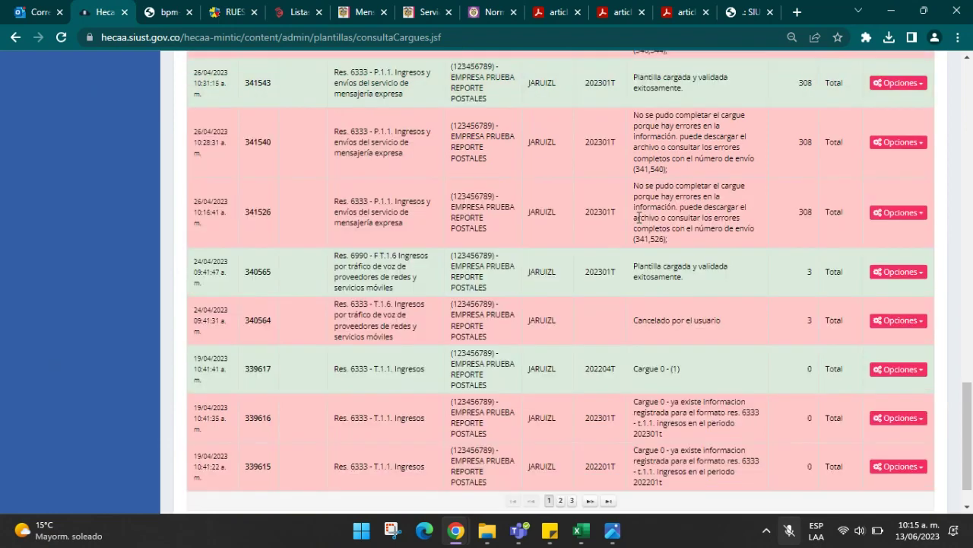
scroll(639, 218, up, 2)
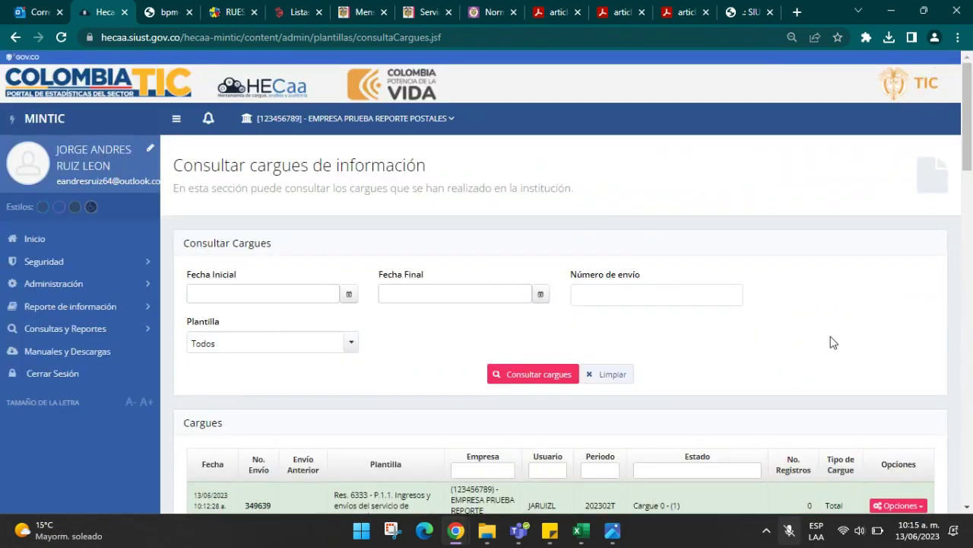
scroll(834, 343, down, 2)
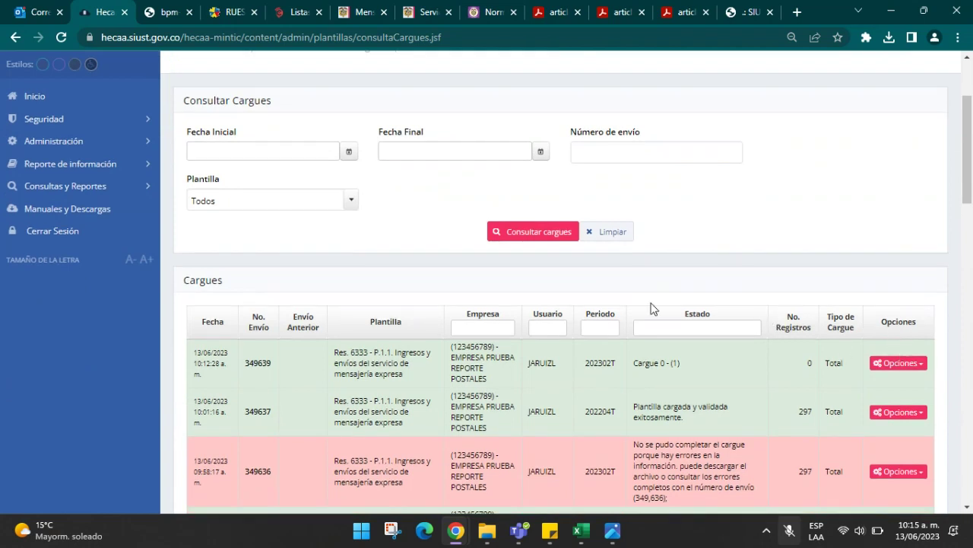
- Copy submission number 349636 from the loads list, open the Consultar errores cargue page and dismiss the translation offer
click(146, 164)
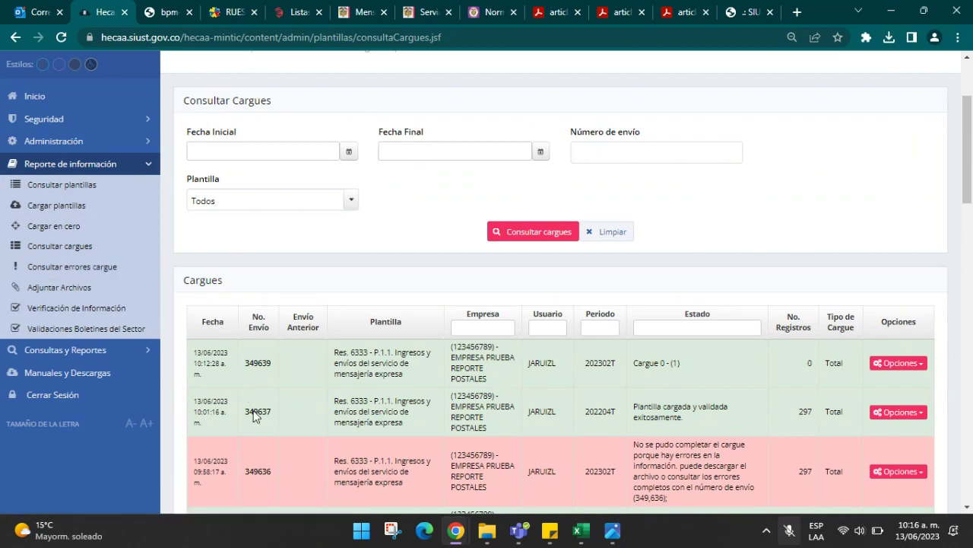
double_click(262, 470)
key(ctrl+c)
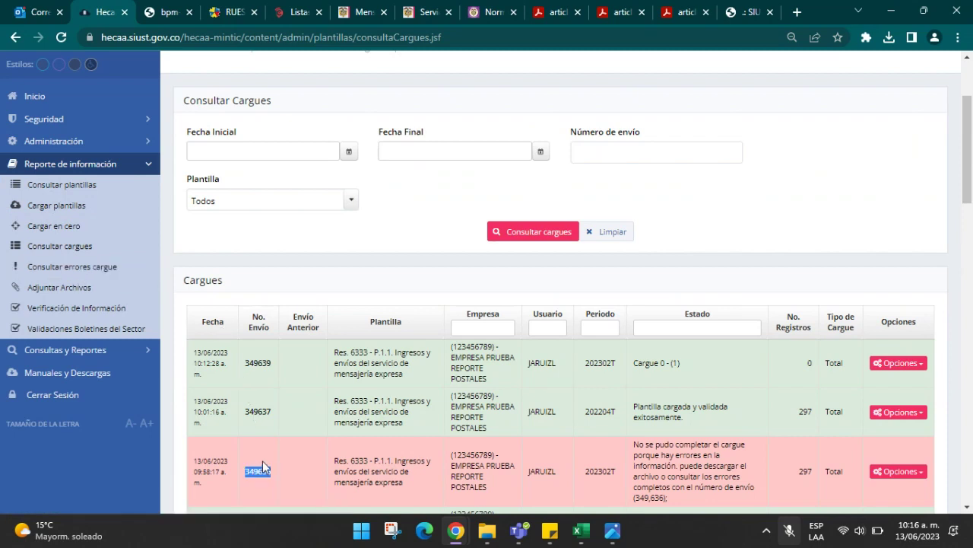
click(94, 267)
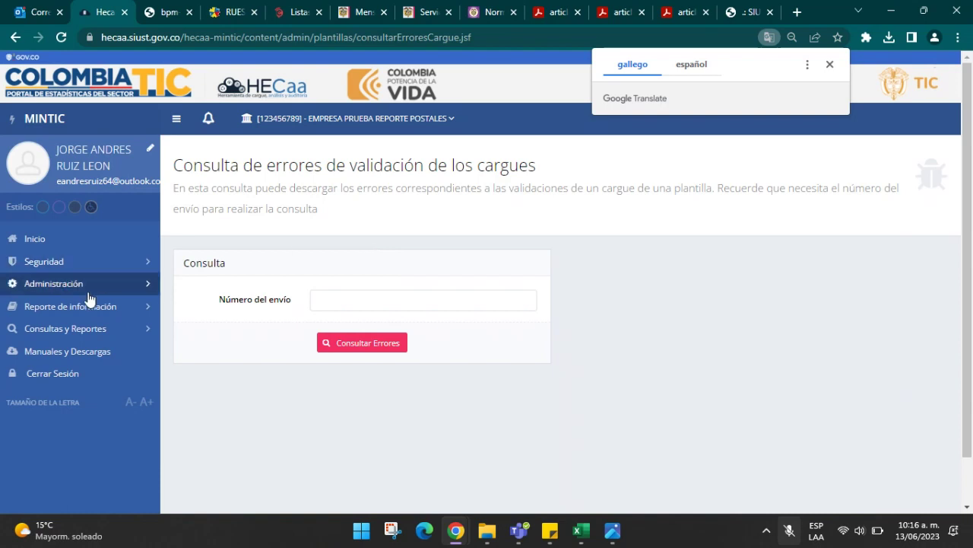
click(830, 65)
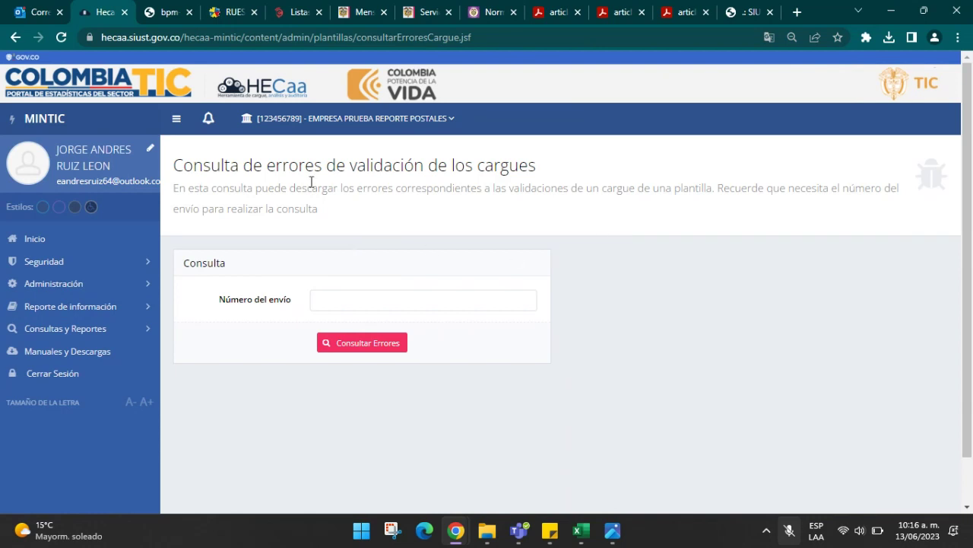
- Query the validation errors for submission 349636 and highlight the number of errors and the error description
click(364, 304)
key(ctrl+v)
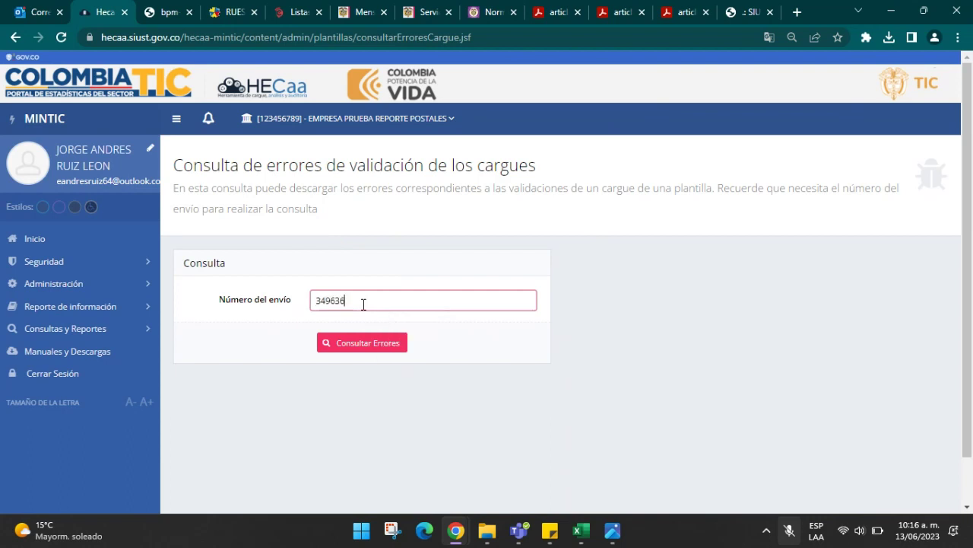
click(352, 344)
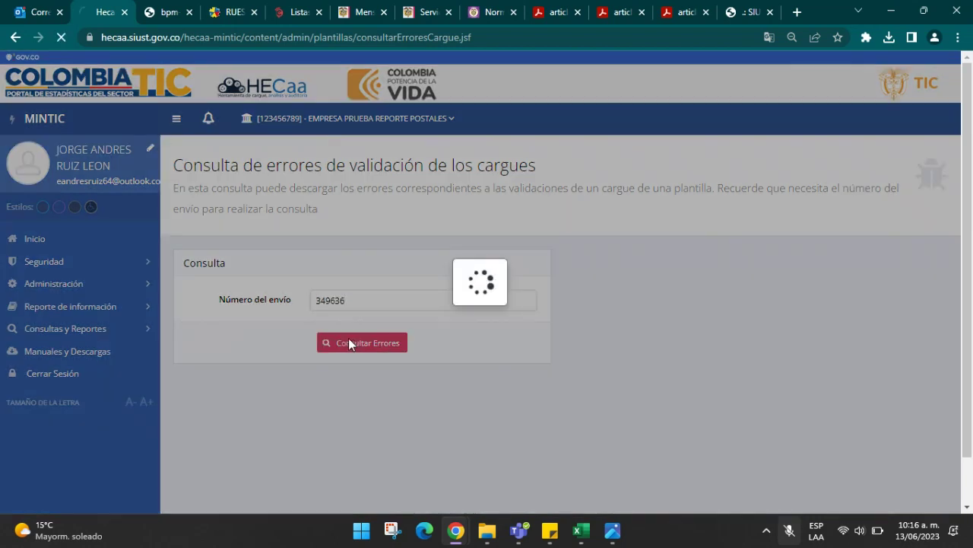
scroll(456, 288, down, 1)
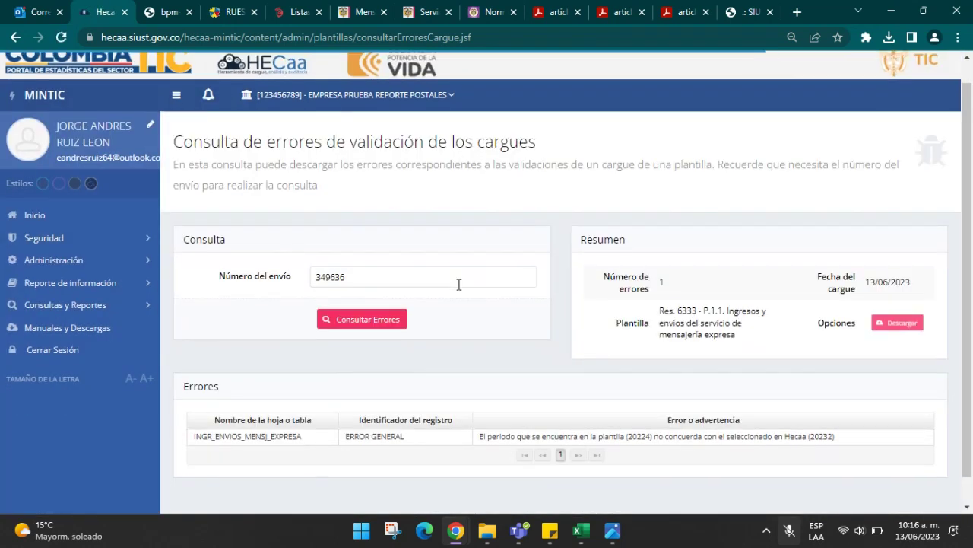
drag(666, 256, 648, 250)
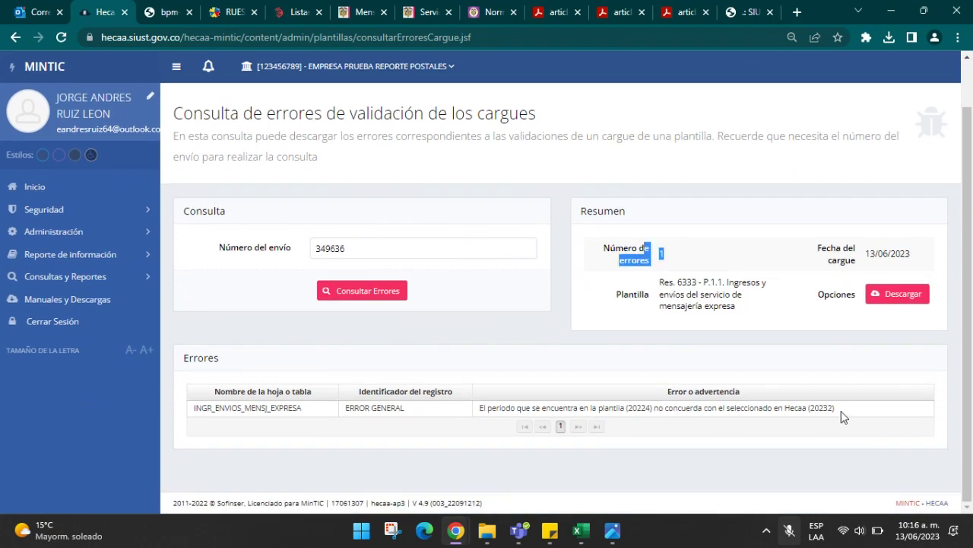
drag(841, 411, 477, 411)
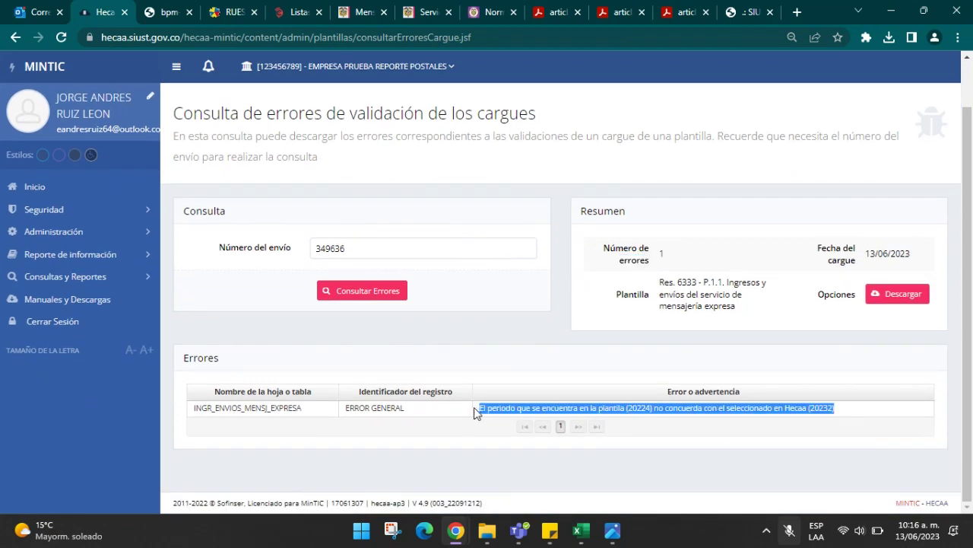
- Download the error file for submission 349636, and highlight part of the error description and the submission number
click(892, 296)
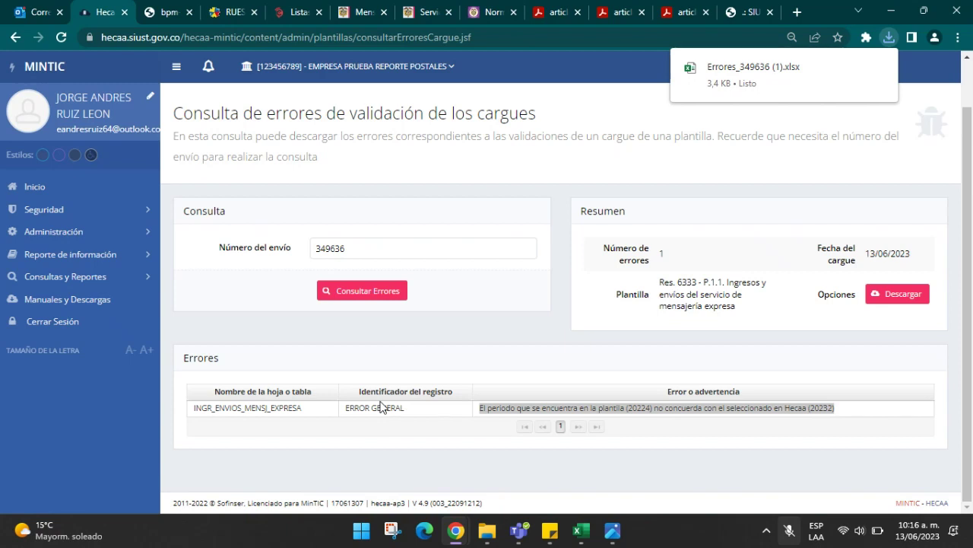
click(206, 423)
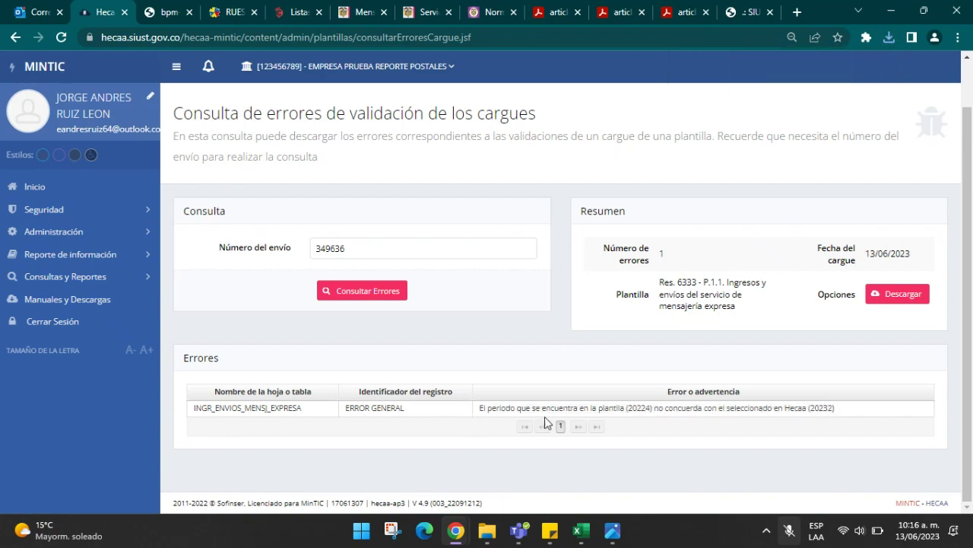
drag(522, 409, 680, 410)
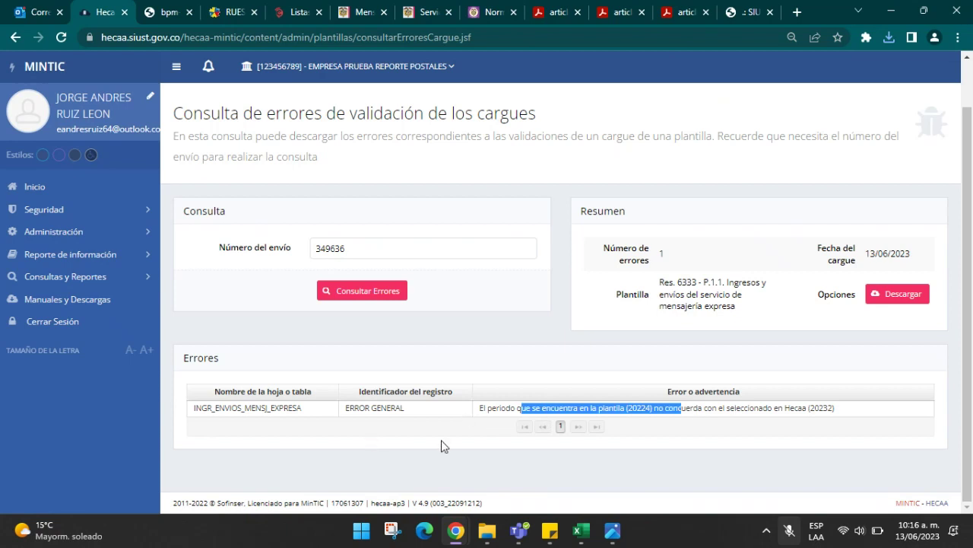
scroll(582, 415, up, 2)
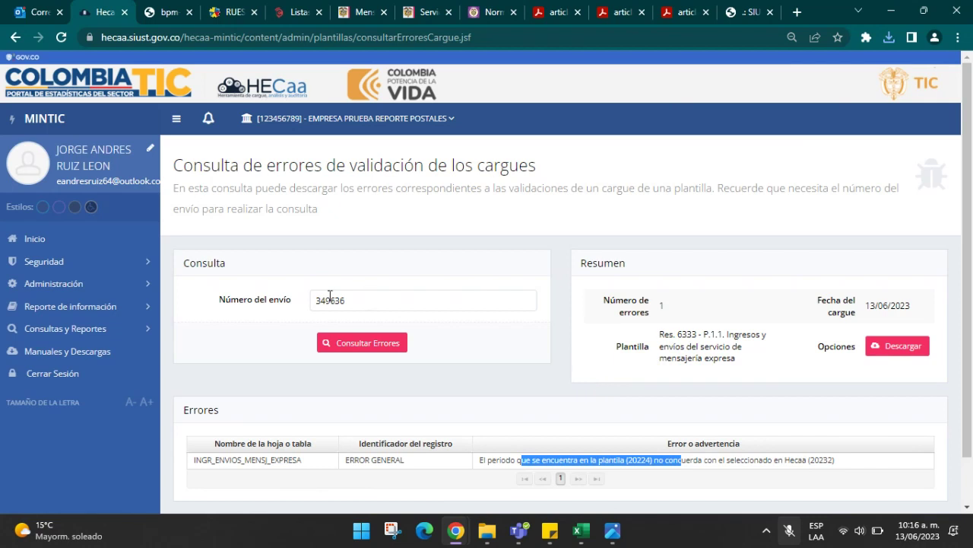
click(352, 302)
drag(352, 302, 313, 302)
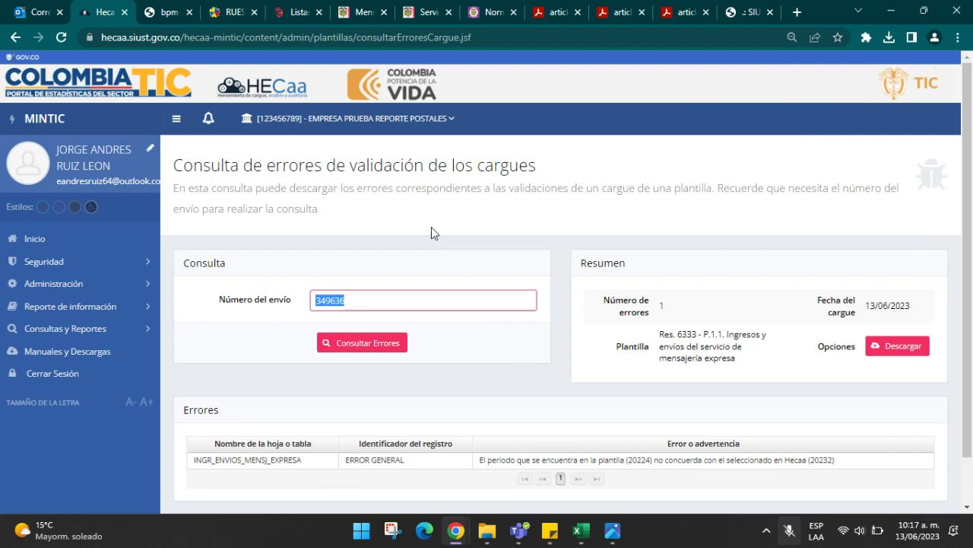
- Open the Verificación de Información page
click(118, 312)
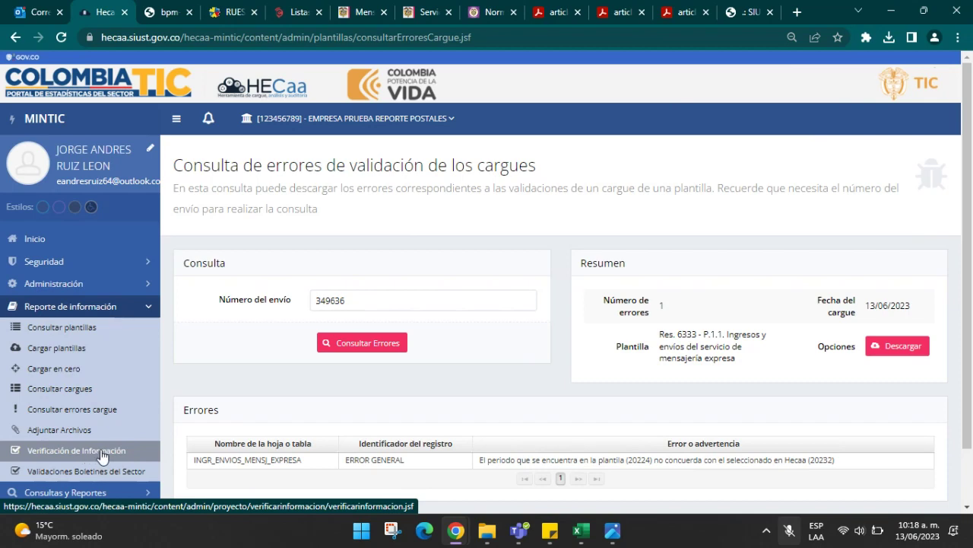
click(76, 453)
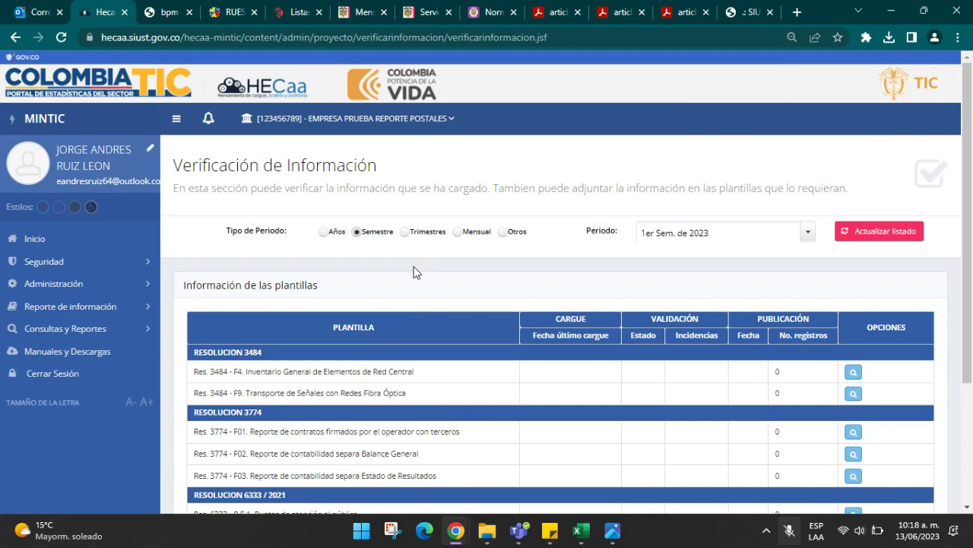
- Switch to File Explorer and open the PDF about Solicitudes de Reaperturas de los formatos from the Documentos folder
mouse_move(487, 530)
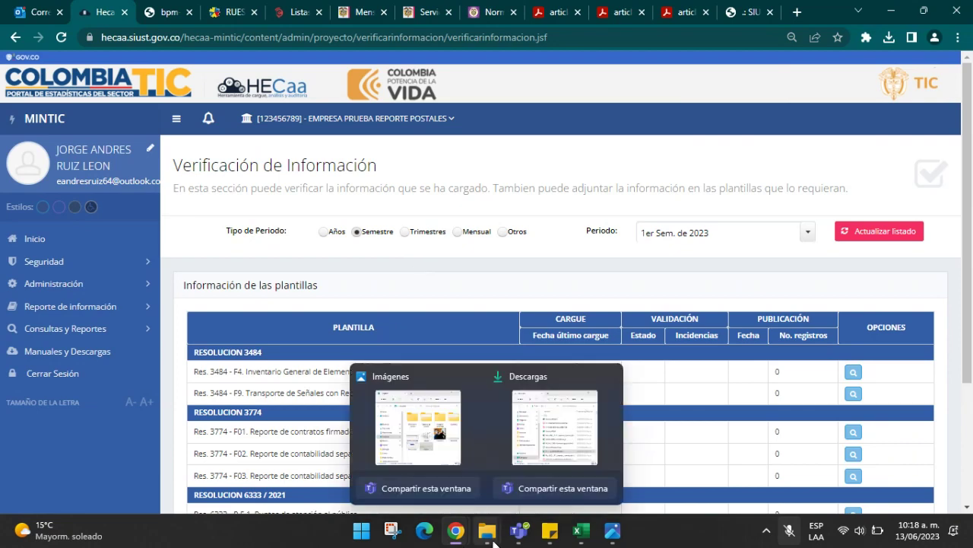
click(440, 441)
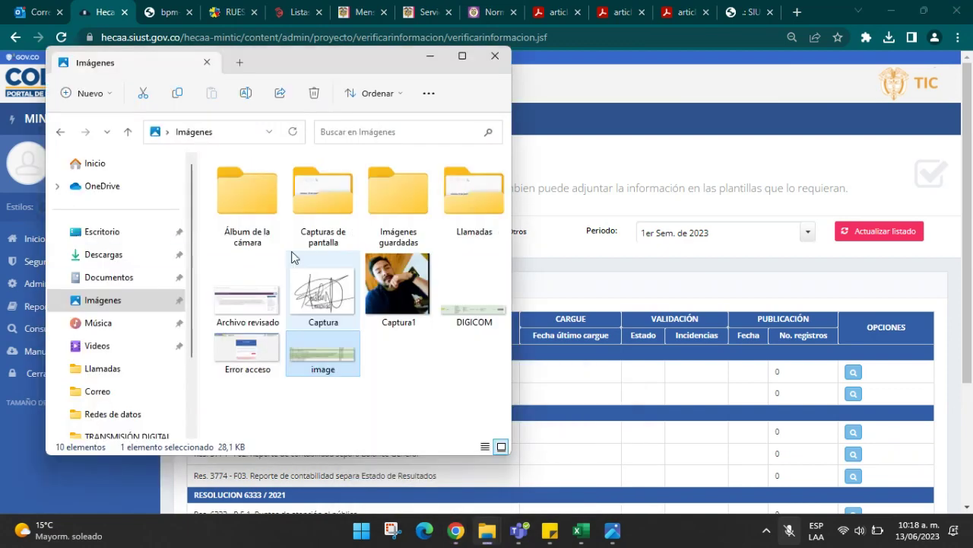
click(122, 277)
scroll(338, 289, down, 5)
scroll(335, 357, down, 1)
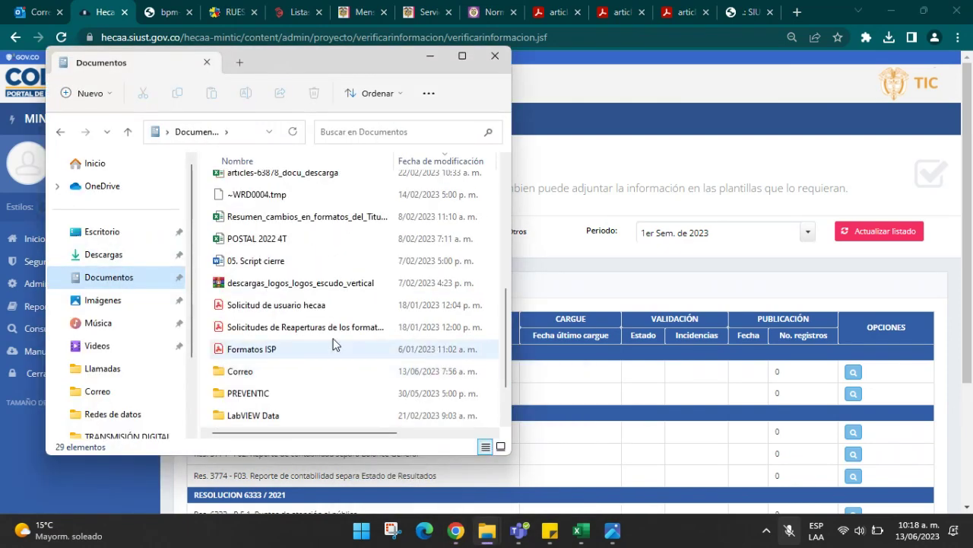
click(338, 330)
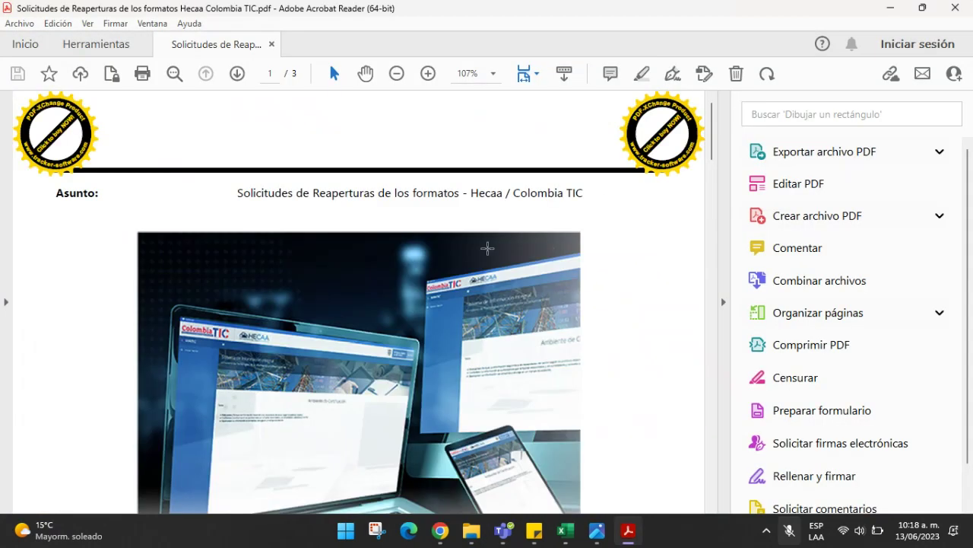
- Read the reopening request introduction and instruction 1 about the signed letter, highlighting part of the word Representante
scroll(487, 251, down, 2)
click(723, 304)
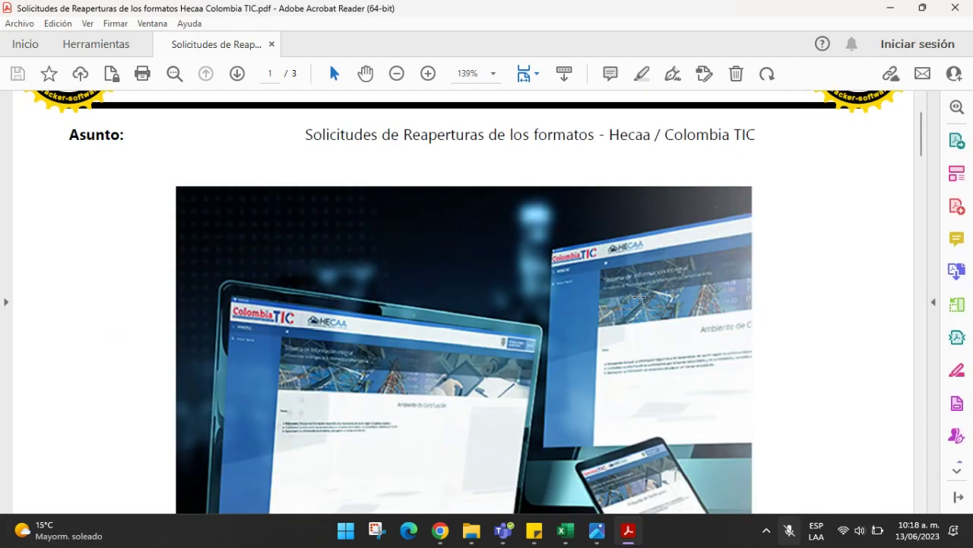
scroll(457, 229, down, 5)
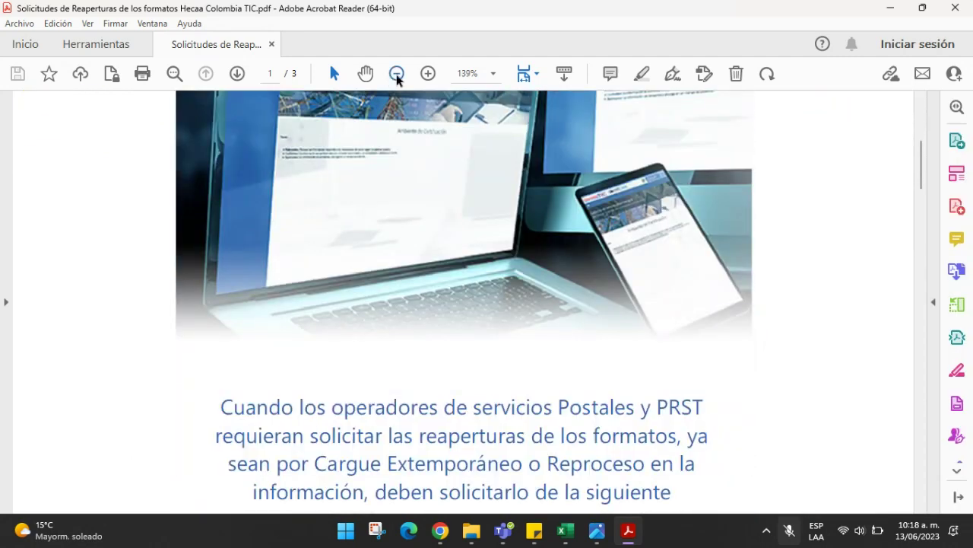
click(396, 74)
scroll(467, 237, down, 2)
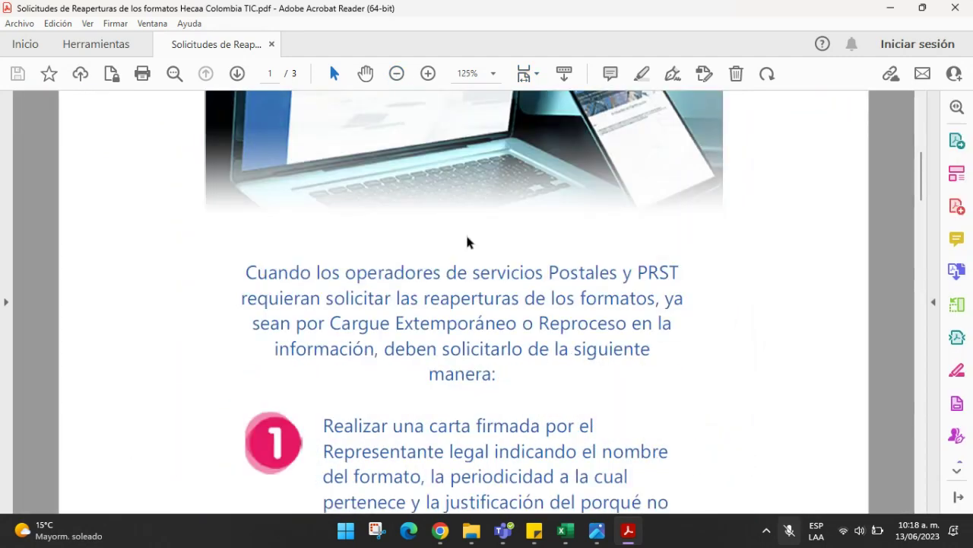
scroll(467, 236, down, 1)
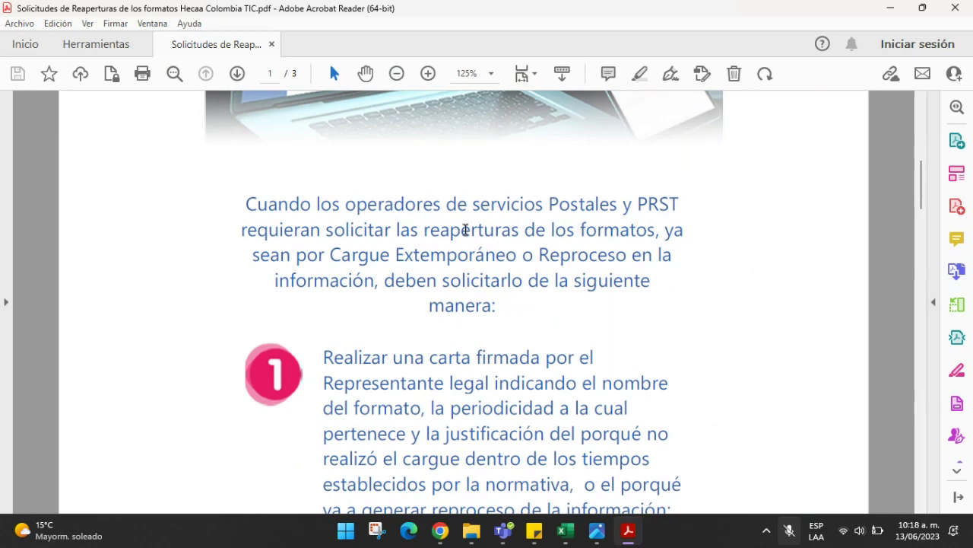
scroll(465, 229, down, 1)
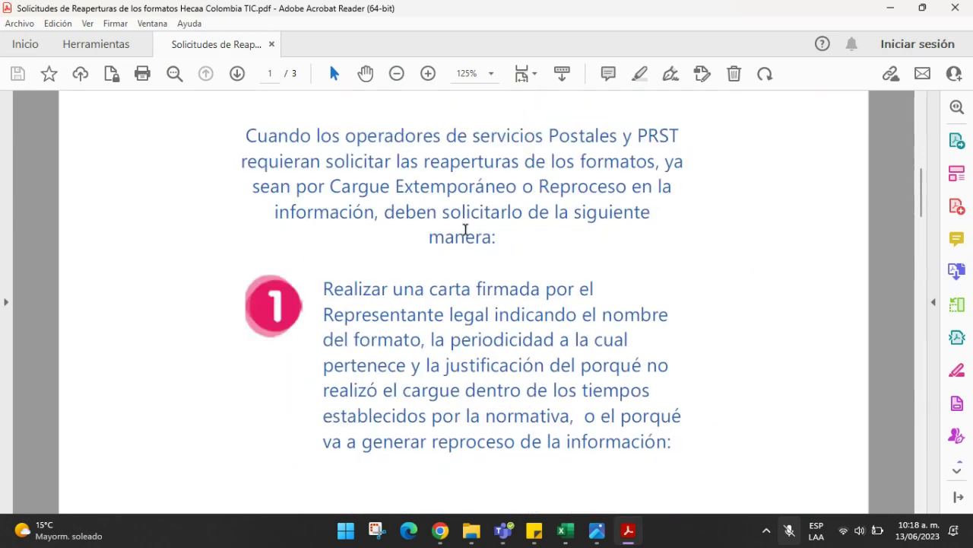
scroll(465, 229, down, 1)
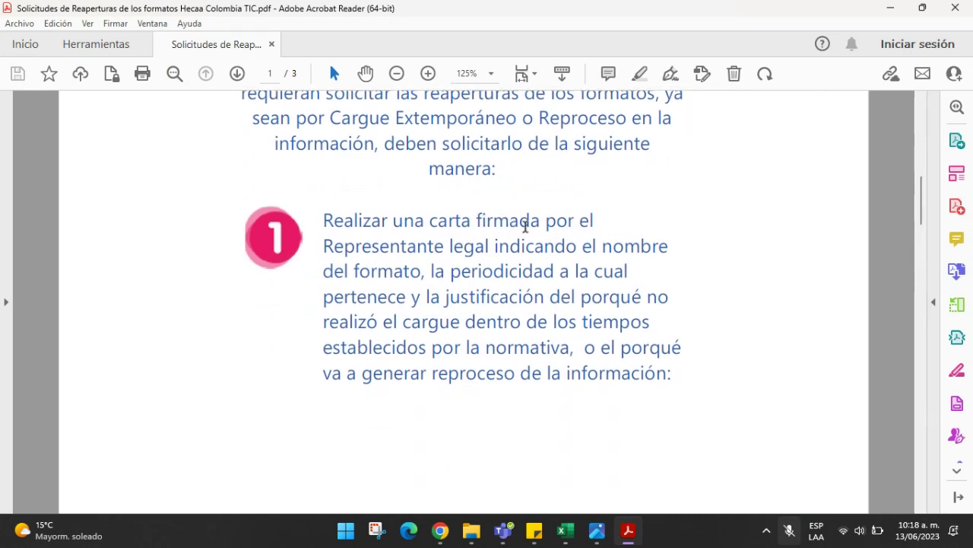
click(371, 239)
drag(370, 239, 434, 246)
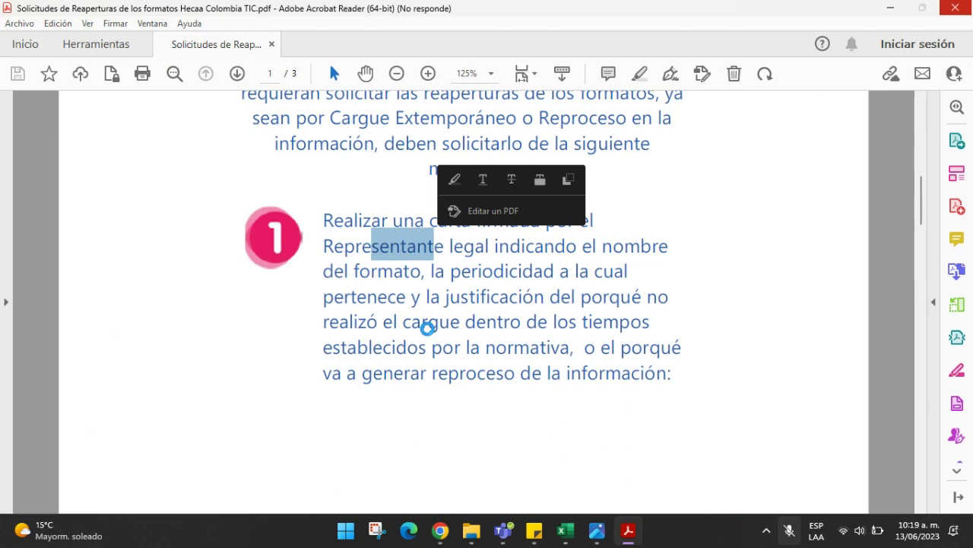
click(477, 289)
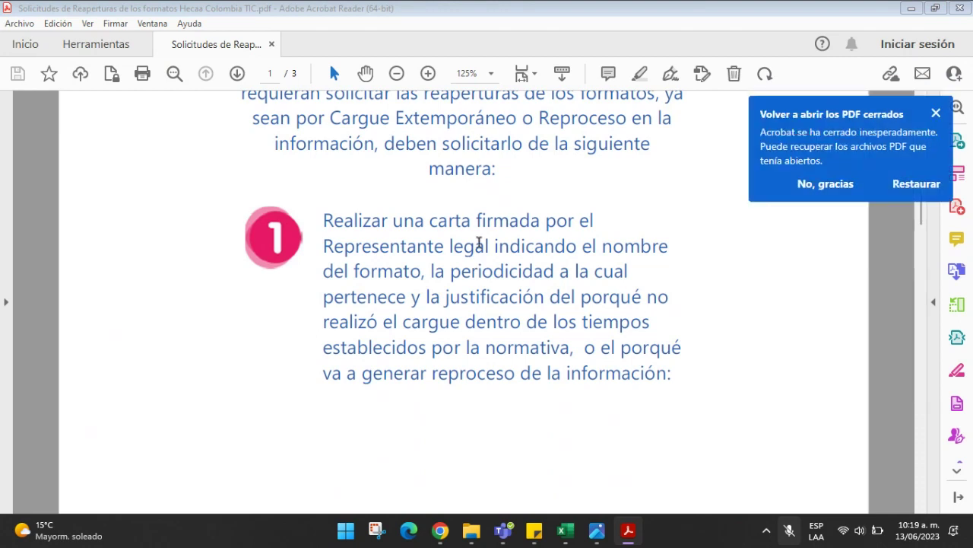
- Switch back to HECAA in Chrome, list the templates for Trimestres and highlight format Res. 6333 - P.1.1 for express courier service
mouse_move(443, 531)
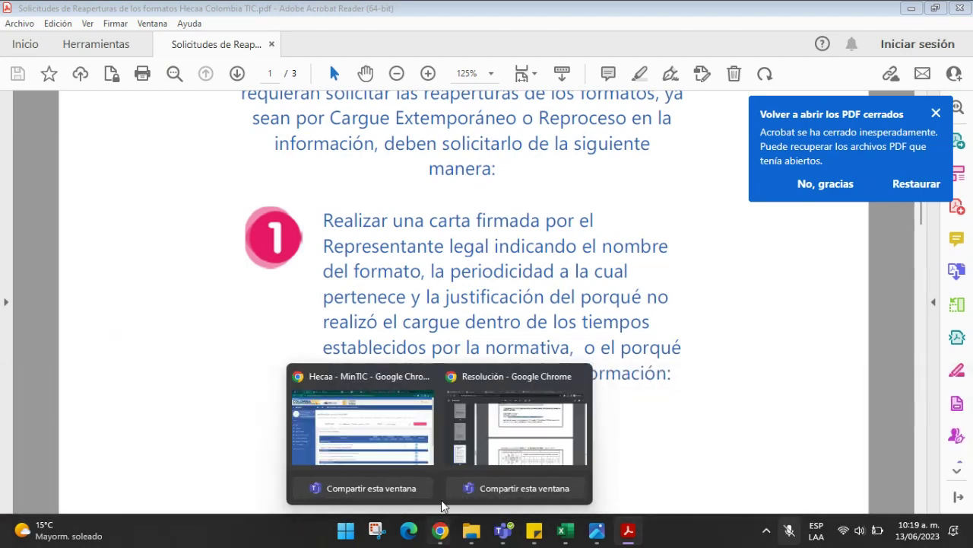
click(387, 424)
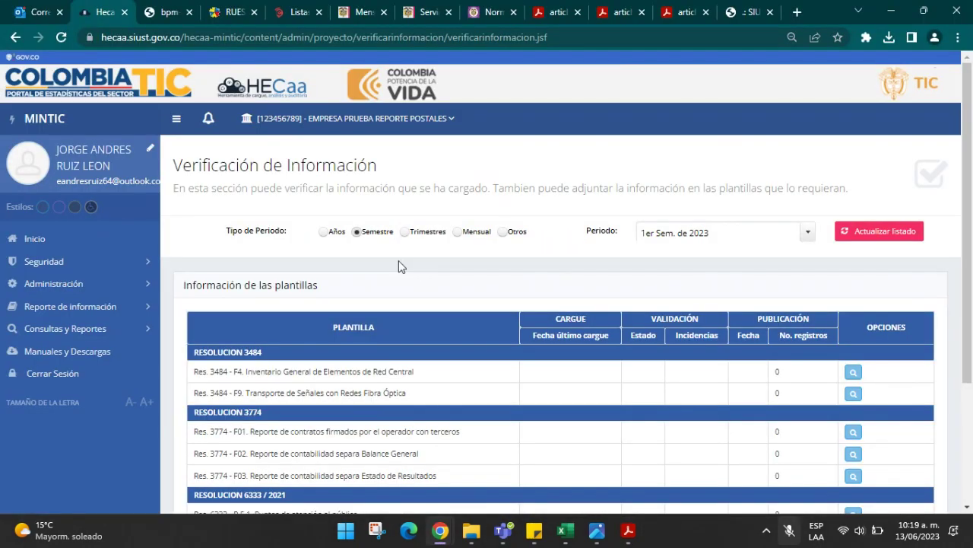
scroll(416, 288, down, 2)
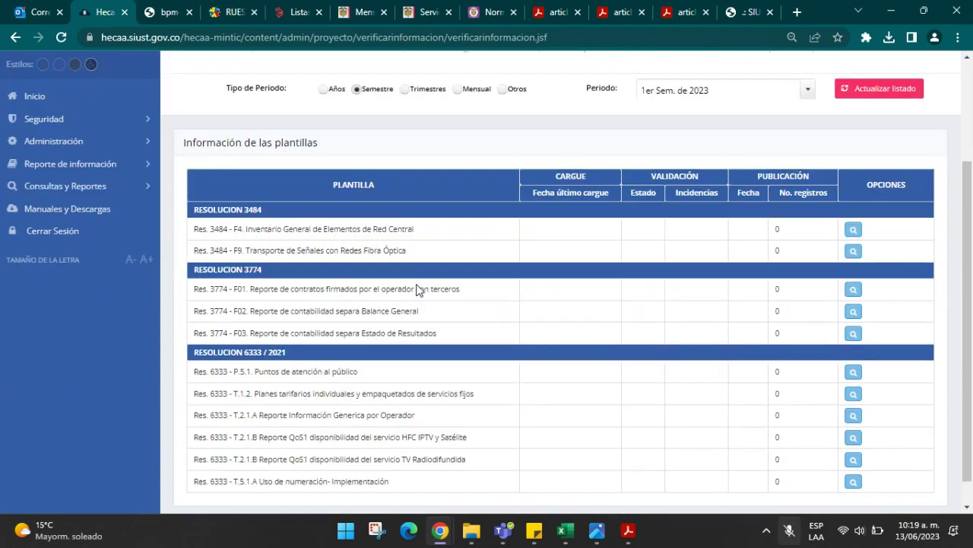
scroll(417, 286, up, 2)
click(405, 231)
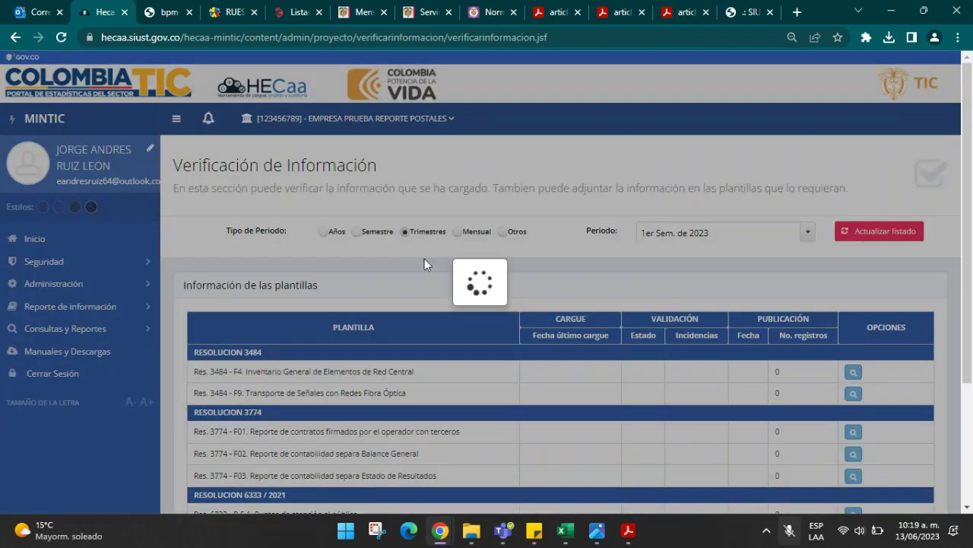
scroll(424, 264, down, 3)
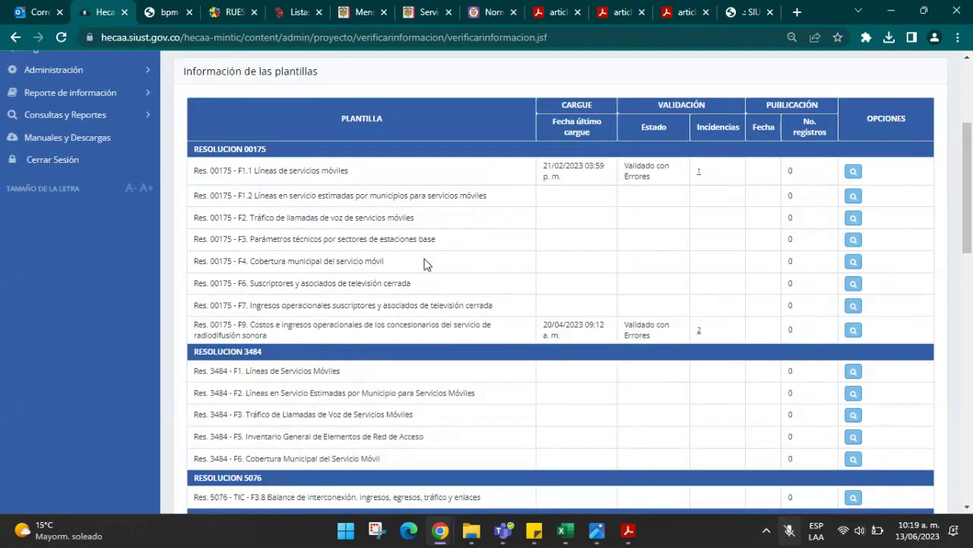
scroll(424, 263, down, 8)
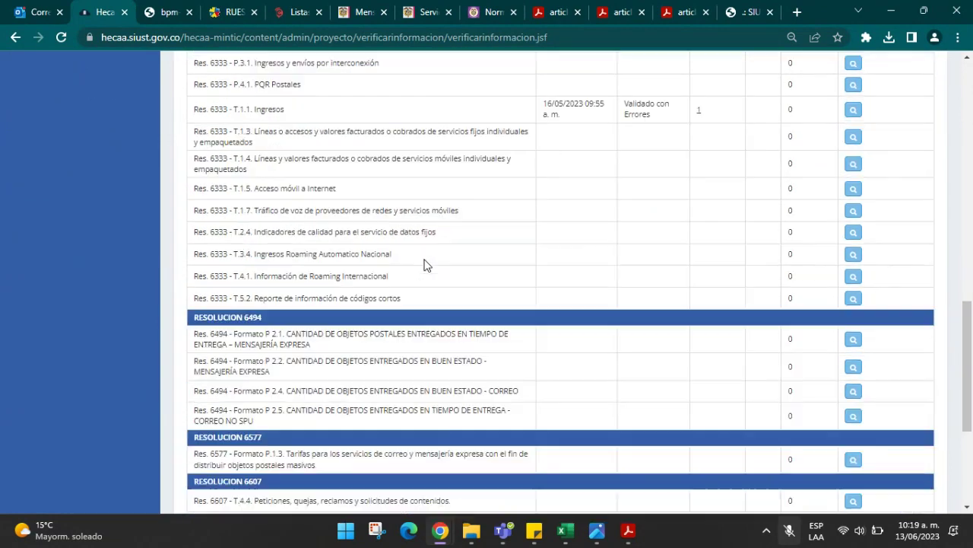
scroll(425, 264, up, 3)
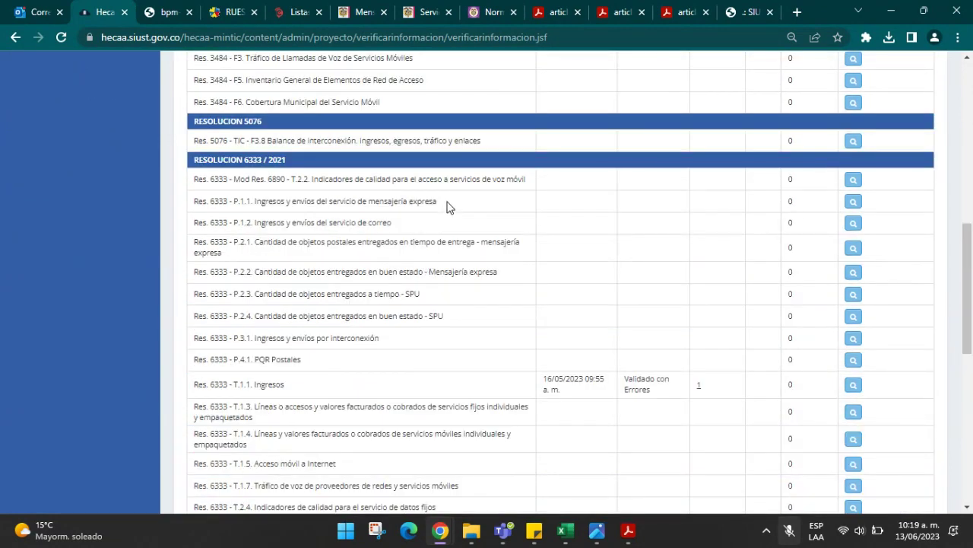
drag(450, 204, 196, 202)
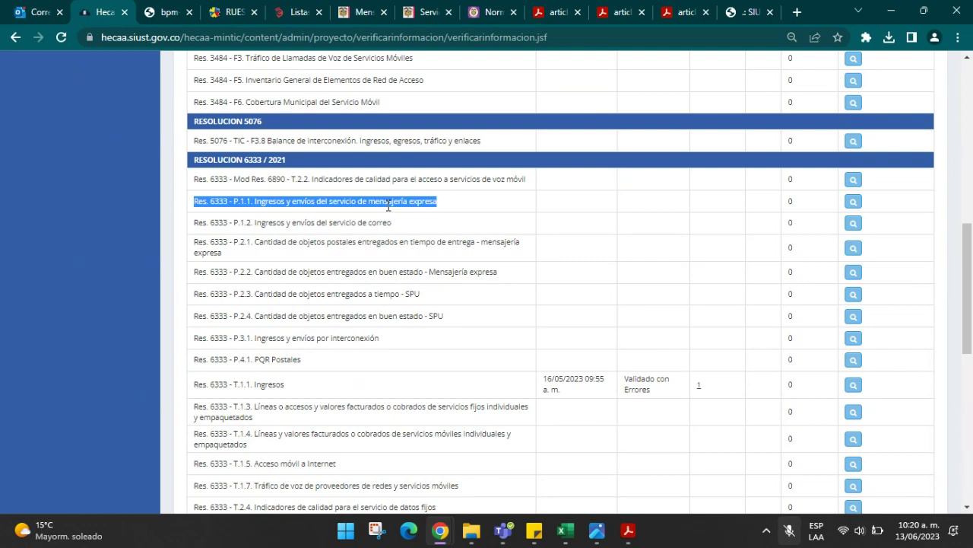
- Return to the reopening requests PDF in Acrobat Reader and examine the sample letter's addressee, subject, justification and signature lines
mouse_move(628, 533)
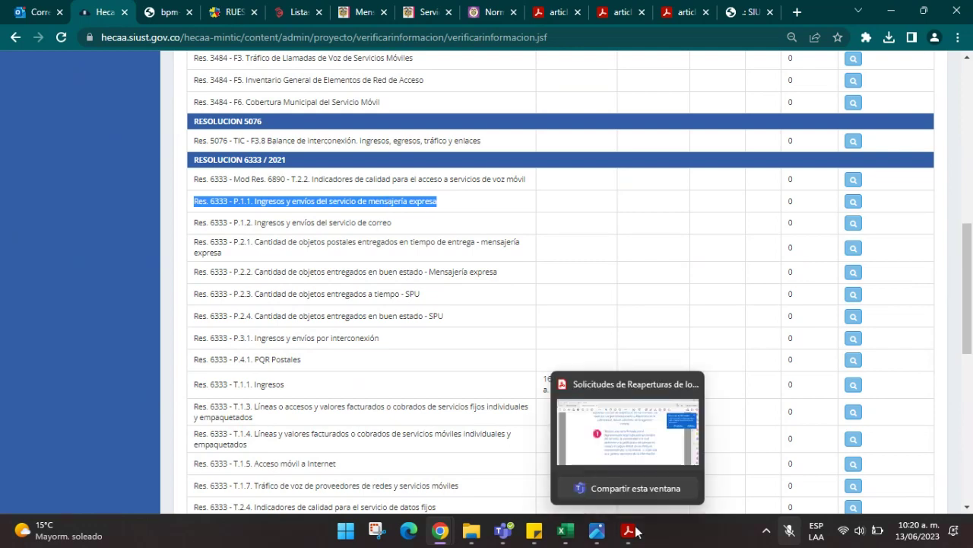
click(633, 473)
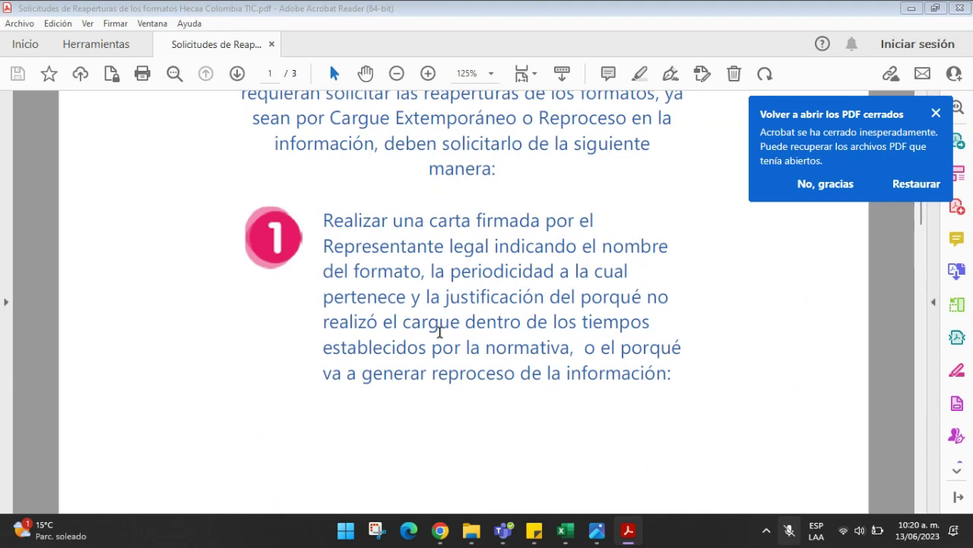
scroll(639, 210, down, 1)
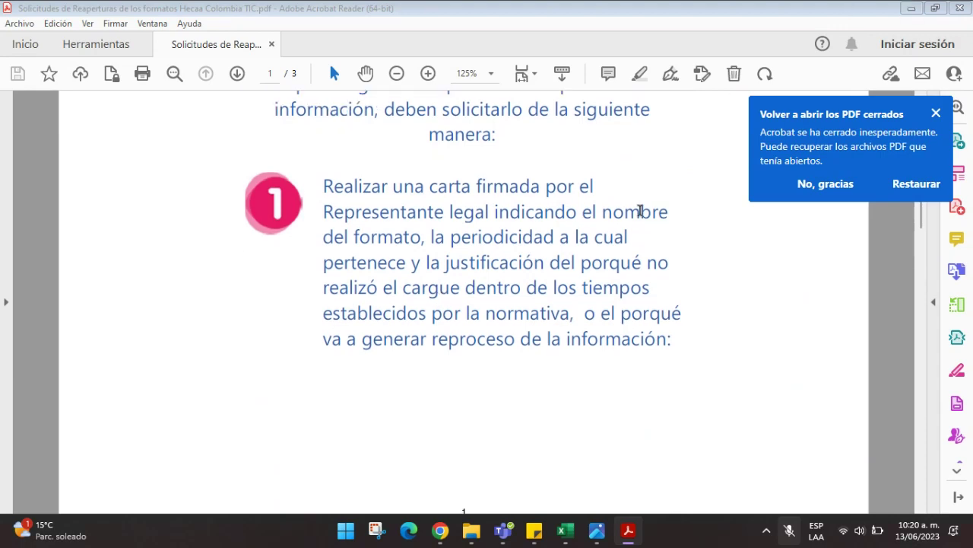
scroll(639, 210, down, 14)
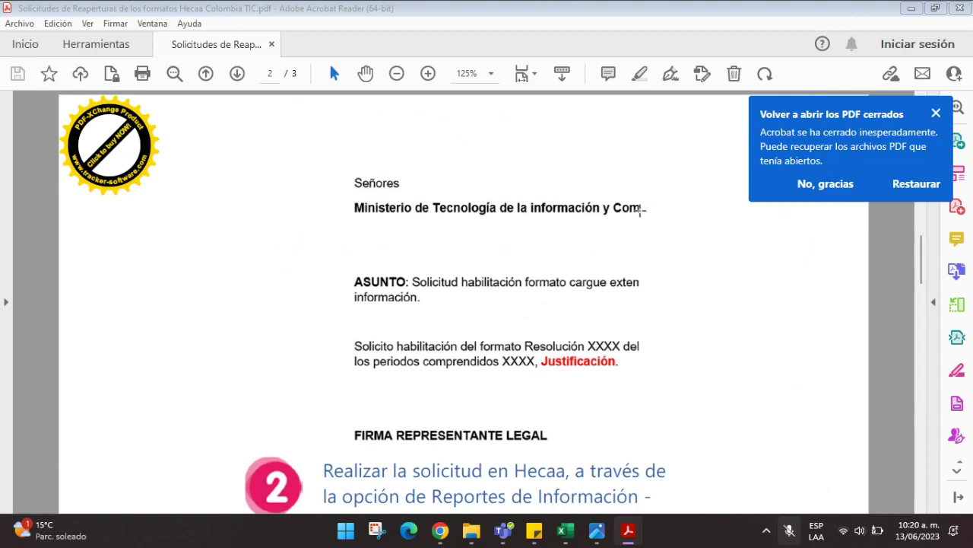
scroll(607, 201, down, 1)
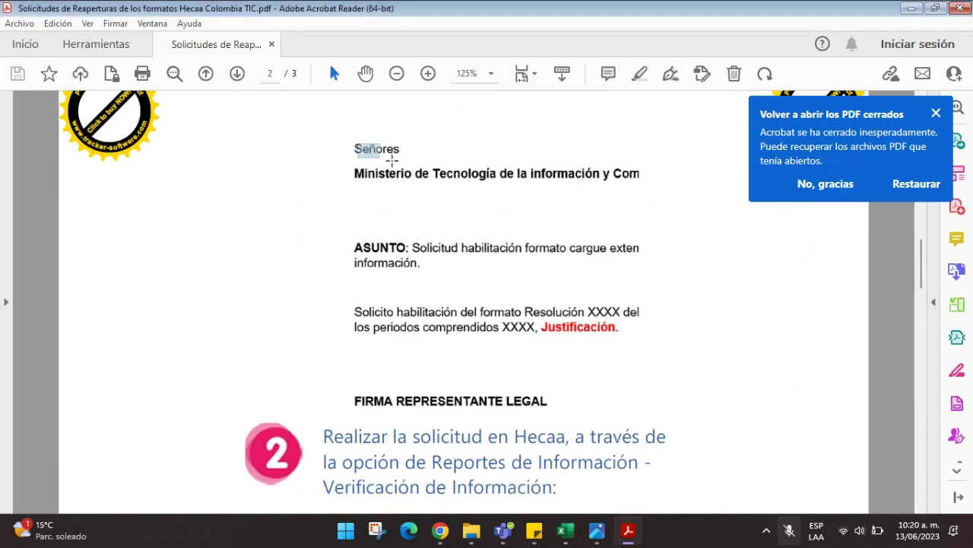
drag(357, 143, 646, 289)
click(654, 221)
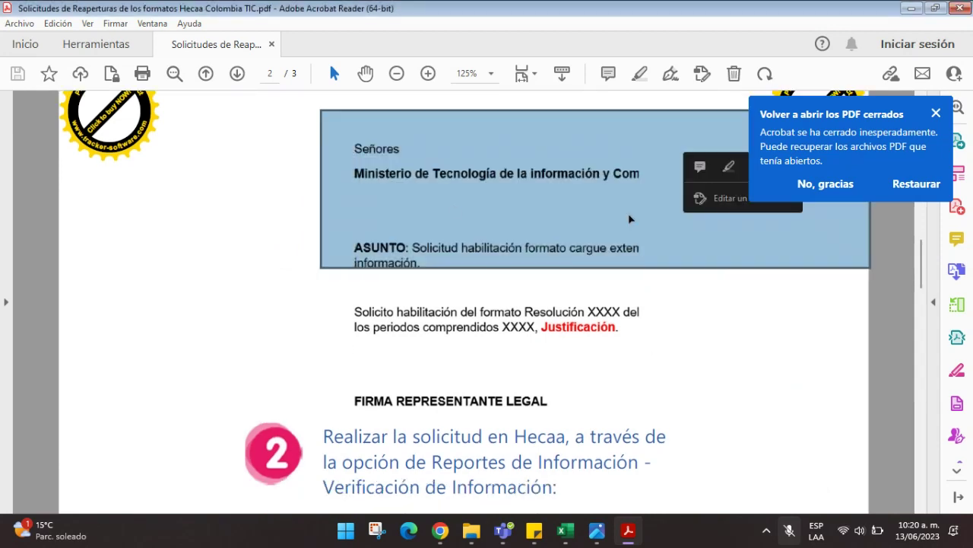
click(394, 257)
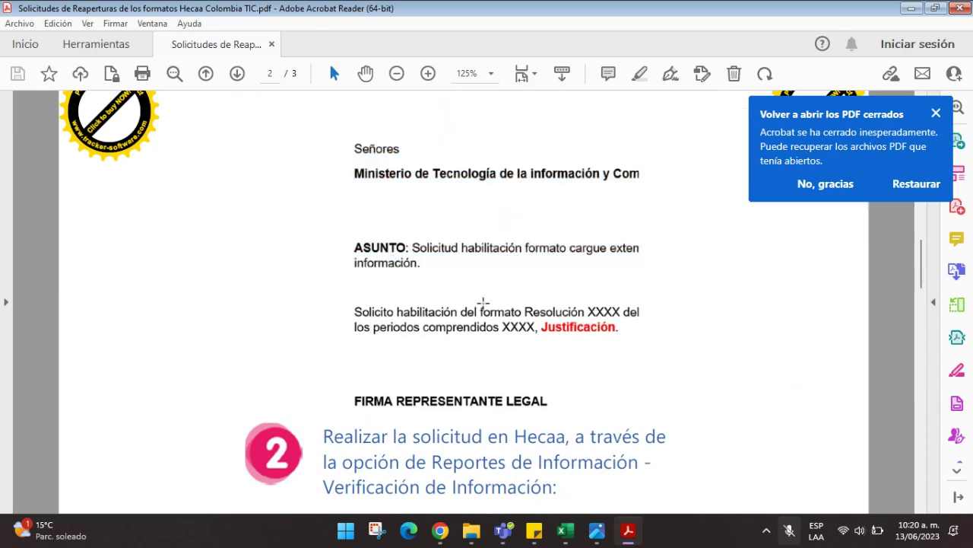
scroll(494, 325, down, 1)
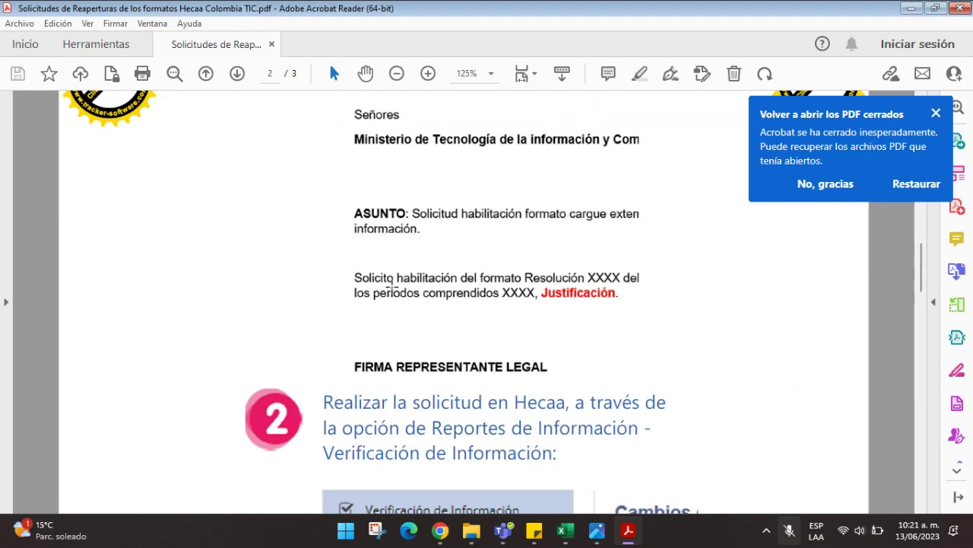
scroll(441, 285, down, 1)
- Read instructions 2 to 4 on submitting the reopening request, and return to the Verificación de Información page in Chrome
scroll(440, 264, down, 5)
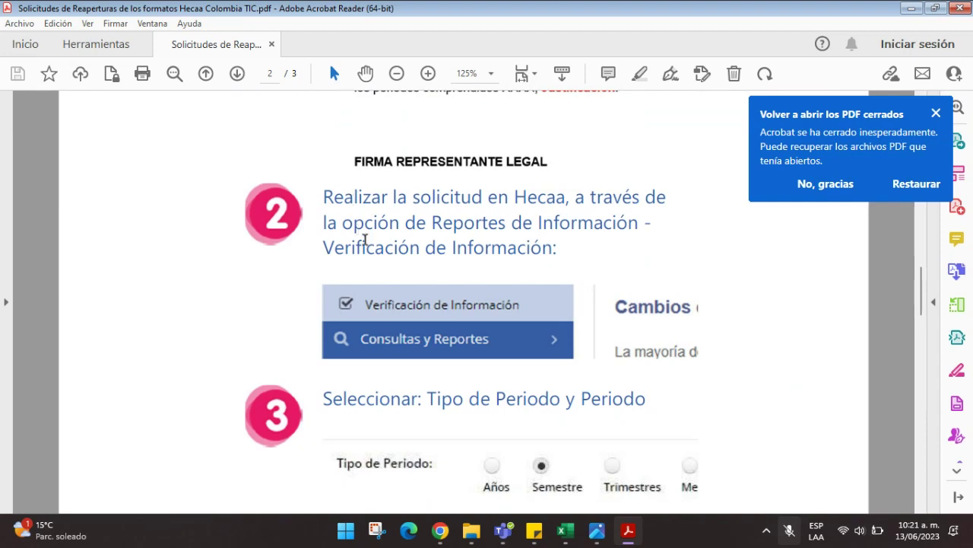
scroll(381, 288, down, 4)
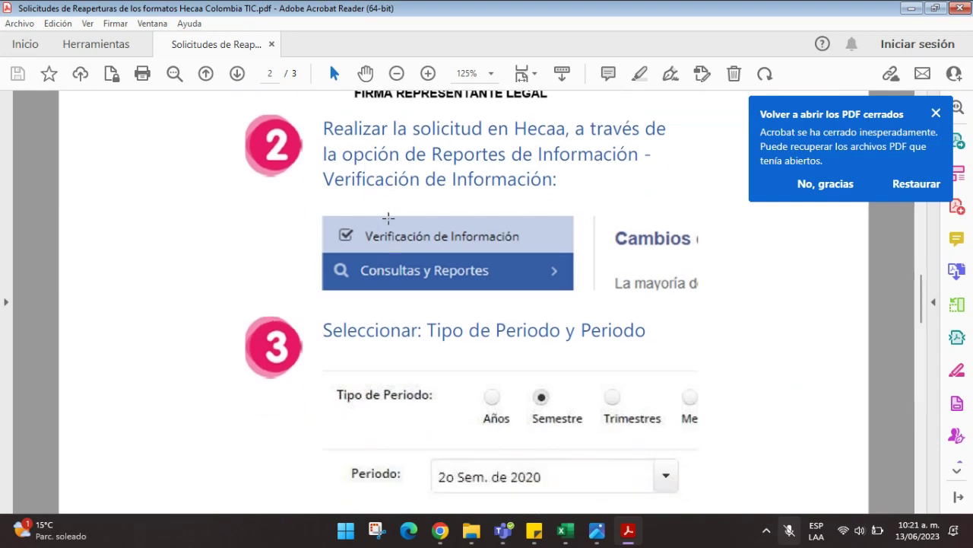
scroll(388, 226, down, 7)
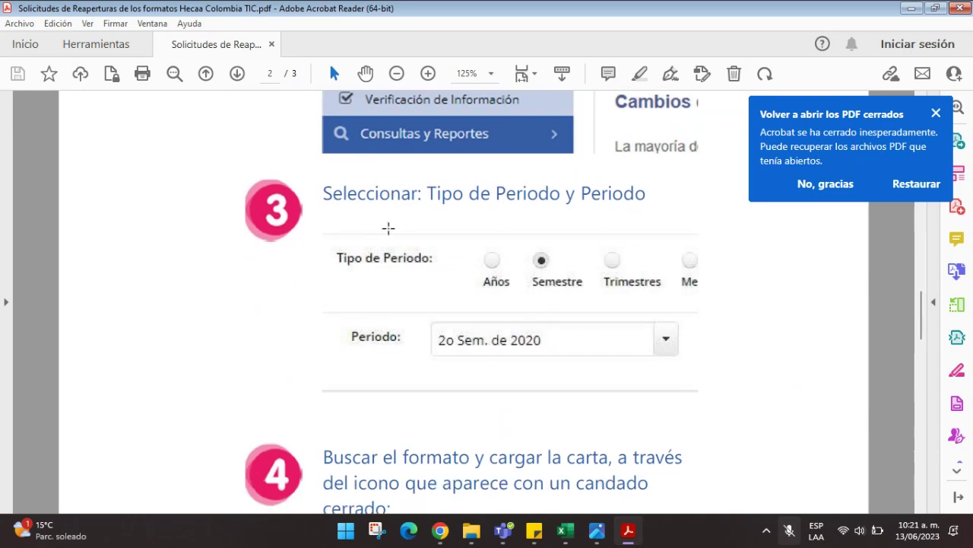
scroll(377, 313, up, 2)
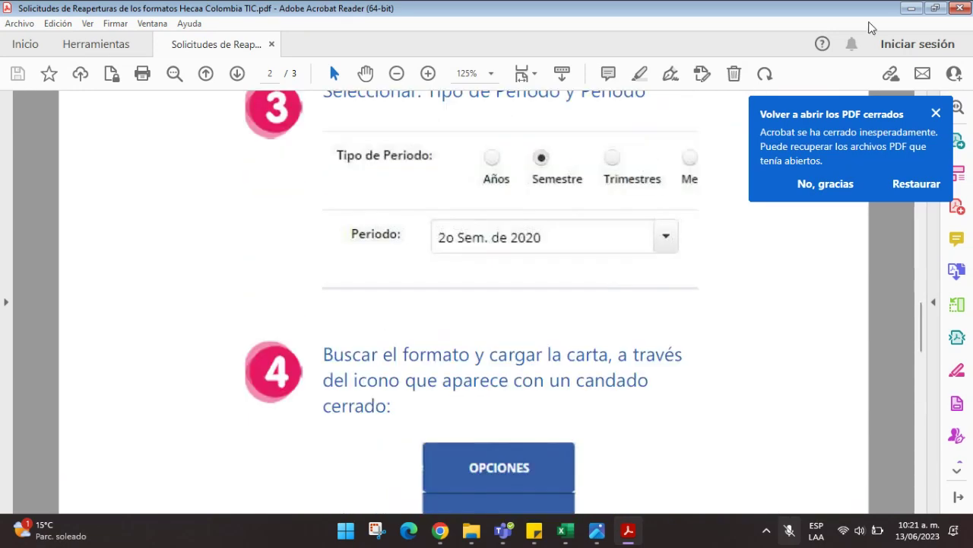
click(913, 7)
click(913, 9)
scroll(411, 228, up, 10)
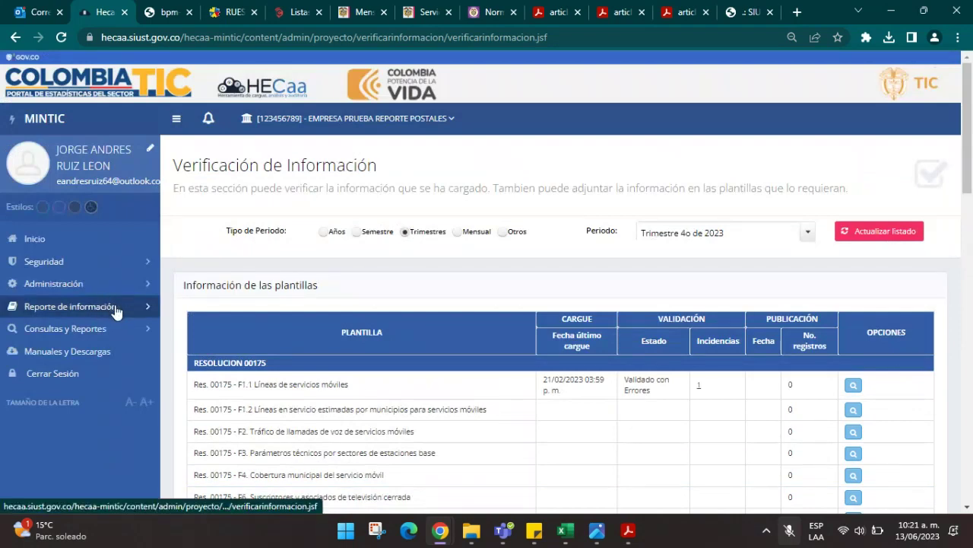
- Reopen the Verificación de Información section, set the period type to Trimestres and look through its template list
click(118, 307)
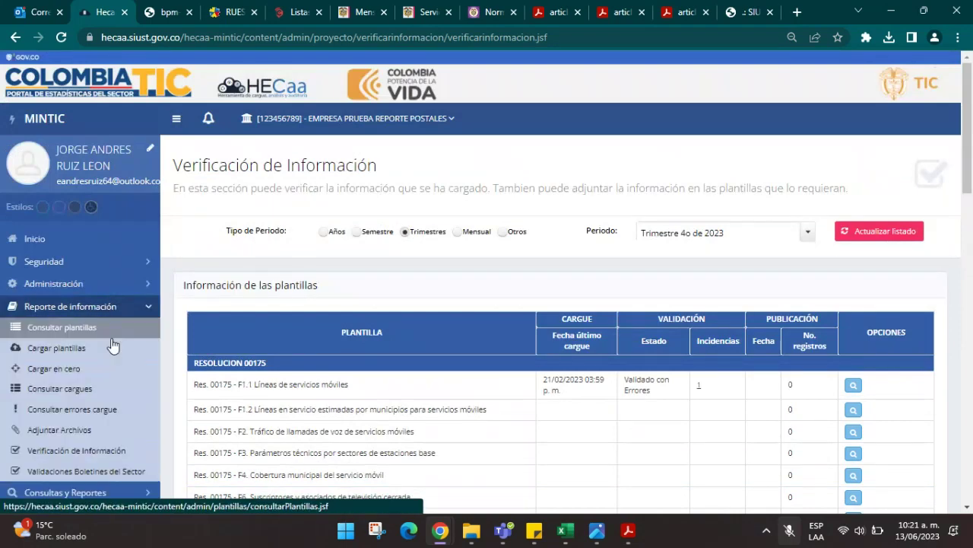
click(109, 455)
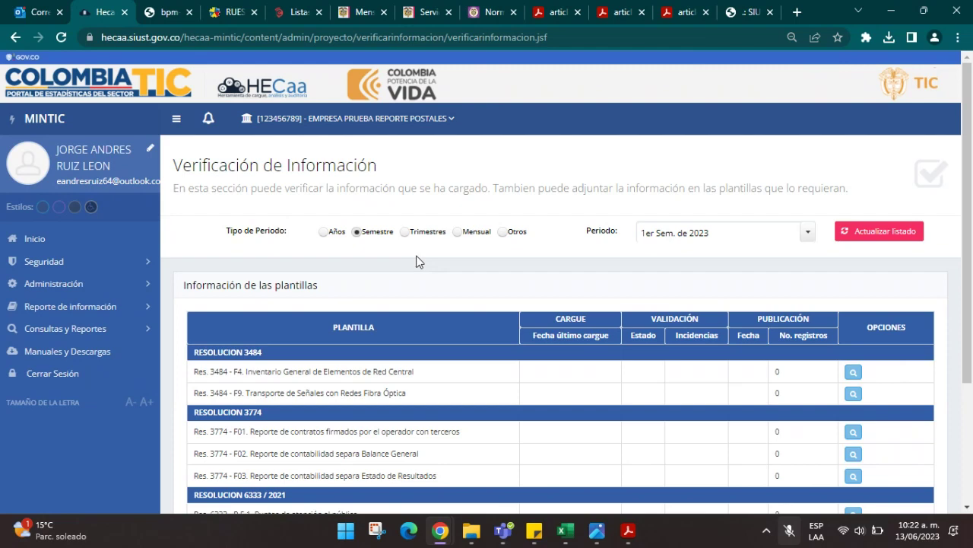
click(407, 232)
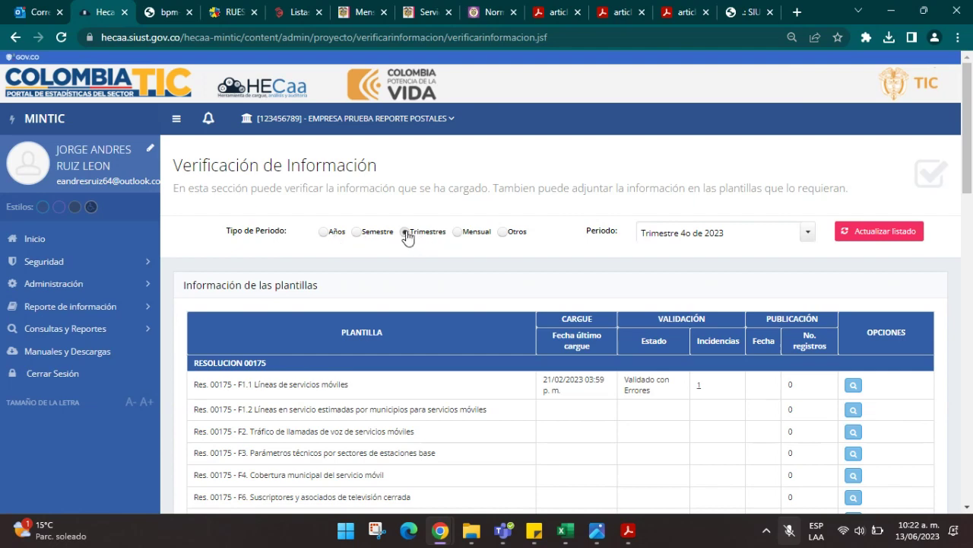
scroll(450, 278, down, 4)
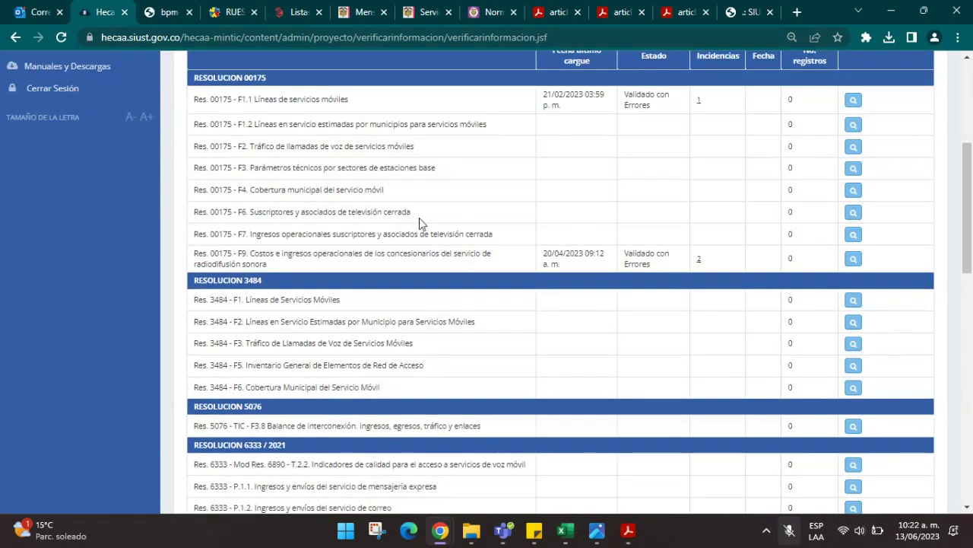
scroll(417, 202, down, 6)
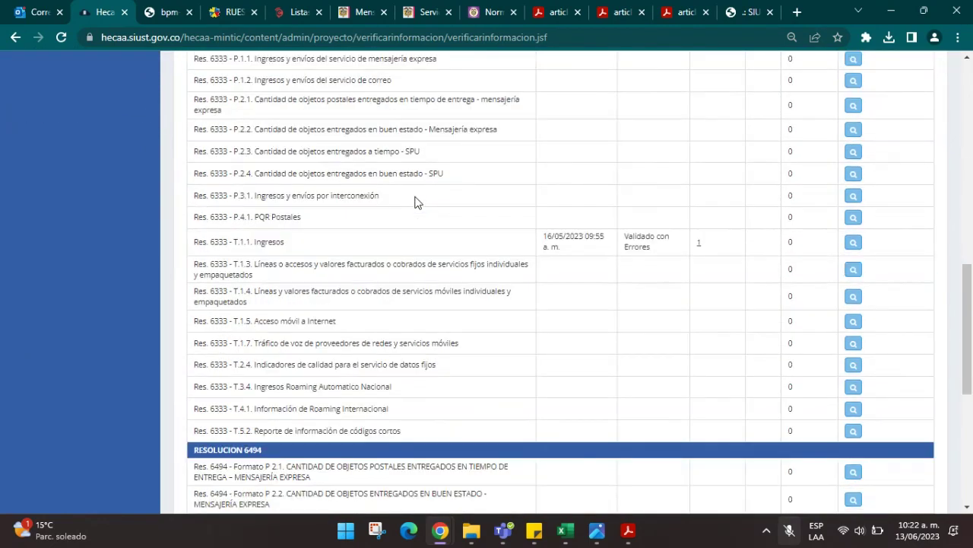
scroll(417, 203, down, 3)
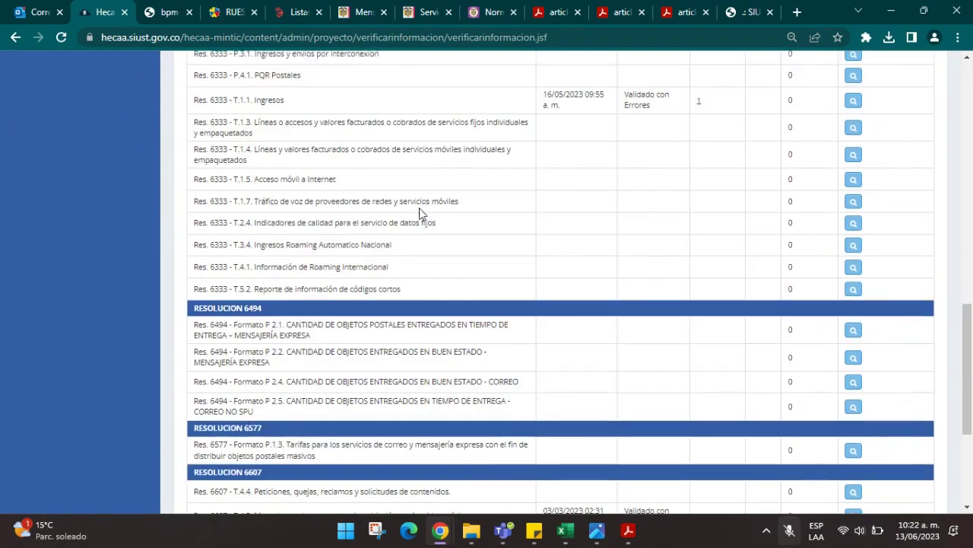
scroll(419, 208, up, 15)
scroll(419, 208, up, 1)
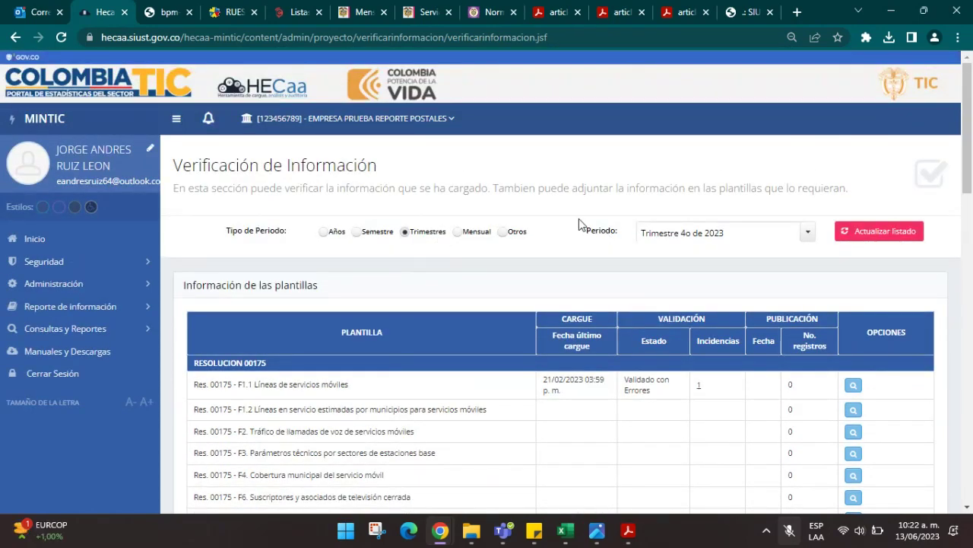
- Set the period to Trimestre 1o de 2022, refresh the list and highlight the Res. 6333 - P.1.1 template name
click(806, 234)
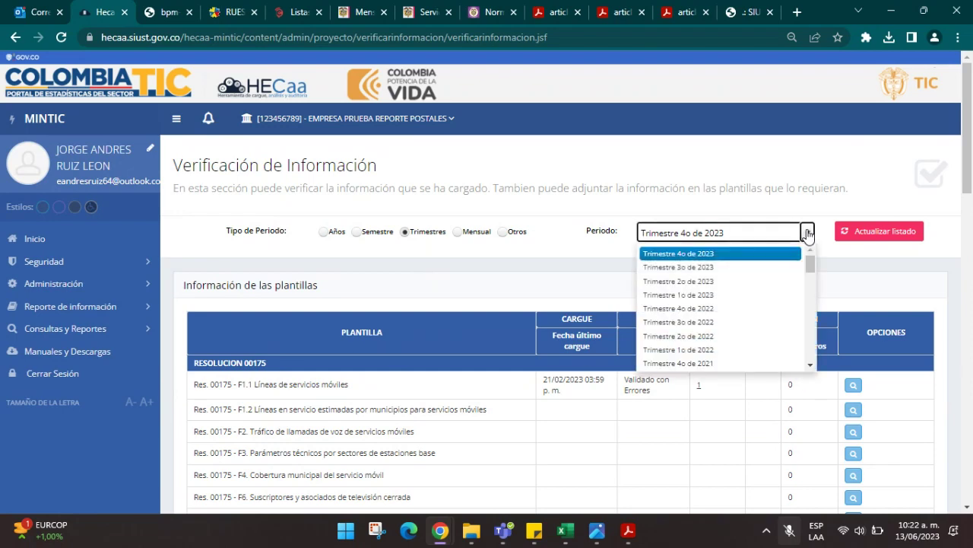
click(720, 350)
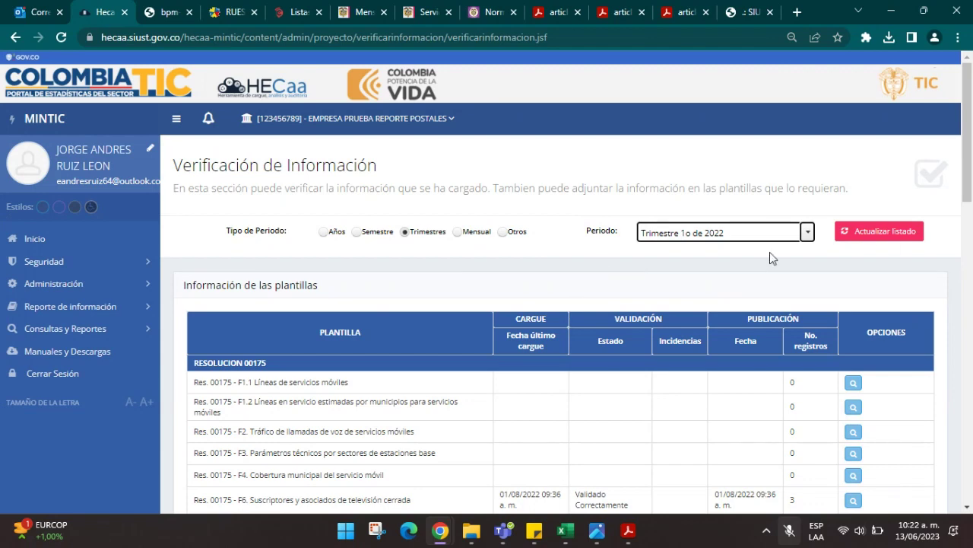
click(880, 233)
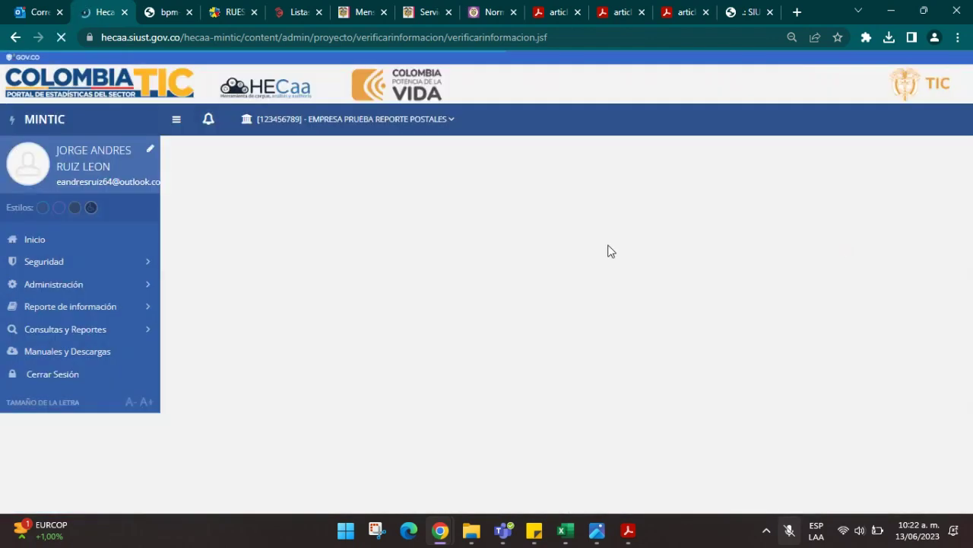
scroll(578, 253, down, 1)
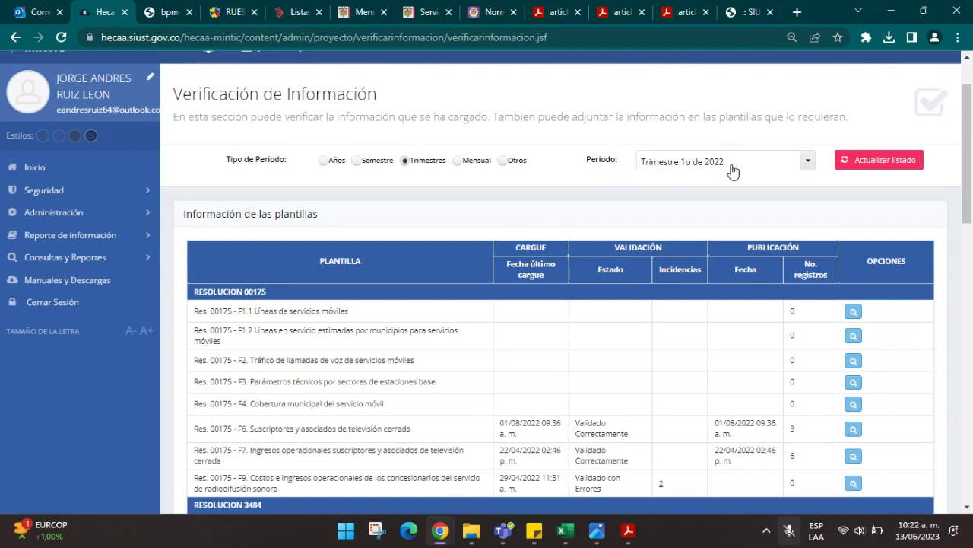
scroll(541, 208, down, 3)
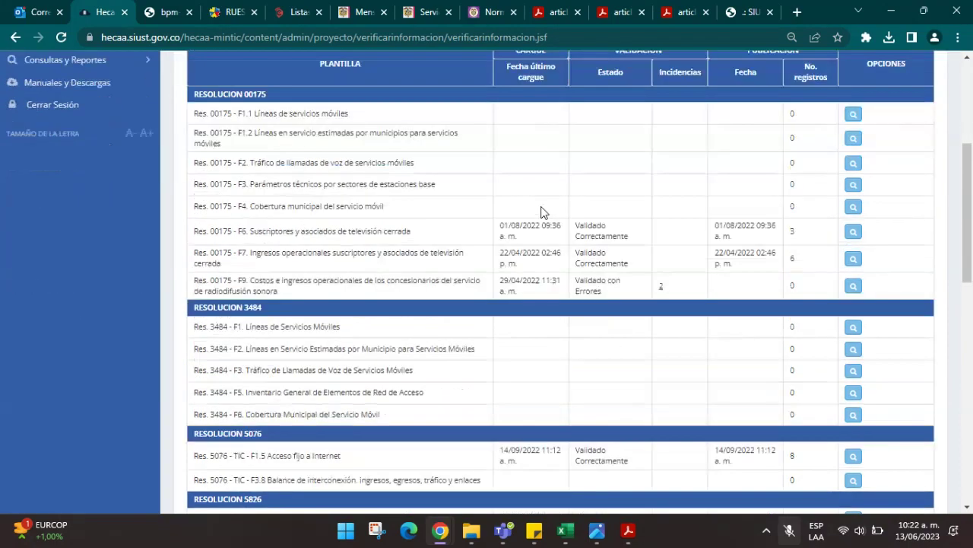
scroll(540, 212, down, 4)
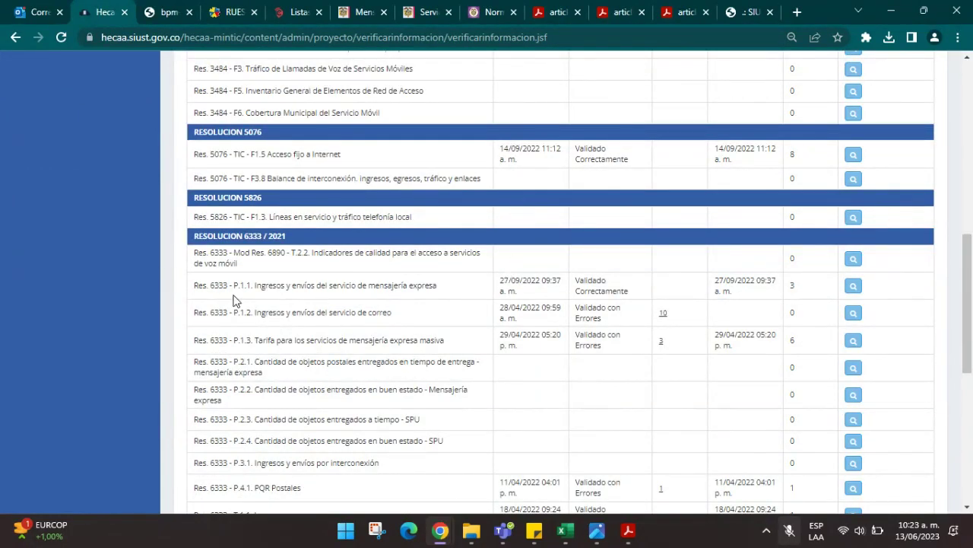
drag(196, 286, 261, 287)
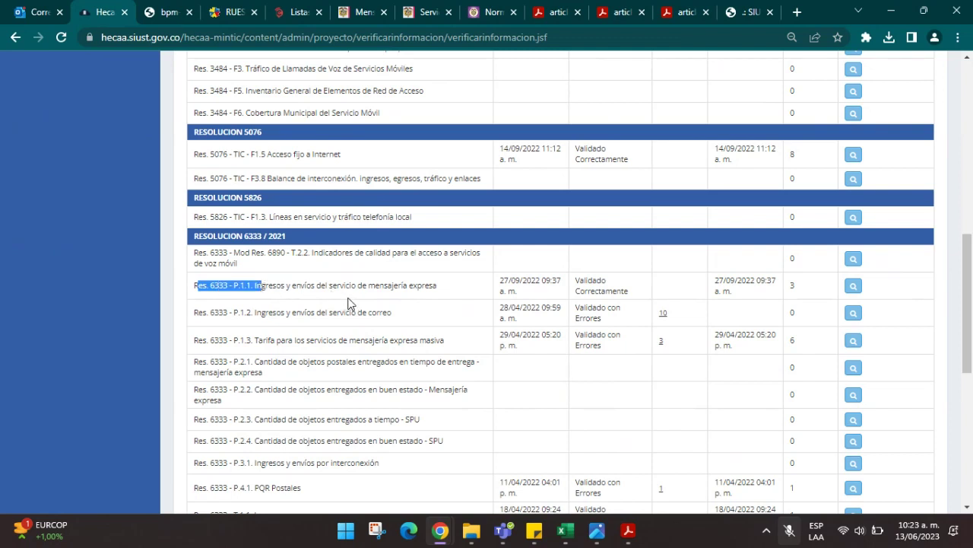
click(517, 263)
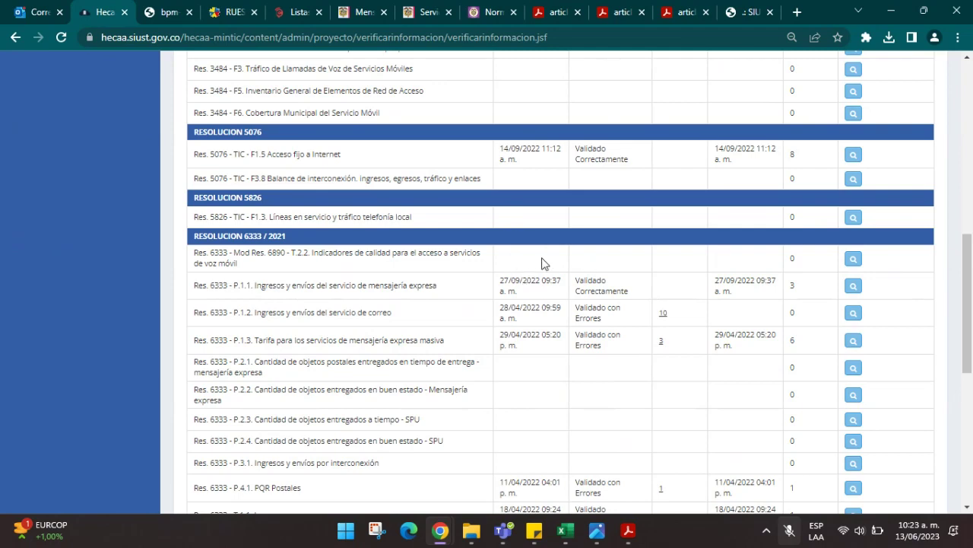
- Review the column headings against the P.1.1 row, highlighting part of its load date and of "mensajería expresa"
scroll(580, 264, up, 5)
scroll(598, 169, up, 2)
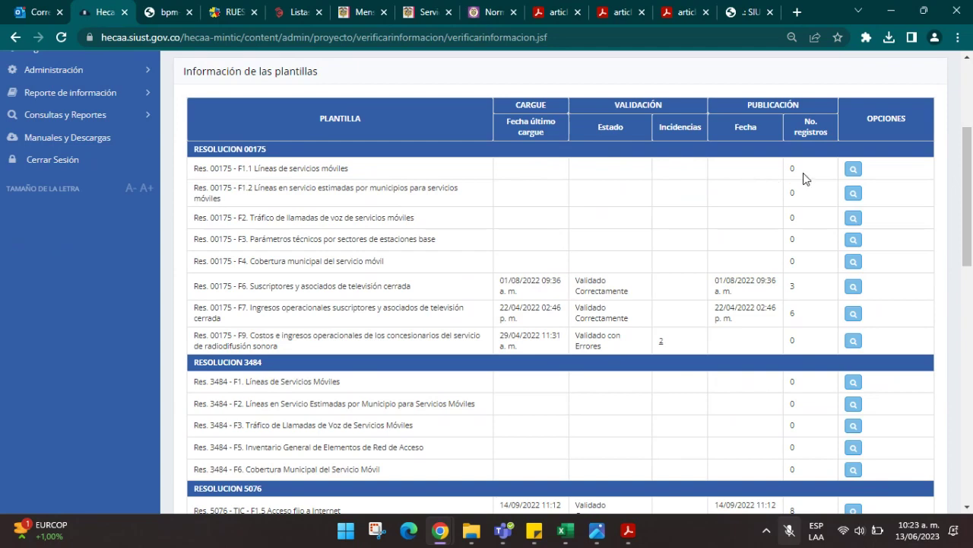
scroll(806, 178, down, 4)
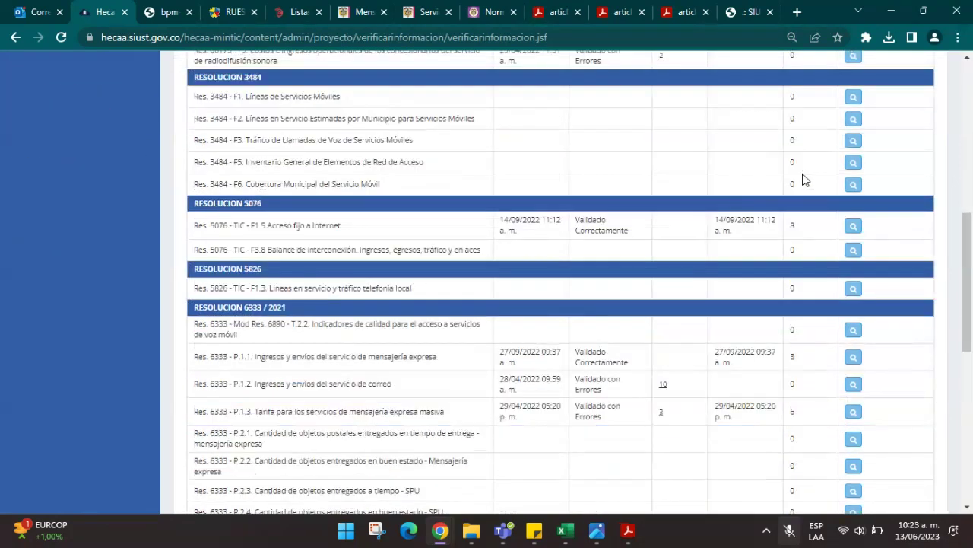
drag(506, 358, 527, 363)
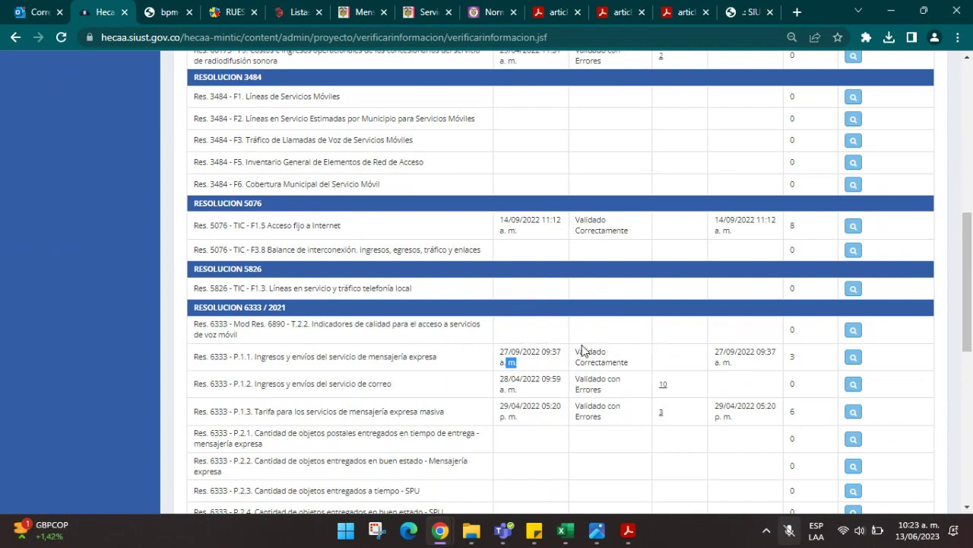
drag(370, 355, 422, 356)
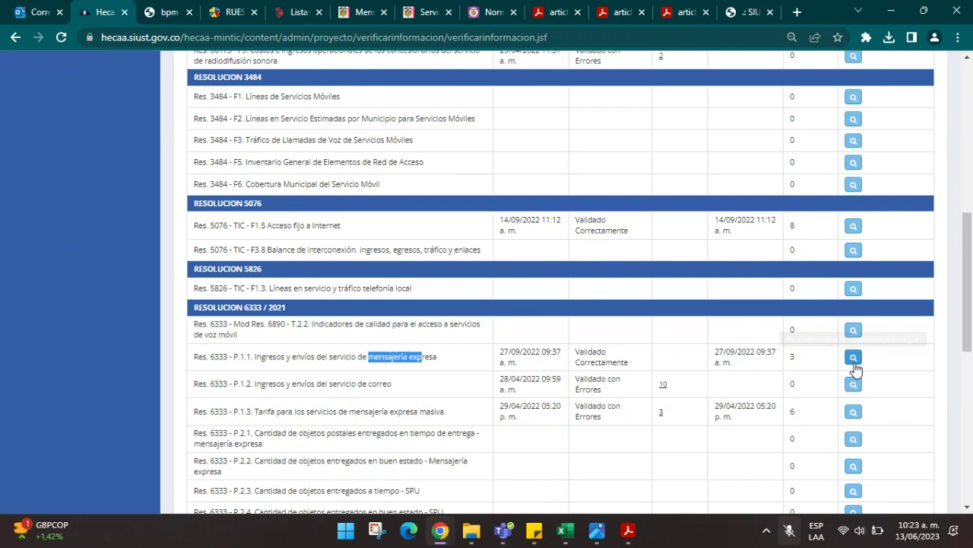
- Switch to the reopening requests PDF in Acrobat Reader, enlarge it to 150% and examine instruction 4's closed padlock option
key(alt+Tab)
scroll(533, 294, down, 5)
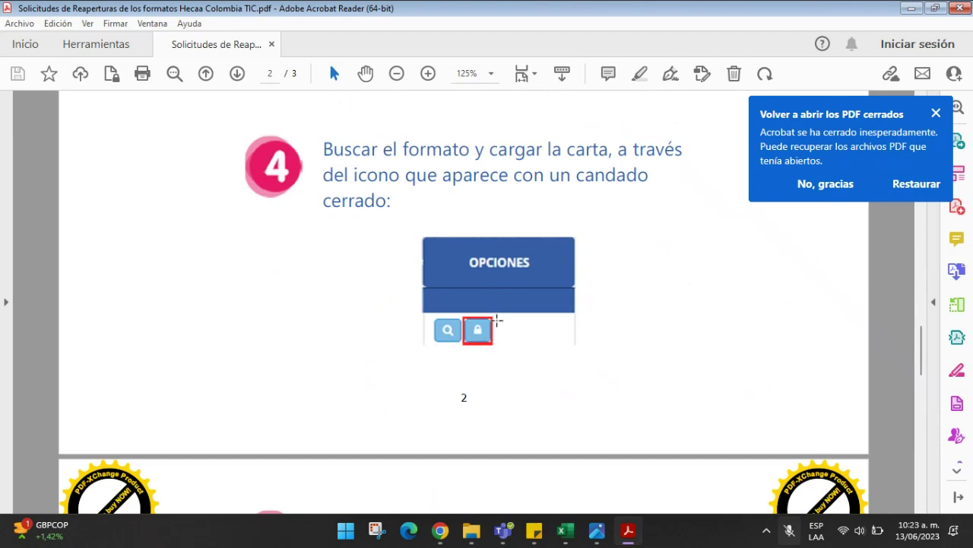
scroll(477, 320, down, 1)
click(428, 73)
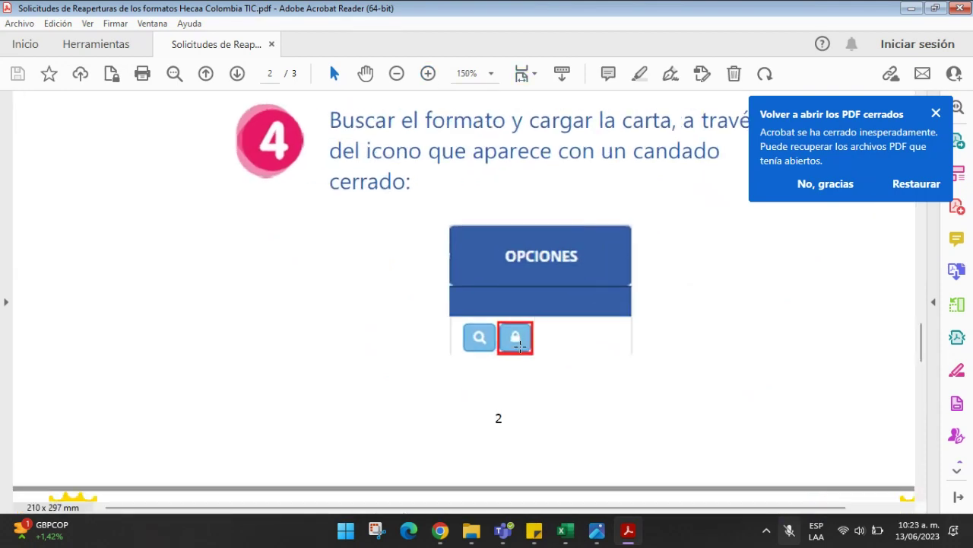
scroll(520, 348, down, 3)
scroll(521, 348, down, 4)
scroll(524, 304, up, 7)
scroll(524, 243, up, 2)
scroll(472, 230, up, 1)
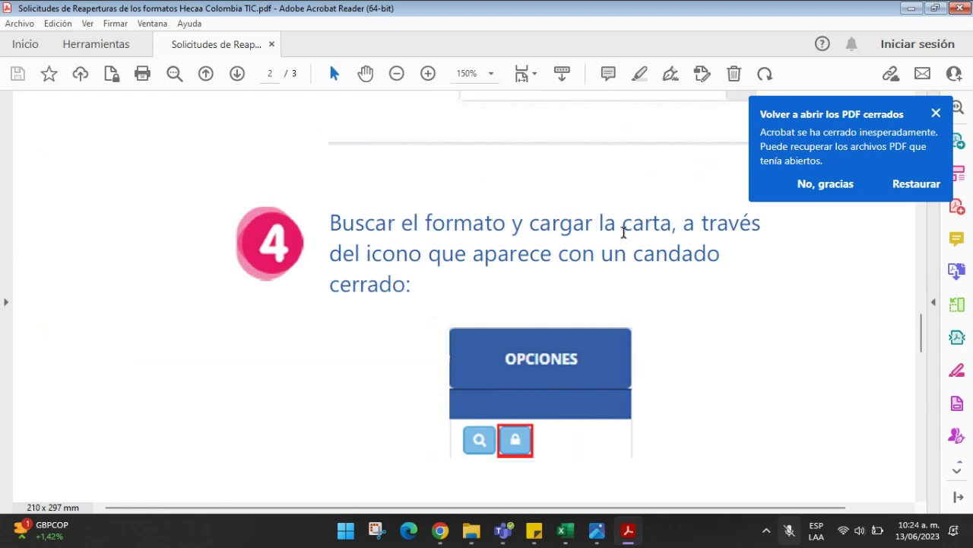
click(525, 445)
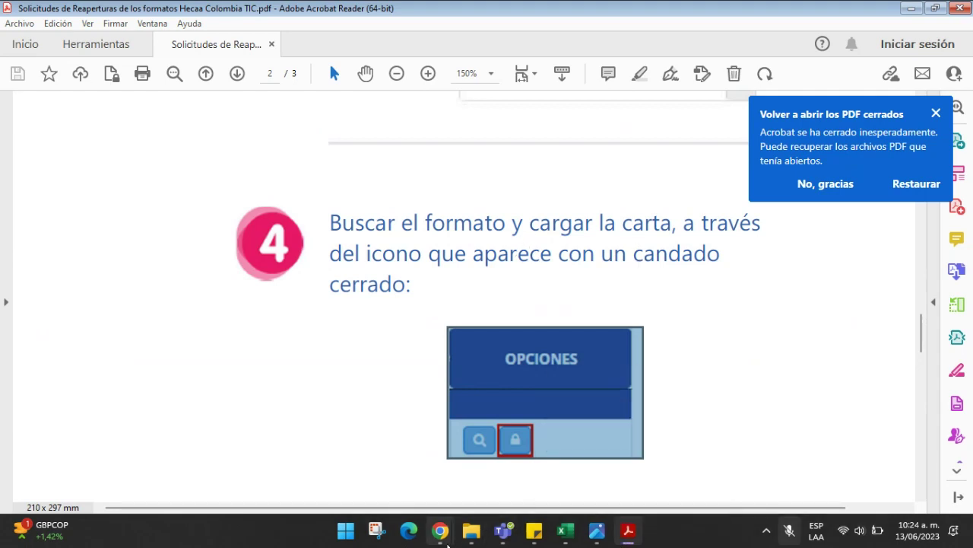
- Switch back to HECAA in Chrome, highlight the P.1.1 express courier template name and review the selected period
mouse_move(440, 531)
click(415, 451)
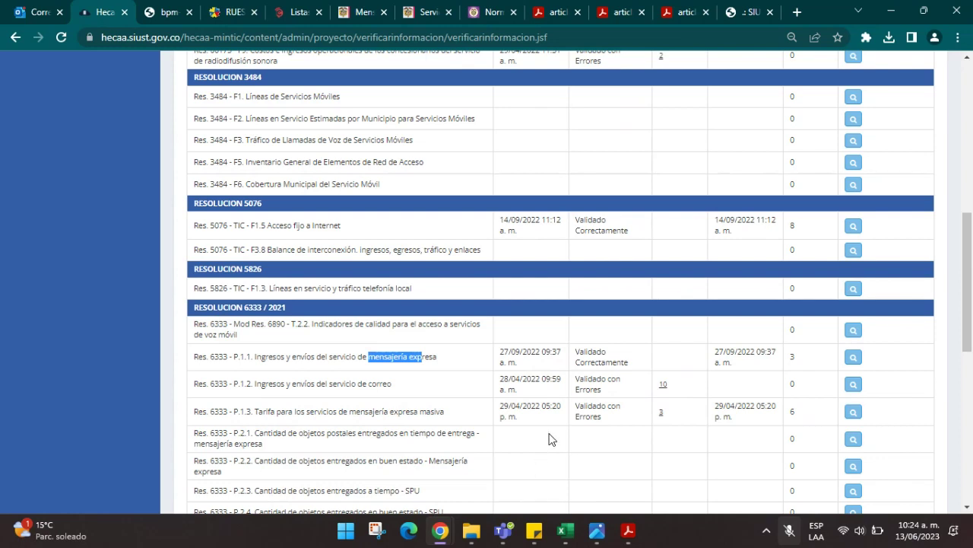
click(229, 356)
drag(229, 357, 397, 356)
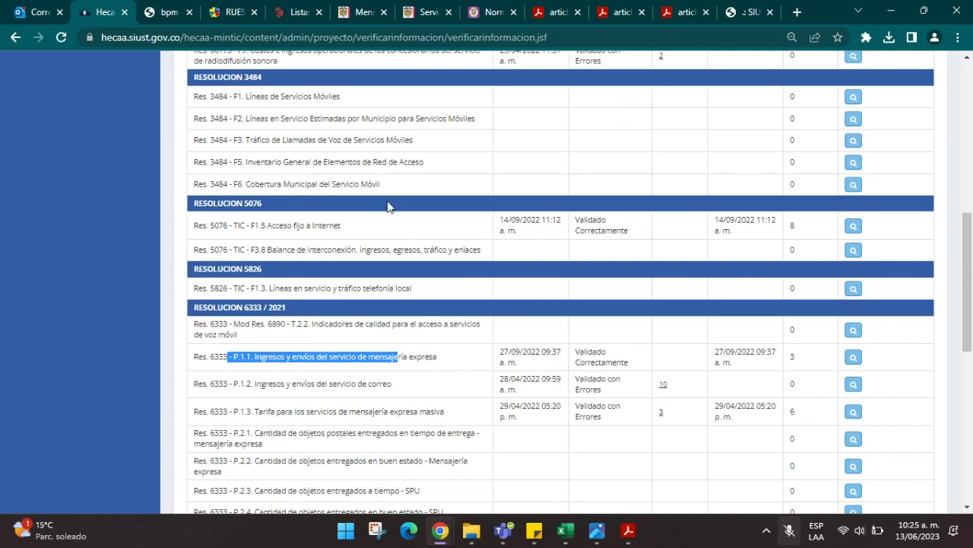
scroll(608, 330, up, 7)
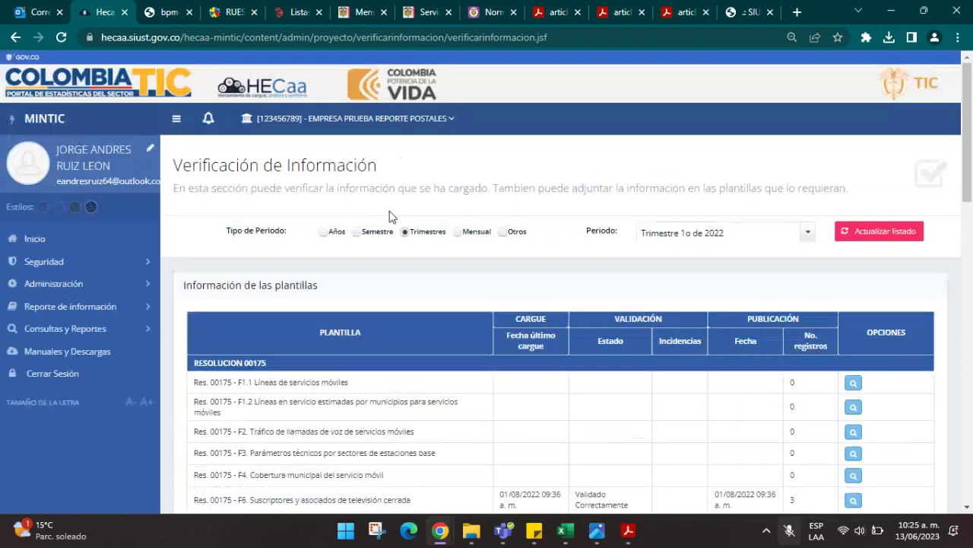
scroll(643, 375, down, 1)
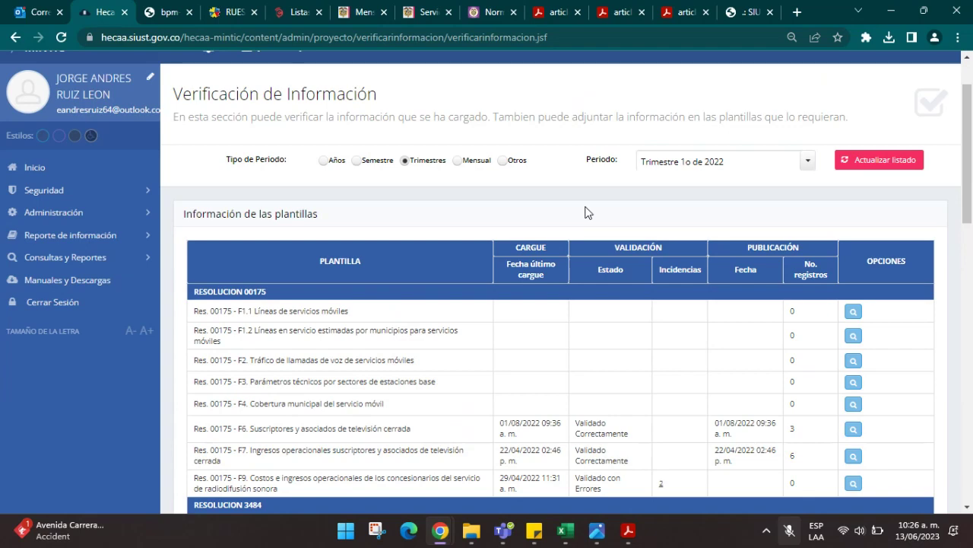
- Return to the PDF in Acrobat Reader and select the sample letter's format, period and justification passage
click(628, 530)
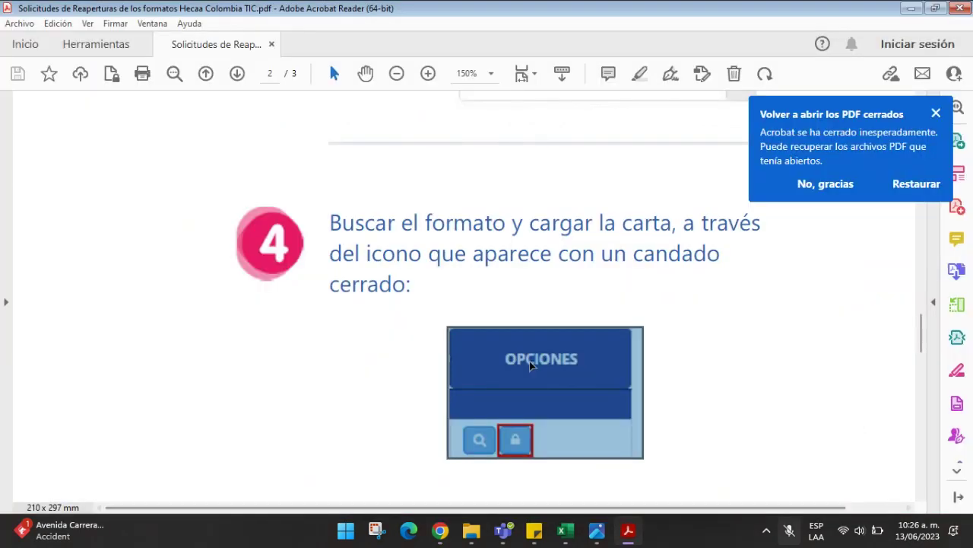
scroll(530, 366, up, 15)
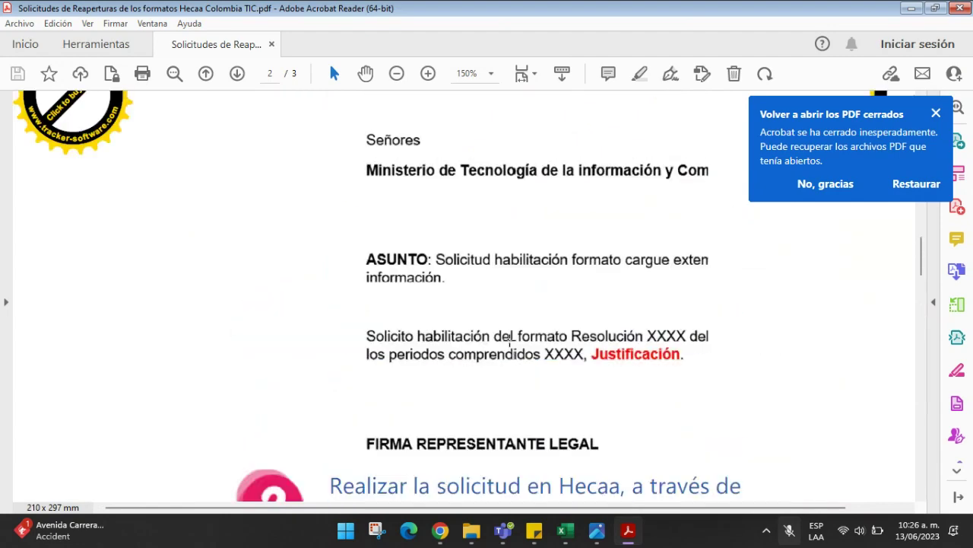
click(679, 334)
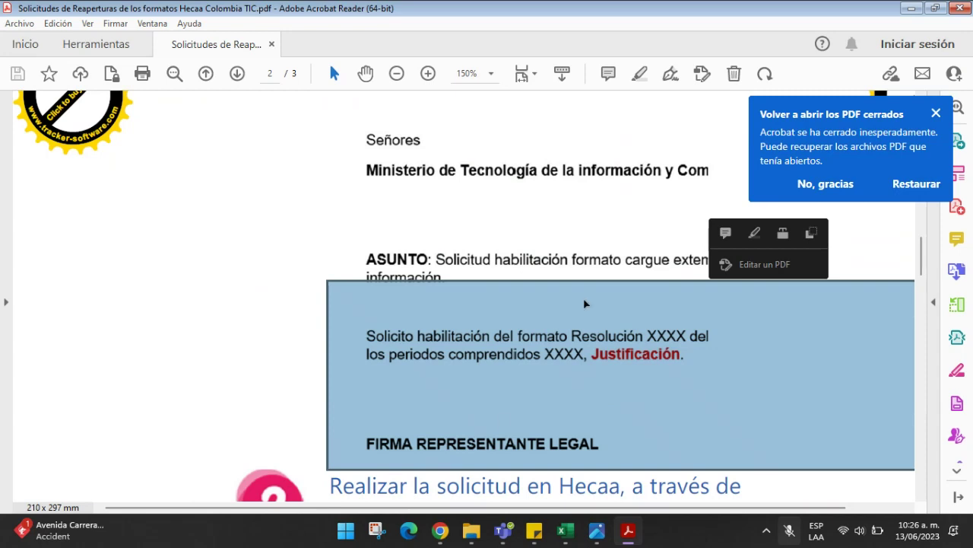
- Go back to HECAA in Chrome, revisit the P.1.1 row and set the period to Trimestre 2o de 2022
click(440, 530)
click(395, 426)
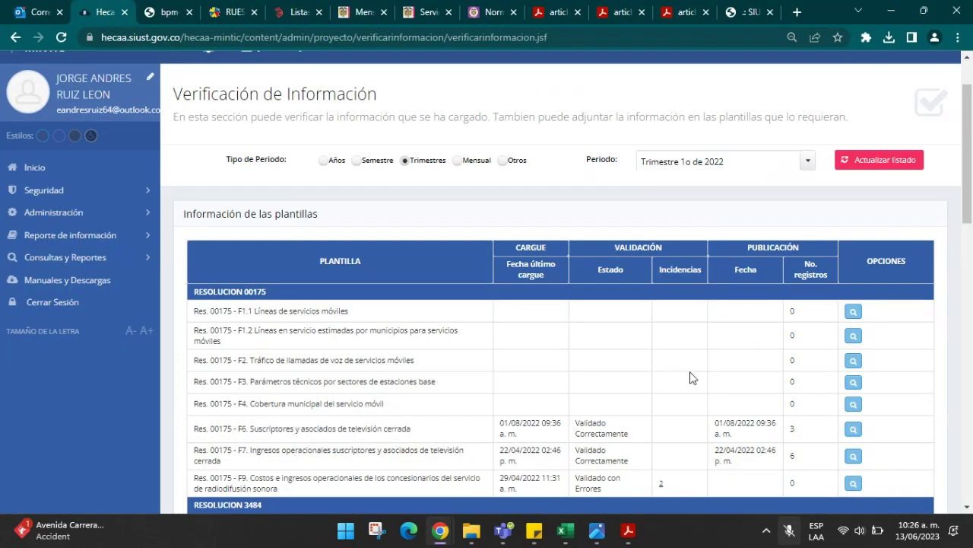
scroll(436, 449, down, 5)
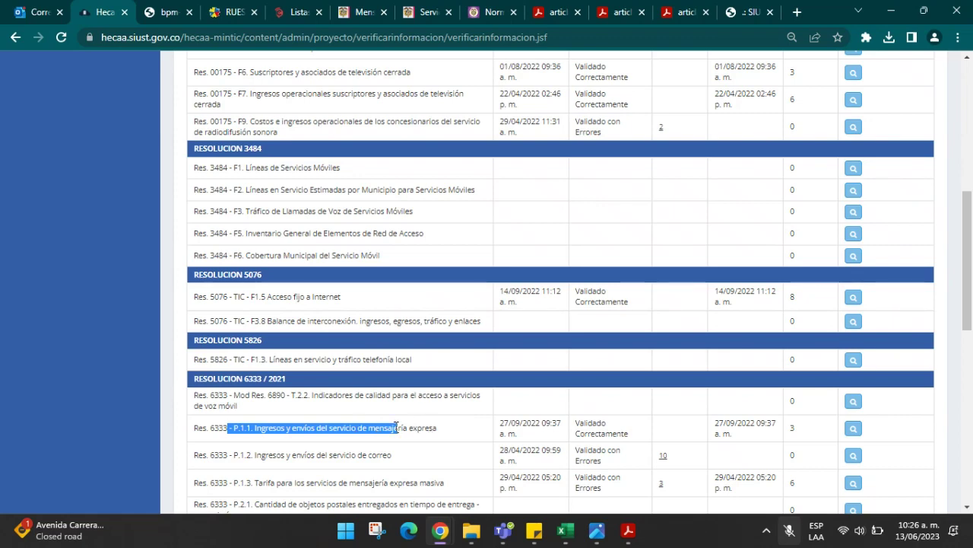
scroll(792, 342, up, 6)
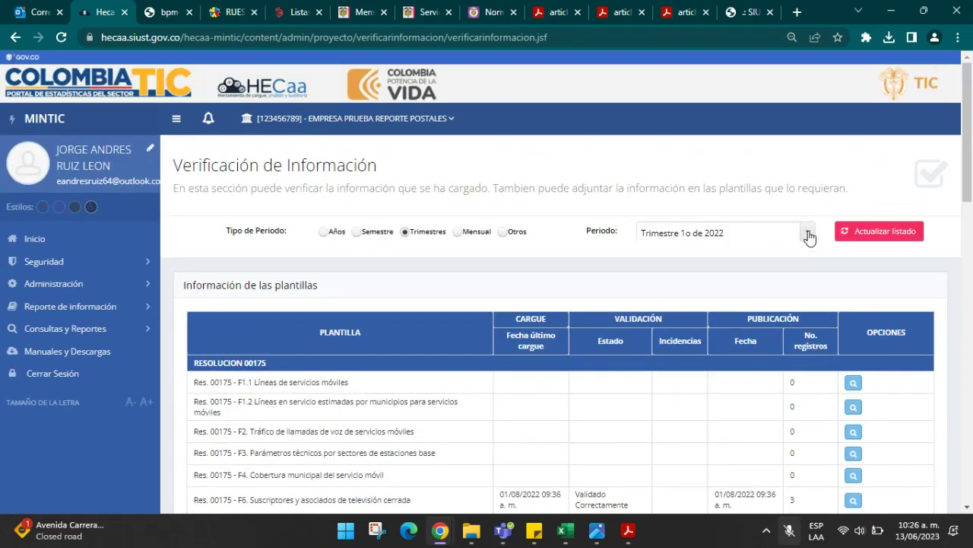
click(808, 233)
click(689, 337)
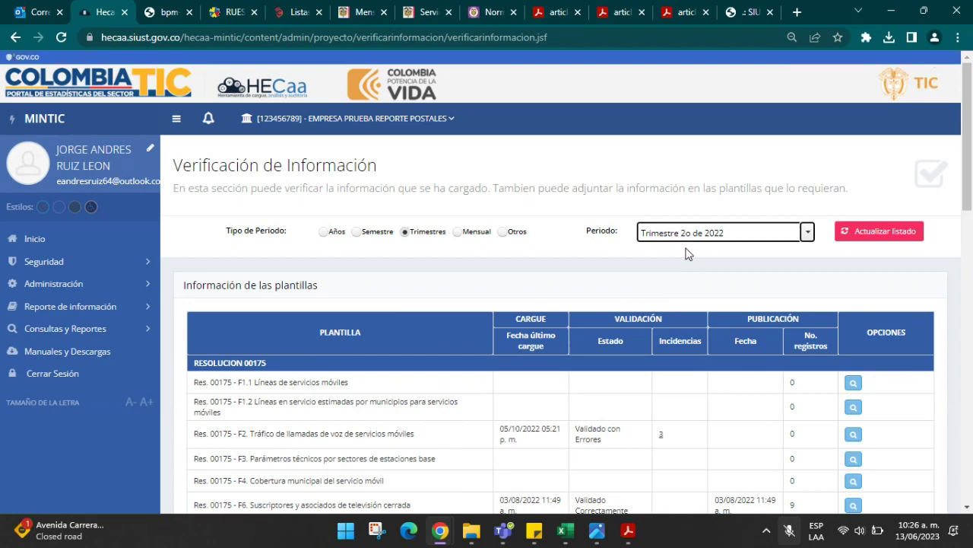
scroll(687, 255, down, 1)
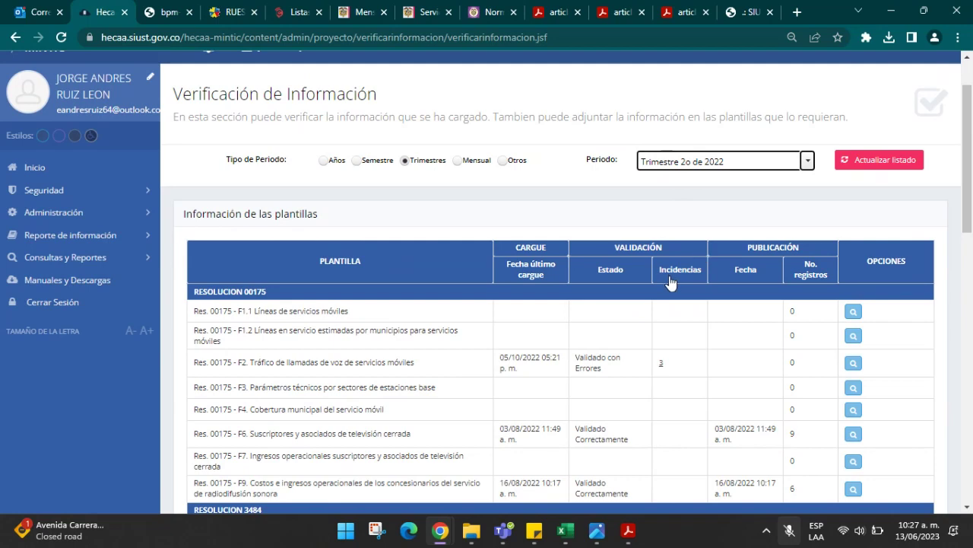
scroll(670, 283, up, 1)
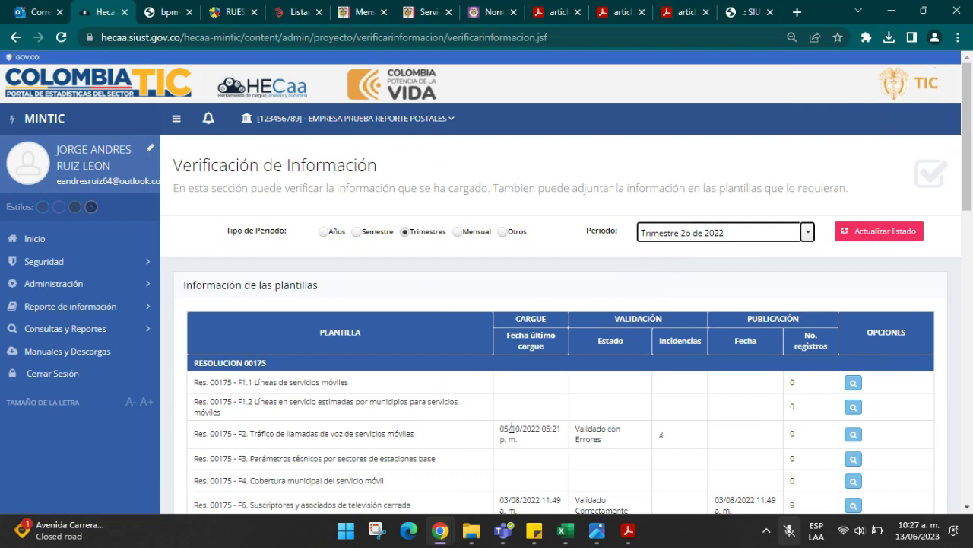
- Switch to image.png in Photos and show the table of templates and their periodicity in full screen
mouse_move(586, 530)
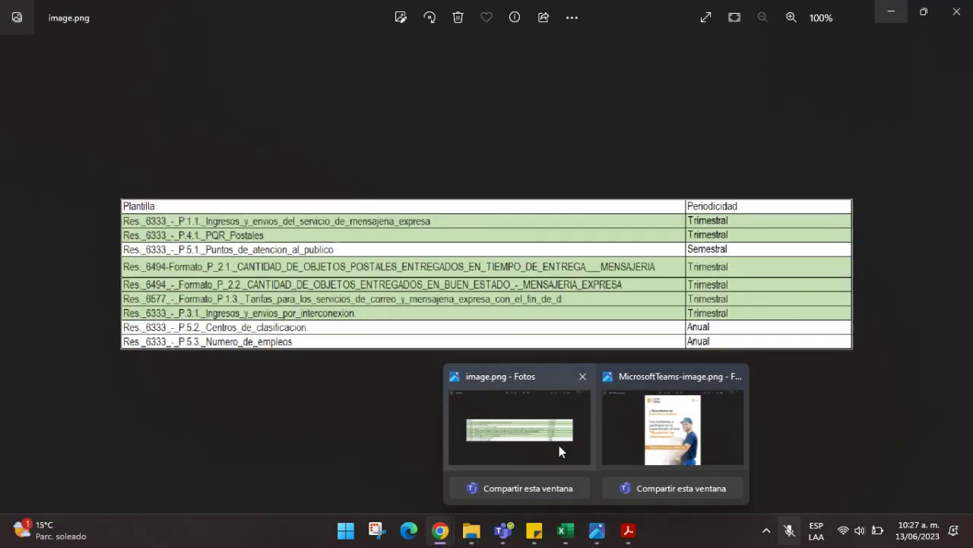
click(559, 448)
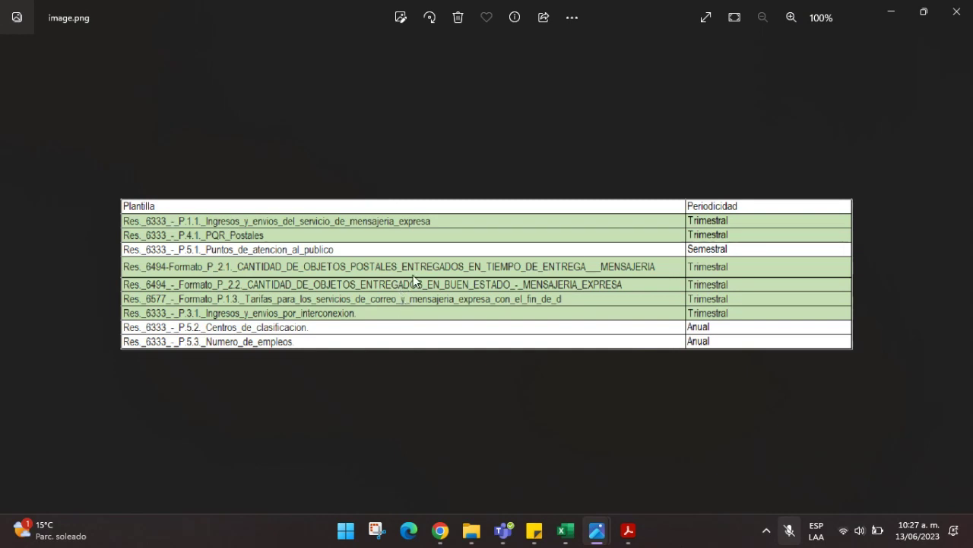
click(706, 17)
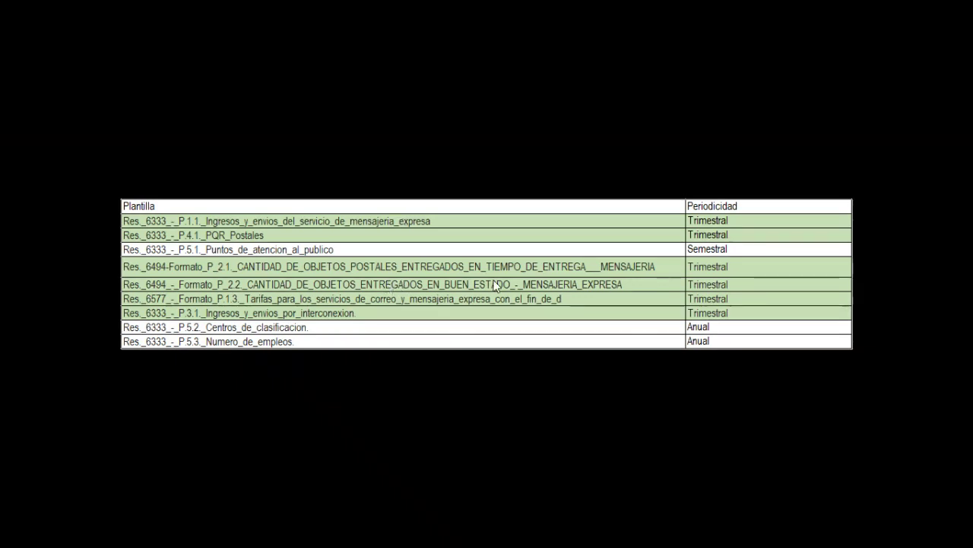